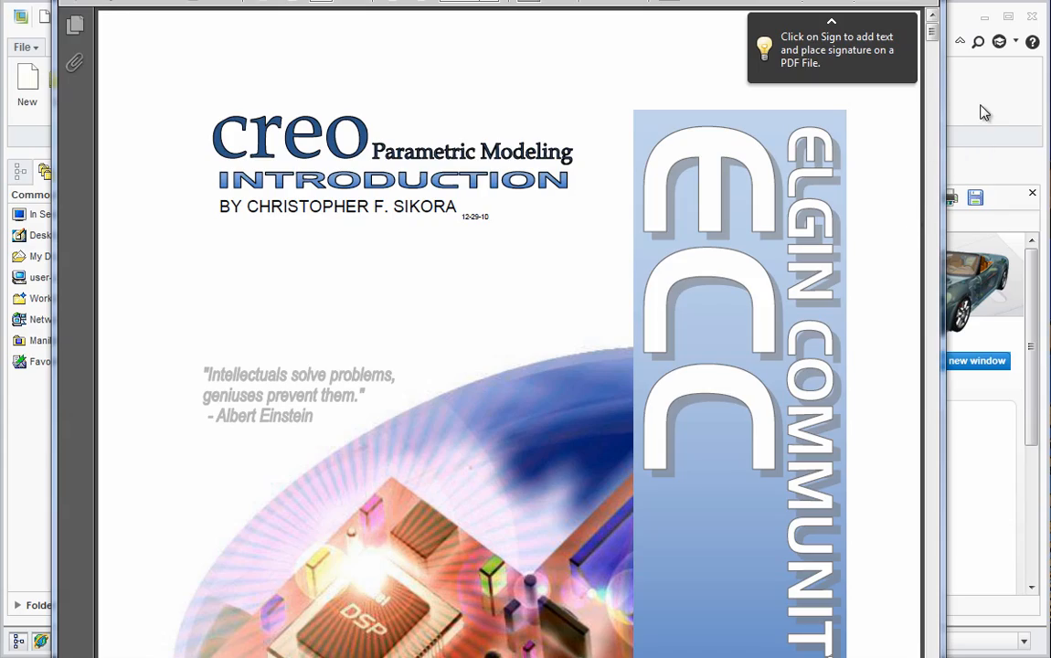
Look through the PDF tutorial's E1 exercise to find the page with the base sketch instructions.
drag(933, 32, 925, 169)
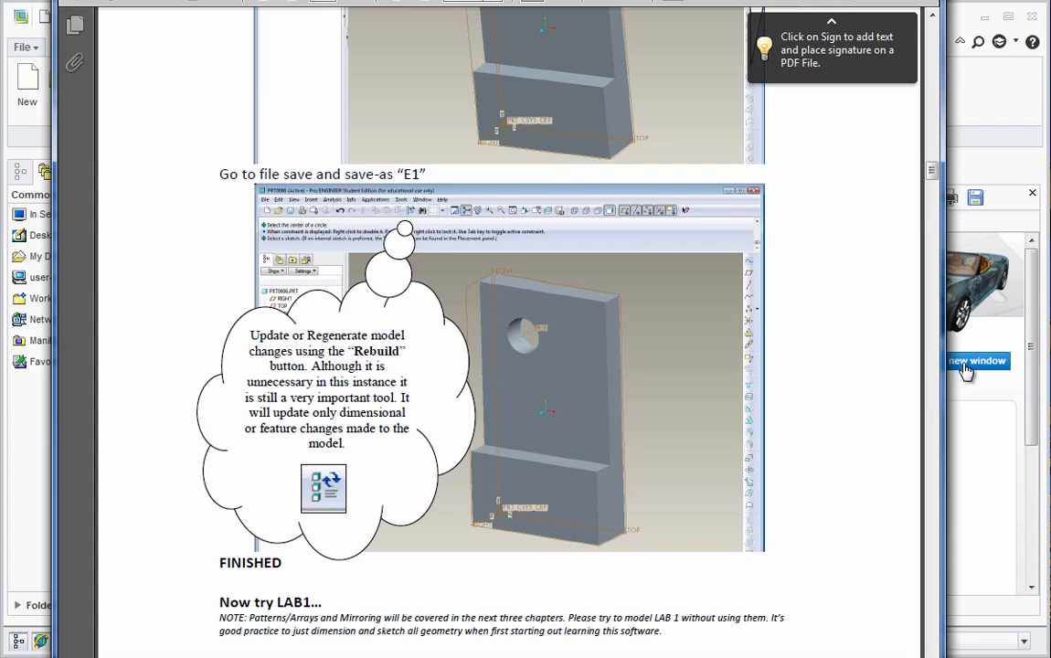
scroll(907, 319, up, 3)
mouse_move(932, 178)
mouse_down()
mouse_move(935, 140)
mouse_move(934, 156)
mouse_up()
scroll(762, 272, up, 5)
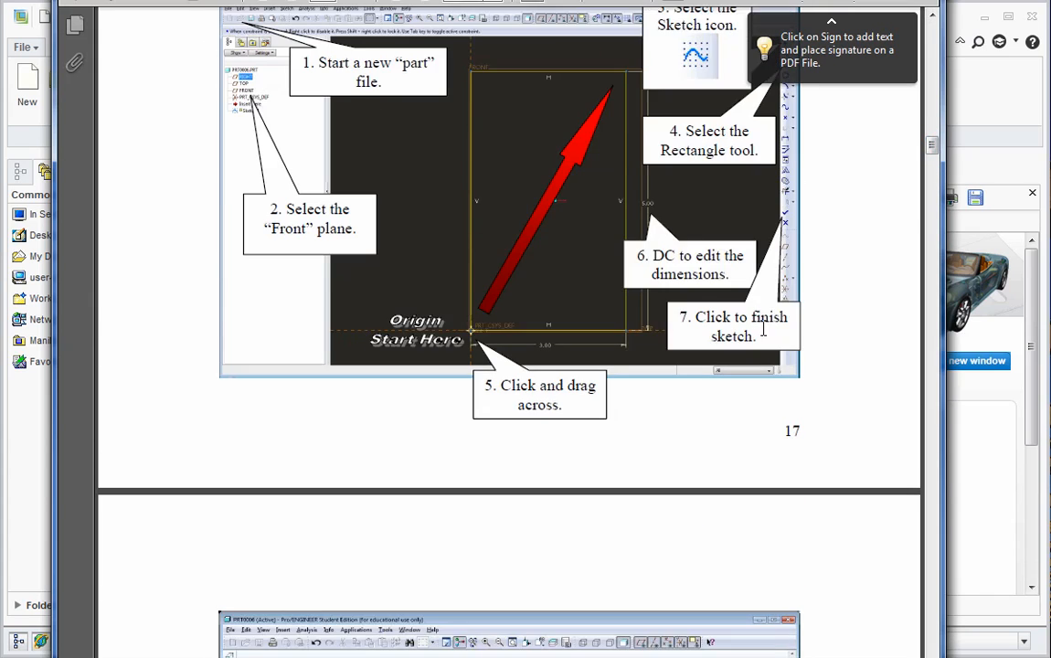
Switch to Creo Parametric, close the embedded web page and create a solid part named E1 with the default template.
click(996, 470)
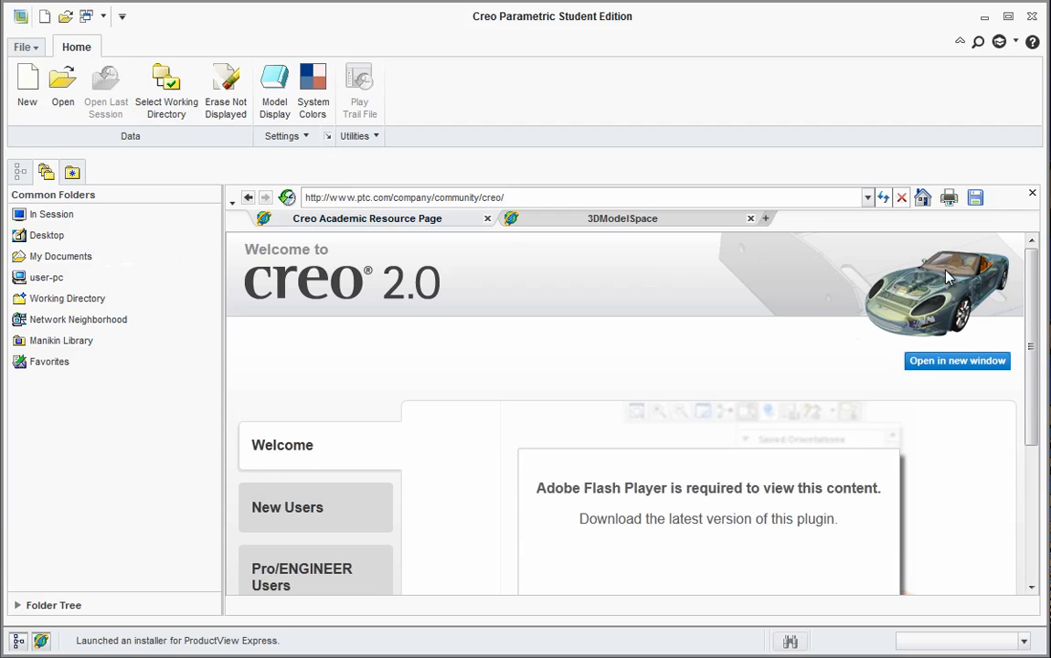
click(1032, 195)
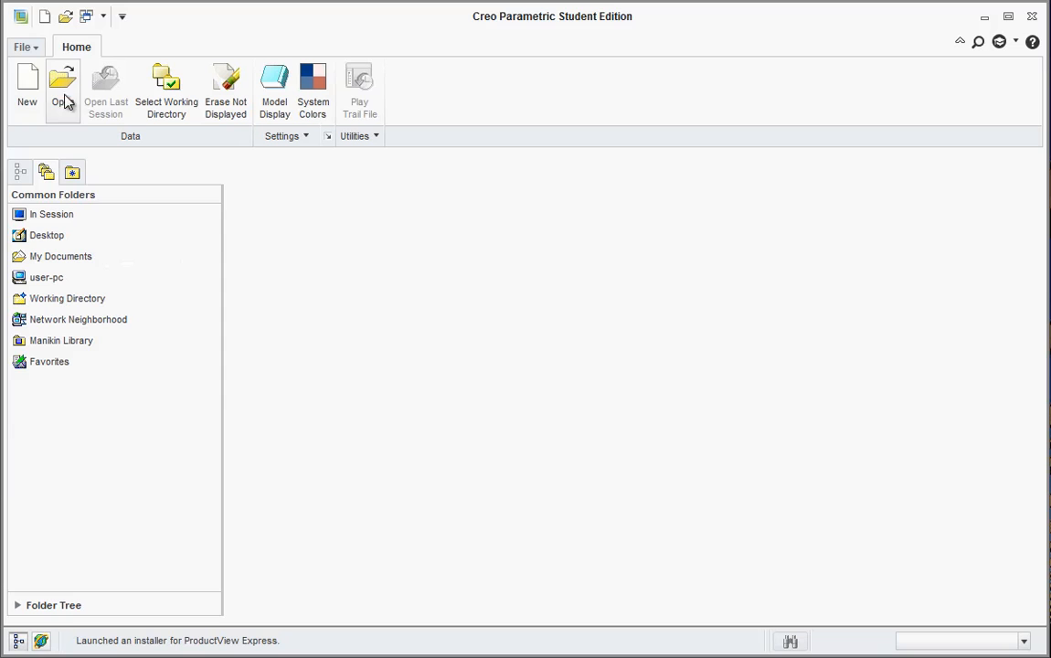
click(28, 84)
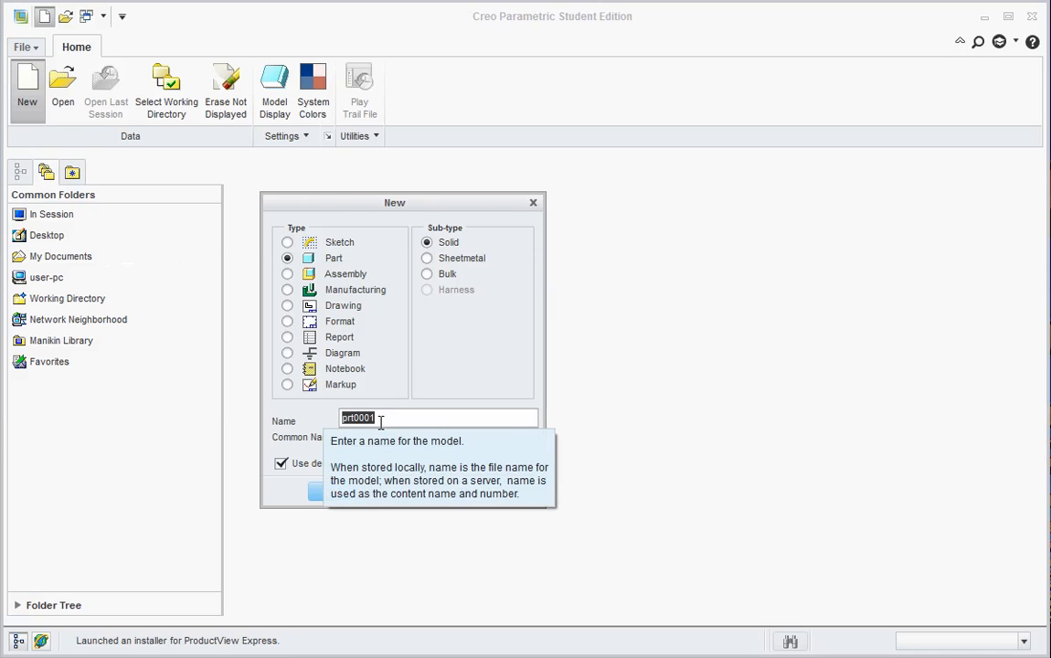
text(E)
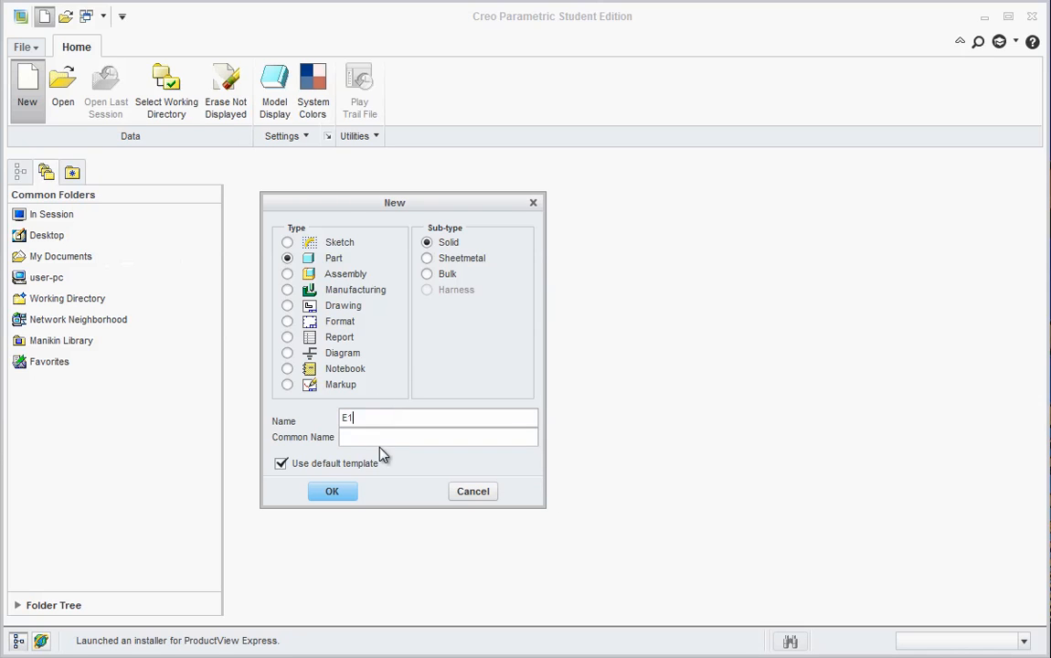
text(1)
click(344, 491)
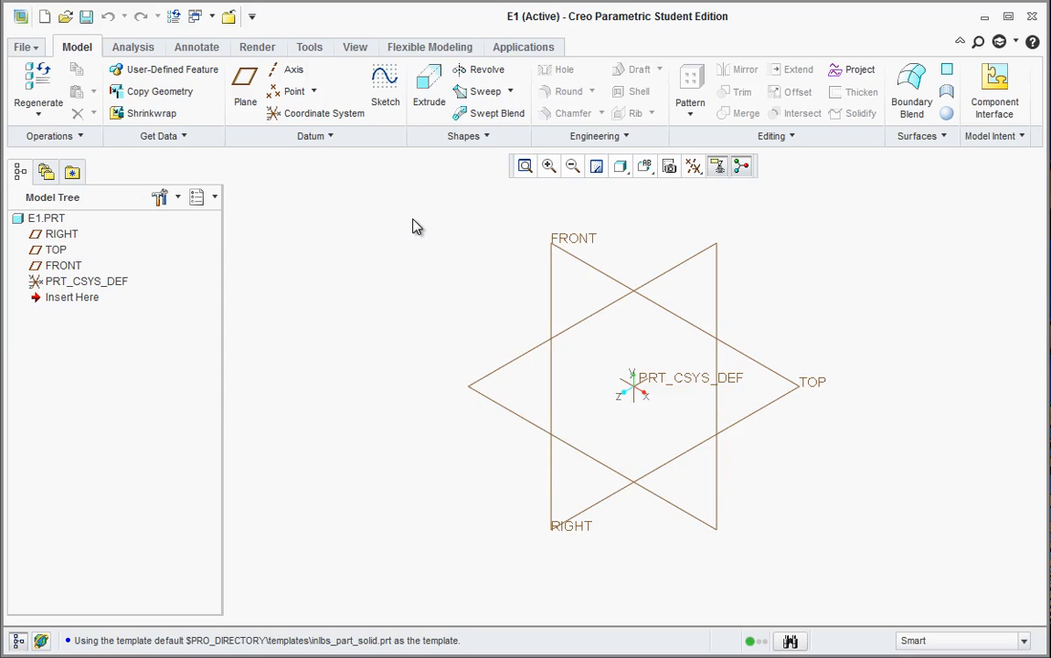
Open the program options and look through the Environment, System Colors and Model Display settings.
click(27, 46)
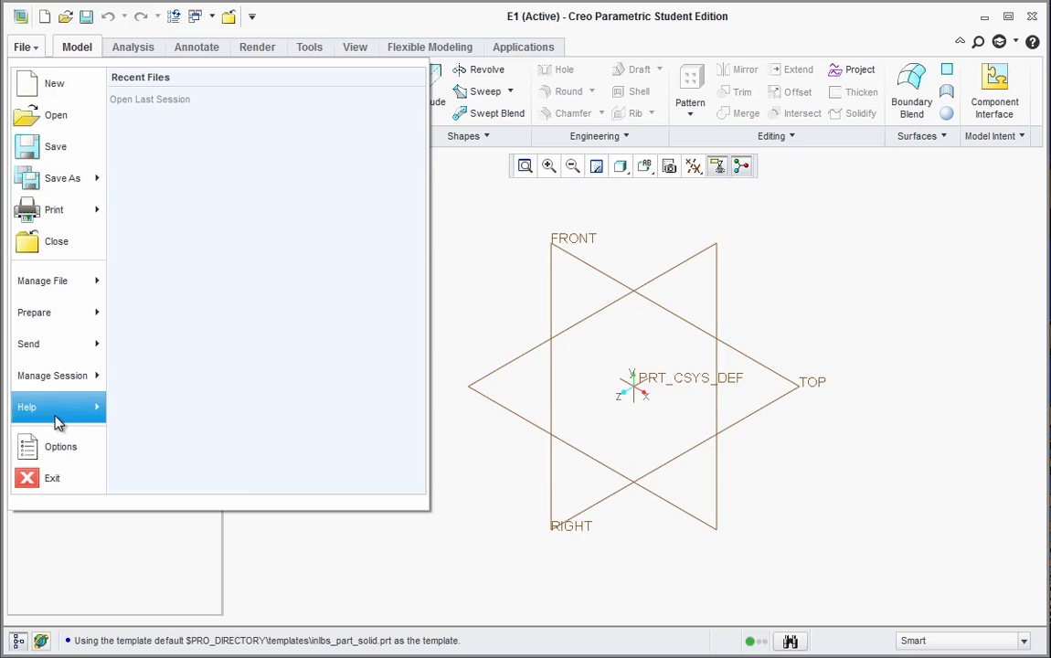
click(62, 447)
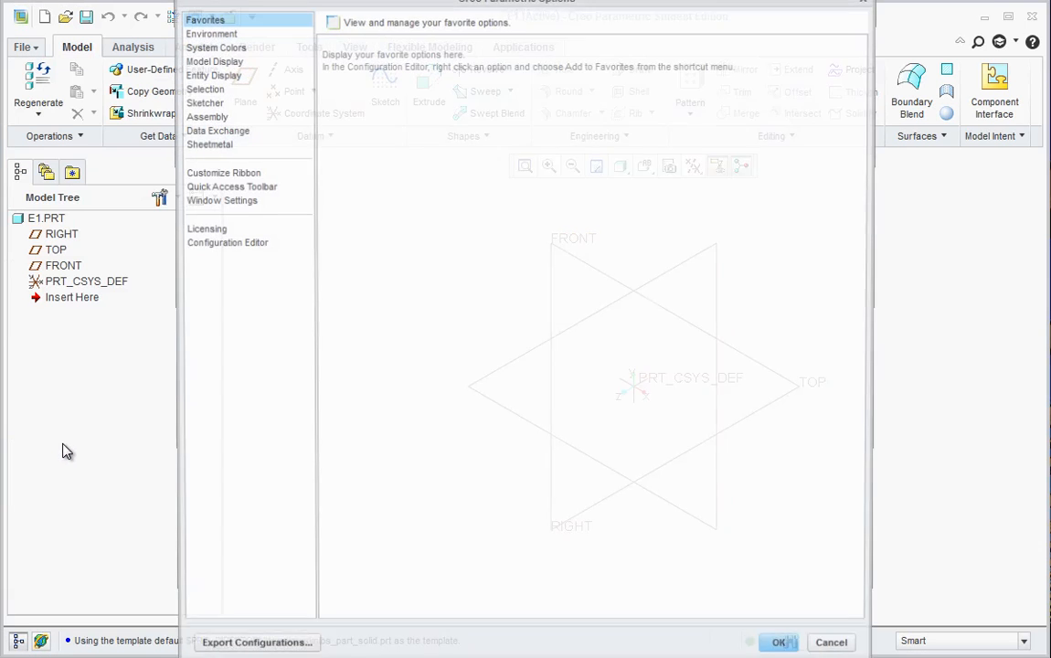
drag(450, 2, 476, 30)
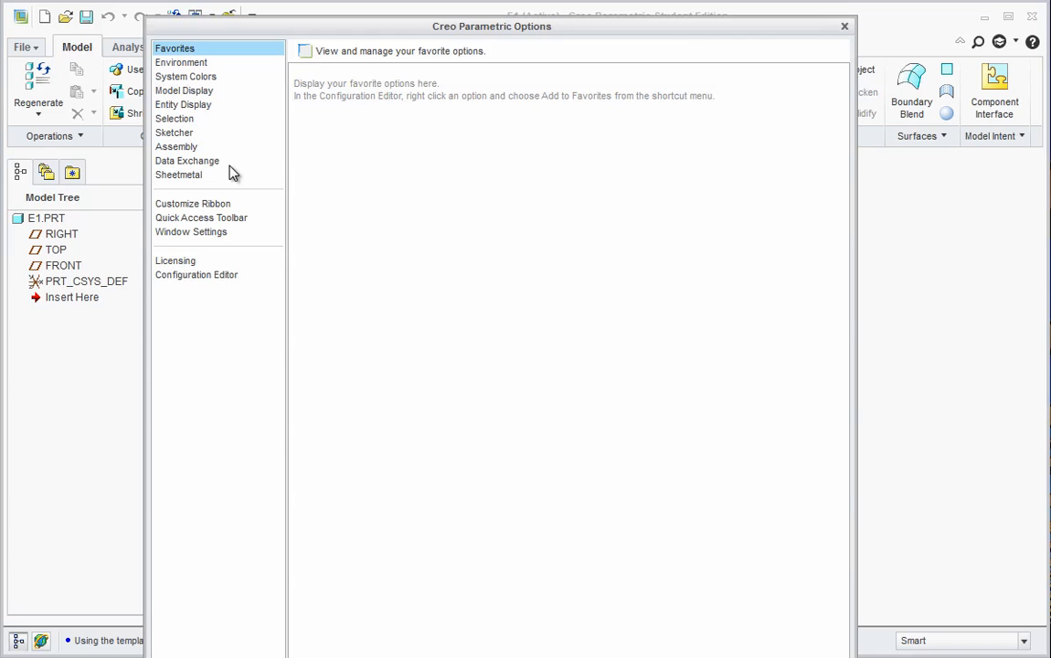
click(185, 64)
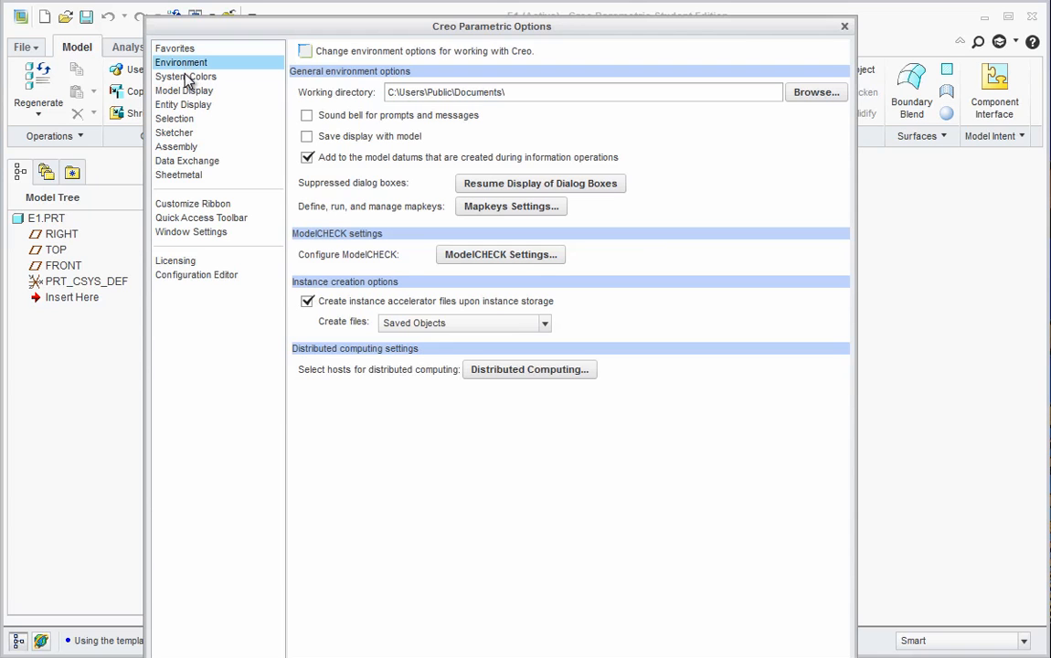
click(186, 80)
click(188, 93)
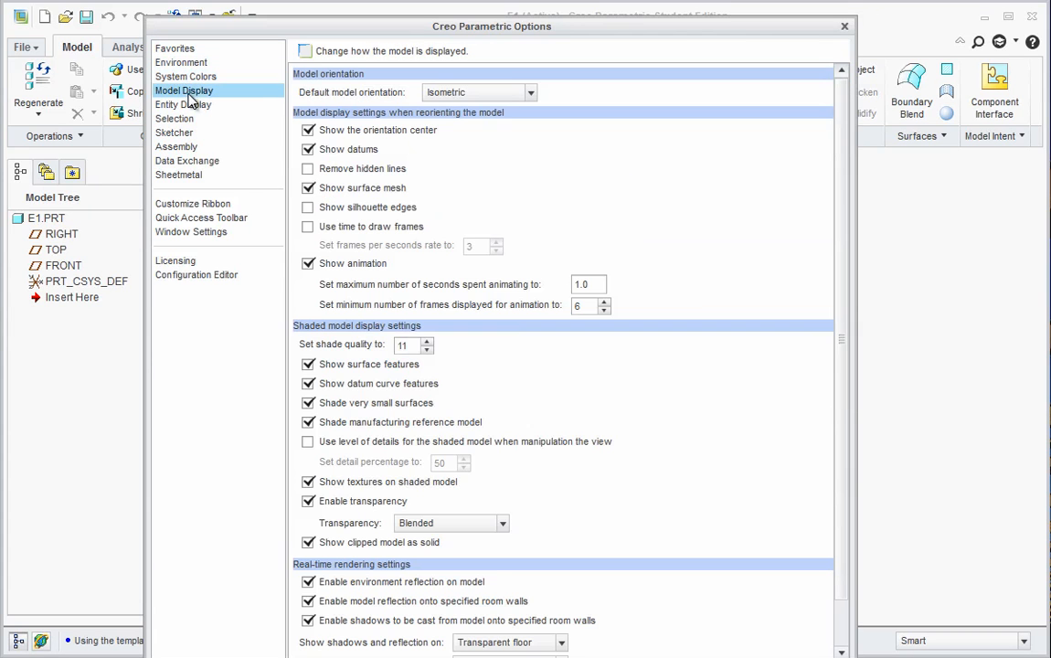
In the Entity Display options, review the edge quality and anti-aliasing choices and turn on smooth lines.
click(193, 108)
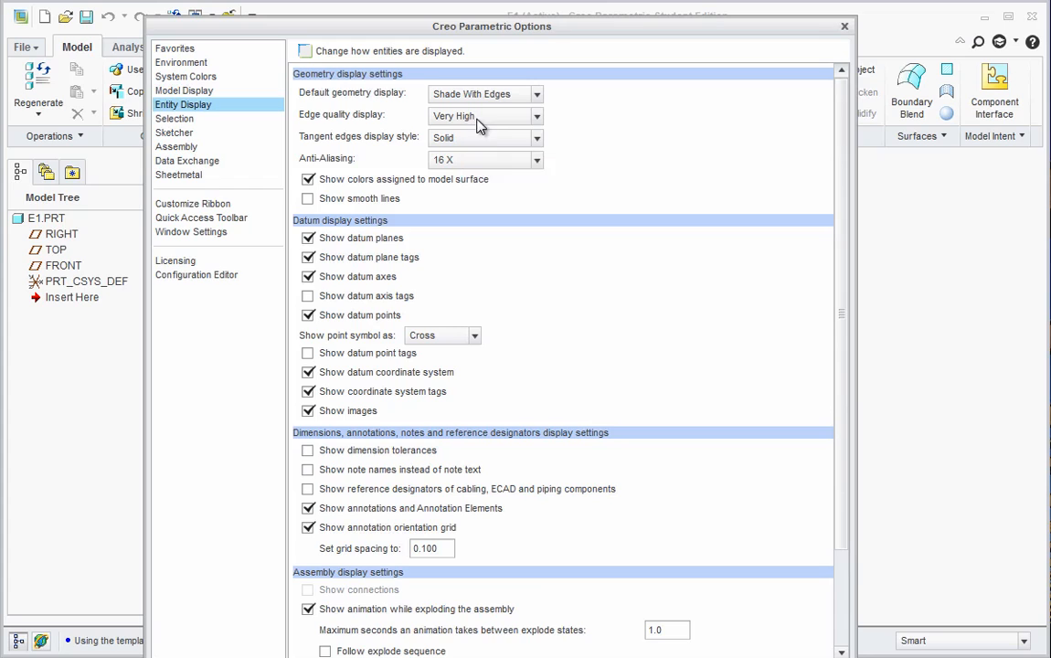
click(537, 124)
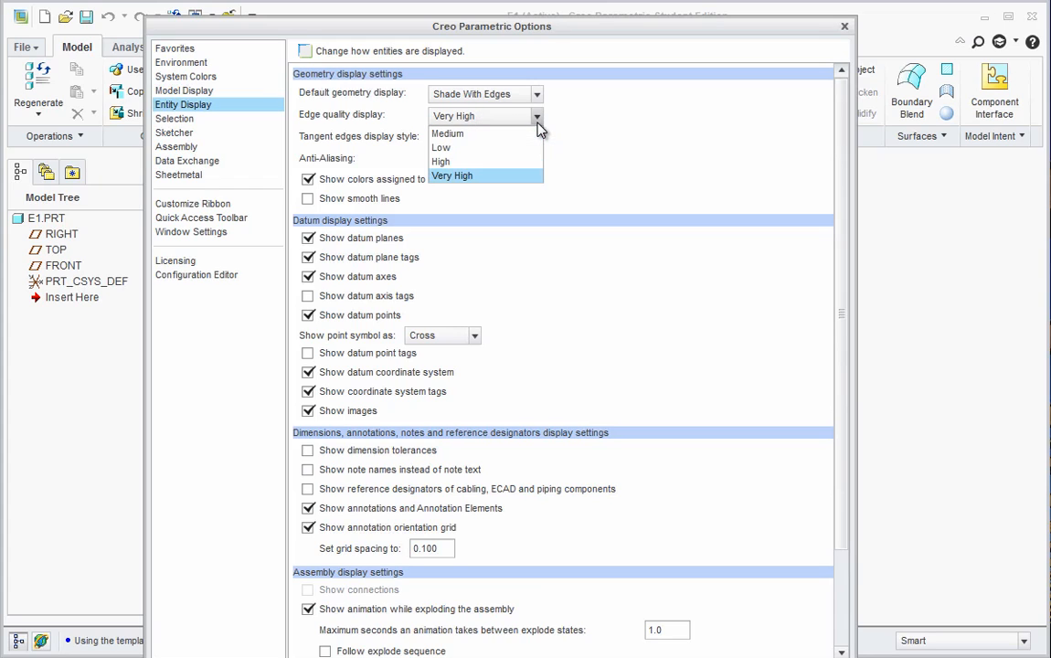
click(537, 125)
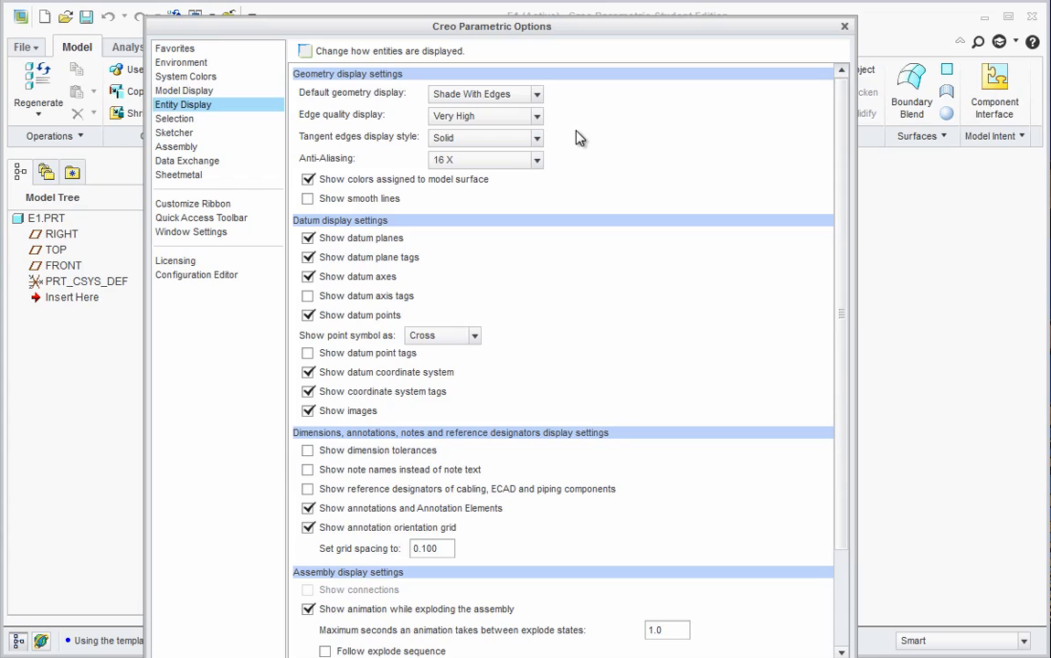
click(537, 163)
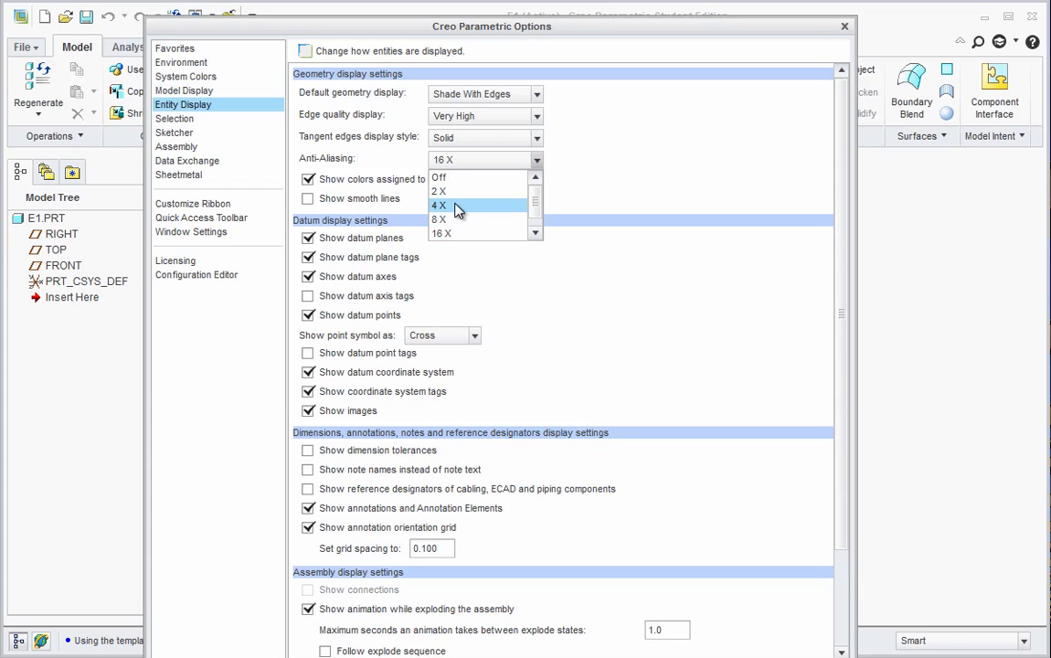
click(537, 162)
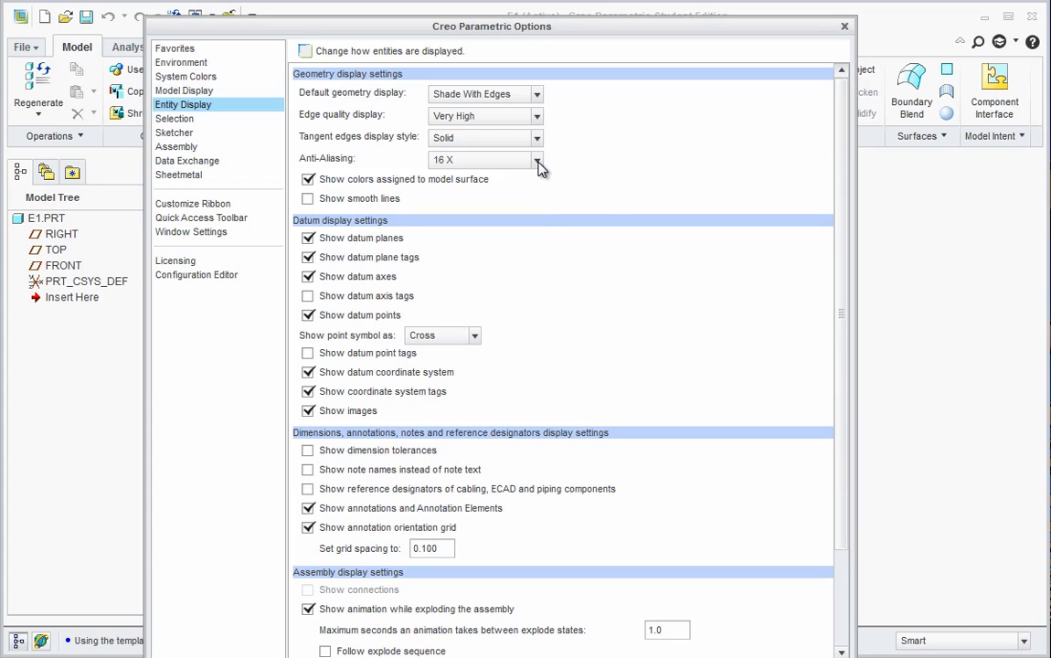
click(485, 161)
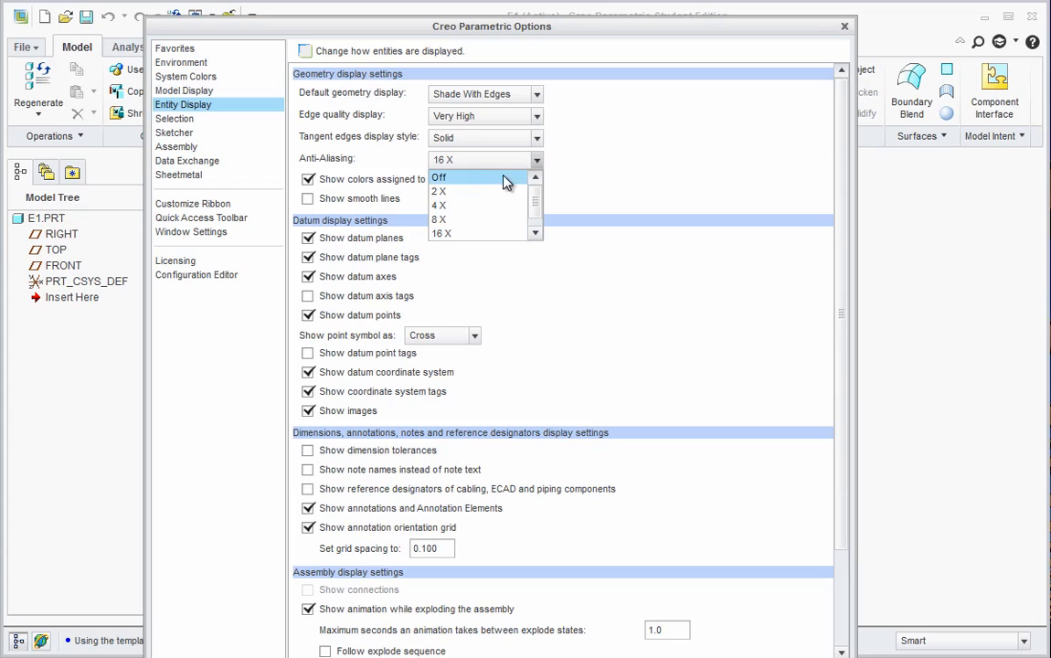
click(538, 163)
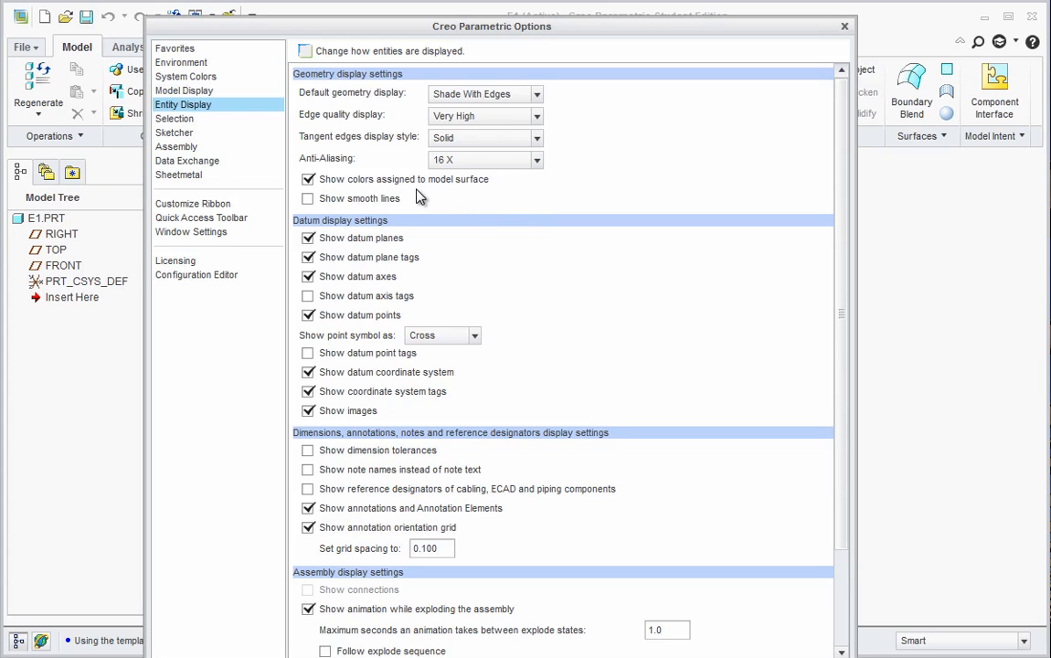
click(308, 199)
In the Model Display options, review the default model orientation choices and set the shade quality to 10.
click(184, 91)
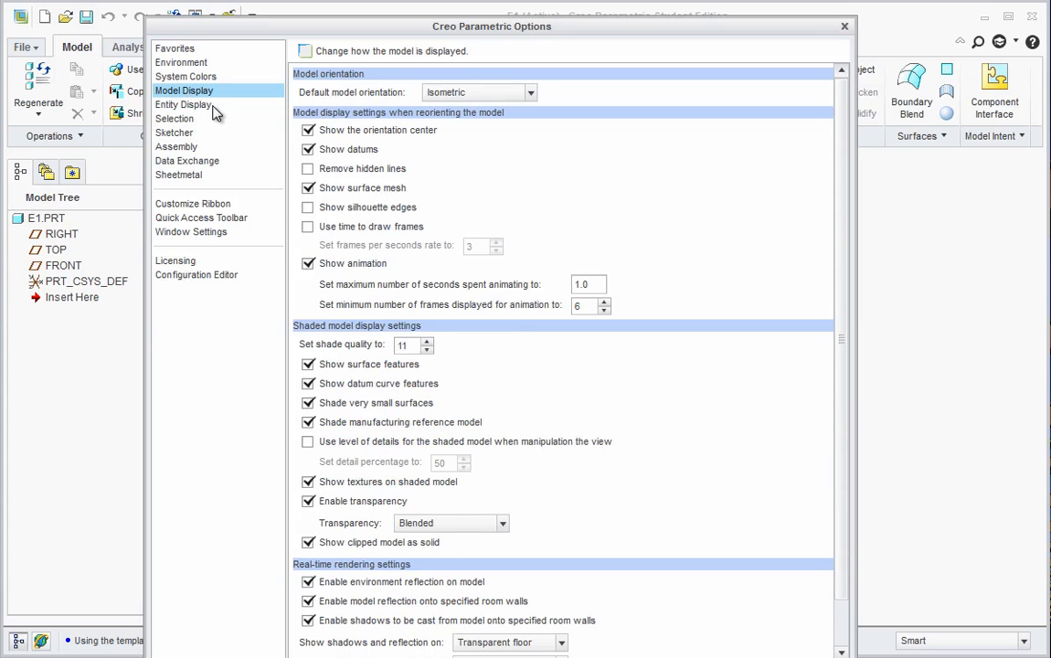
click(529, 93)
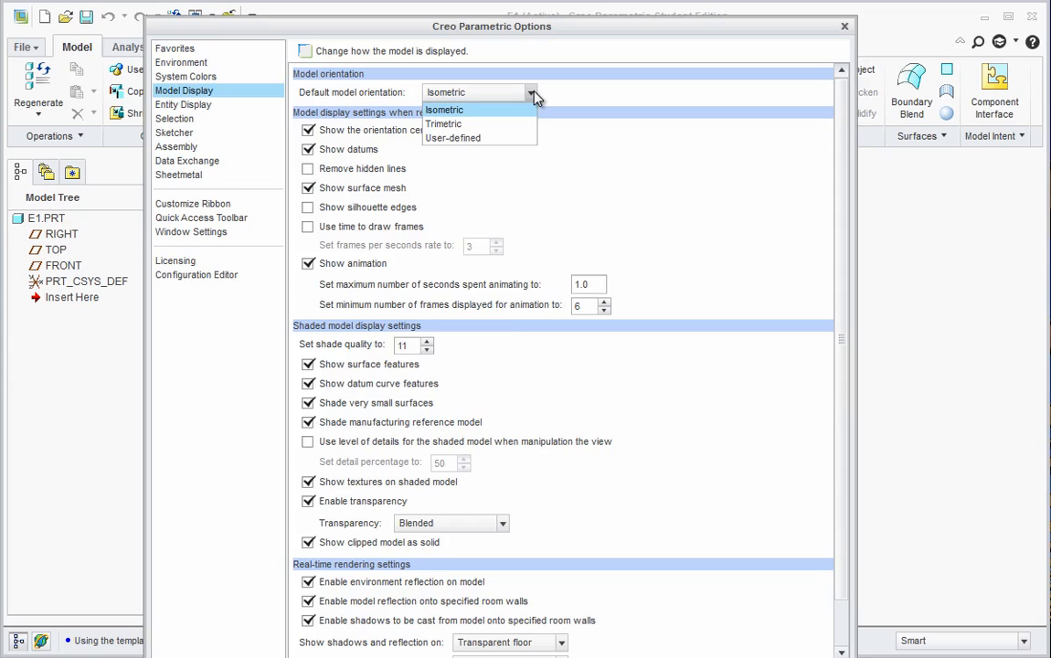
click(533, 94)
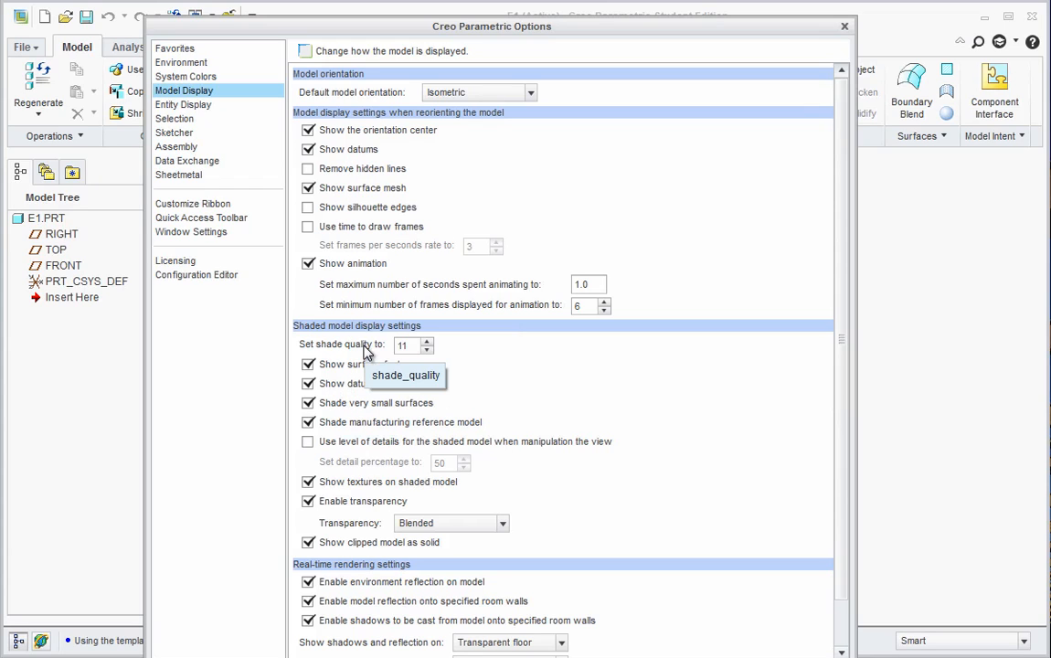
click(423, 351)
click(427, 350)
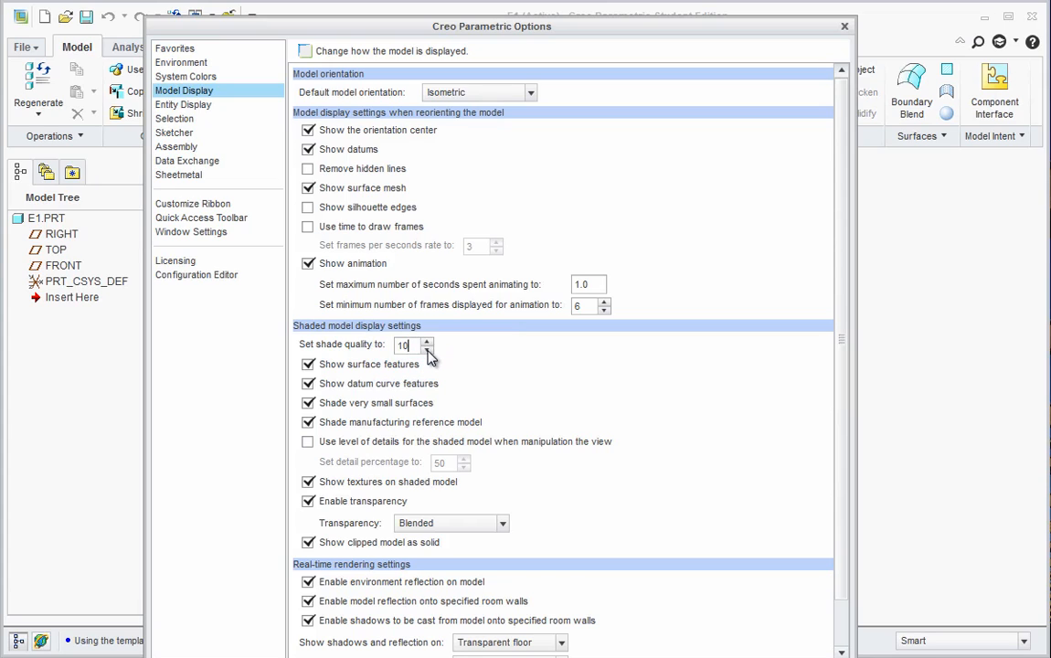
click(429, 342)
click(428, 351)
Apply the changed options and save them to the config.pro configuration file in the Public Documents folder.
drag(268, 25, 292, 0)
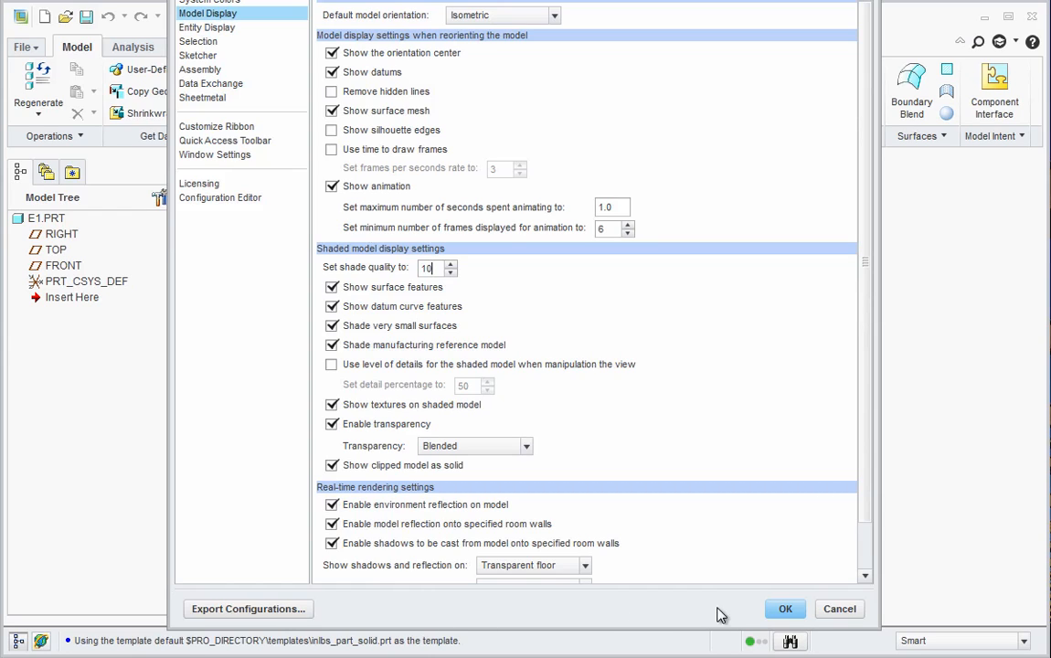
click(785, 610)
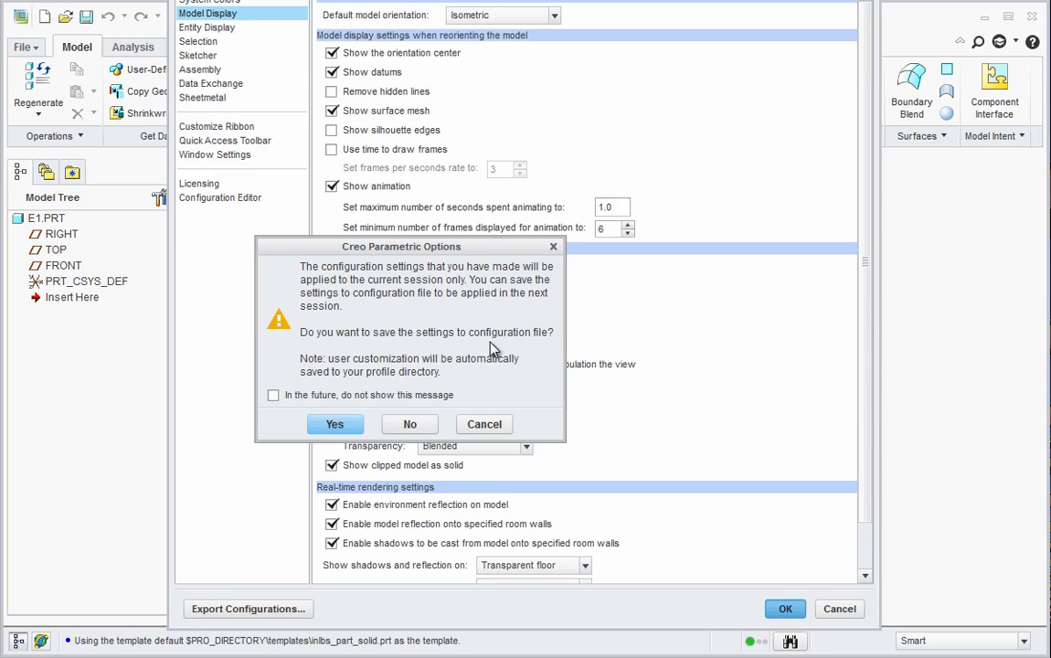
click(336, 428)
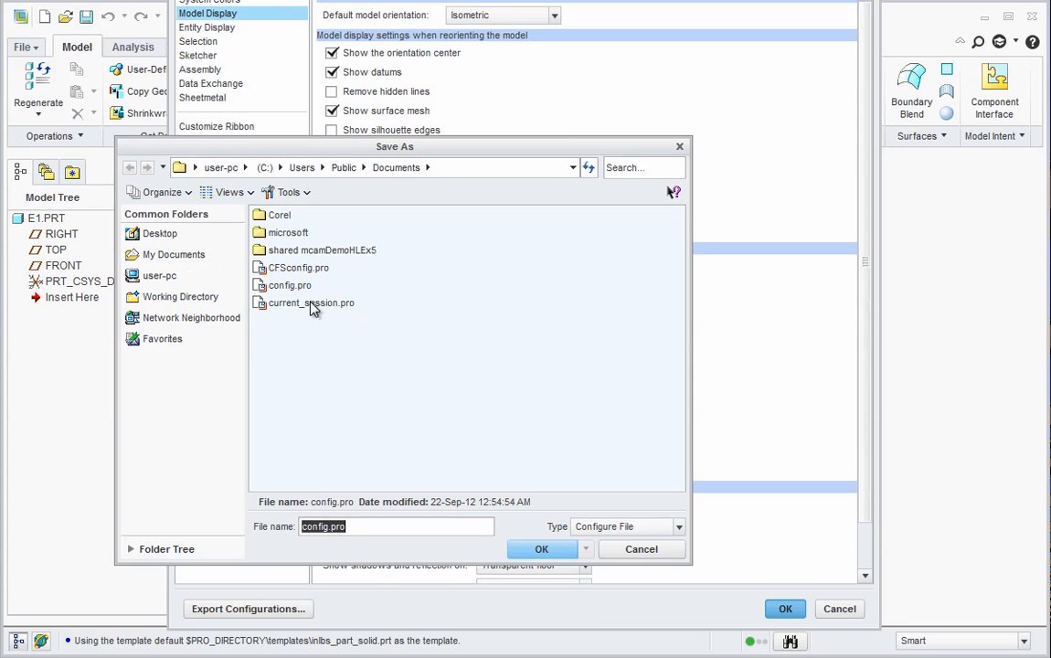
click(540, 550)
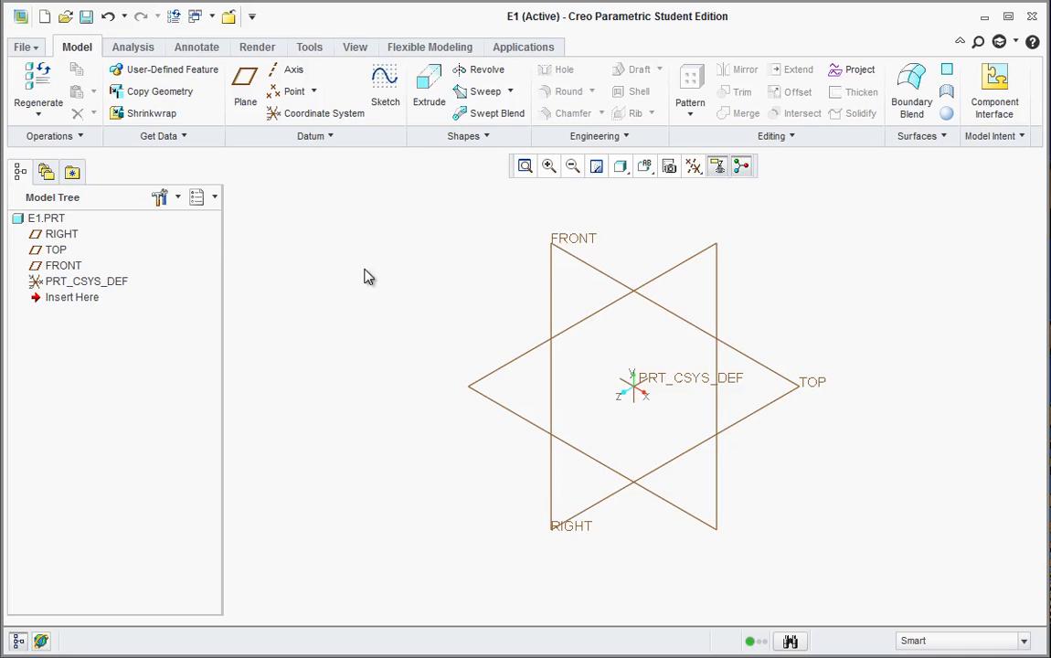
Start a sketch on the FRONT datum plane and set the view to the saved FRONT orientation.
click(64, 266)
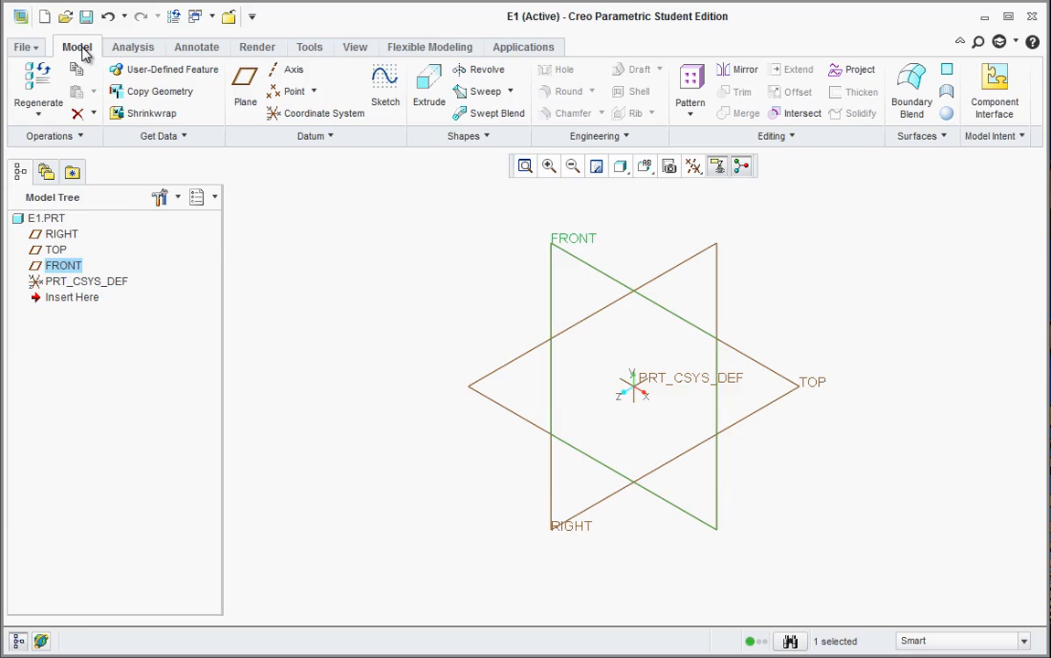
click(384, 92)
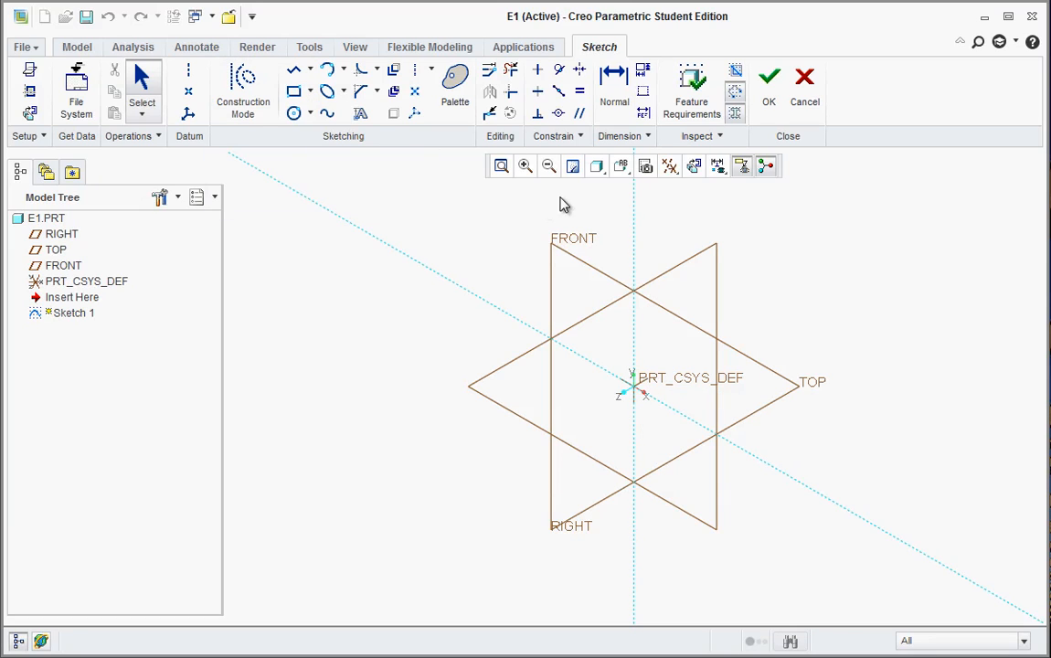
click(622, 168)
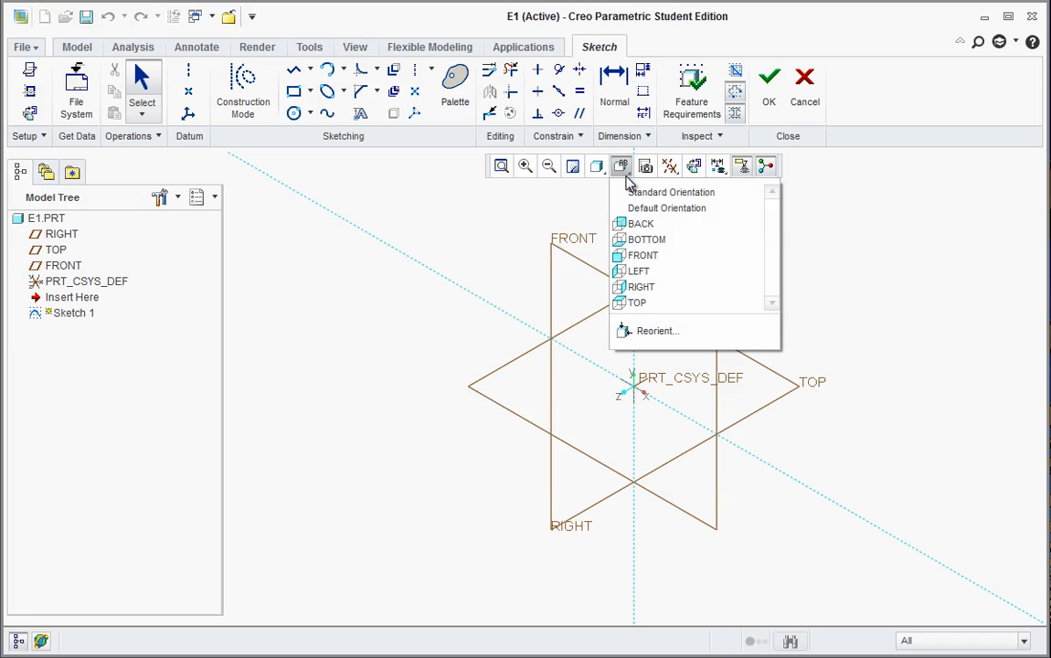
click(638, 256)
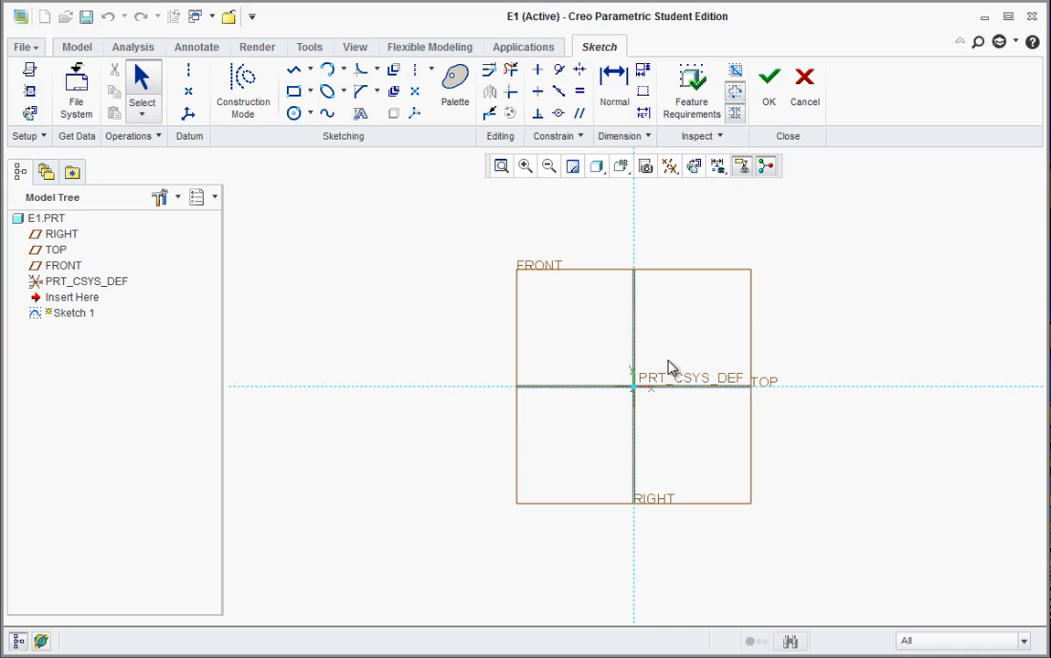
Sketch a corner rectangle about 68 wide and 126 high, starting at the origin and extending up and to the right.
click(311, 93)
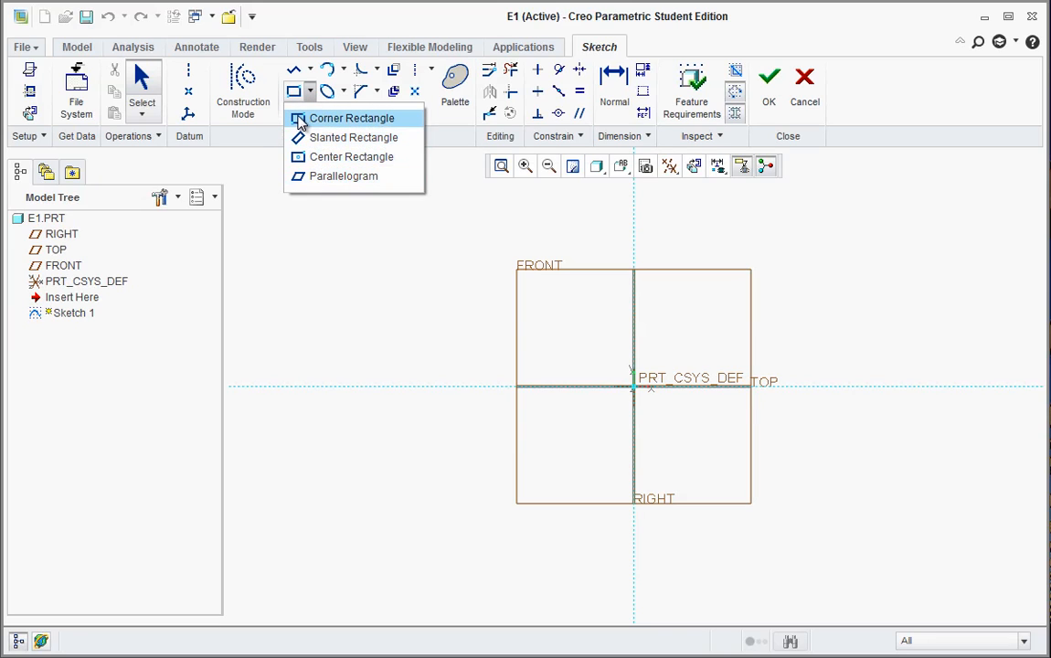
click(299, 125)
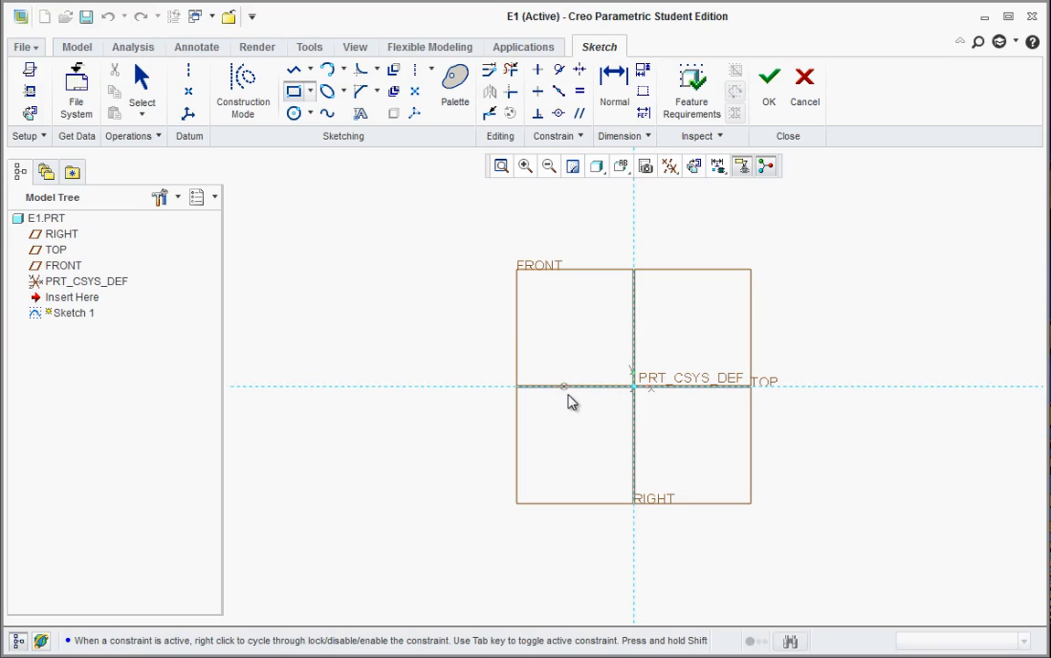
scroll(638, 391, up, 2)
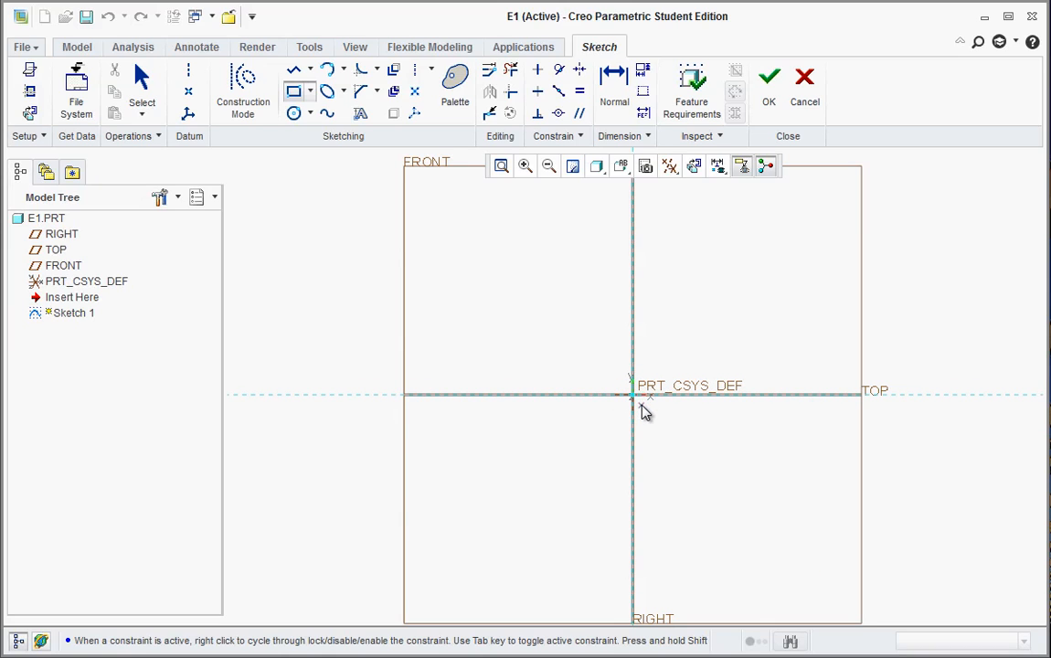
scroll(643, 409, down, 1)
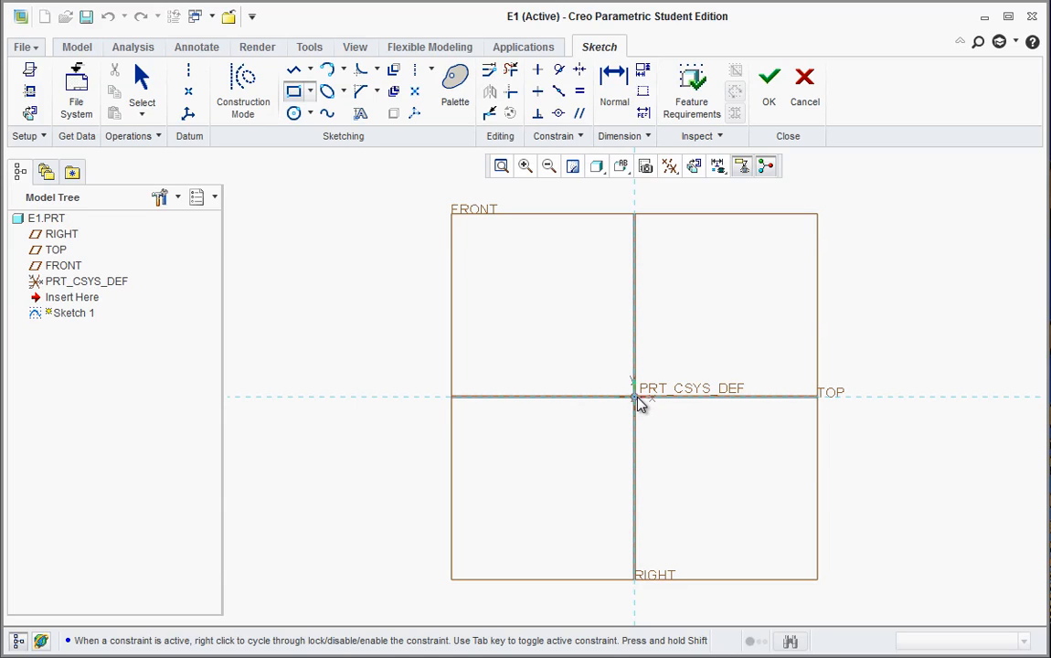
click(636, 400)
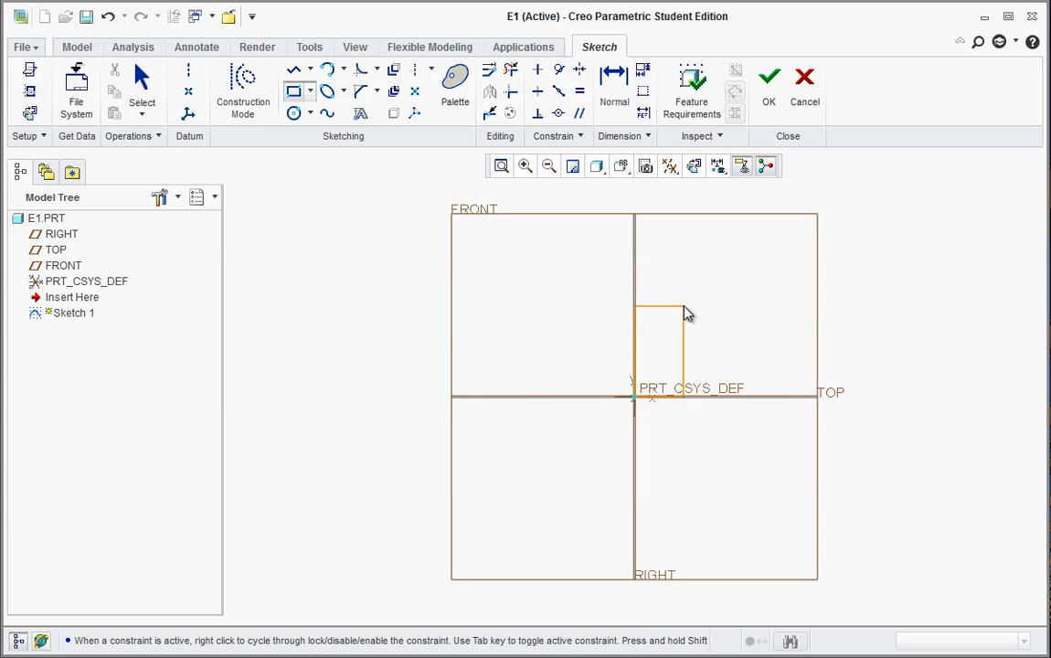
click(685, 310)
middle_click(722, 365)
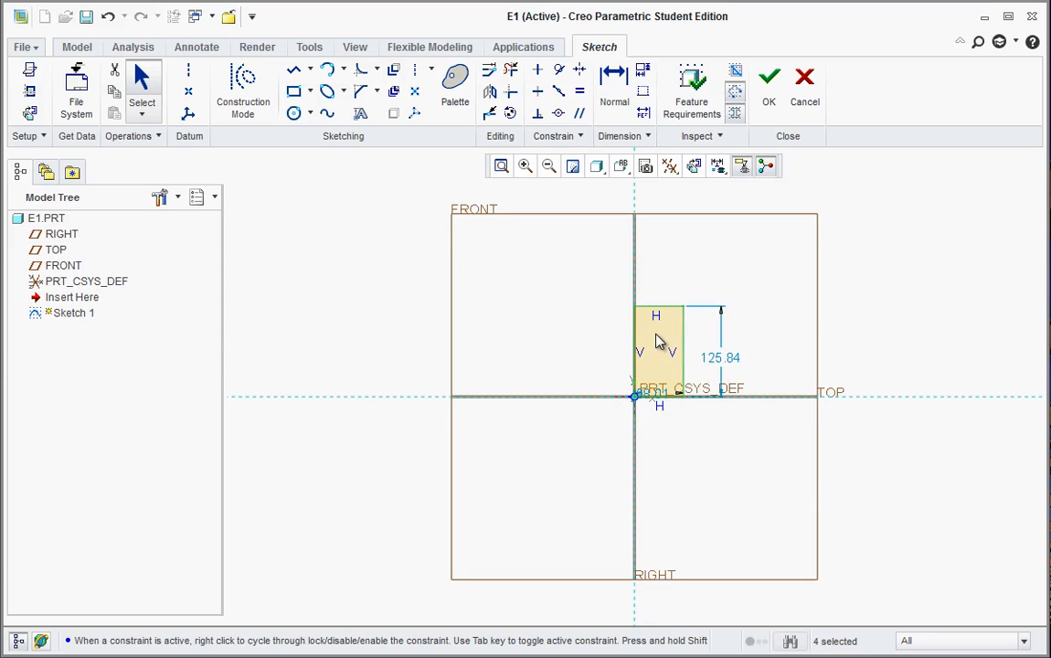
Move the rectangle's width dimension below its bottom edge and set the width to 3.
scroll(677, 356, down, 4)
scroll(678, 345, down, 1)
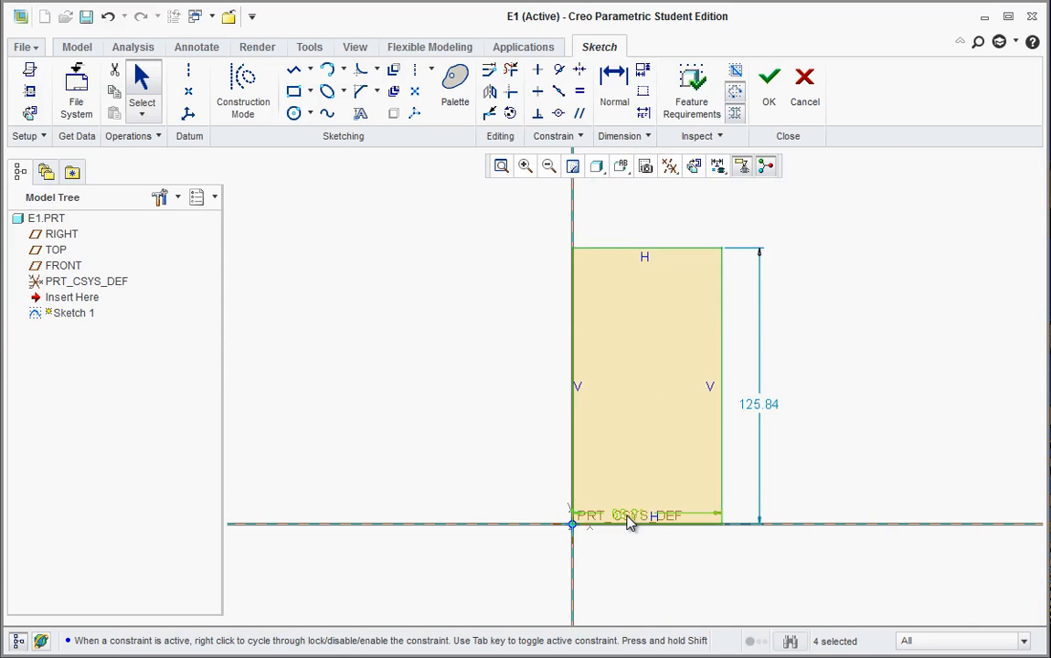
drag(628, 519, 630, 564)
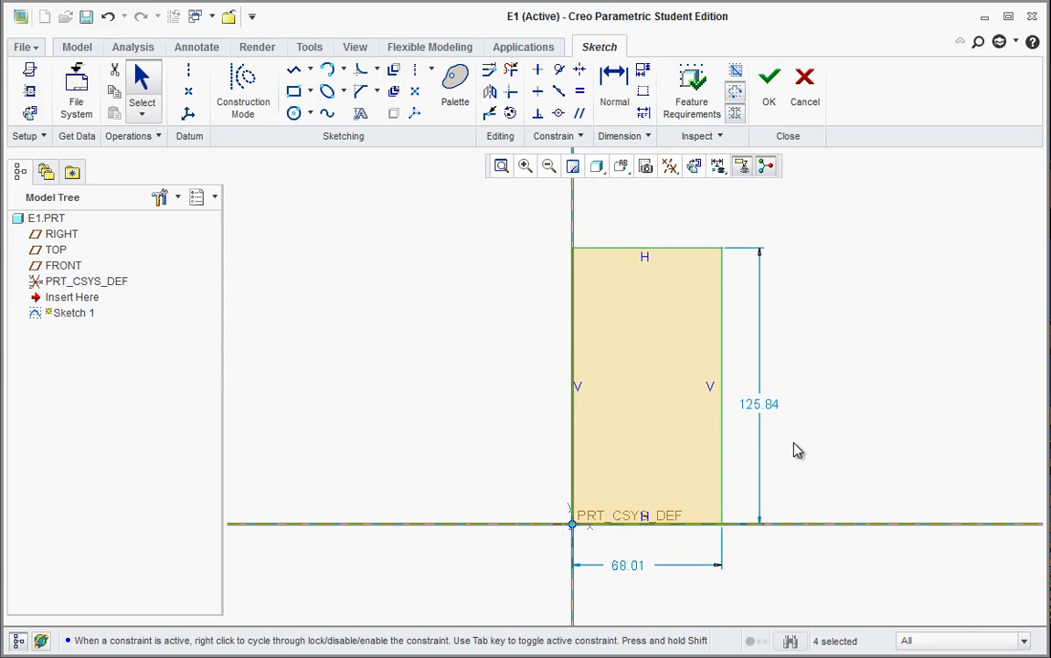
double_click(630, 569)
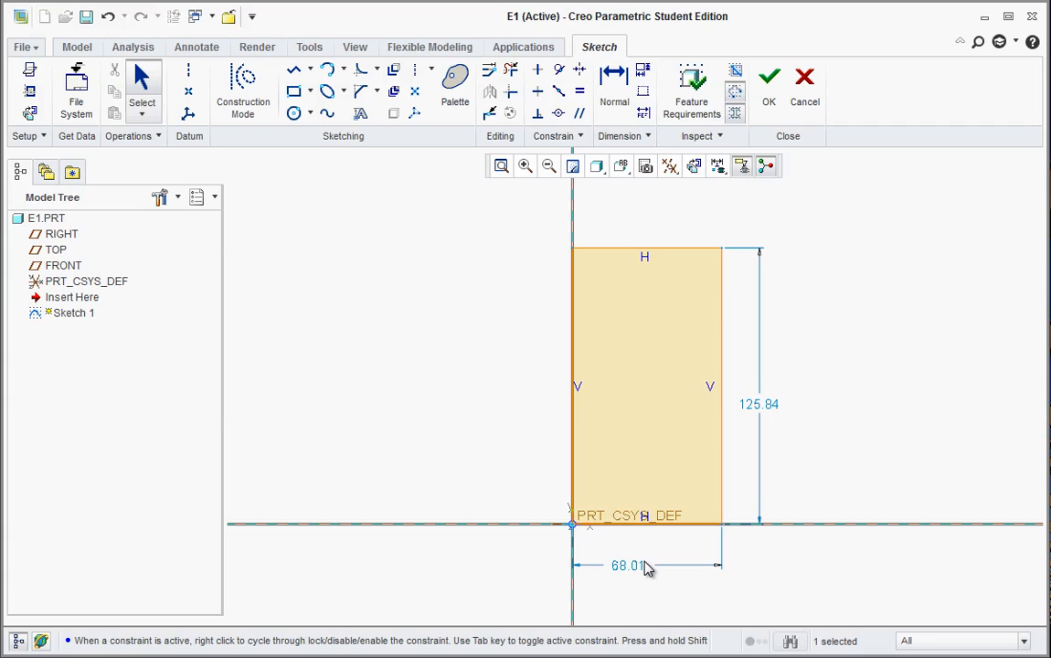
text(3)
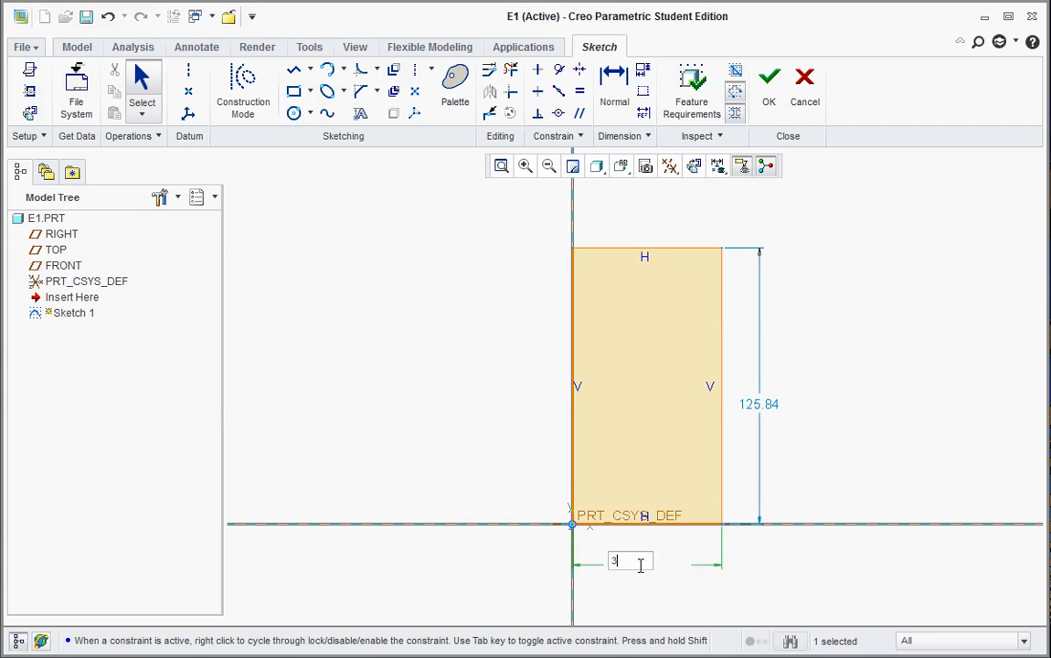
key(Return)
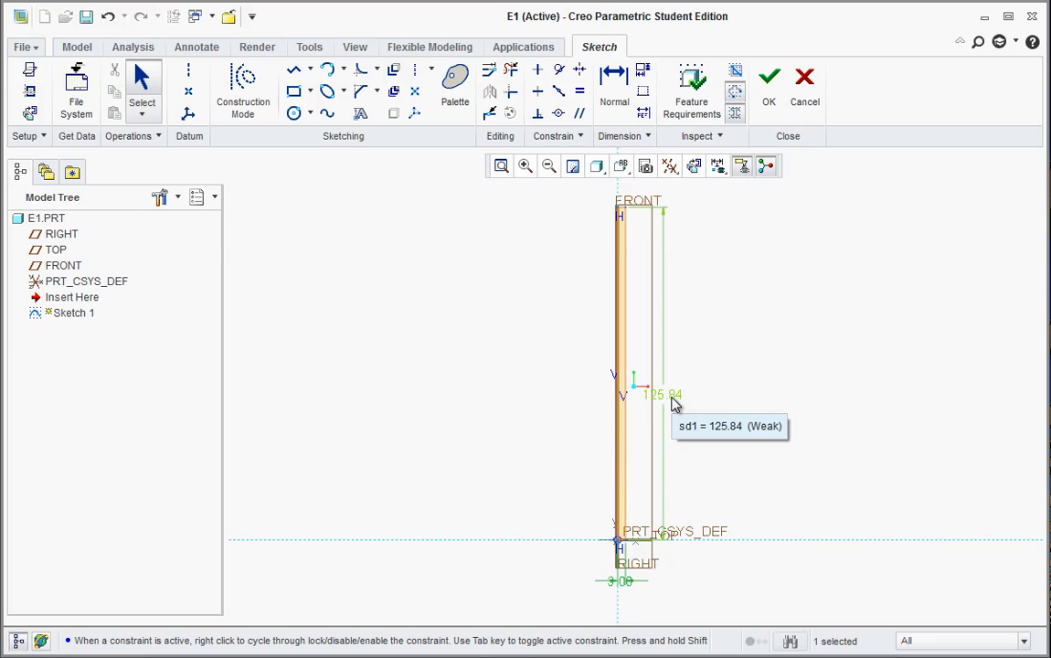
Set the rectangle's height to 5.
double_click(672, 395)
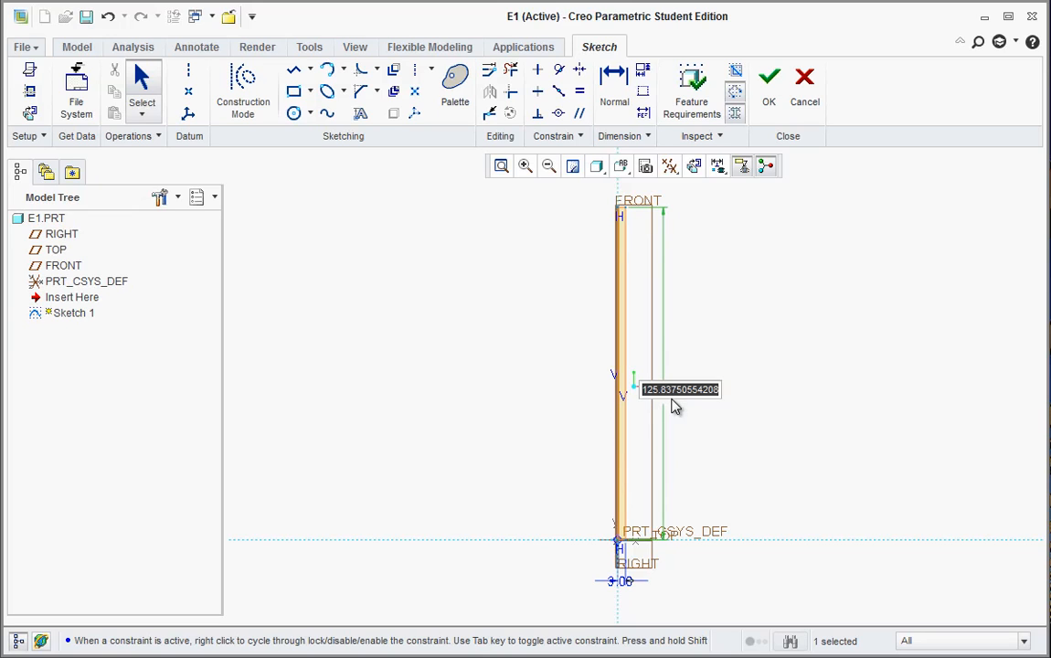
text(5)
key(Return)
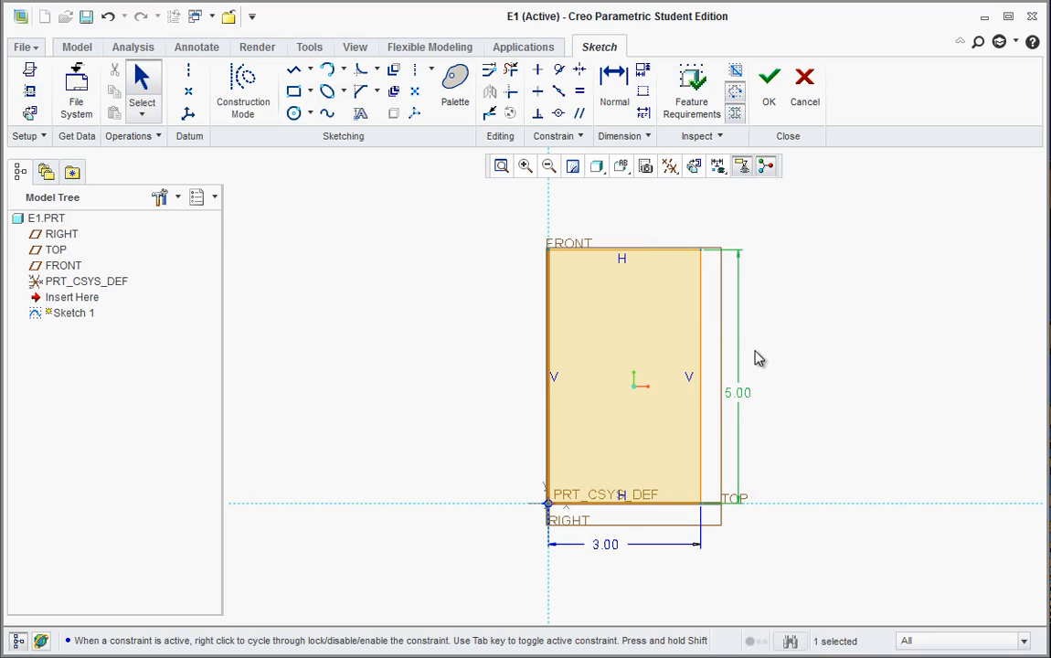
Turn the sketch to an angled 3D view and hide the datum planes and coordinate systems.
mouse_move(754, 354)
middle_down()
mouse_move(701, 393)
mouse_move(729, 371)
mouse_move(727, 394)
middle_up()
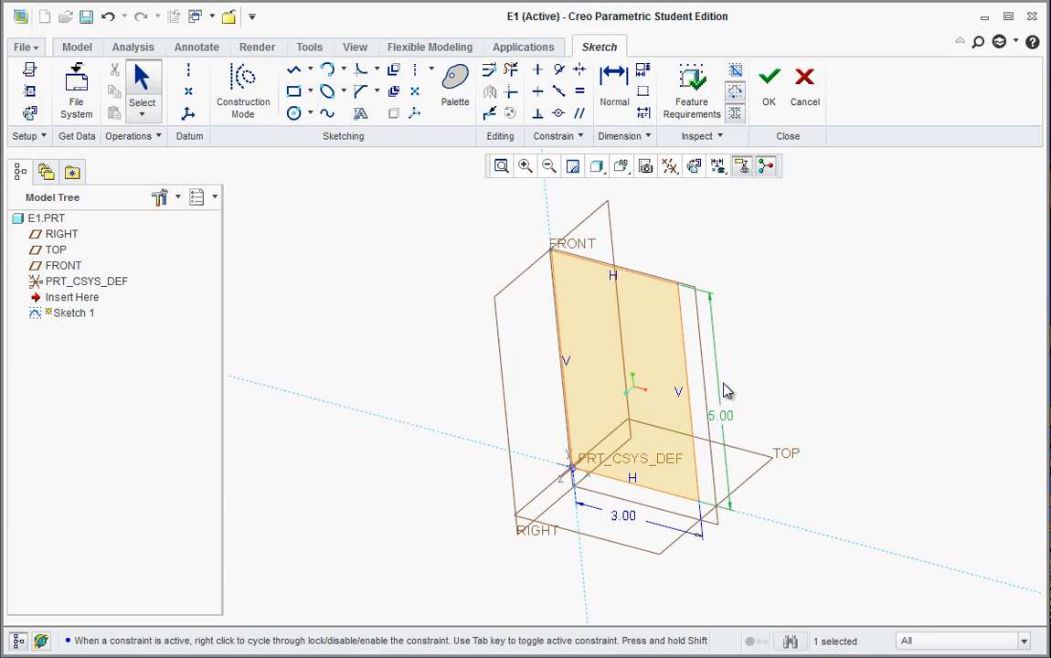
click(669, 167)
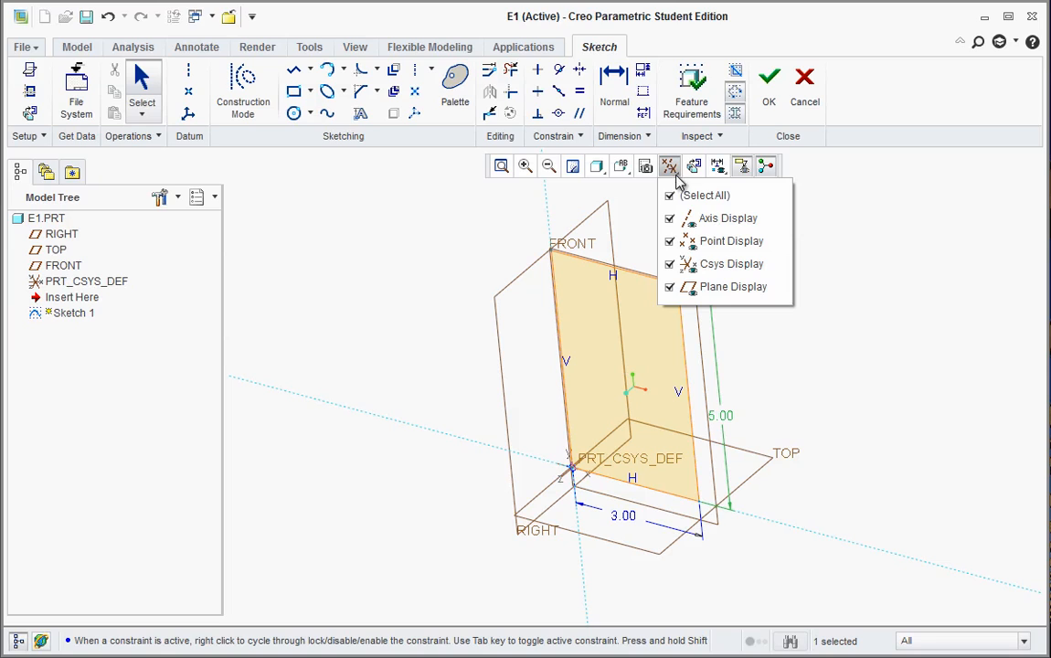
click(669, 288)
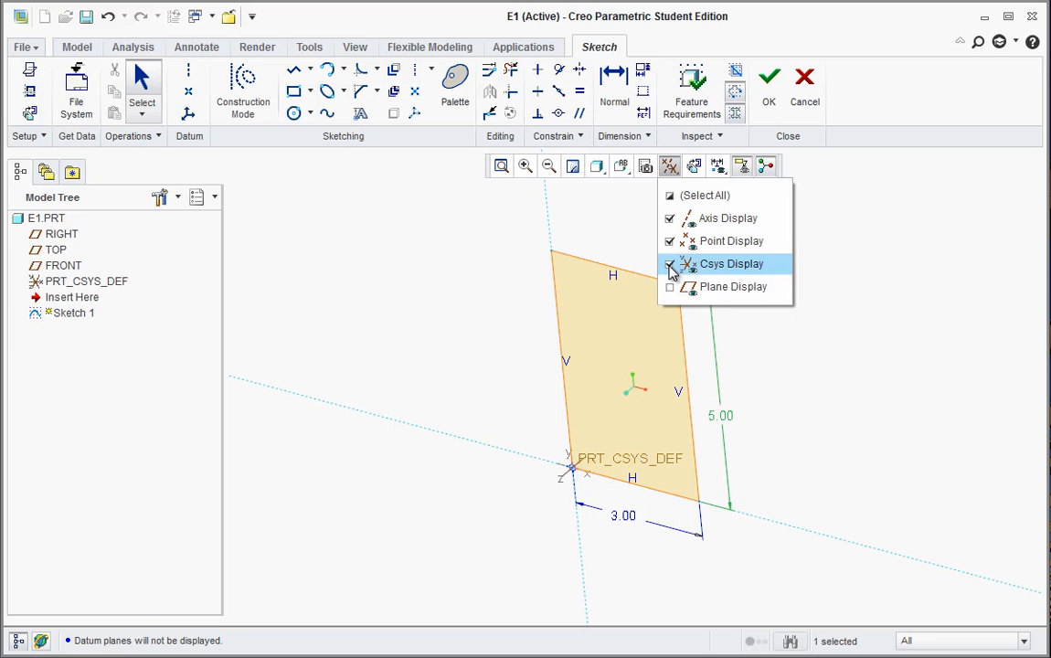
click(670, 265)
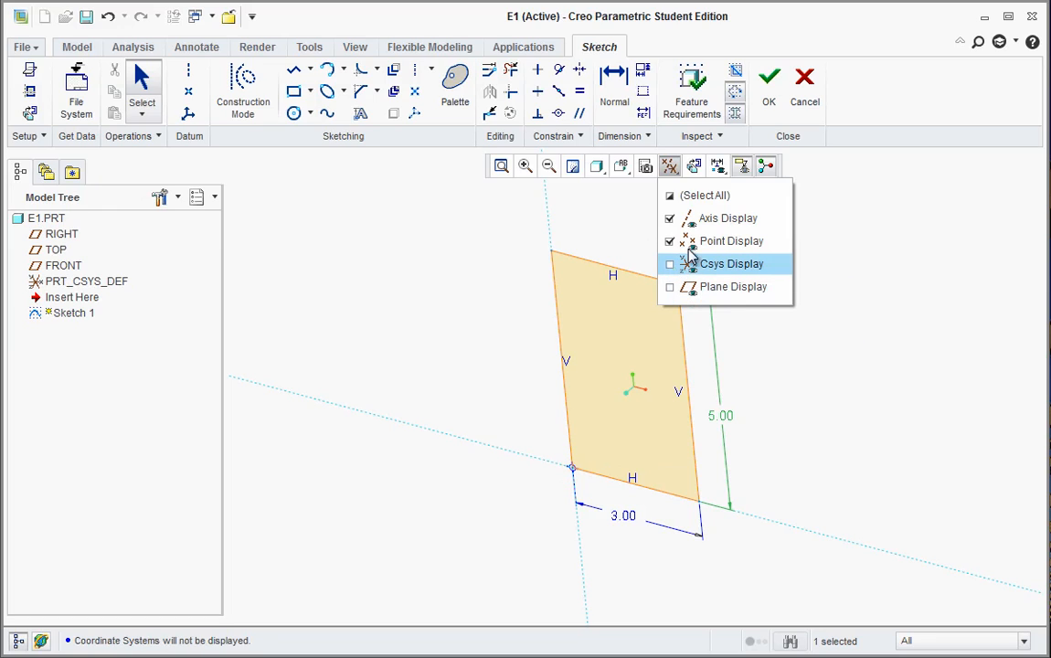
click(624, 251)
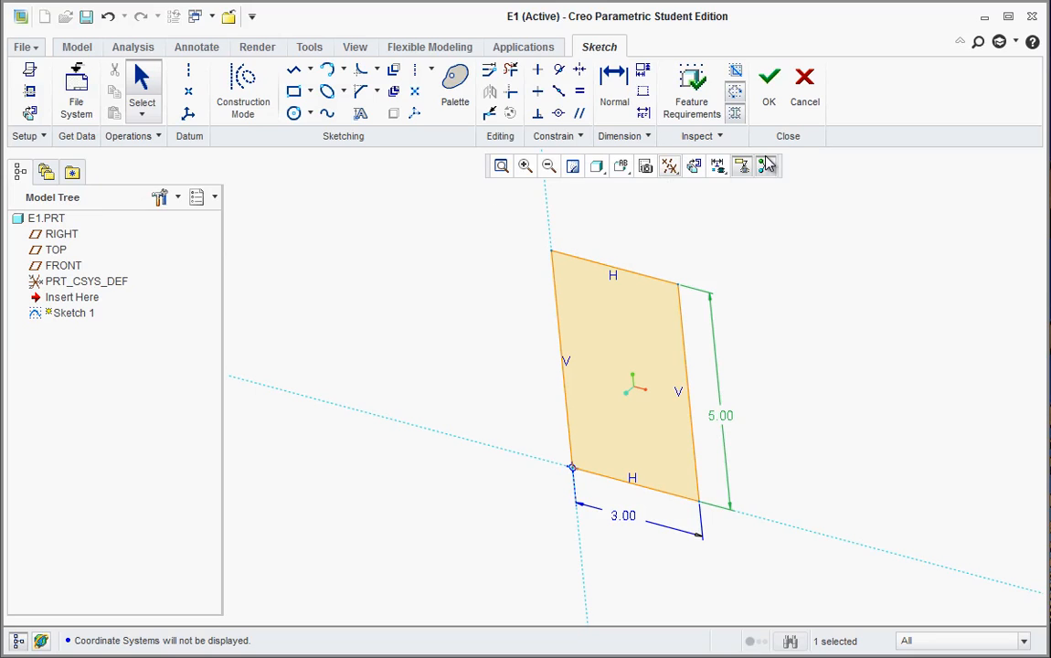
Finish the rectangle sketch and extrude it as a solid, entering a depth of 0.5.
click(770, 102)
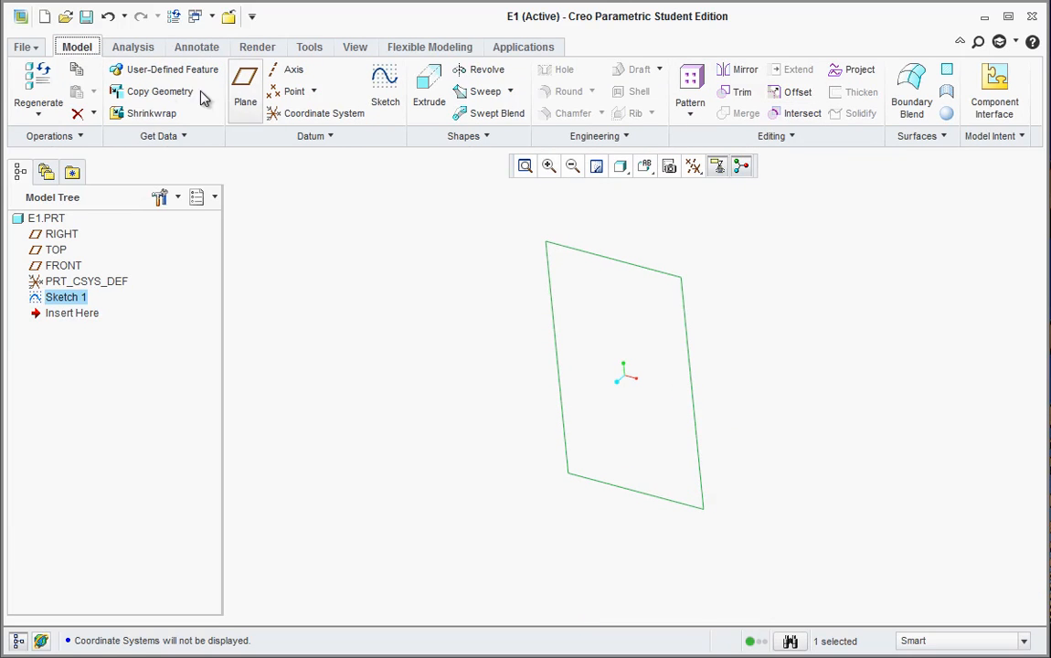
click(433, 97)
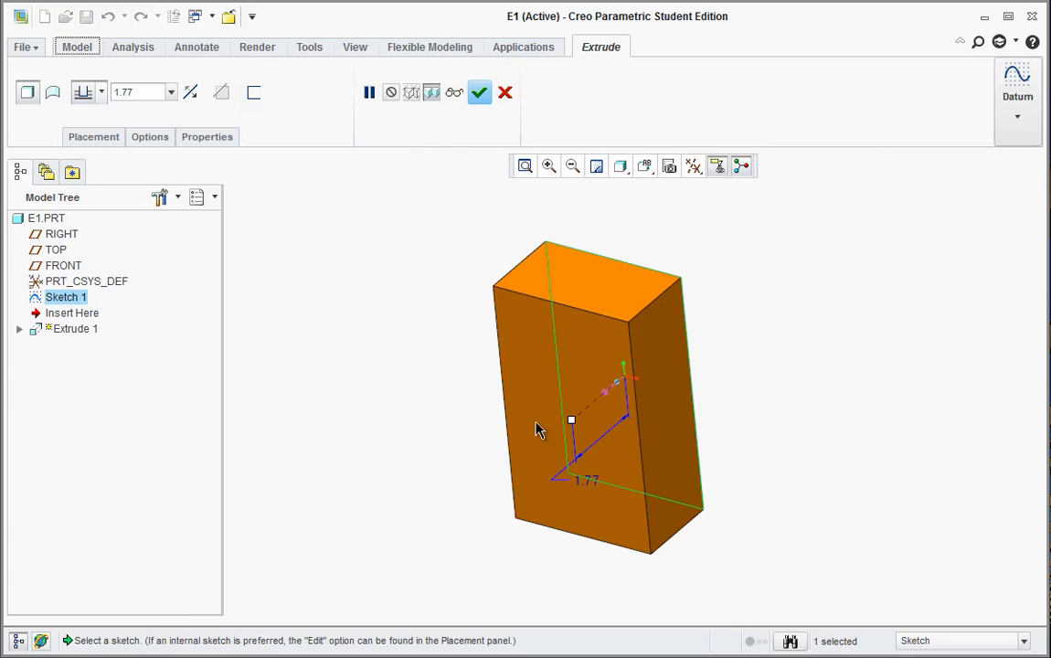
double_click(590, 484)
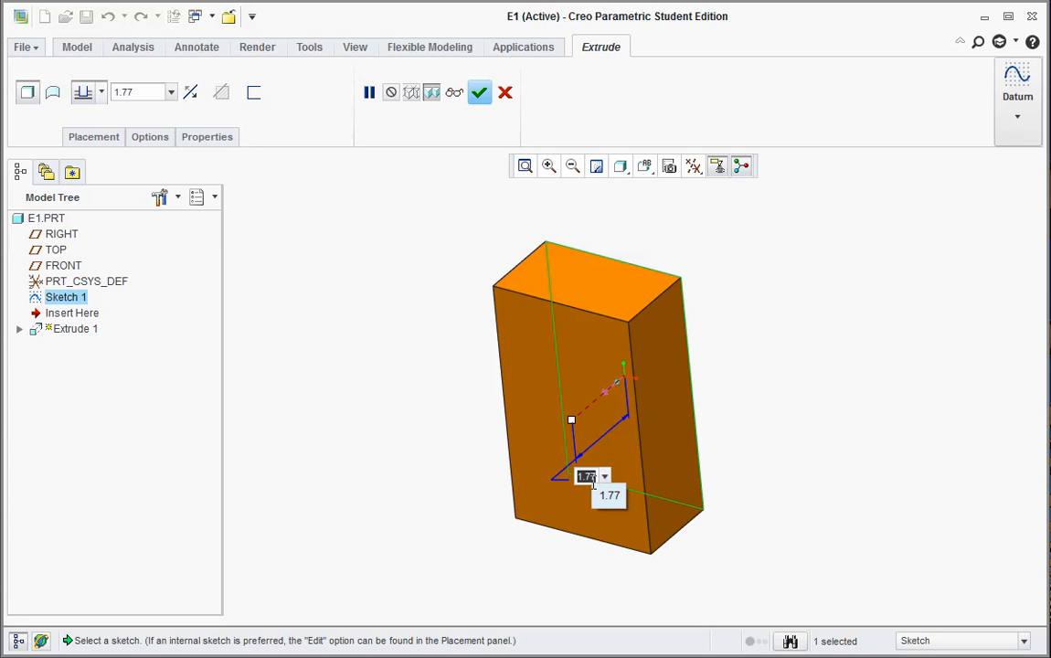
text(.5)
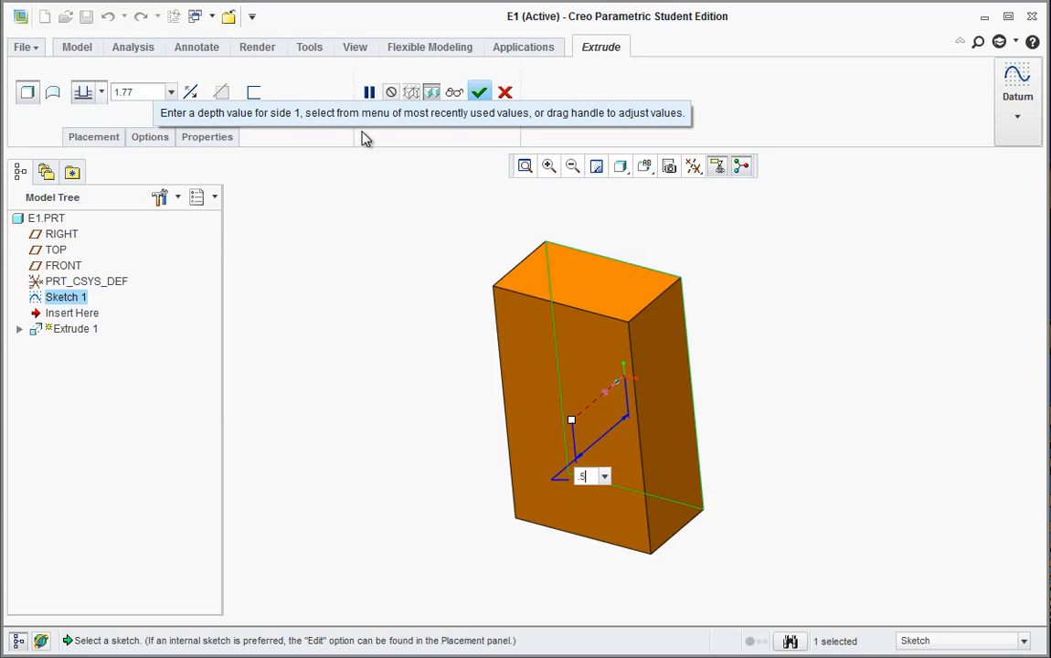
click(479, 92)
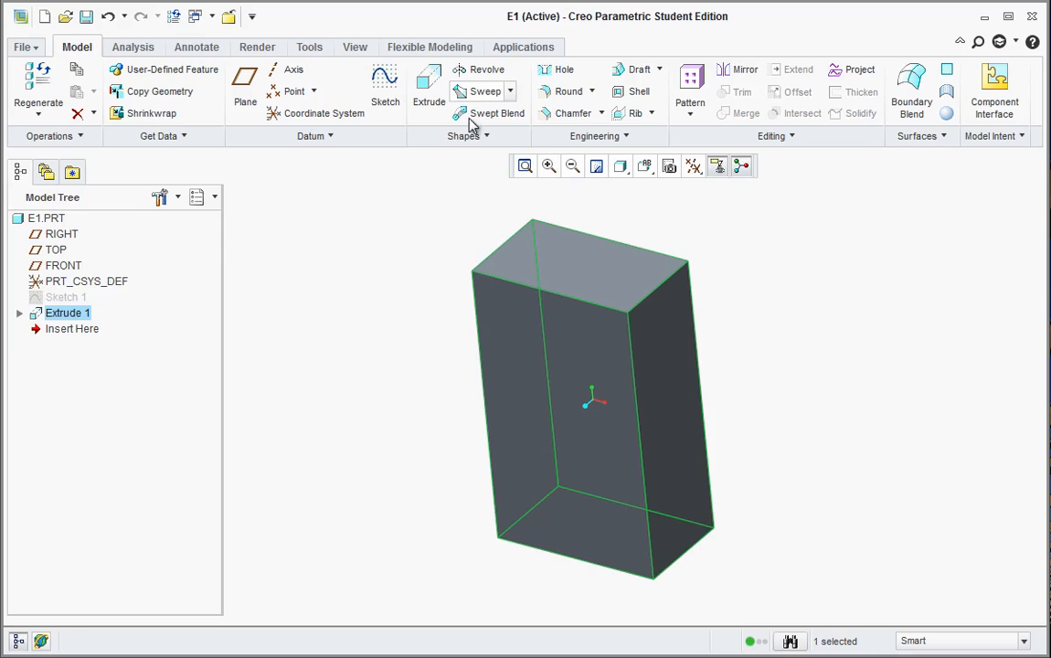
Edit the extruded block's dimensions and set its depth to 0.5.
double_click(592, 452)
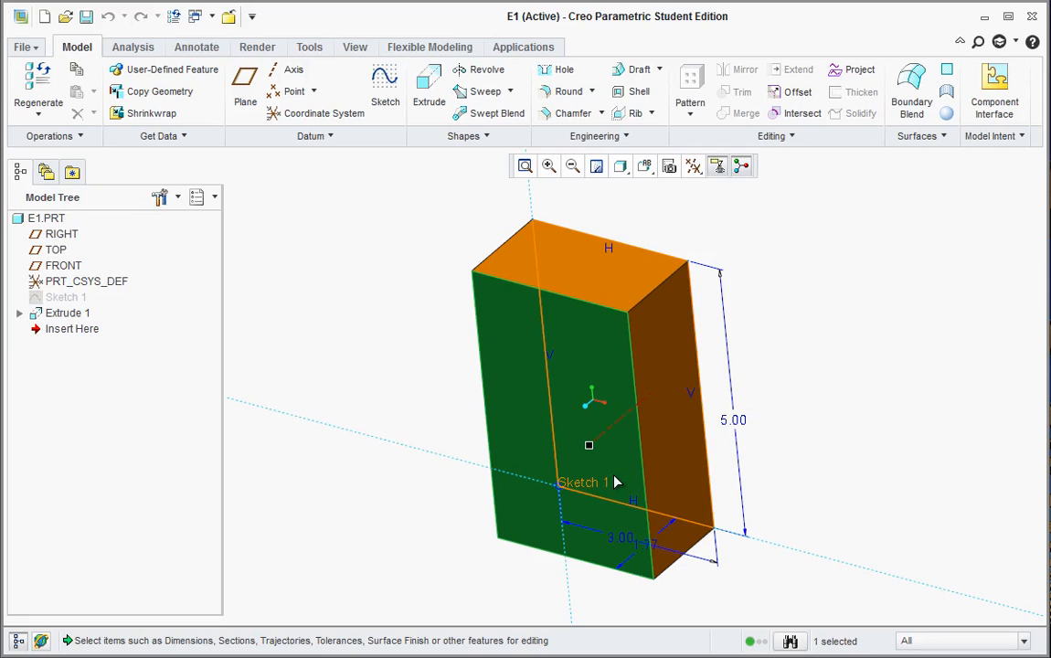
double_click(648, 547)
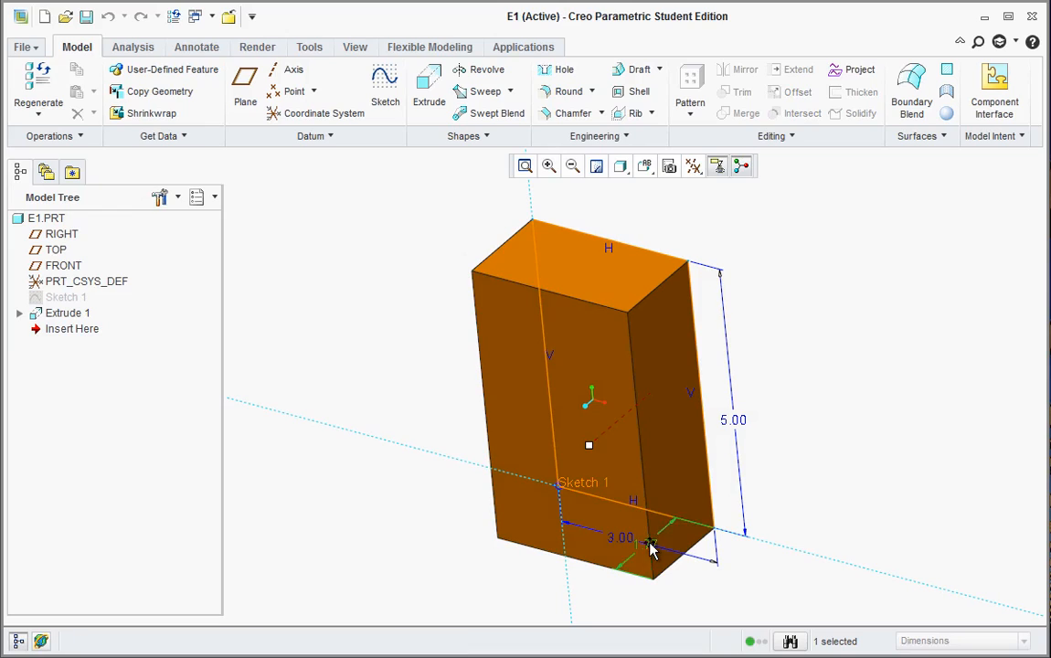
key(BackSpace)
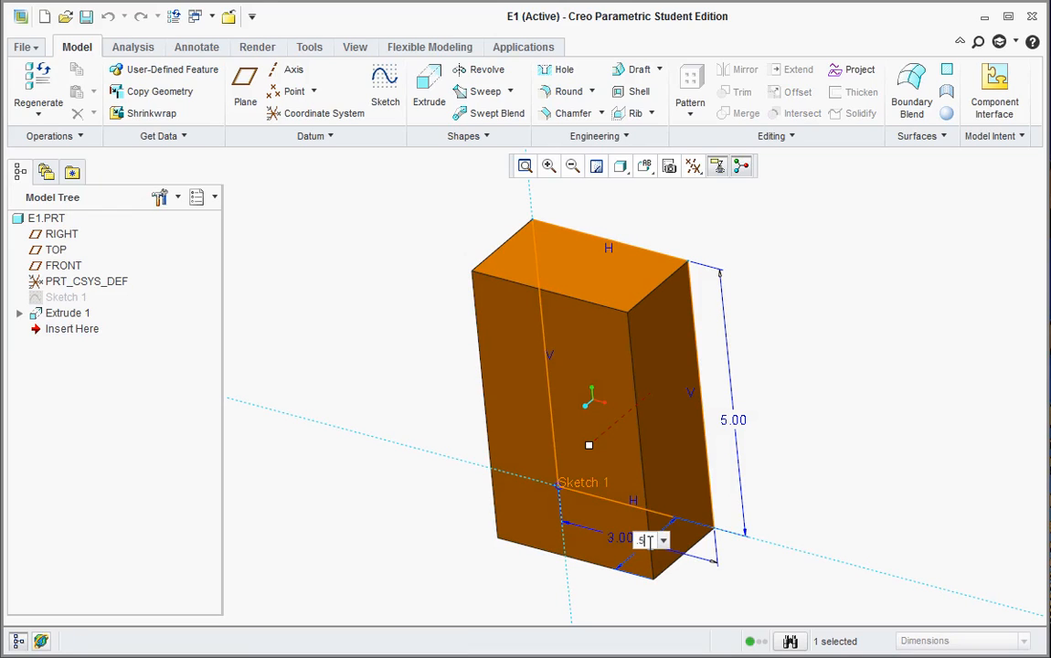
key(Return)
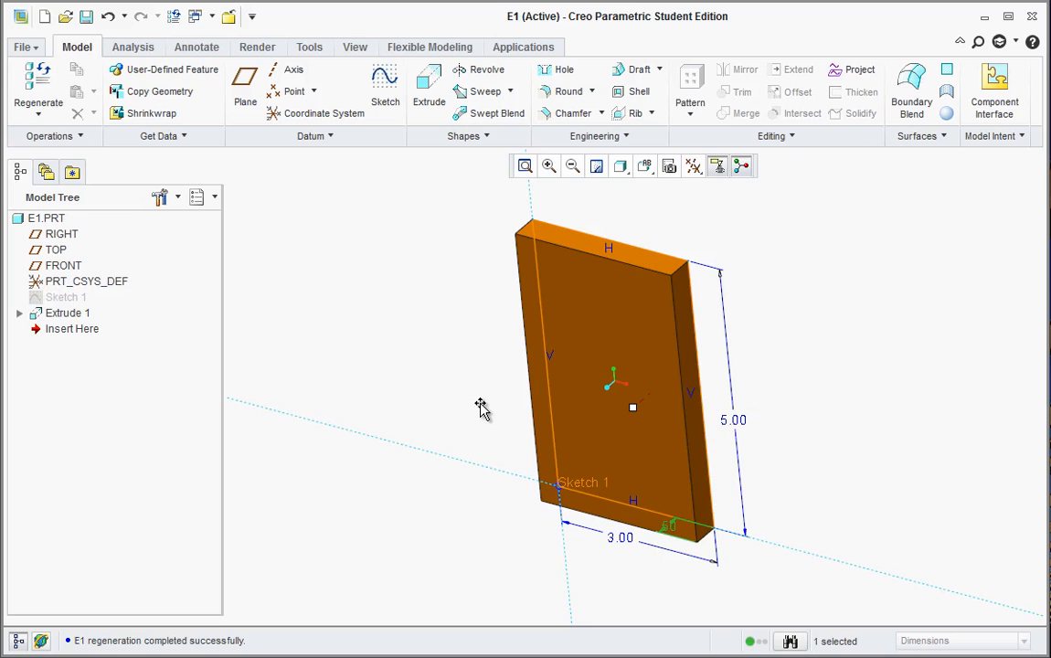
mouse_move(481, 408)
middle_down()
mouse_move(499, 370)
mouse_move(489, 390)
middle_up()
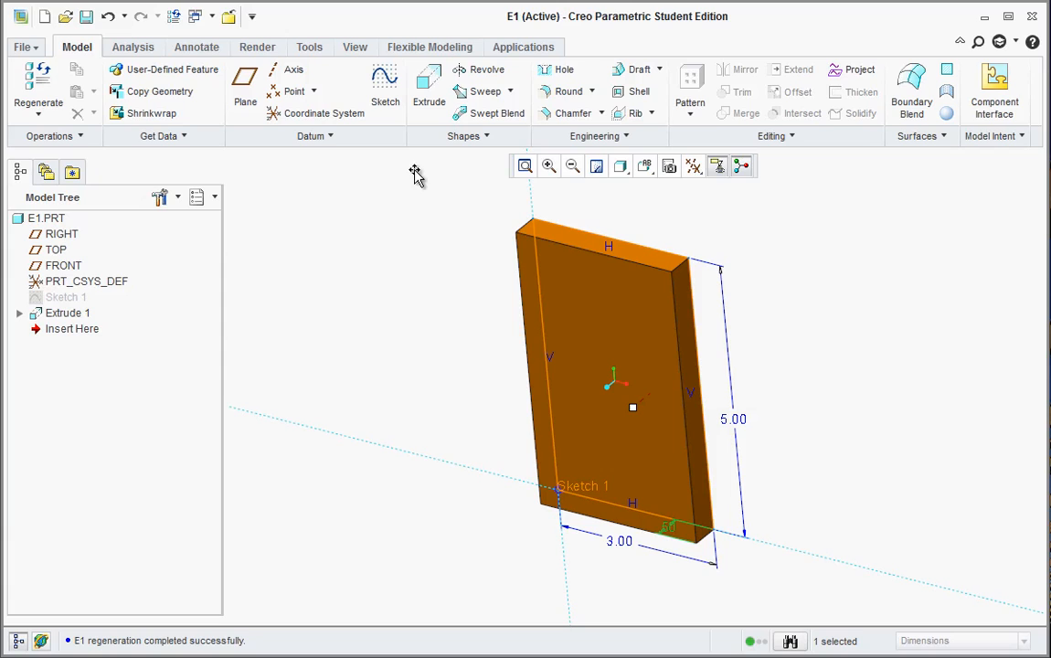
click(394, 225)
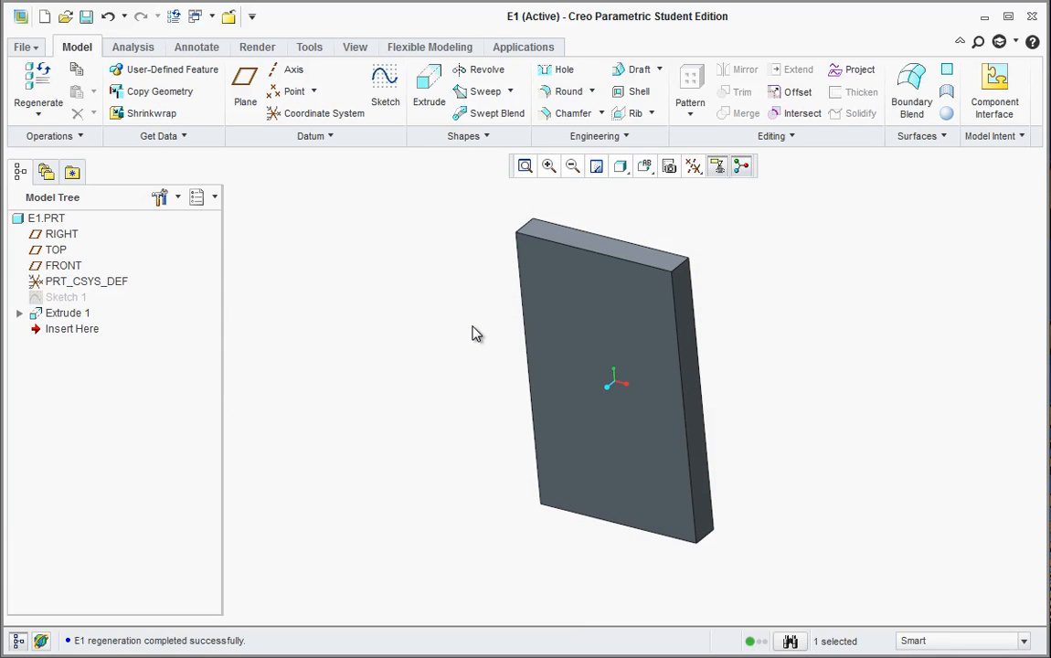
Start a new sketch on the block's large front face and dismiss the selection filter tip.
scroll(633, 398, down, 2)
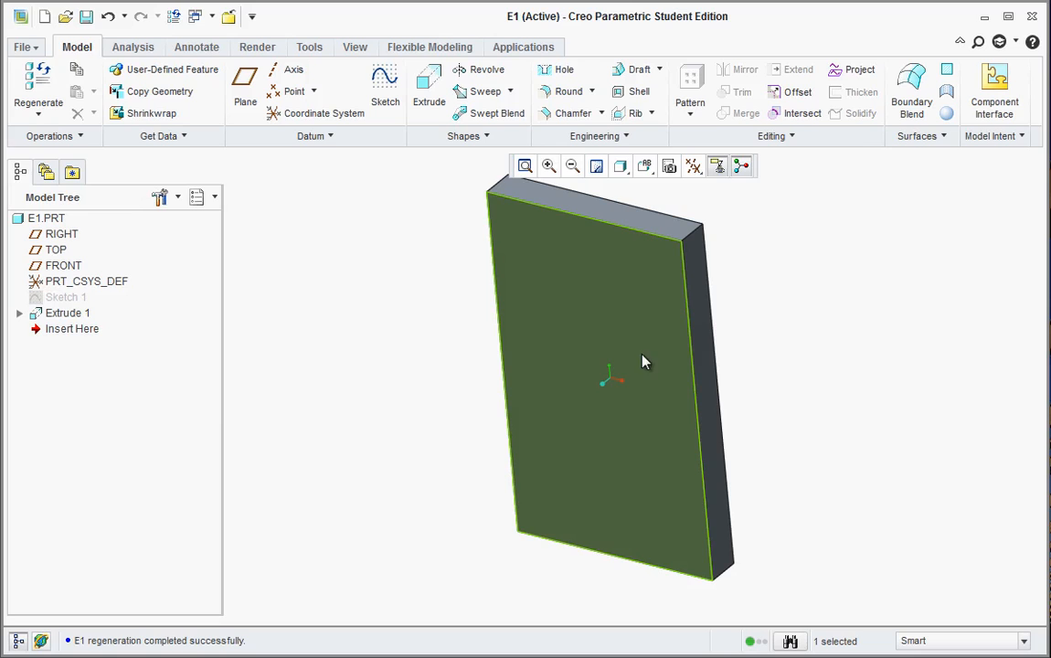
click(385, 96)
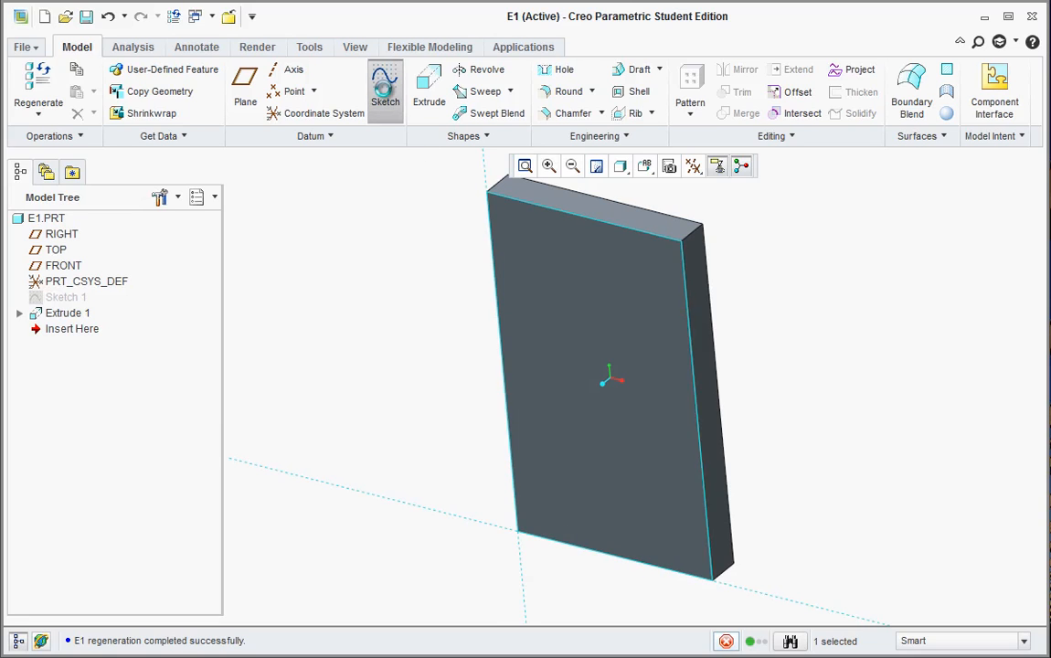
click(616, 470)
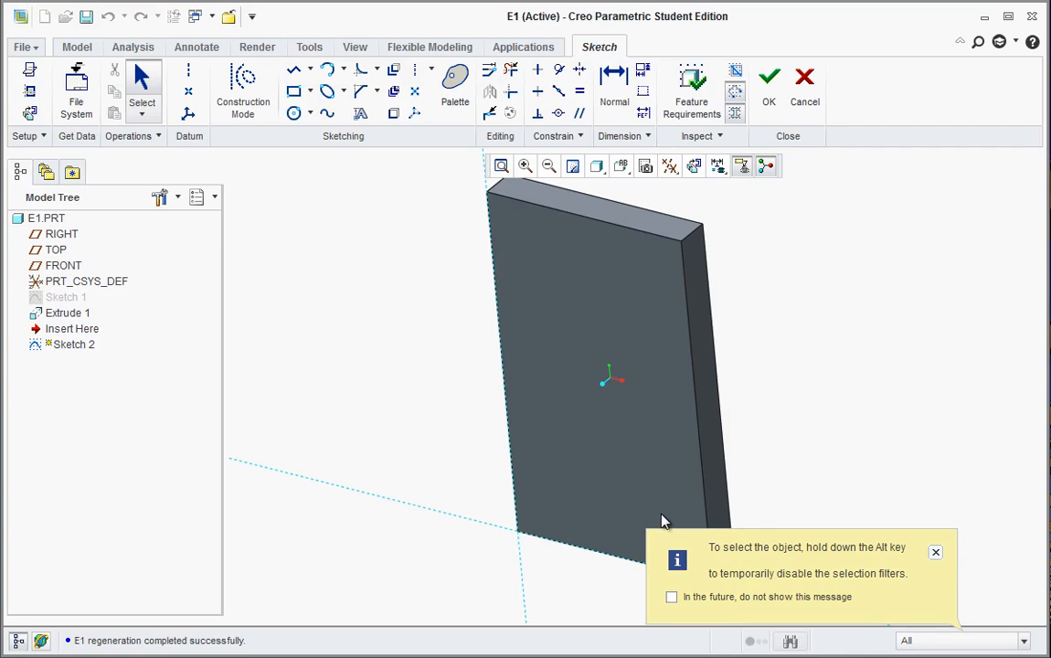
click(936, 554)
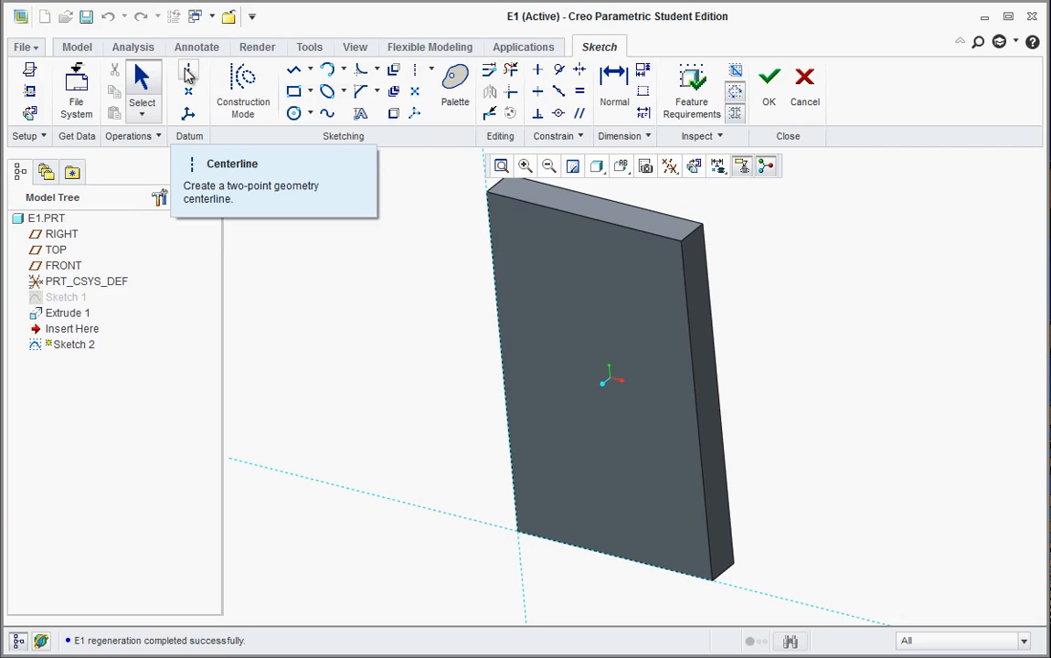
Sketch a rectangle about 2.73 by 1.38 from the lower-left corner of the block's front face.
click(294, 91)
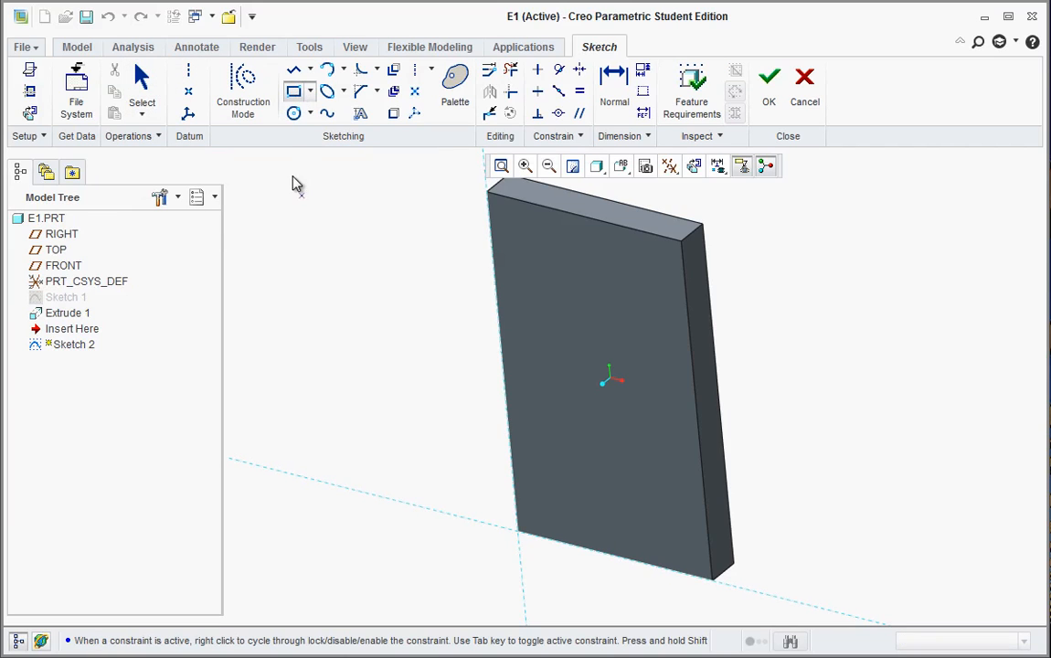
click(518, 534)
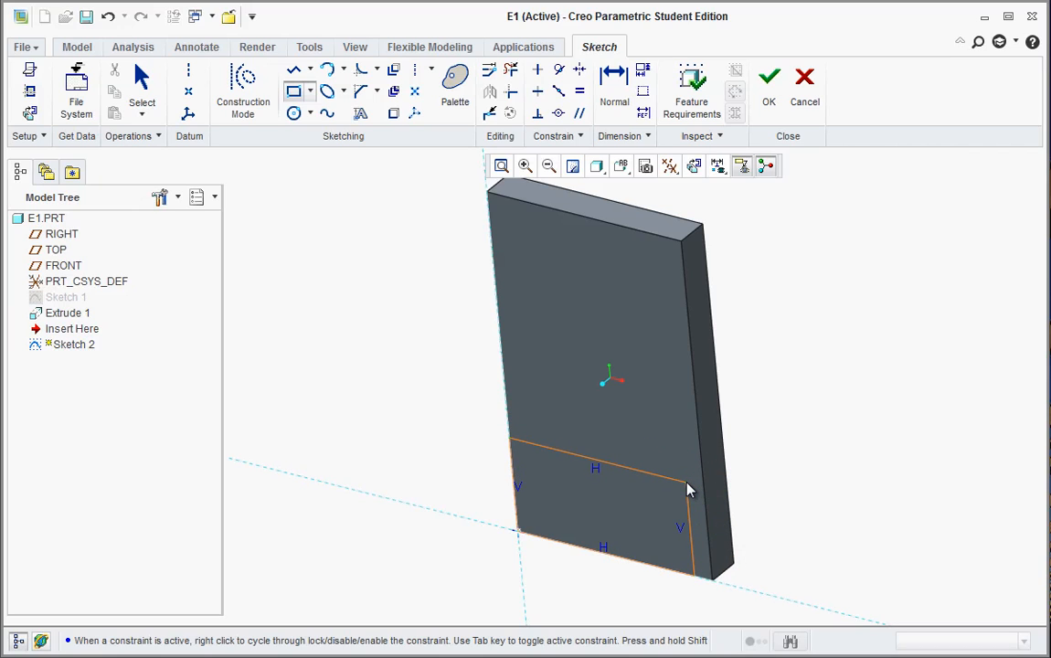
click(688, 489)
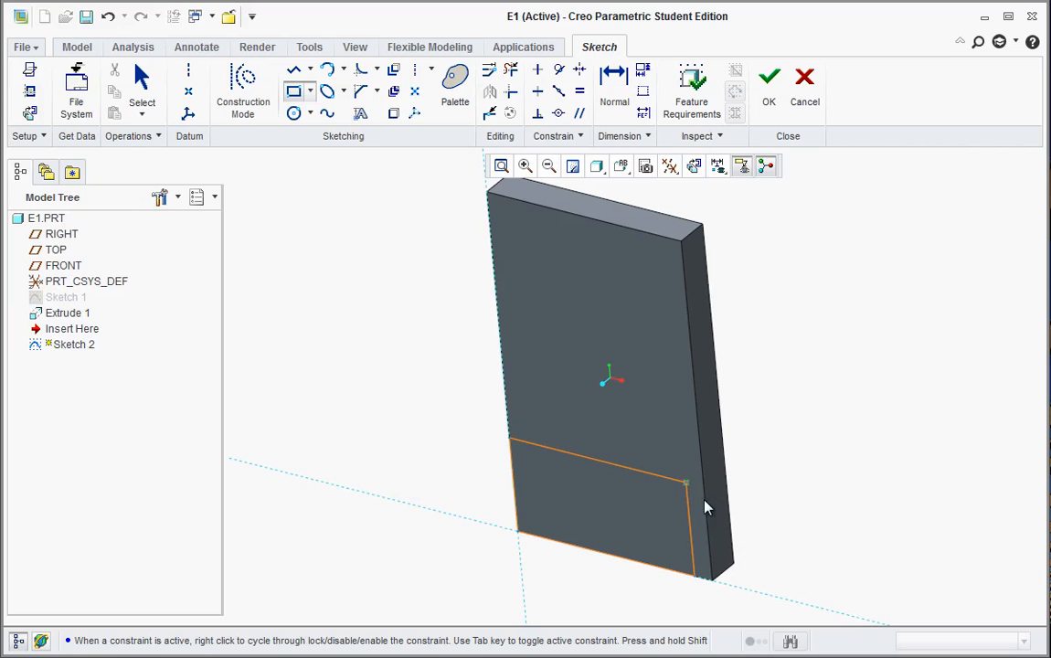
middle_click(774, 509)
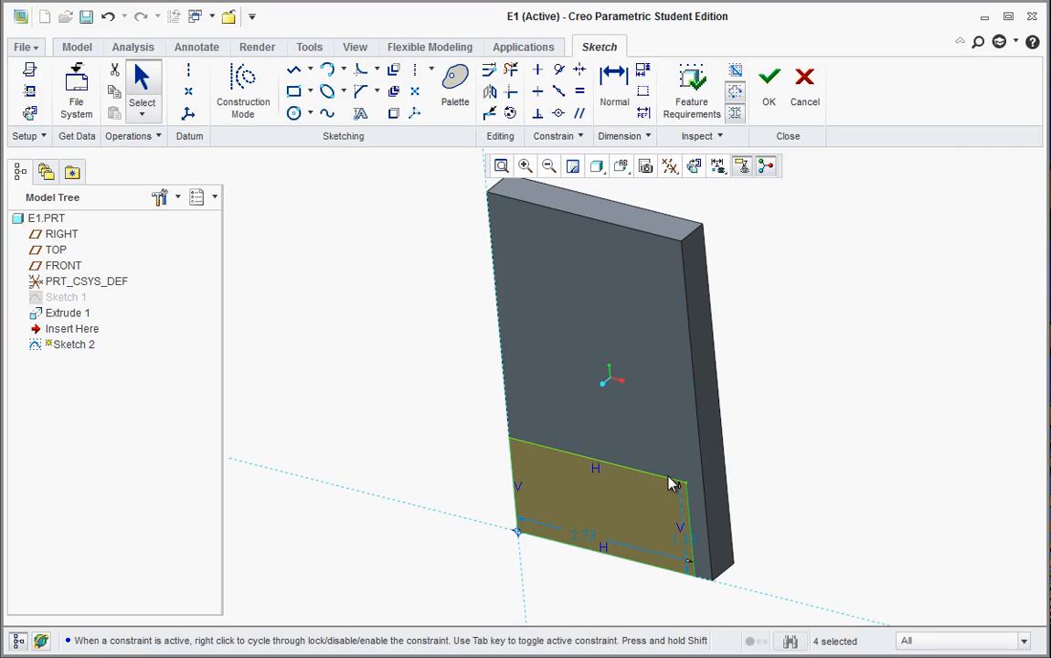
Place the rectangle's width and height dimensions clear of the block and set the height to 1.5.
drag(687, 542, 801, 551)
drag(581, 546, 589, 589)
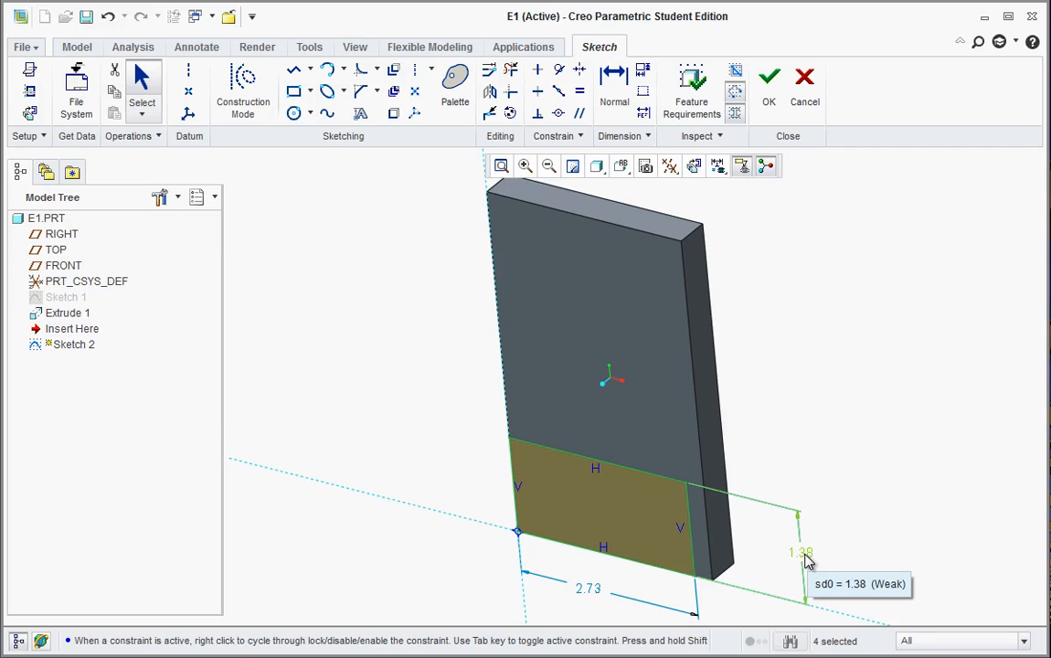
double_click(808, 559)
text(1)
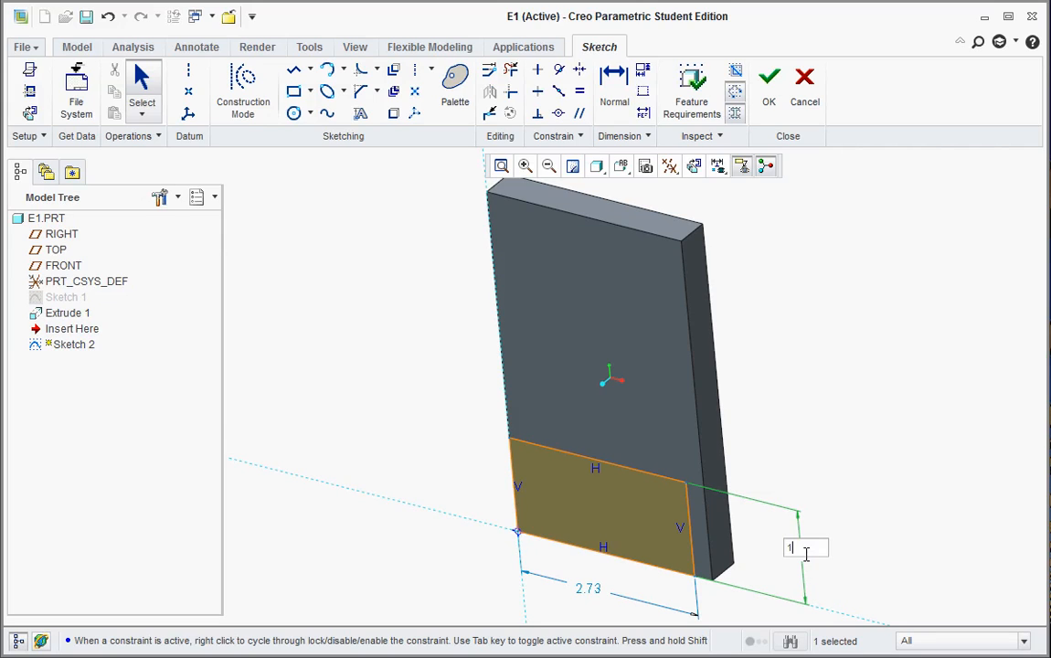
text(.5)
key(Return)
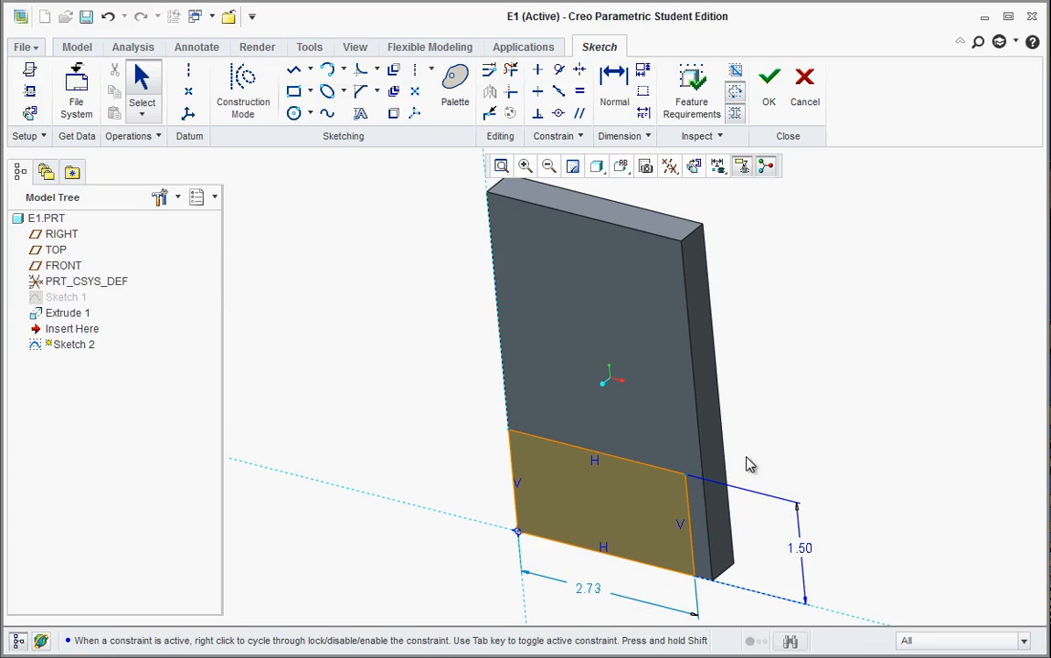
Constrain the rectangle's right side coincident with the block's right edge and finish the sketch.
click(558, 114)
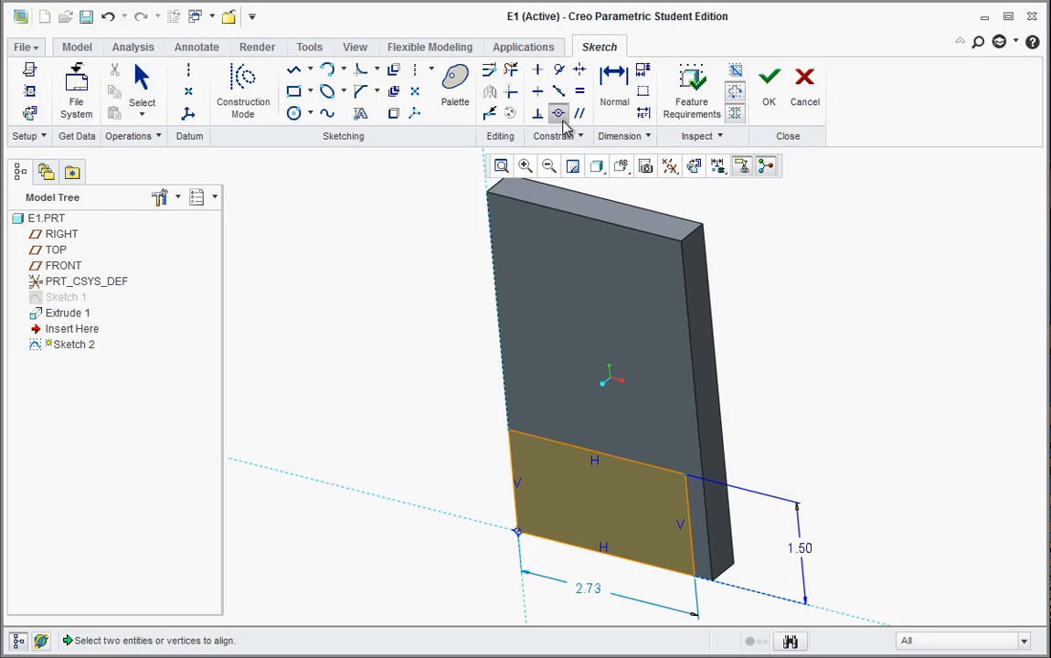
click(700, 455)
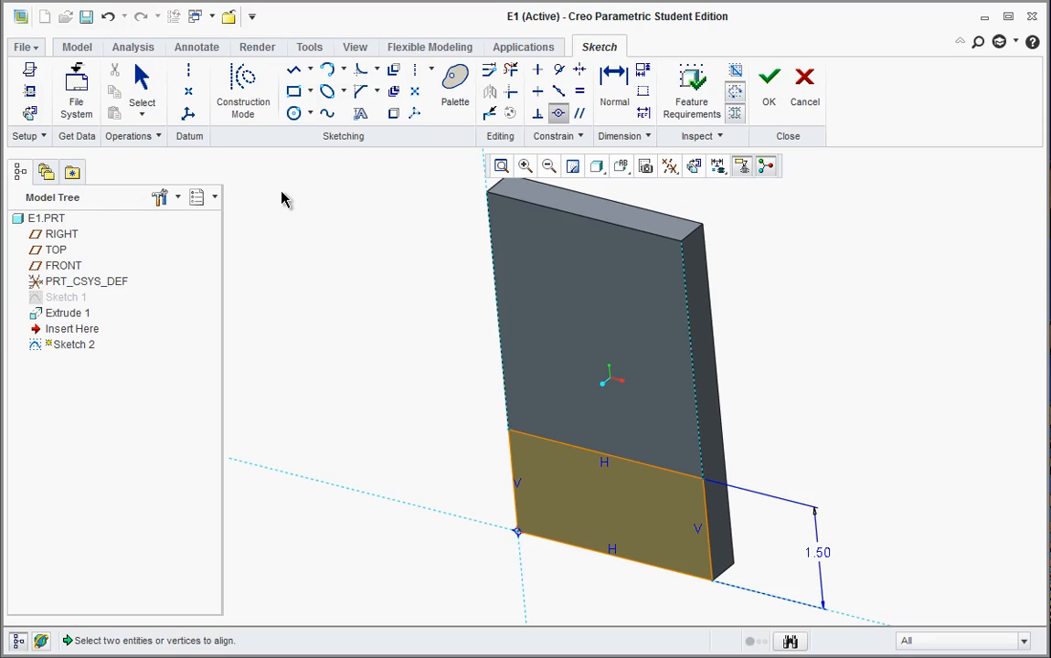
click(768, 82)
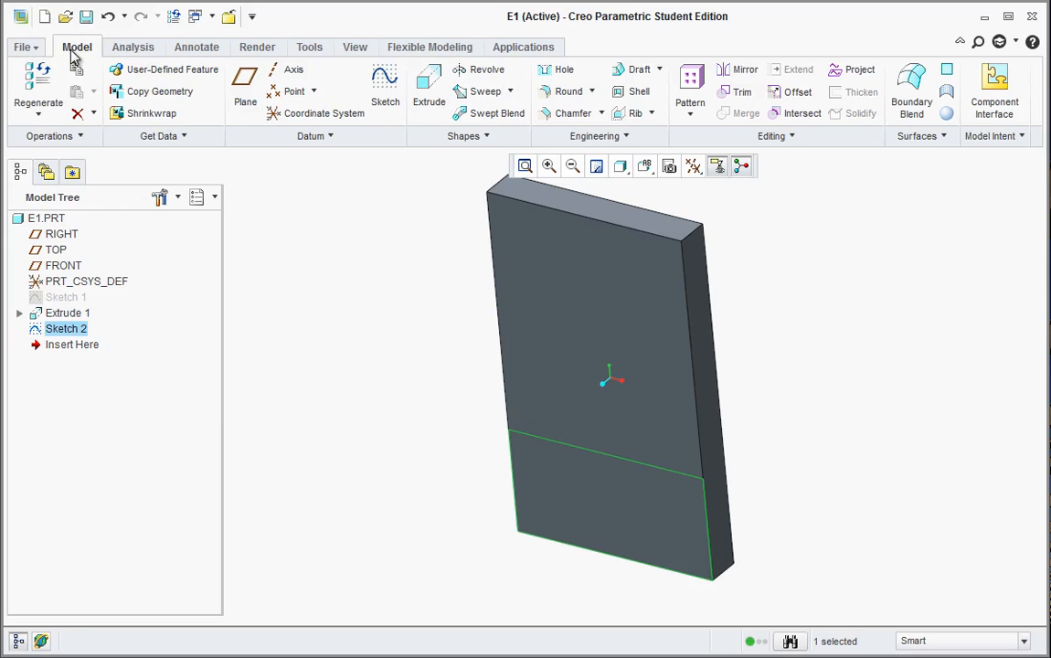
Extrude the rectangle sketch outward from the front face to a depth of 0.5.
click(428, 92)
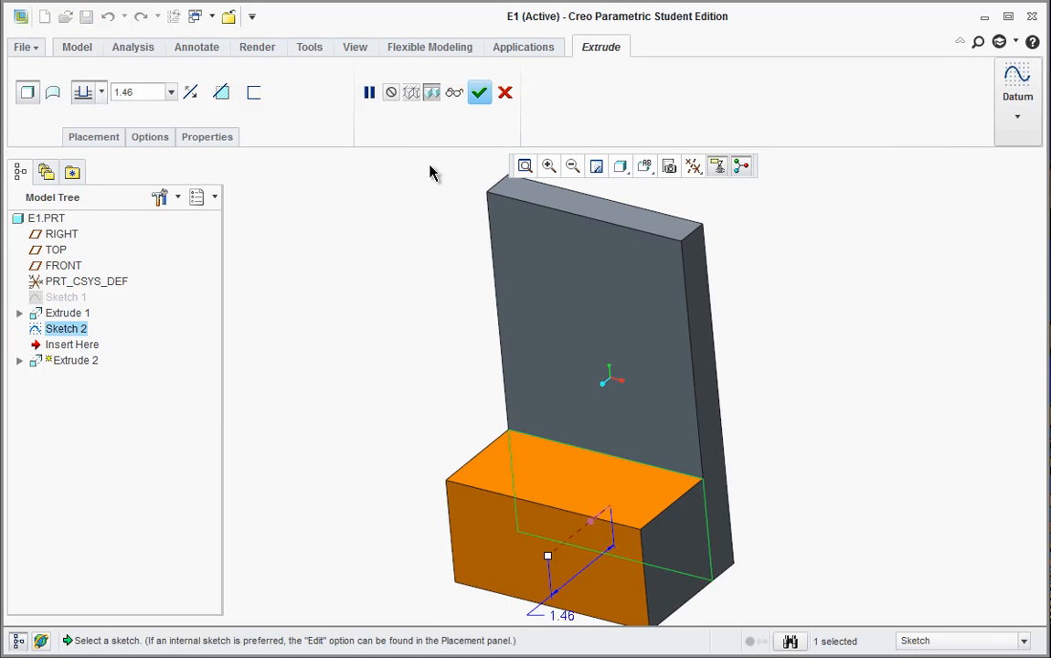
double_click(562, 615)
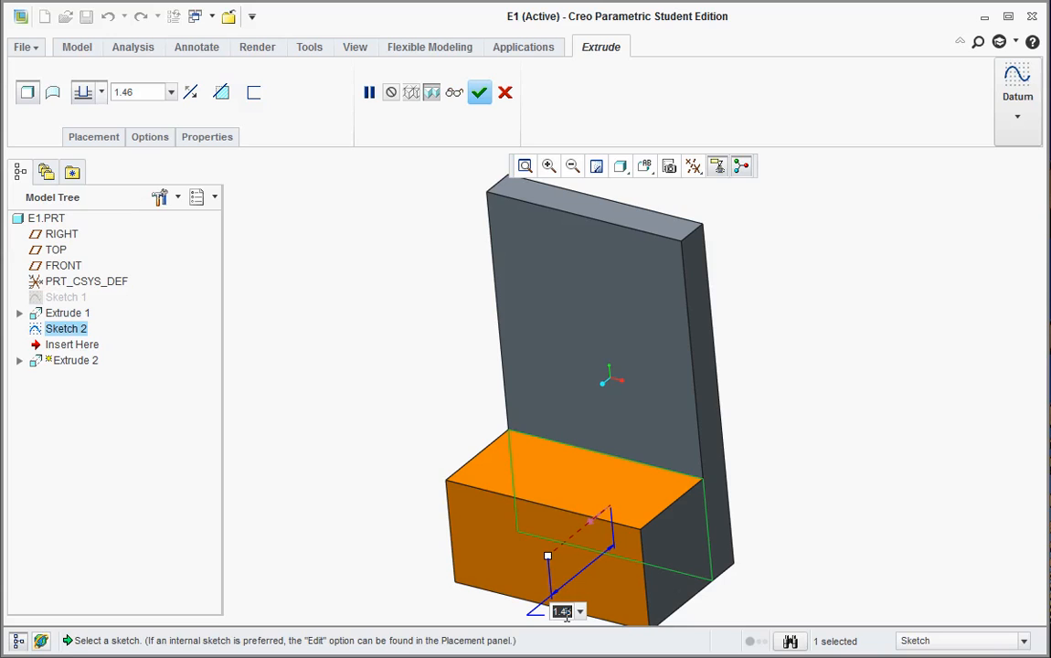
text(.5)
key(Return)
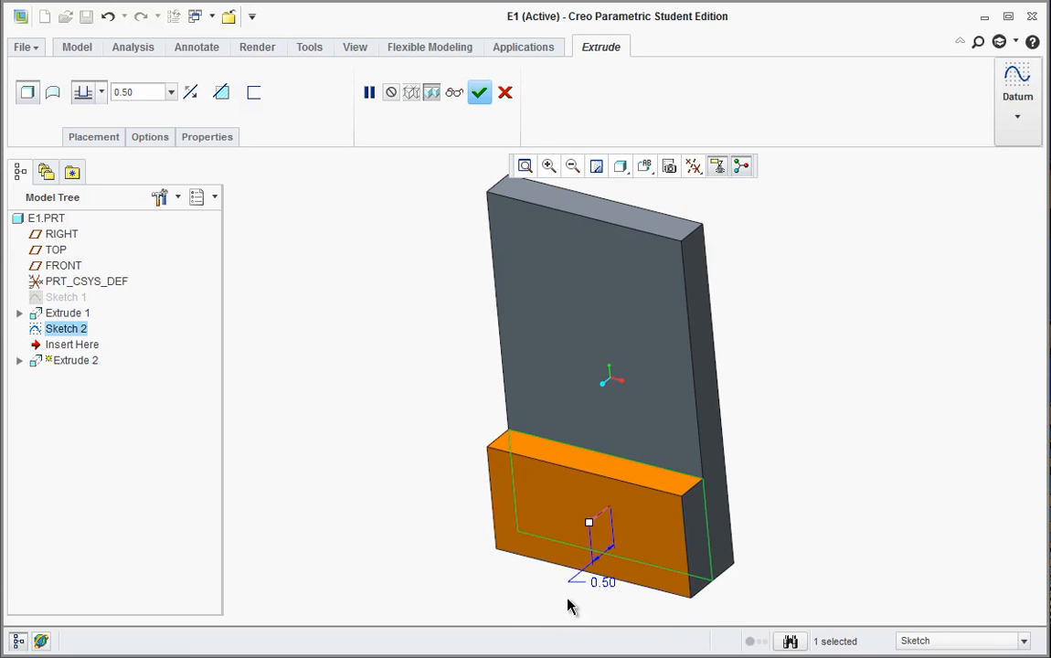
middle_click(556, 562)
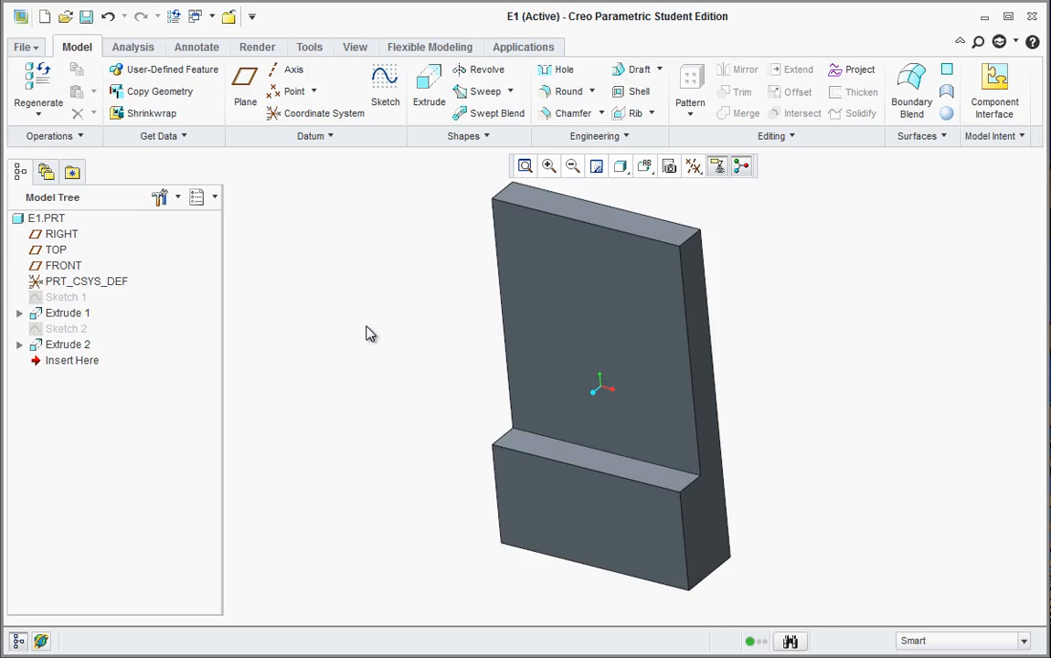
Start a new sketch on the upper front face above the step, with the RIGHT plane as orientation reference.
mouse_move(382, 332)
middle_down()
mouse_move(392, 387)
mouse_move(382, 359)
mouse_move(387, 279)
mouse_move(347, 300)
mouse_move(368, 335)
mouse_move(356, 330)
mouse_move(376, 338)
middle_up()
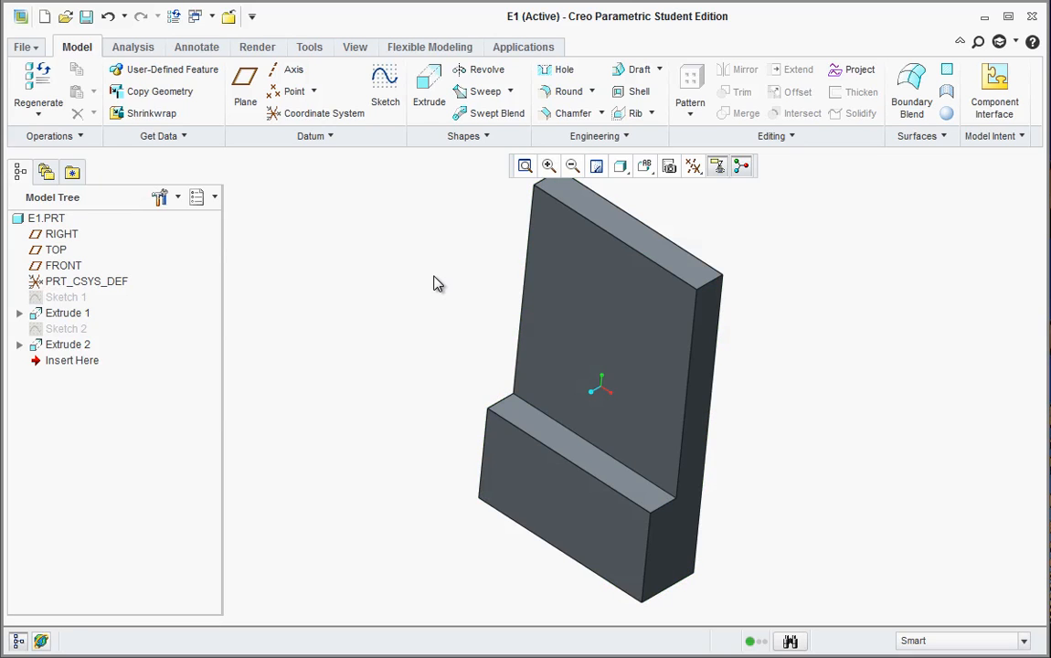
click(384, 96)
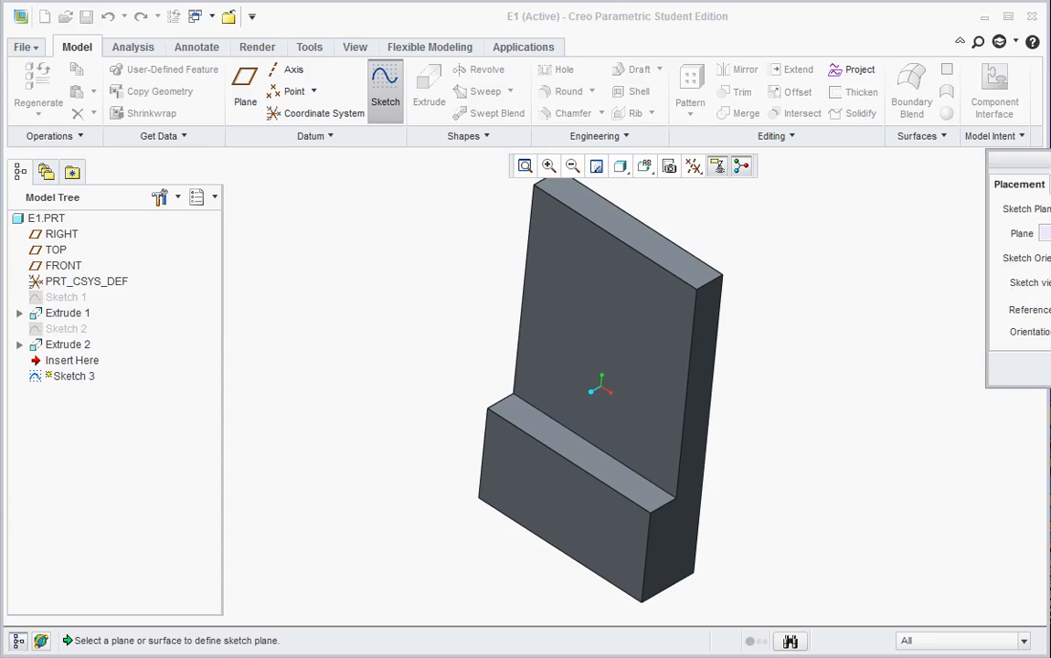
drag(1019, 160, 822, 155)
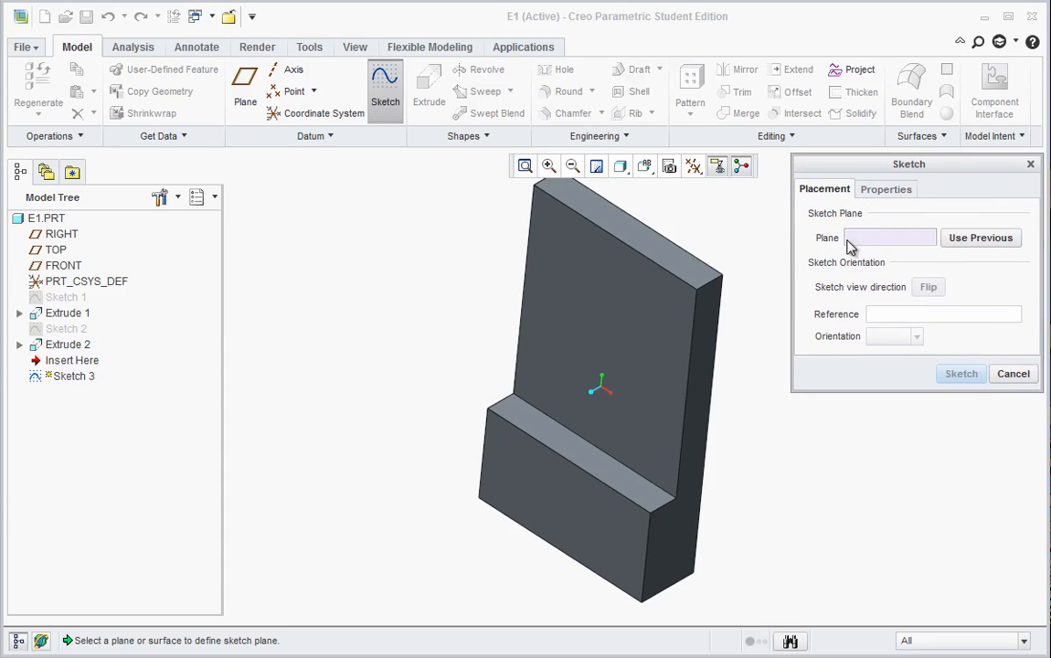
click(598, 322)
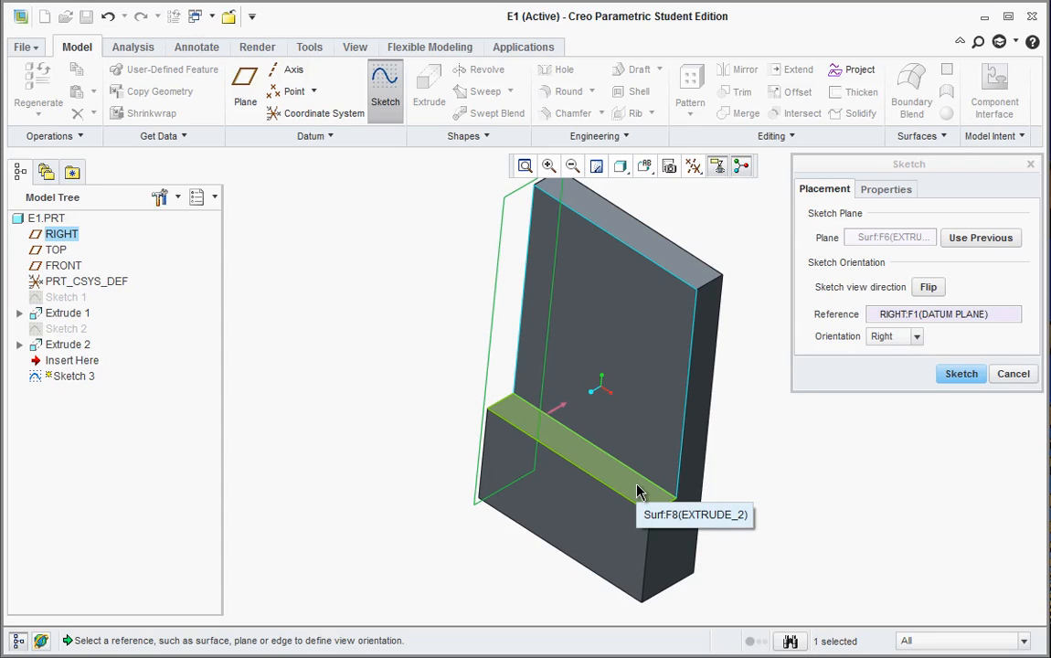
click(960, 374)
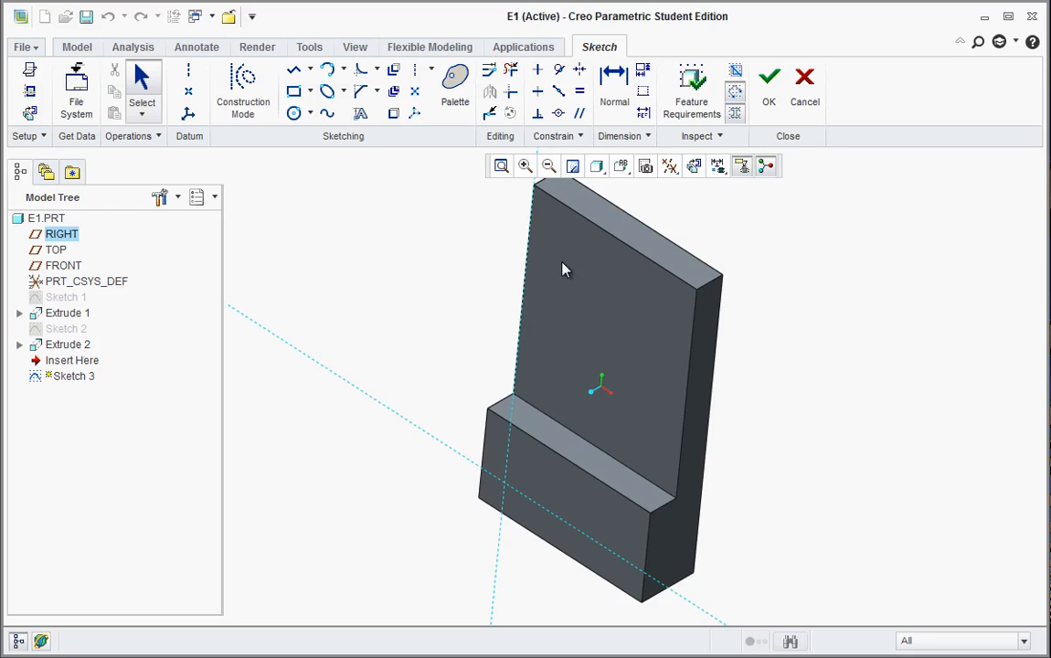
Switch to the FRONT view and sketch a circle about 0.73 in diameter near the face's upper-left corner.
click(295, 118)
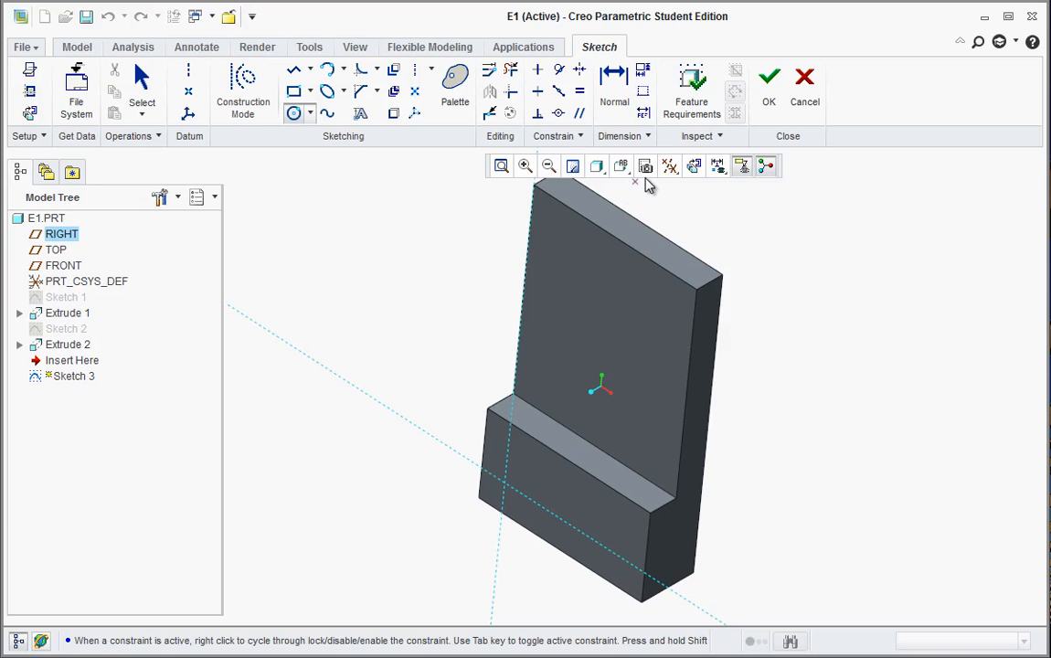
click(623, 169)
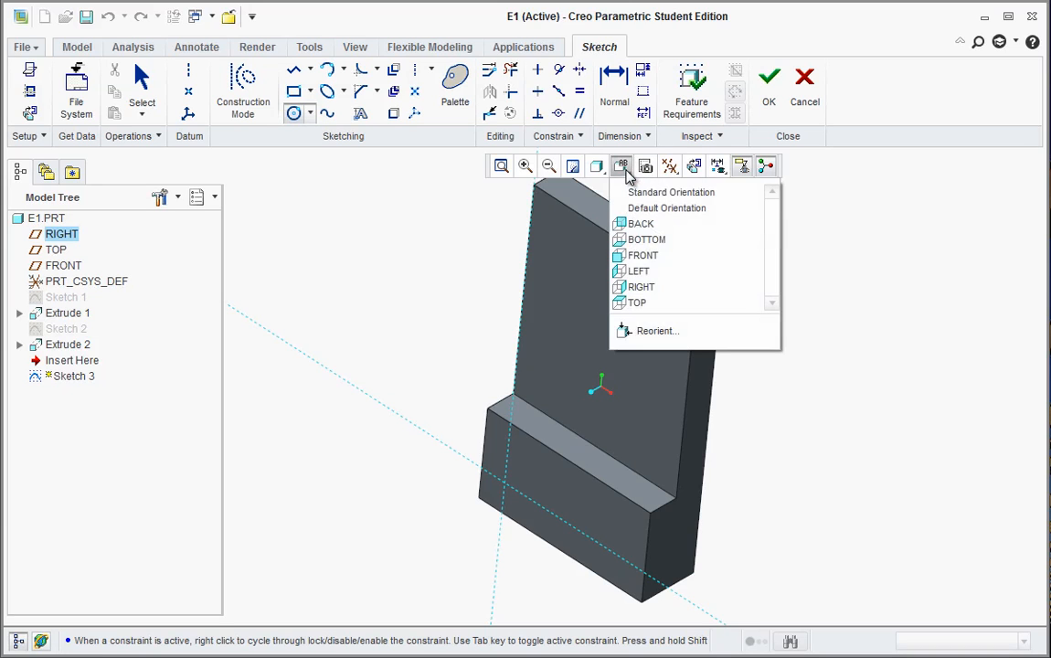
click(625, 256)
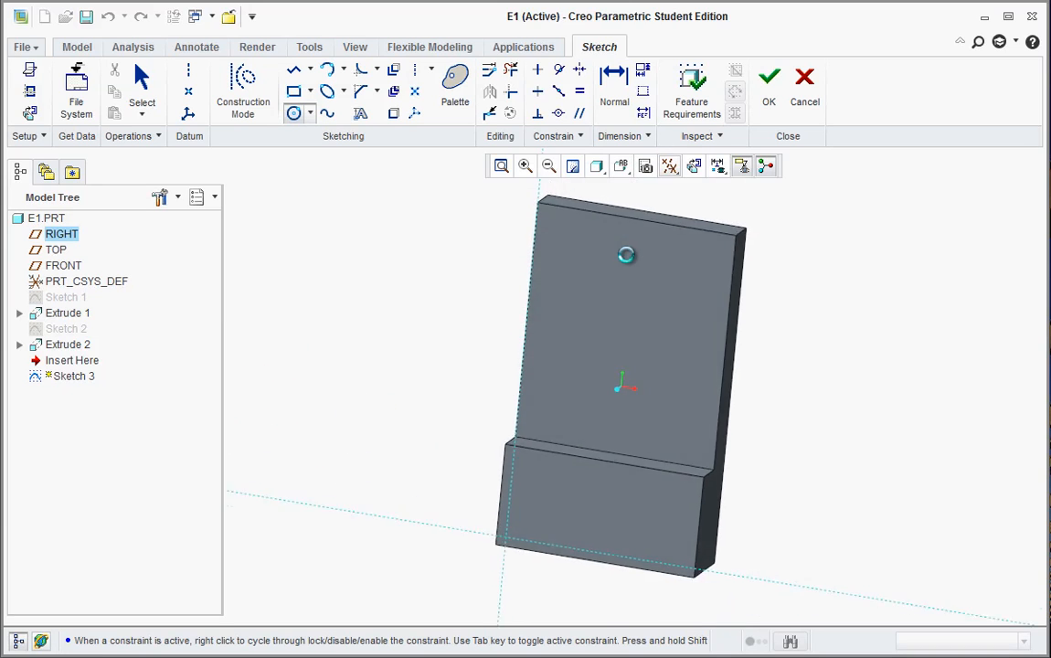
click(583, 281)
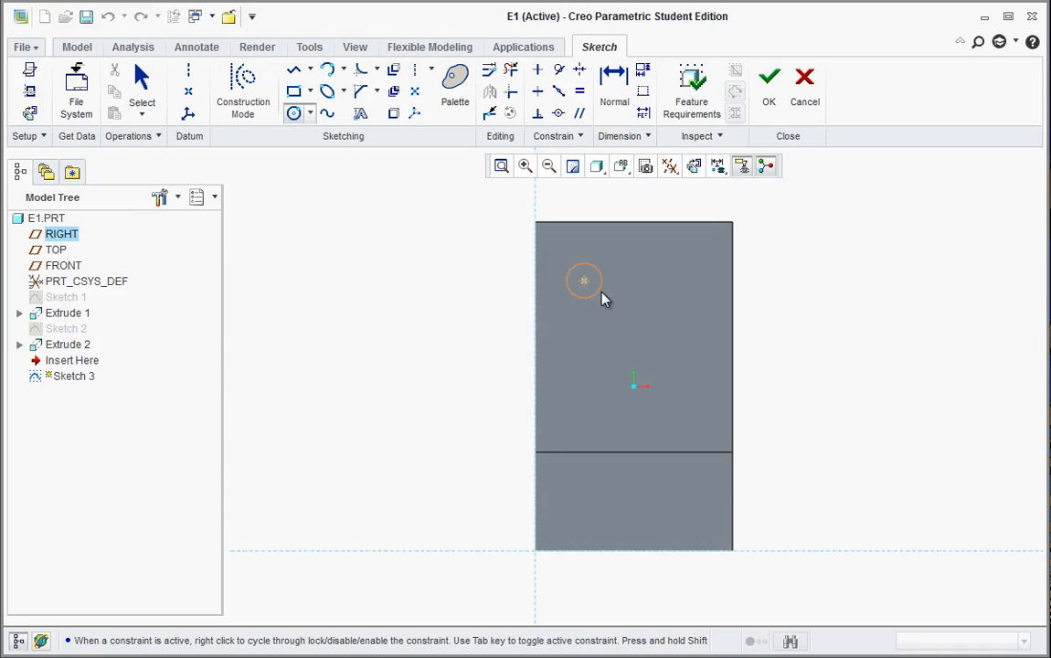
click(607, 302)
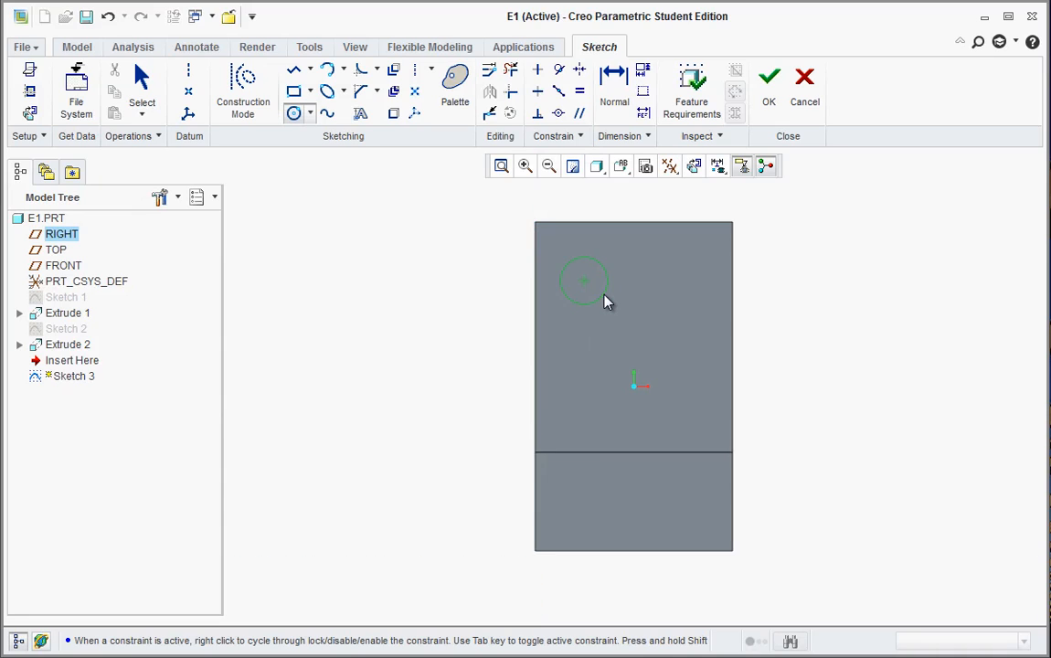
middle_click(661, 263)
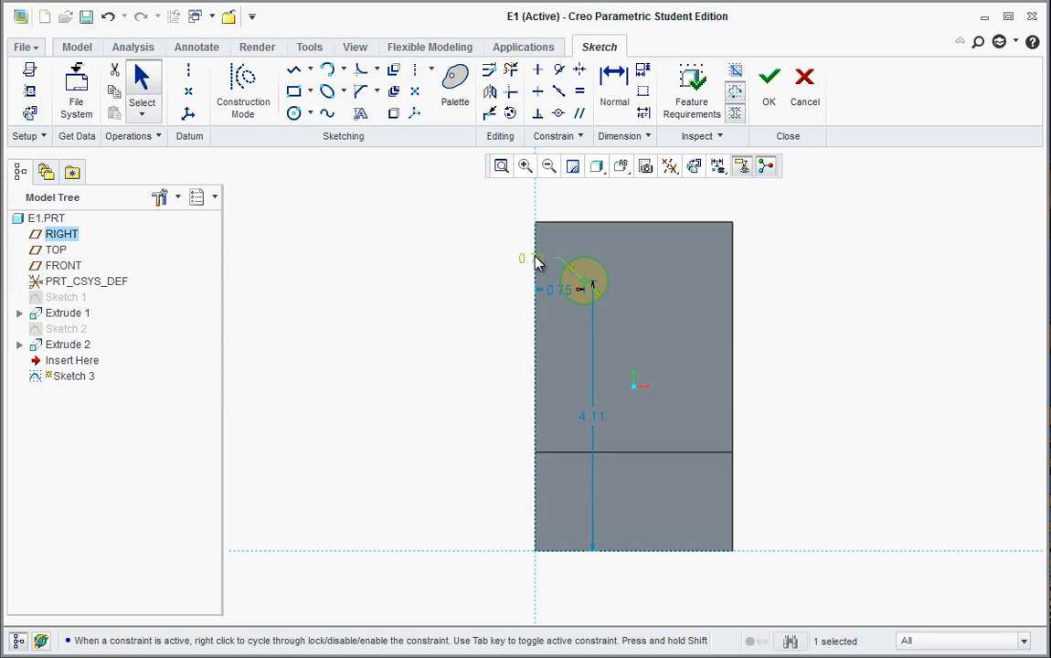
Place the circle's dimensions clear of the part and set its center's distance from the left edge to 1.
drag(537, 262, 488, 215)
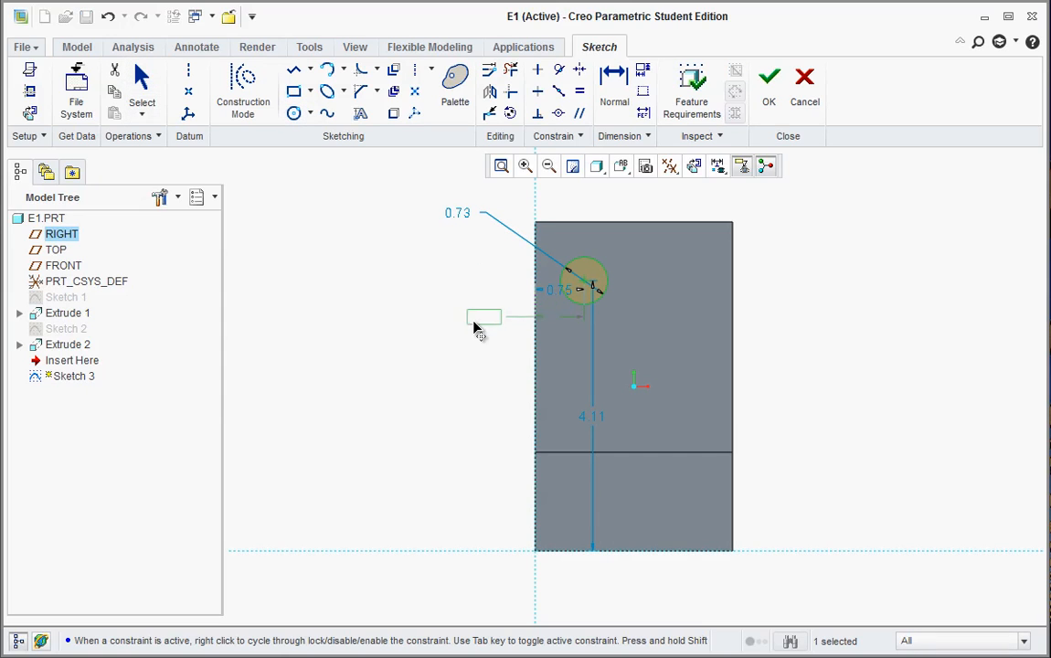
drag(475, 329, 469, 331)
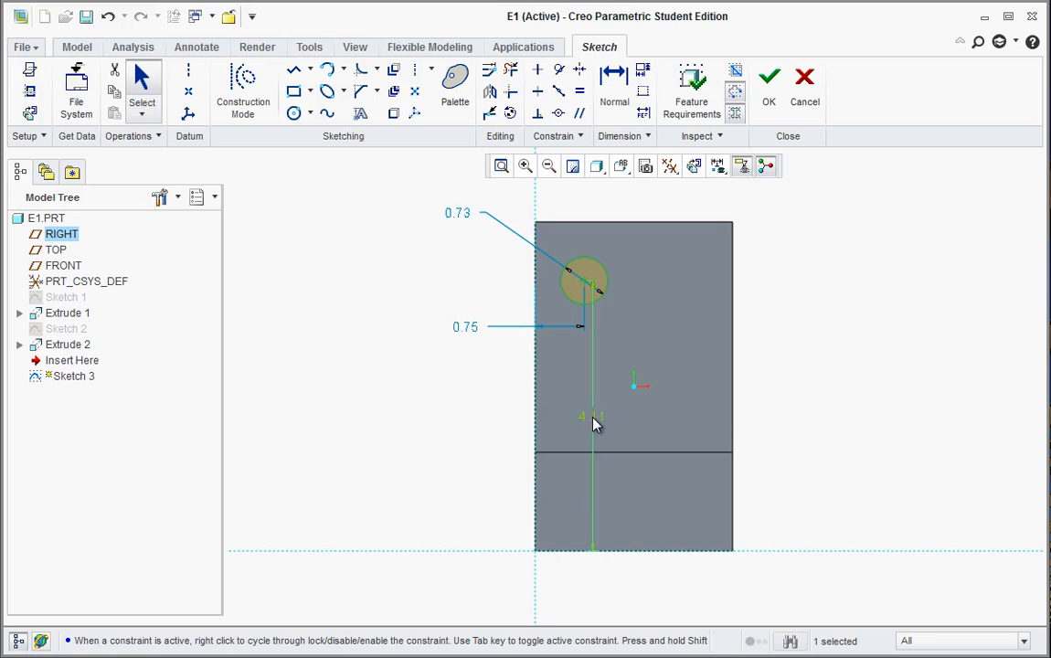
drag(593, 423, 416, 397)
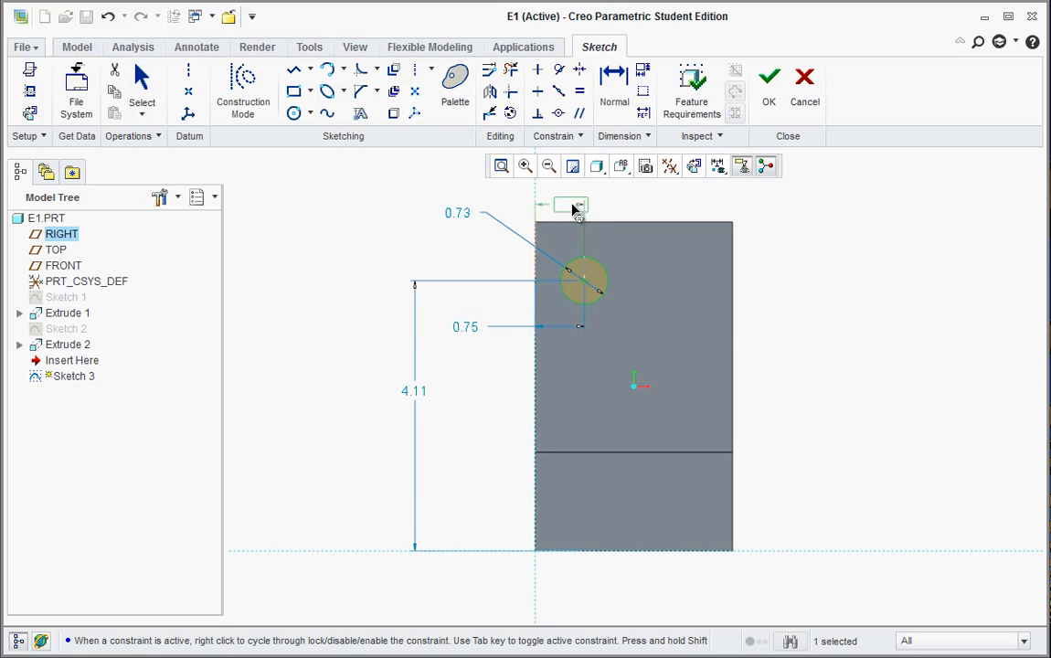
double_click(561, 208)
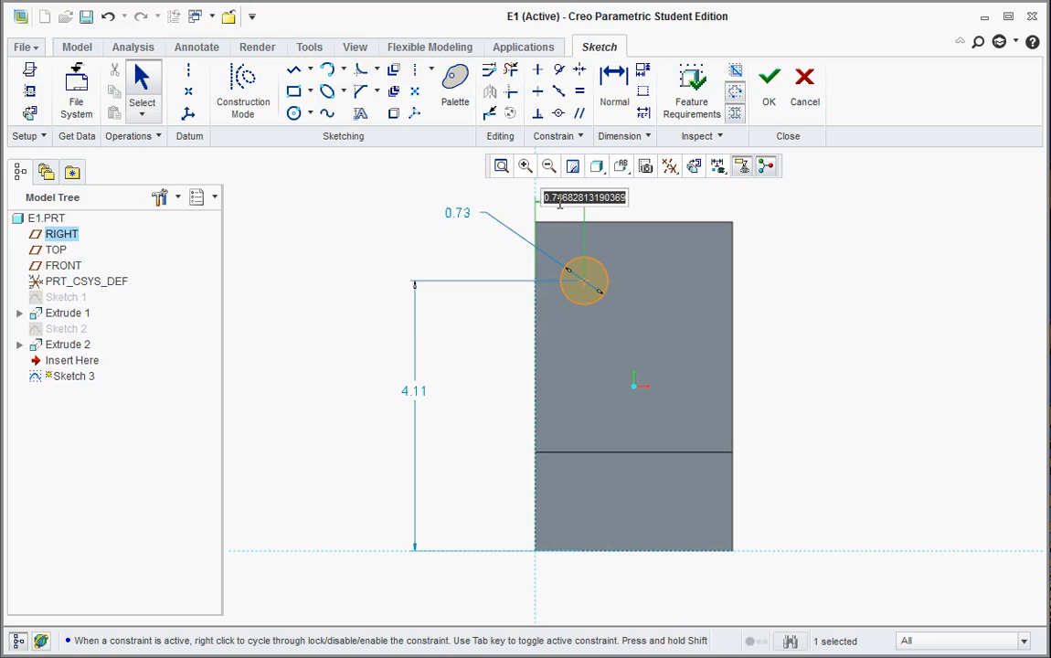
text(1)
key(Return)
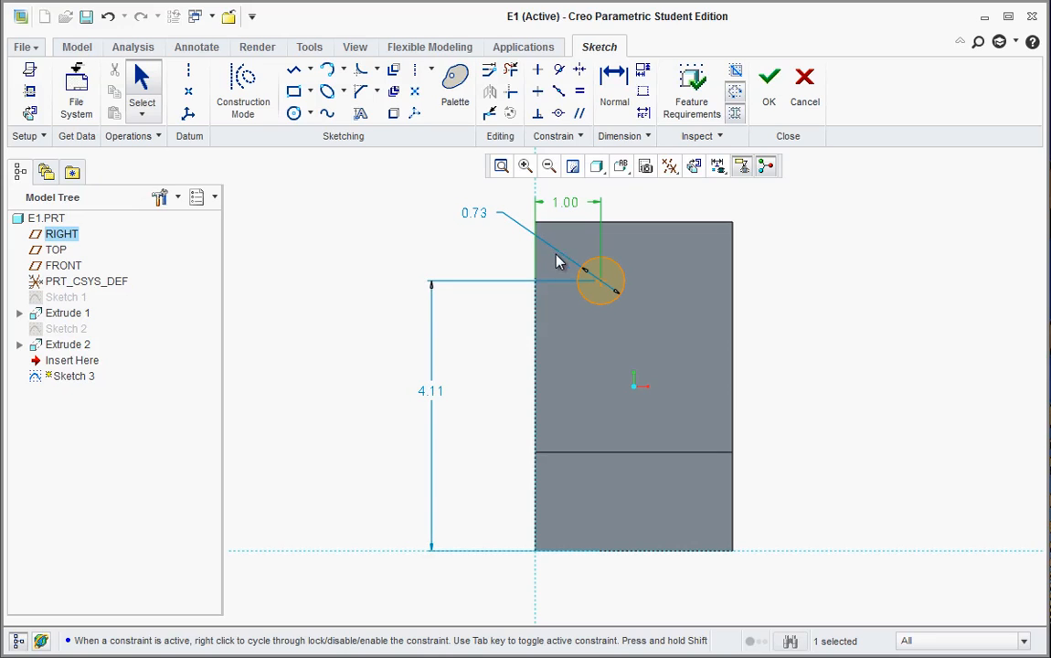
right_click(436, 393)
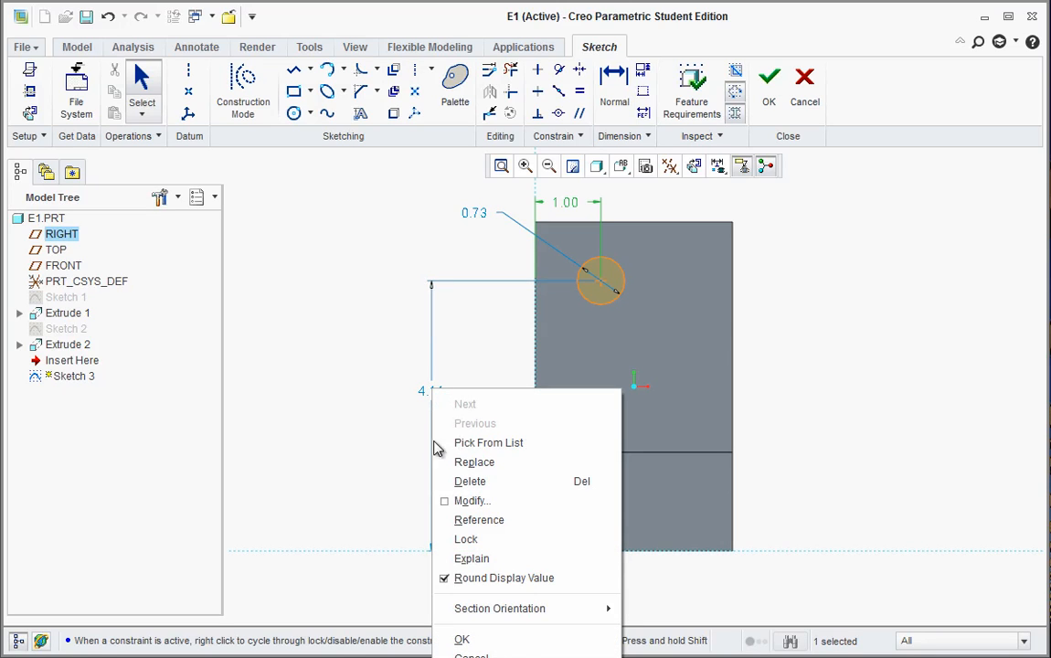
click(392, 427)
click(437, 391)
click(437, 395)
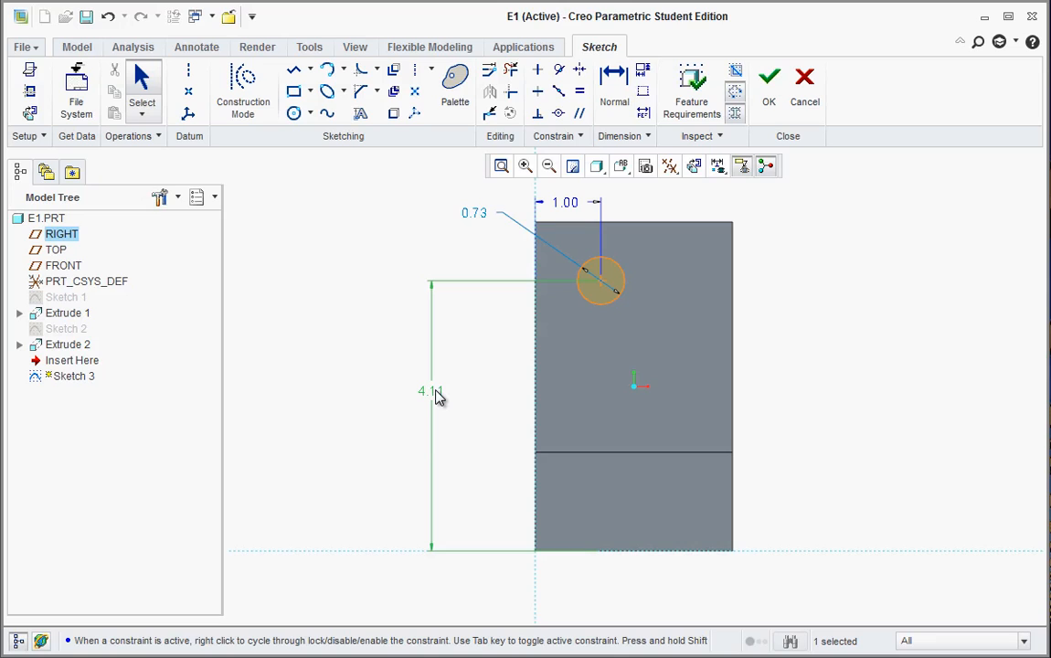
right_click(437, 394)
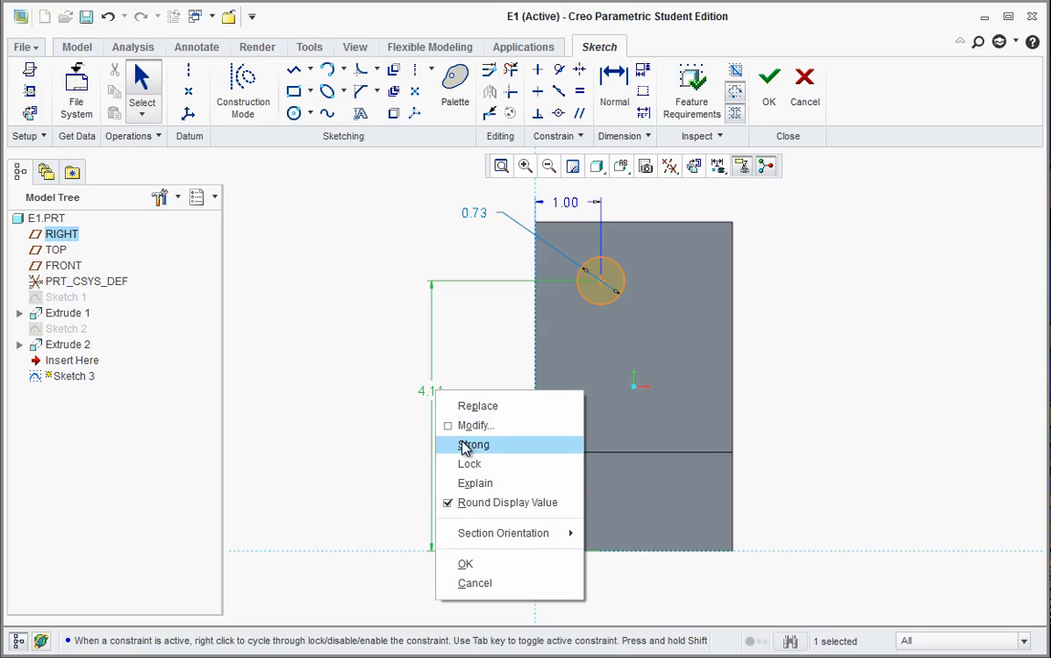
click(395, 432)
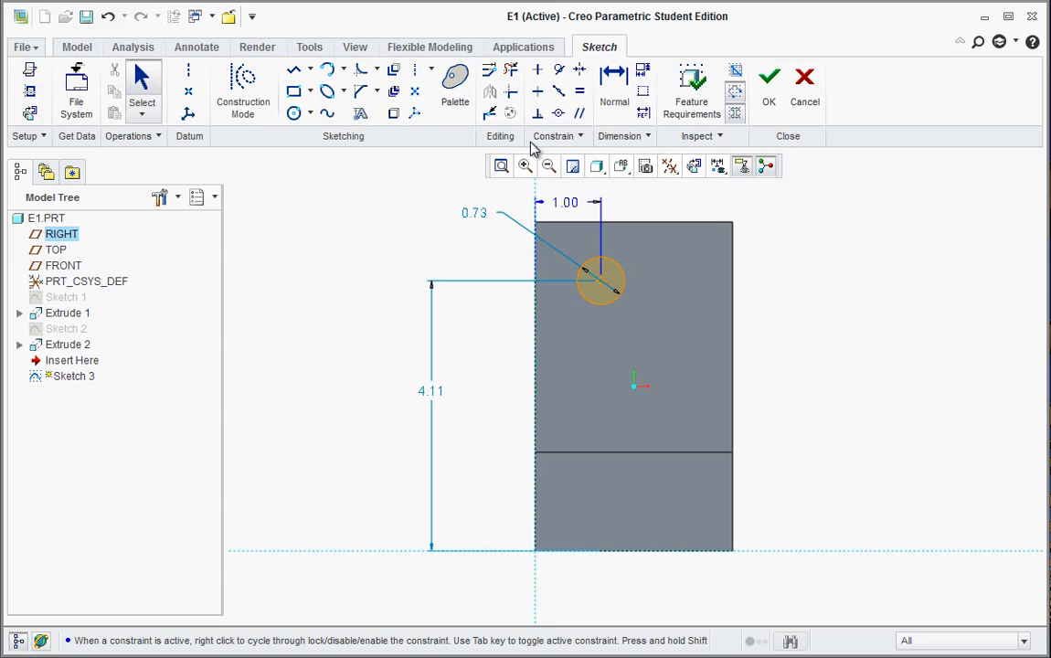
Dimension the circle's center from the plate's upper edge and set the distance to 1.
click(615, 95)
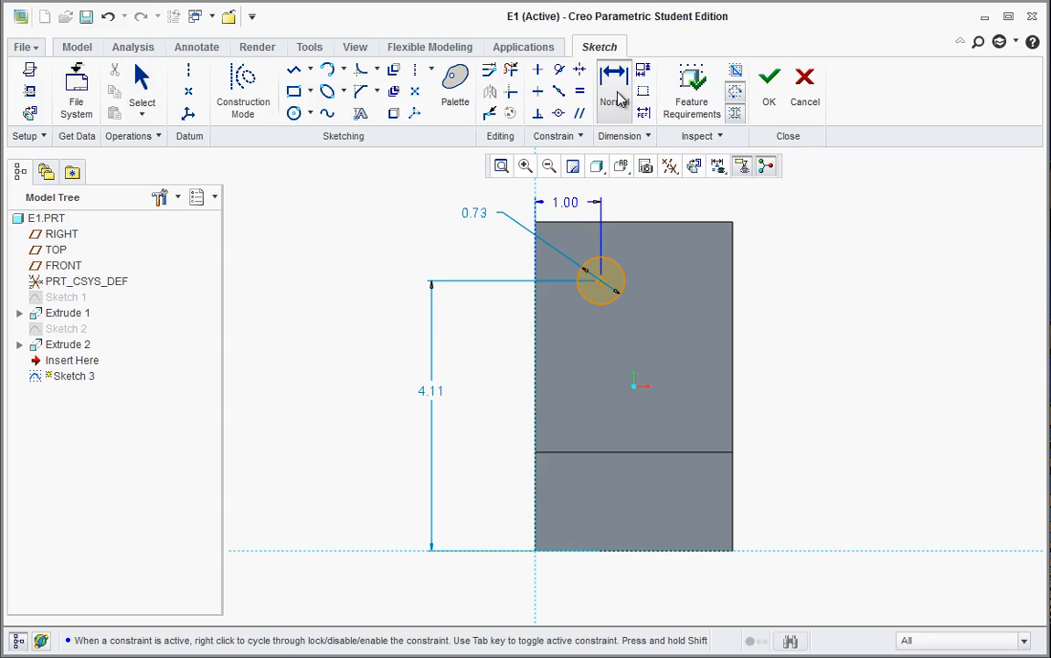
click(598, 288)
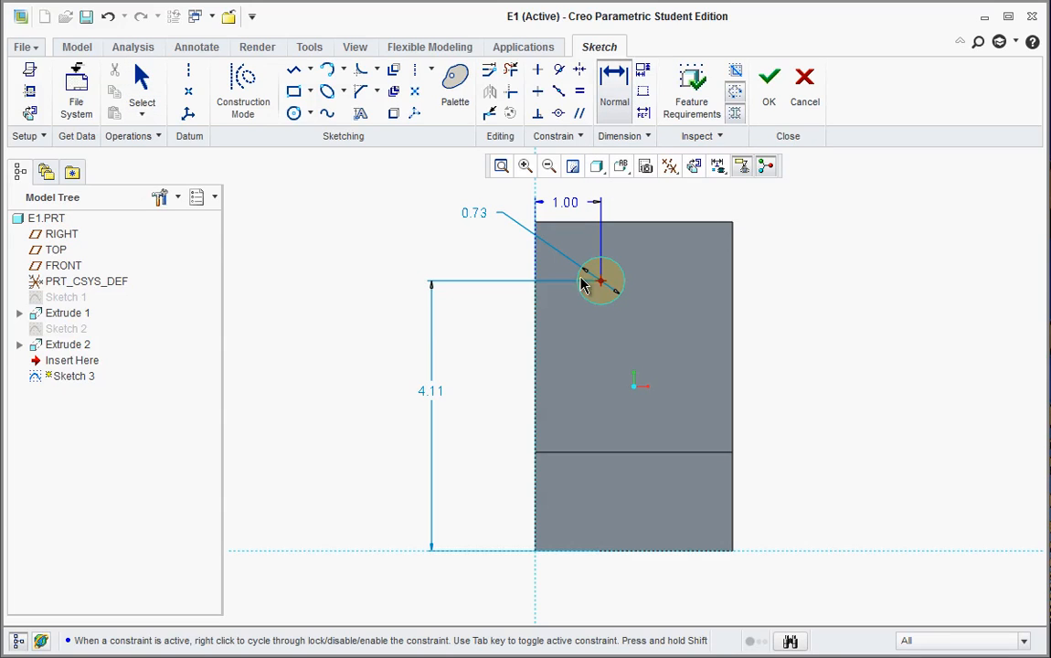
click(570, 223)
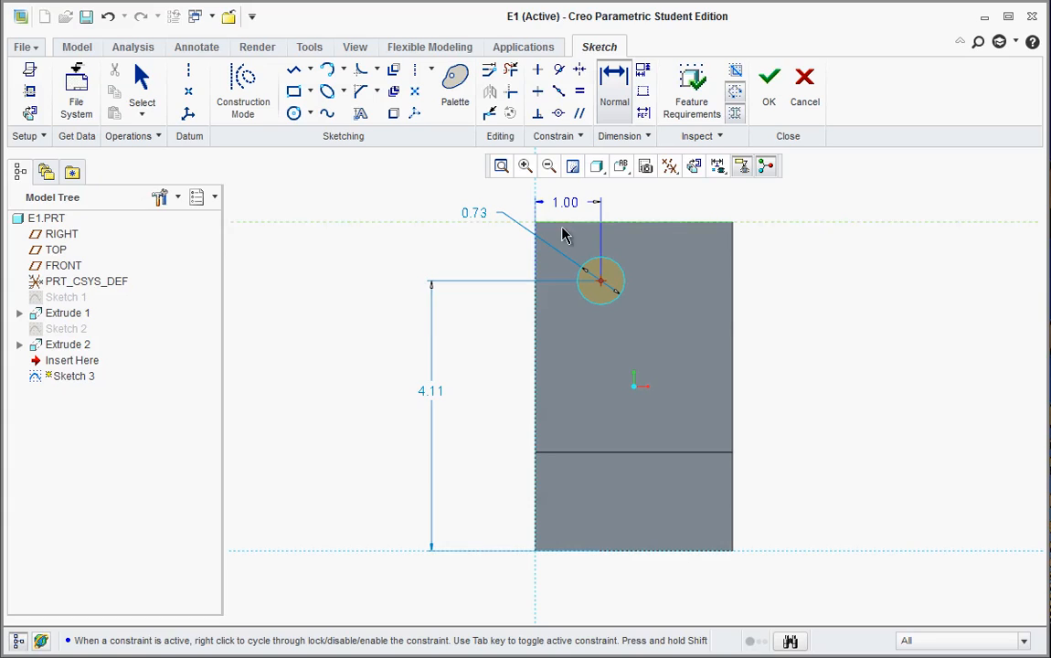
middle_click(433, 246)
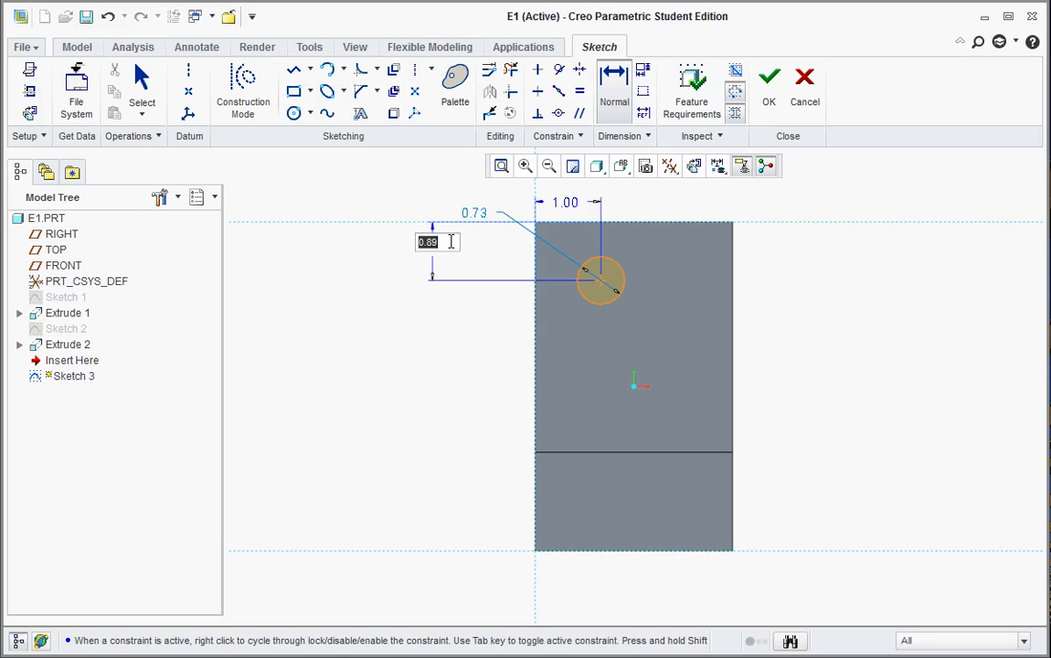
text(1)
key(Return)
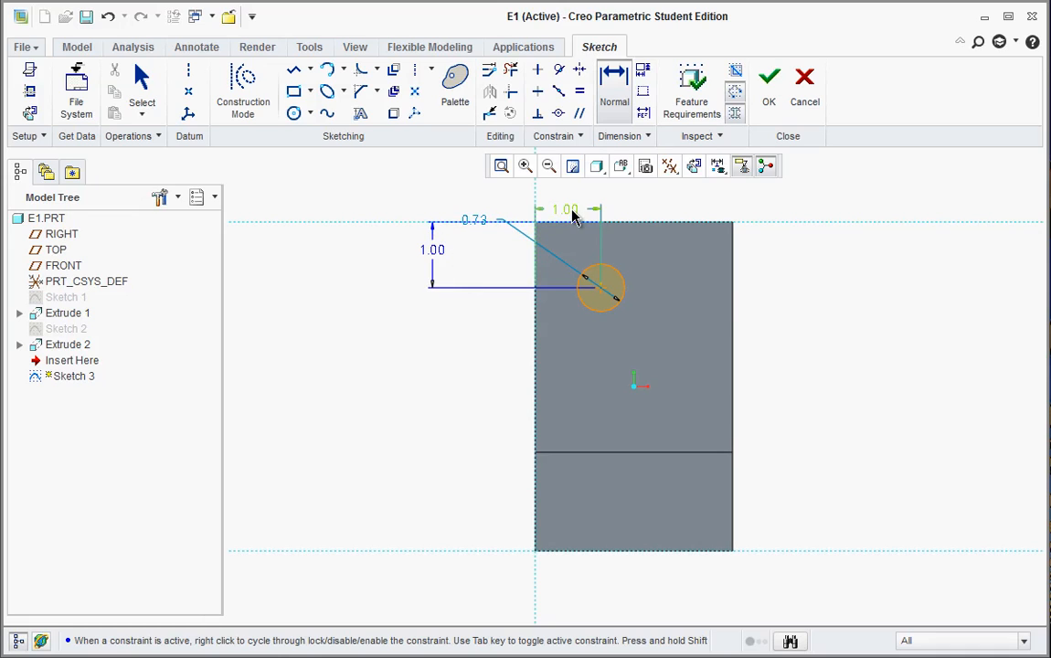
scroll(570, 269, up, 1)
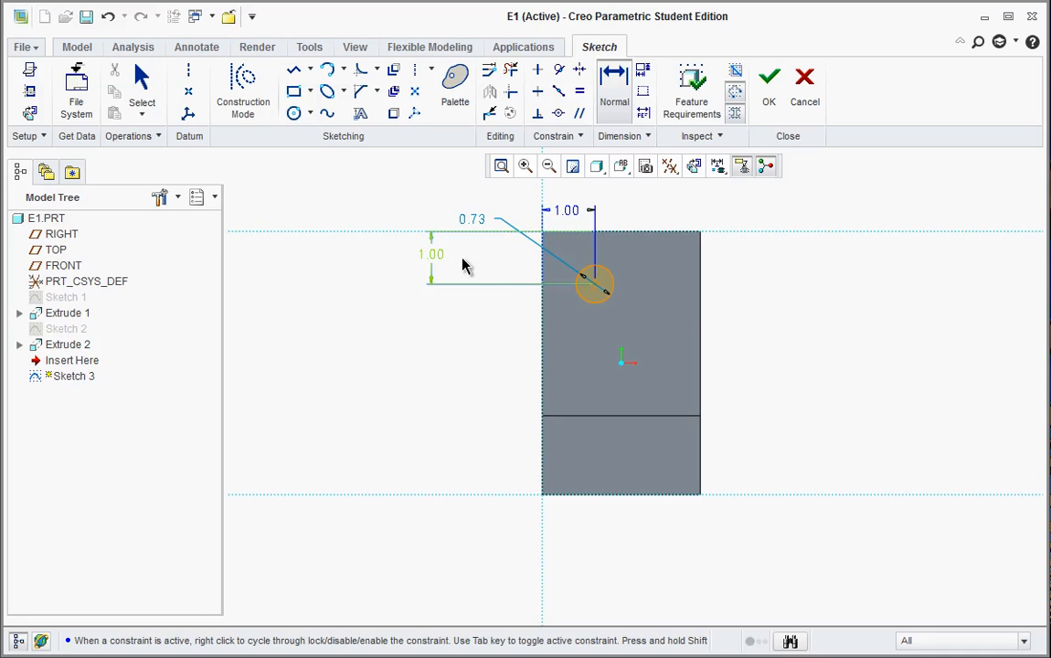
middle_click(489, 265)
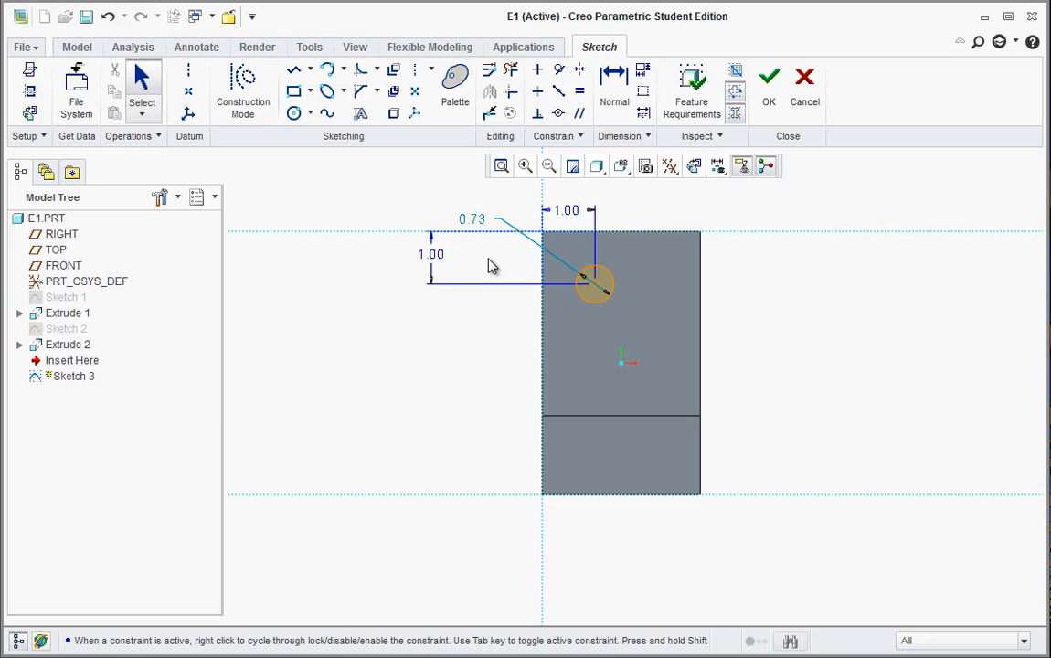
Place the circle's vertical location dimension closer to the plate and set the circle's diameter to 0.75.
drag(445, 263, 480, 214)
double_click(482, 215)
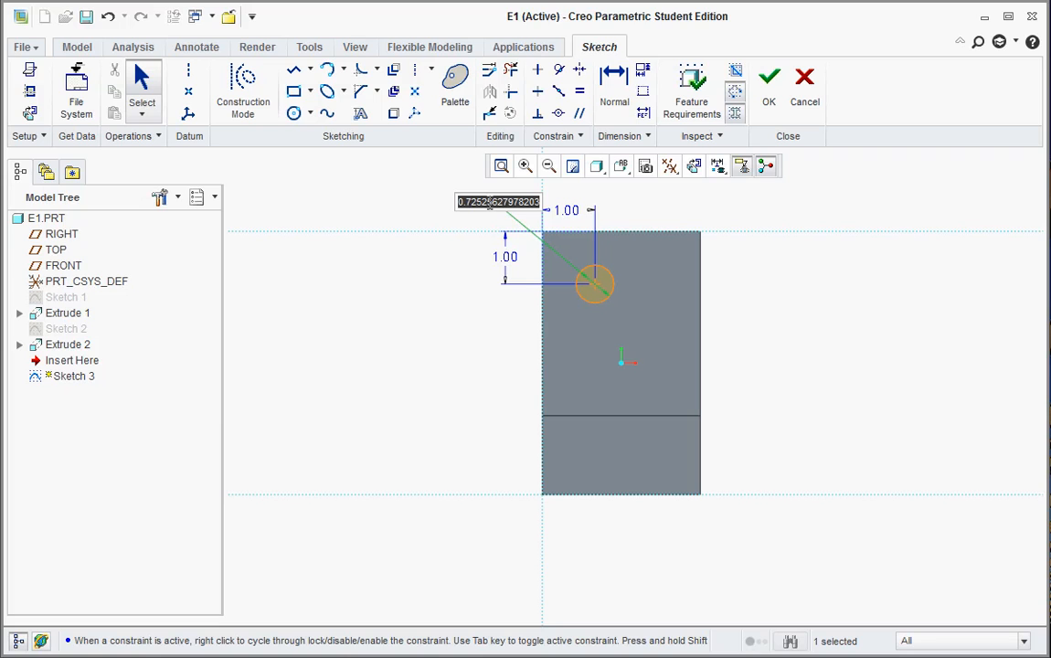
text(.75)
key(Return)
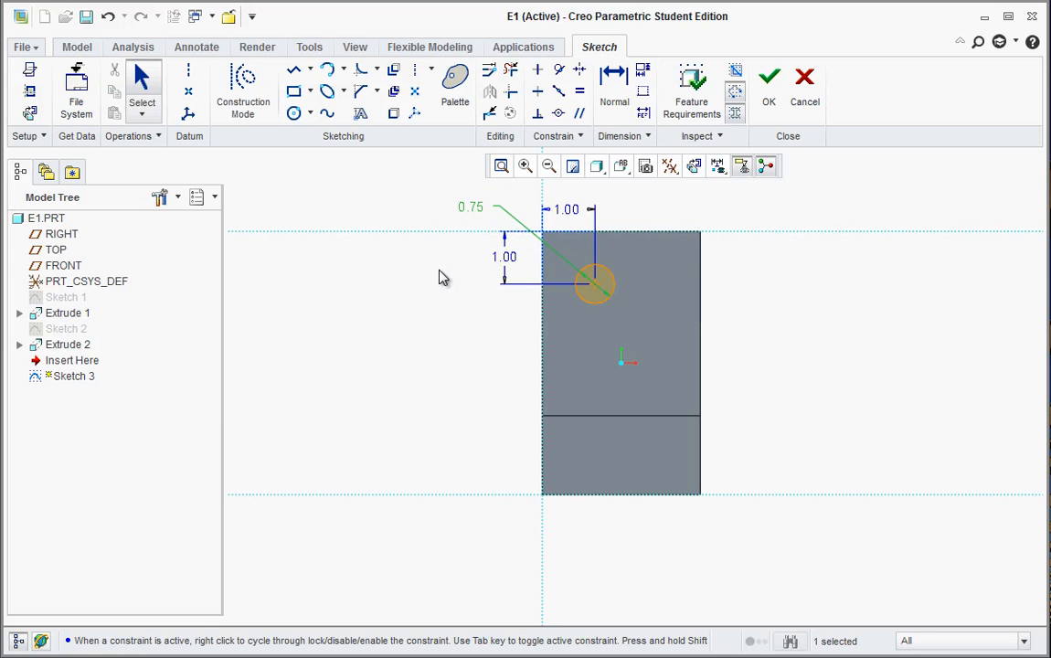
click(439, 270)
scroll(620, 216, down, 1)
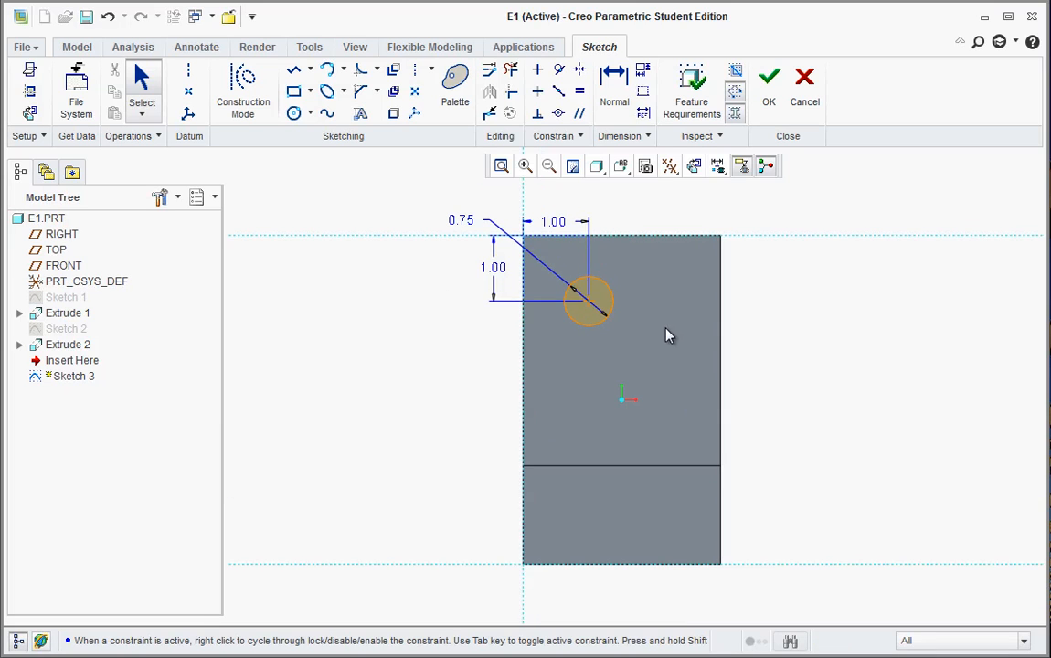
Move the circle's horizontal location dimension clear above the plate and finish the circle sketch.
mouse_move(667, 335)
middle_down()
mouse_move(608, 361)
mouse_move(631, 355)
middle_up()
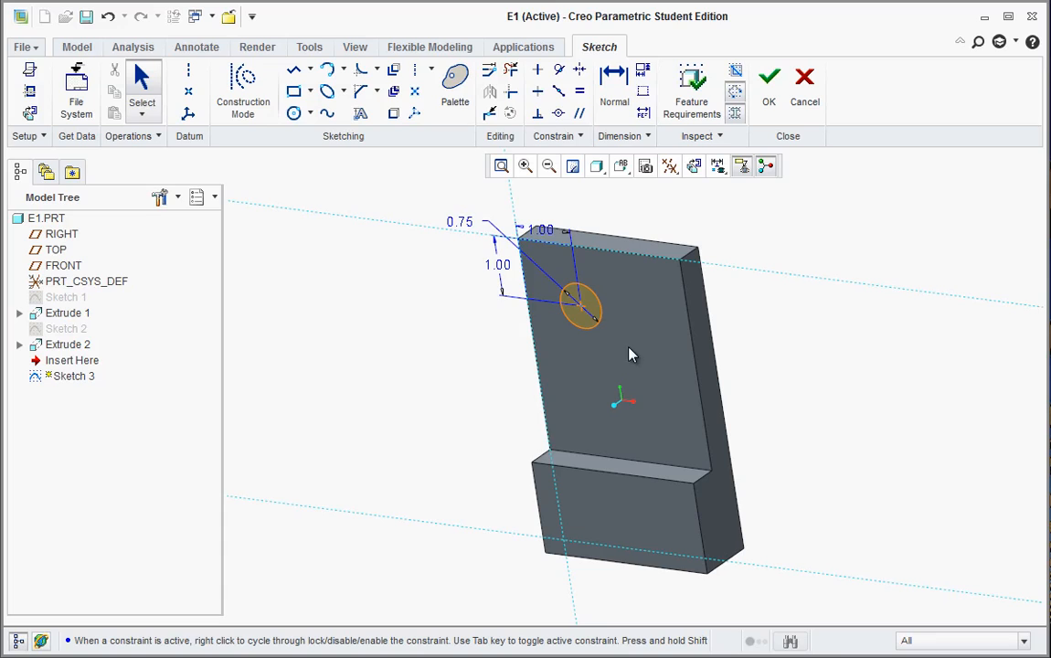
drag(539, 230, 542, 217)
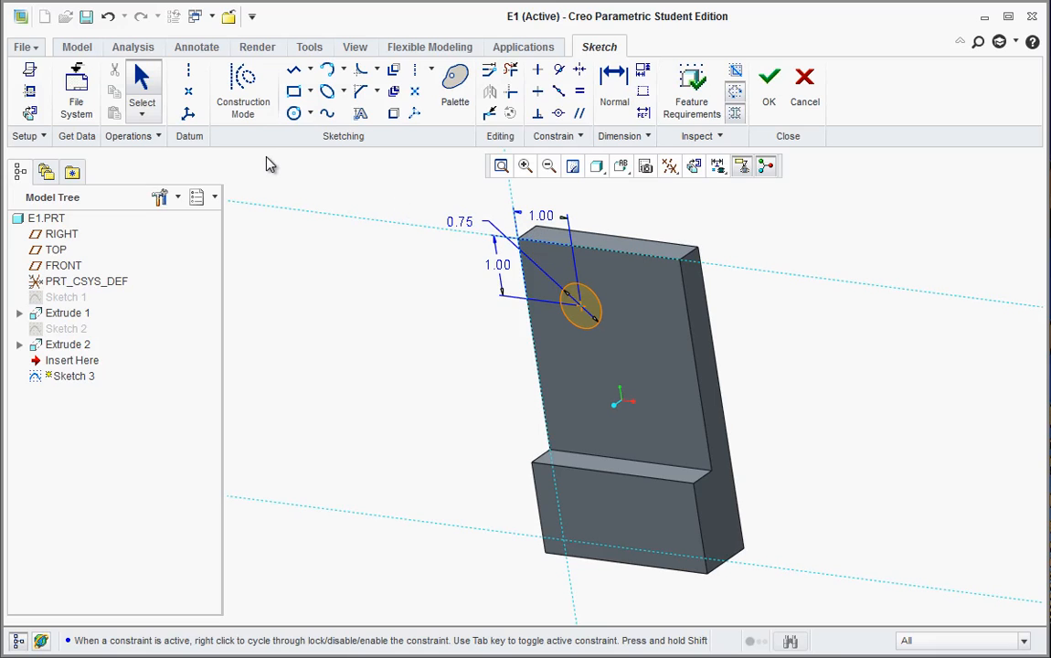
click(79, 48)
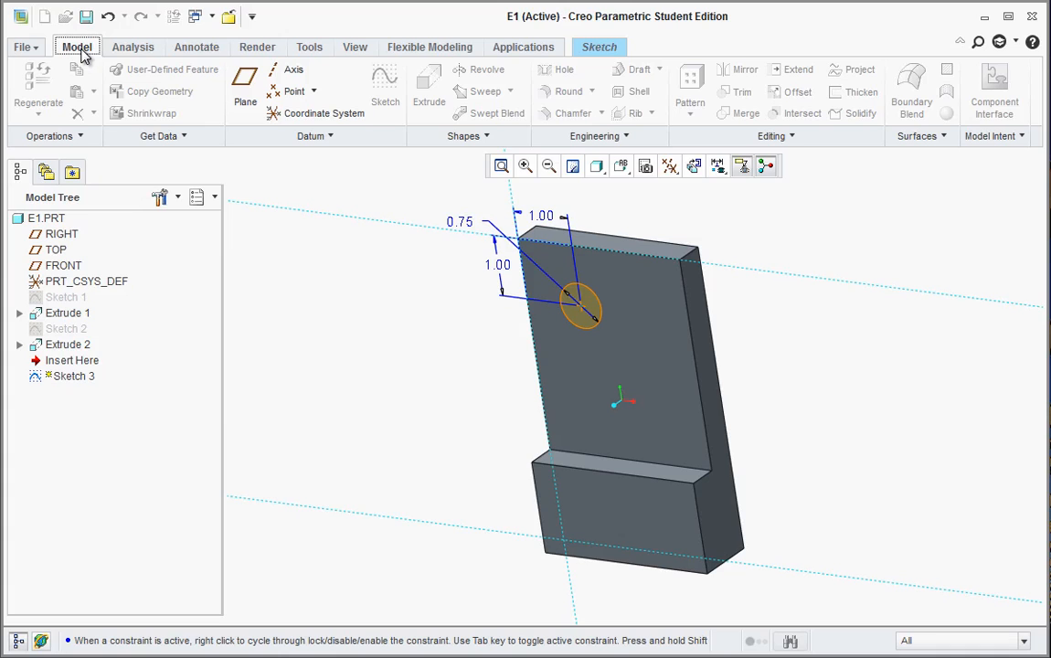
click(599, 48)
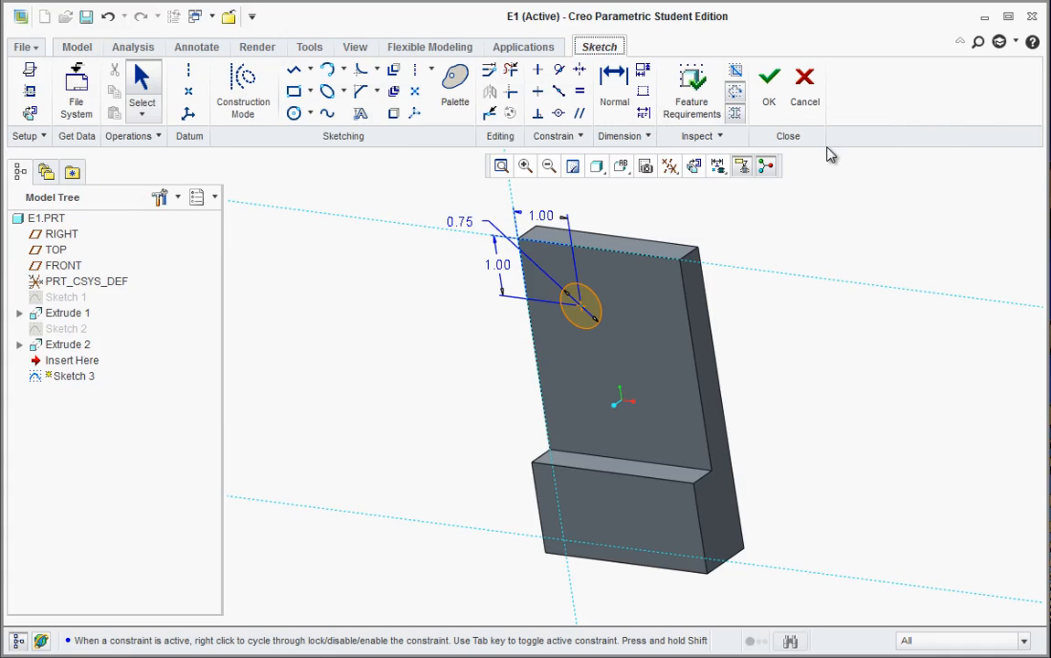
click(772, 101)
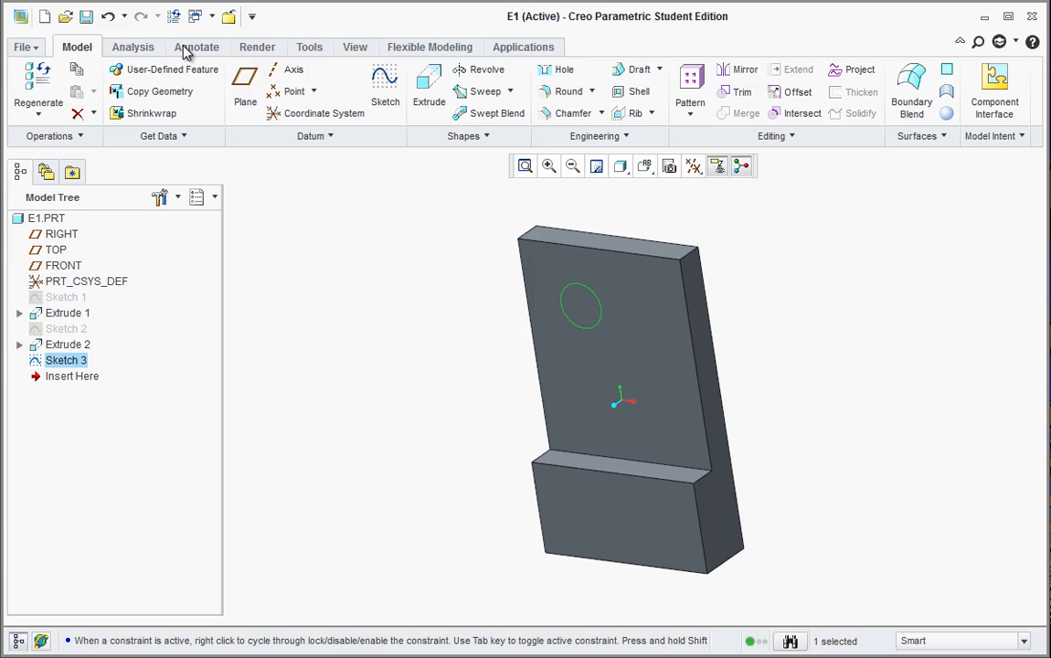
Extrude the circle sketch back into the plate as a material-removing cut with Through All depth.
click(427, 91)
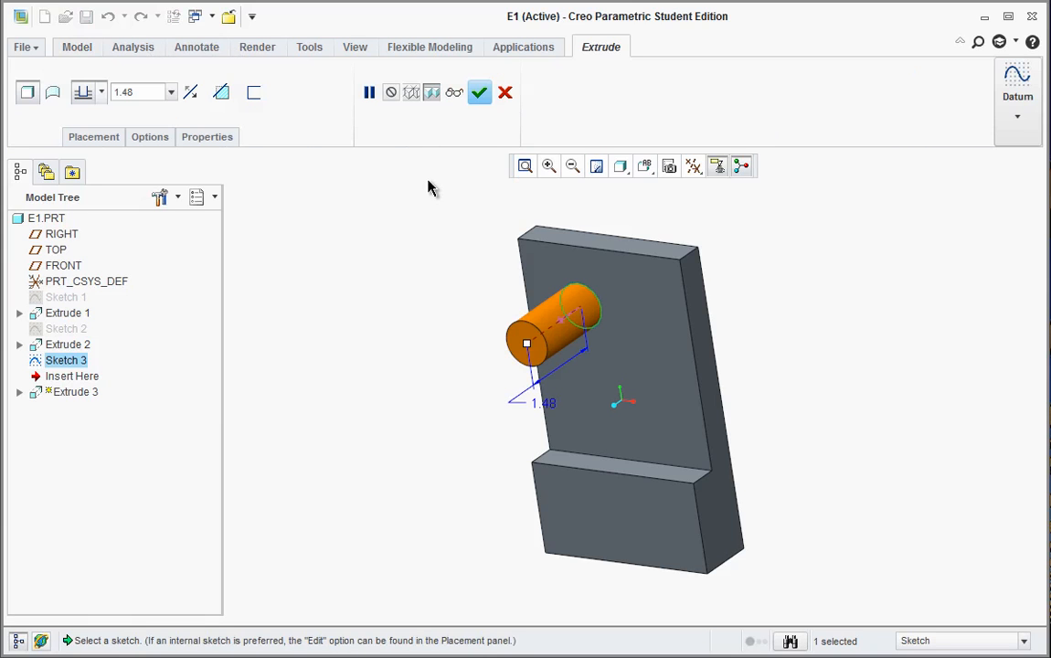
middle_drag(471, 313, 569, 348)
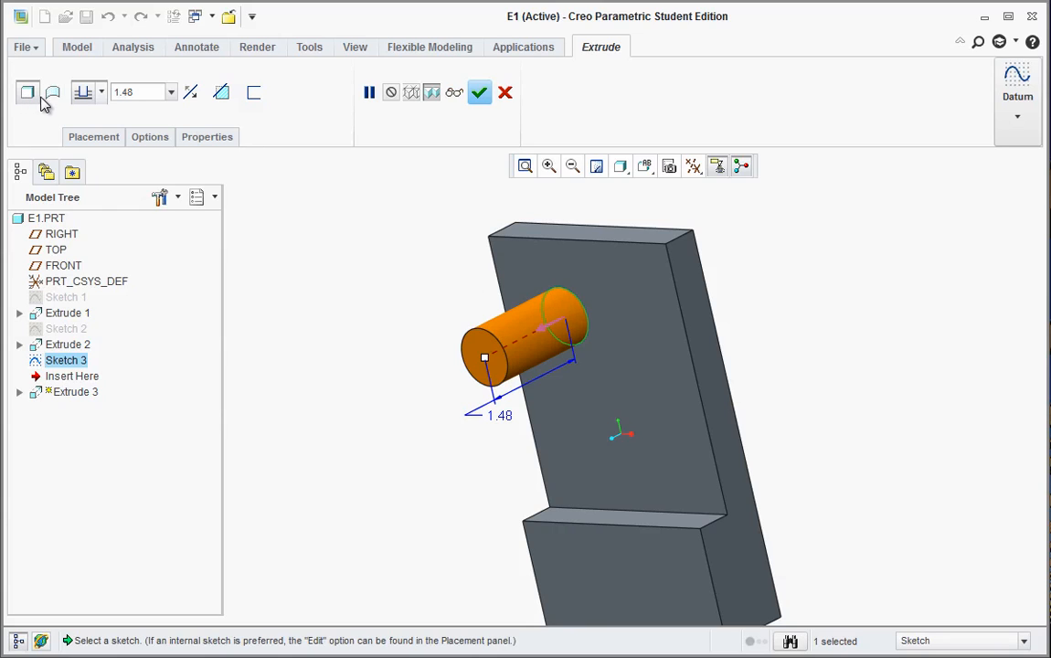
click(189, 94)
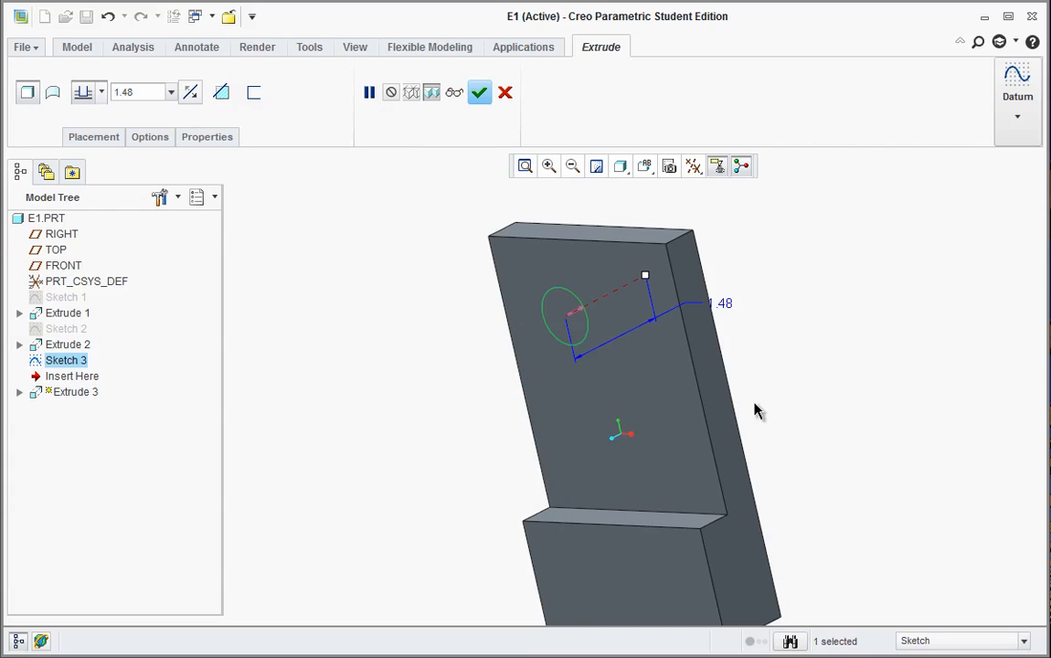
click(585, 312)
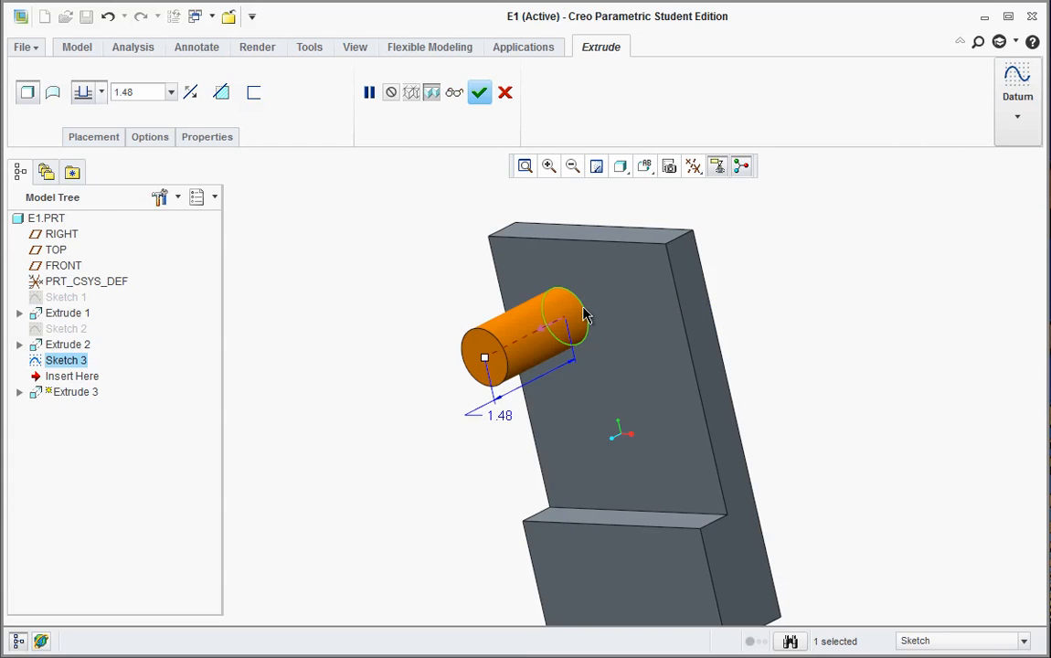
click(545, 336)
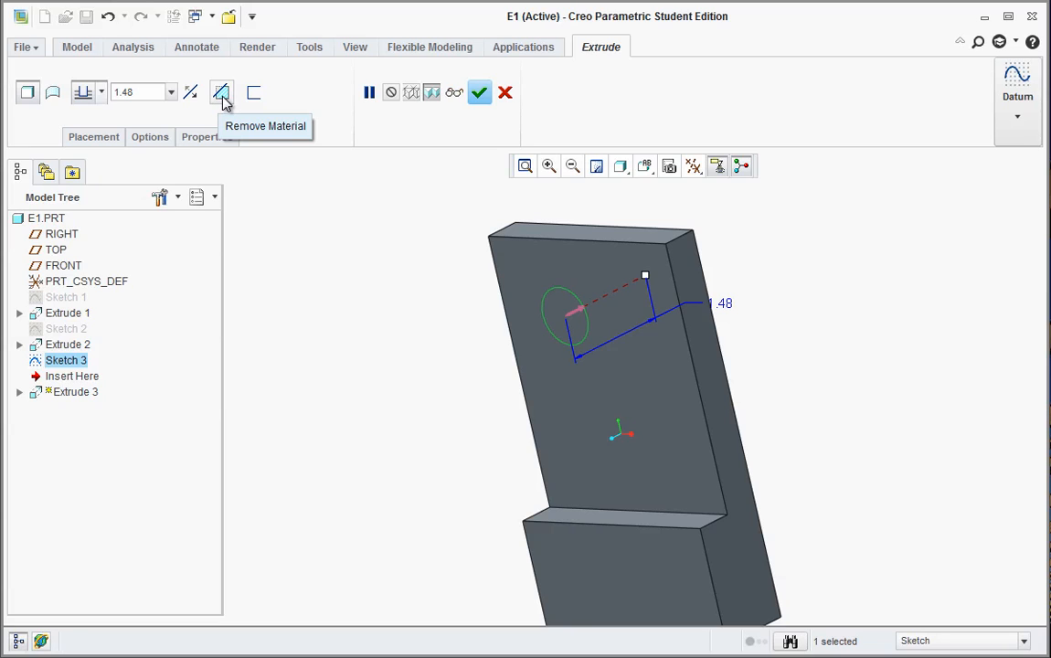
click(222, 100)
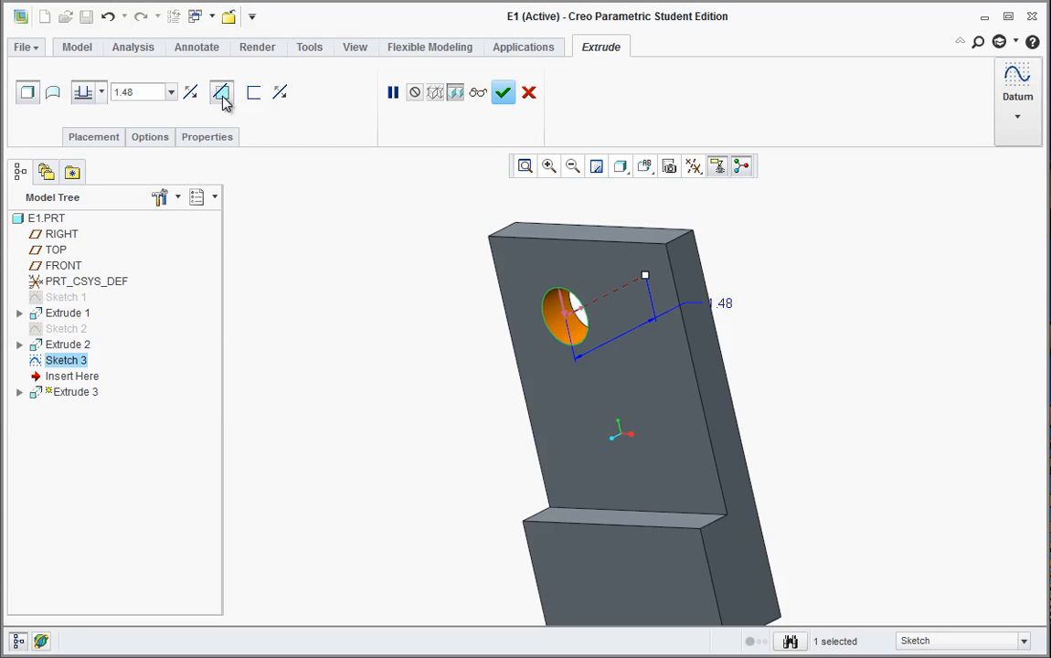
click(102, 93)
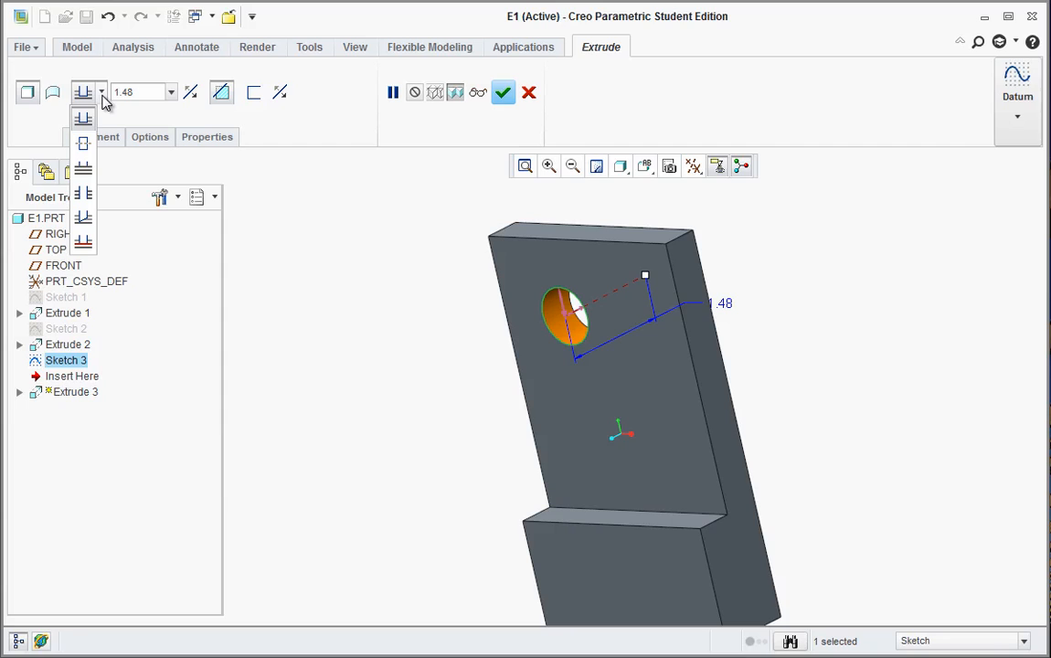
click(89, 203)
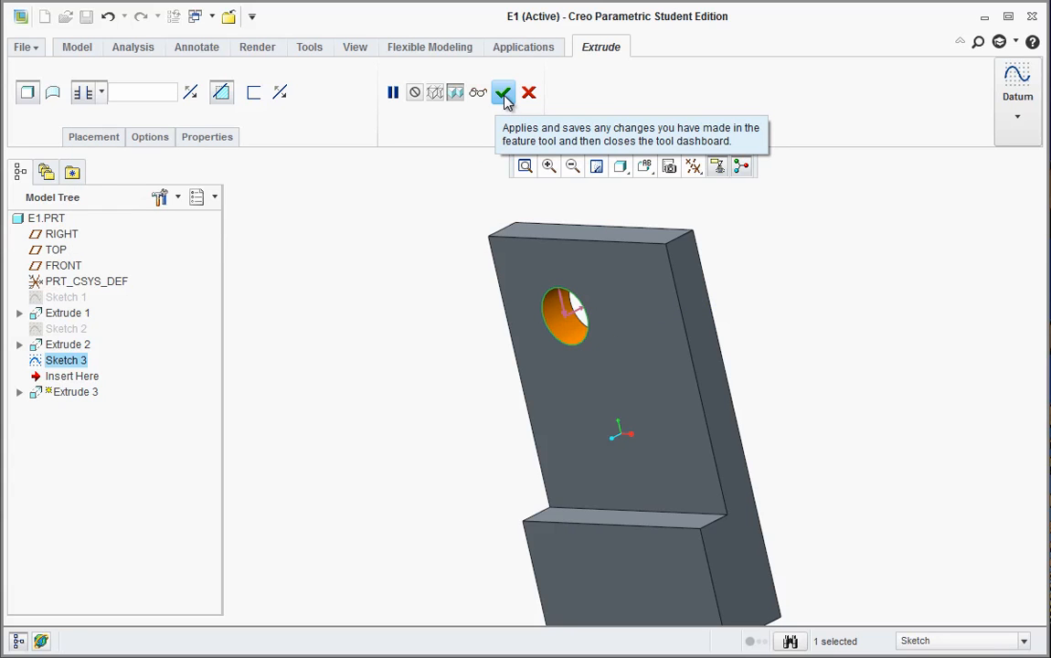
middle_drag(455, 292, 471, 353)
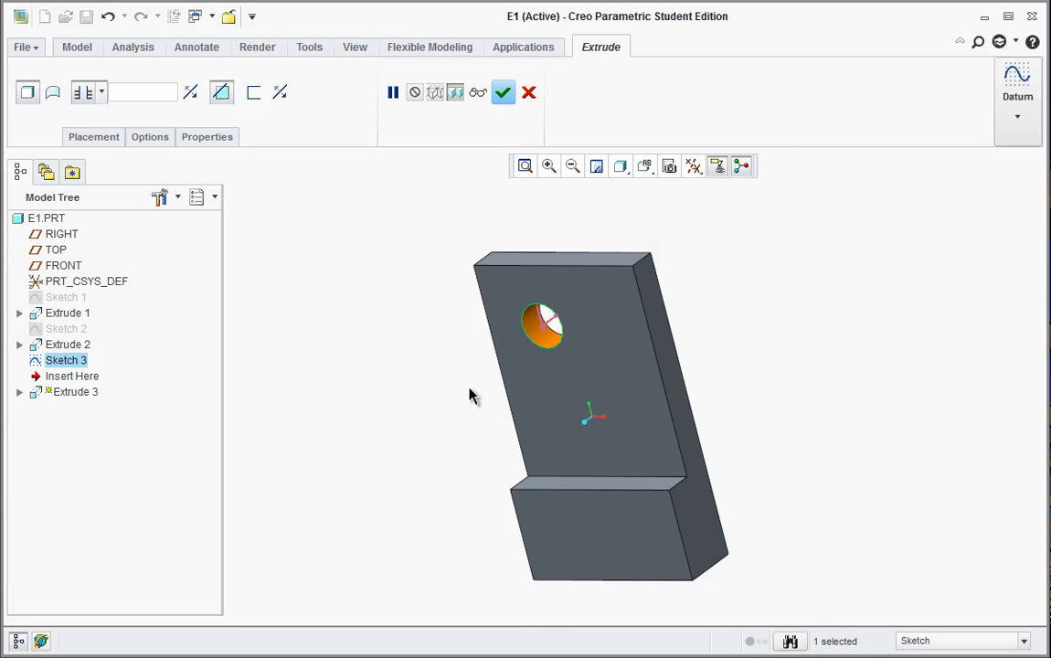
click(503, 93)
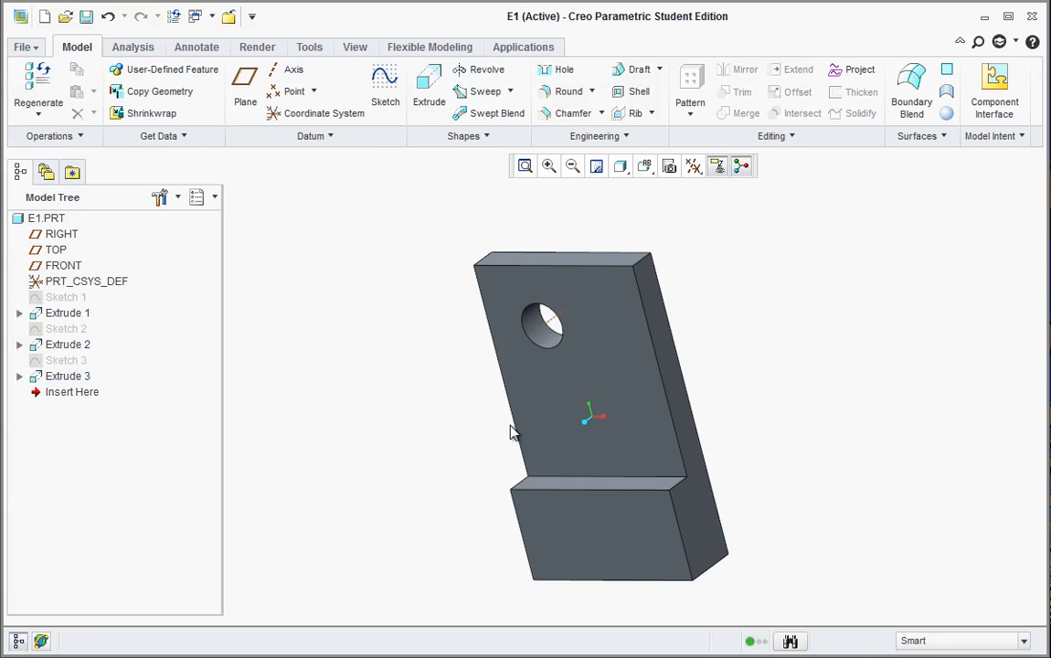
Round the right-hand corner edges at the tops of the lower step and the plate with a radius of 1.
middle_drag(528, 438, 548, 411)
scroll(493, 466, up, 2)
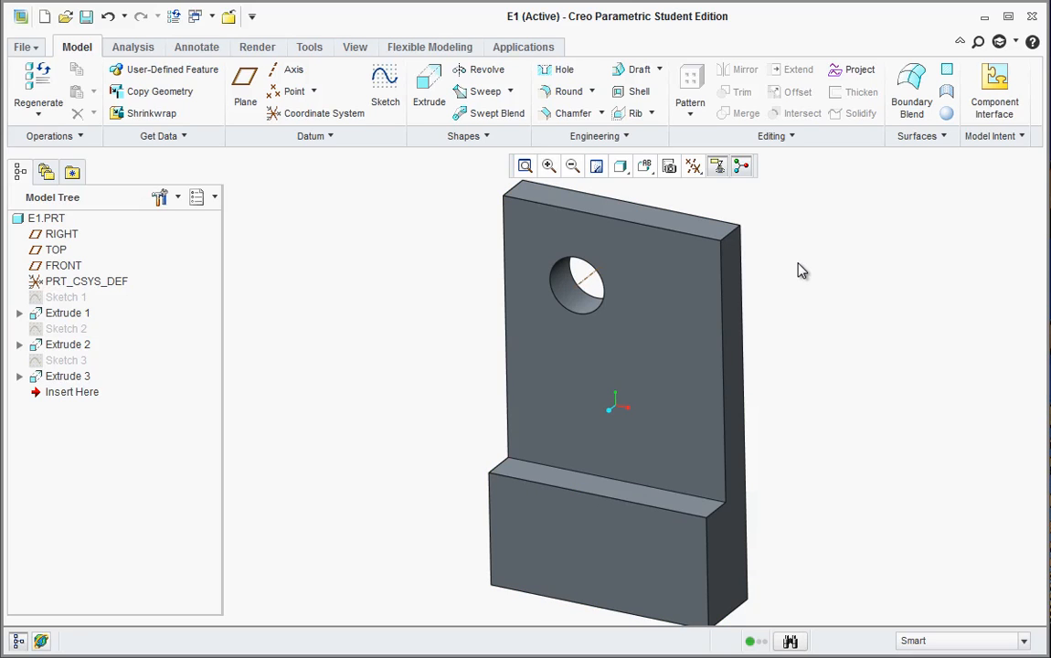
click(560, 94)
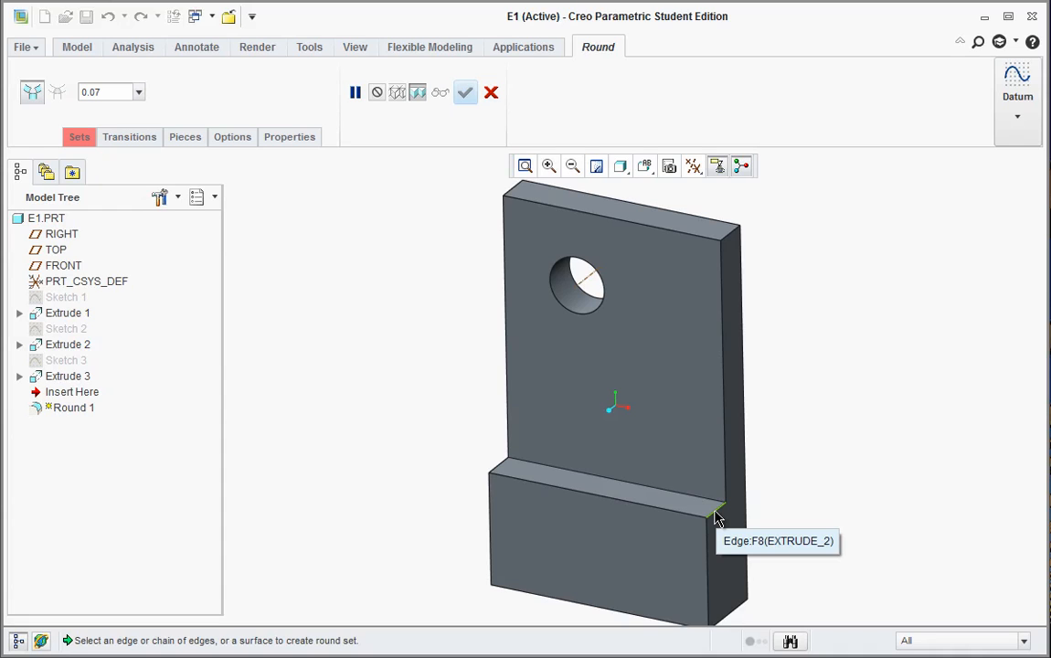
click(716, 516)
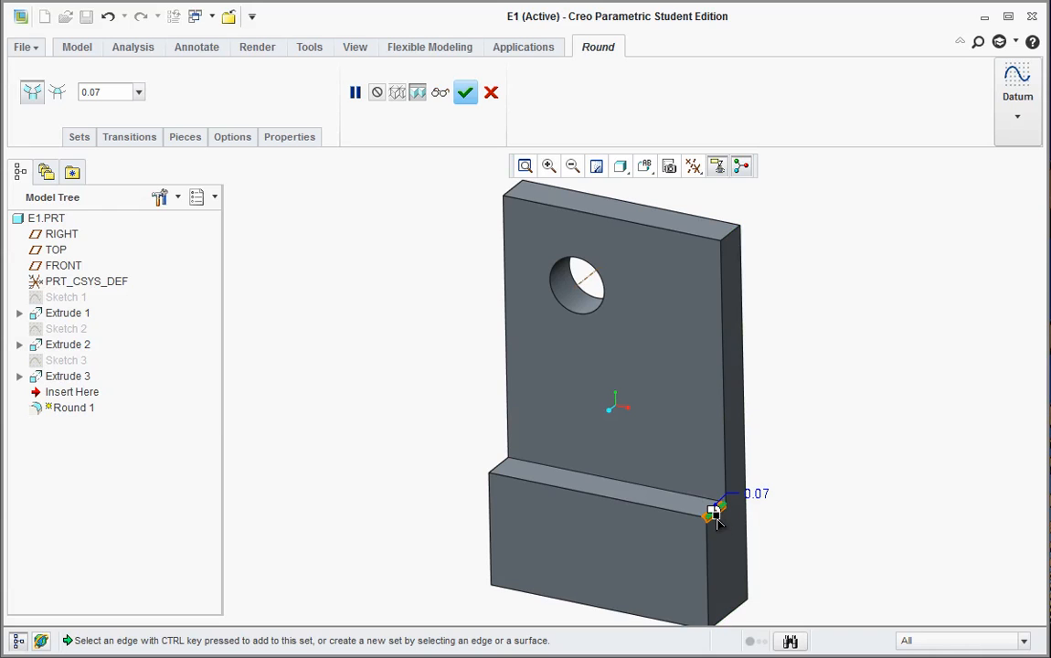
drag(715, 512, 716, 576)
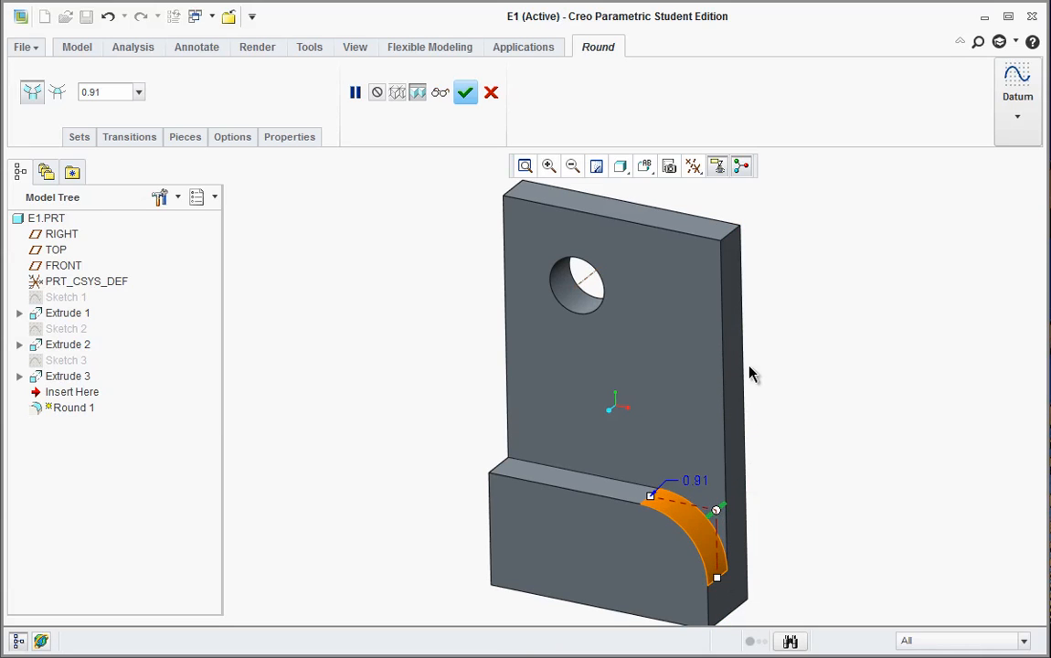
ctrl+click(734, 236)
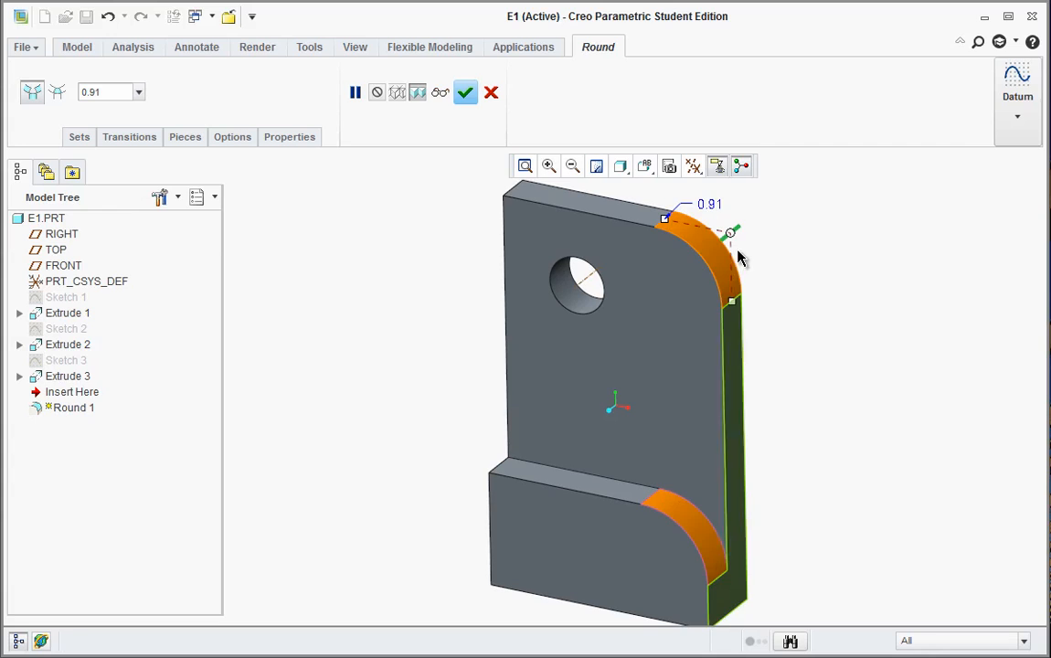
double_click(710, 204)
text(1)
key(Return)
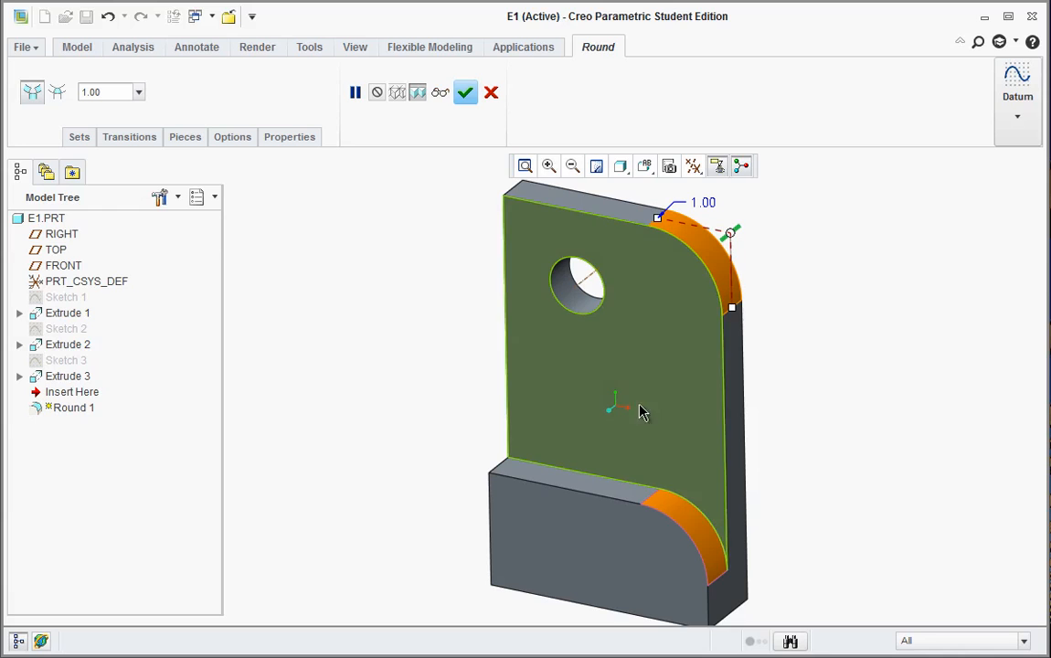
click(465, 92)
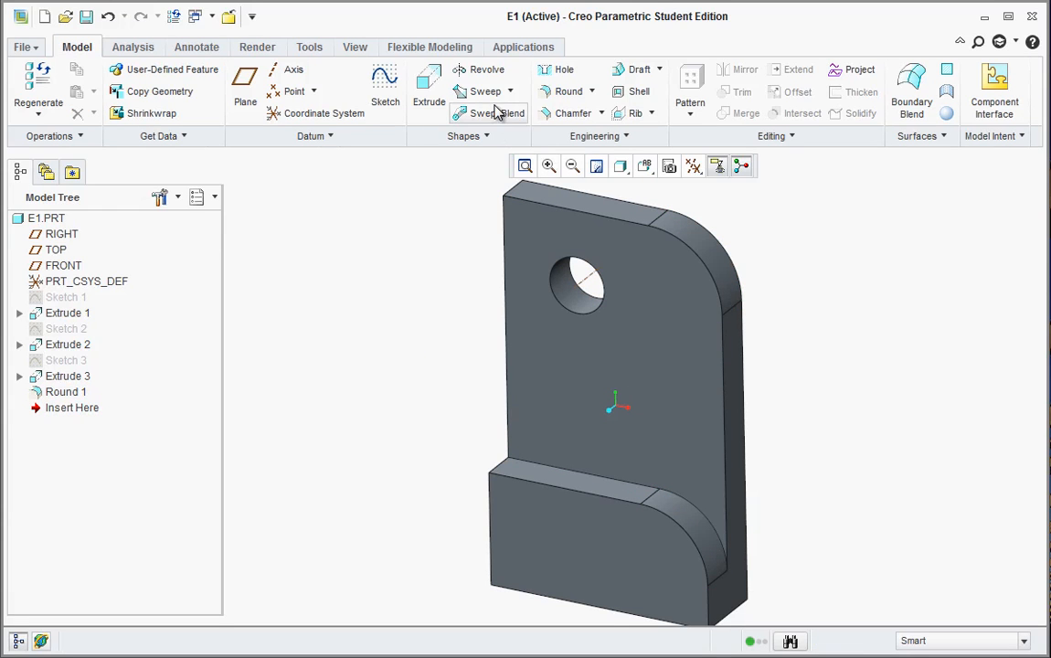
Start a 45 x D edge chamfer on the plate's right front edge with a D distance of 0.1.
click(574, 117)
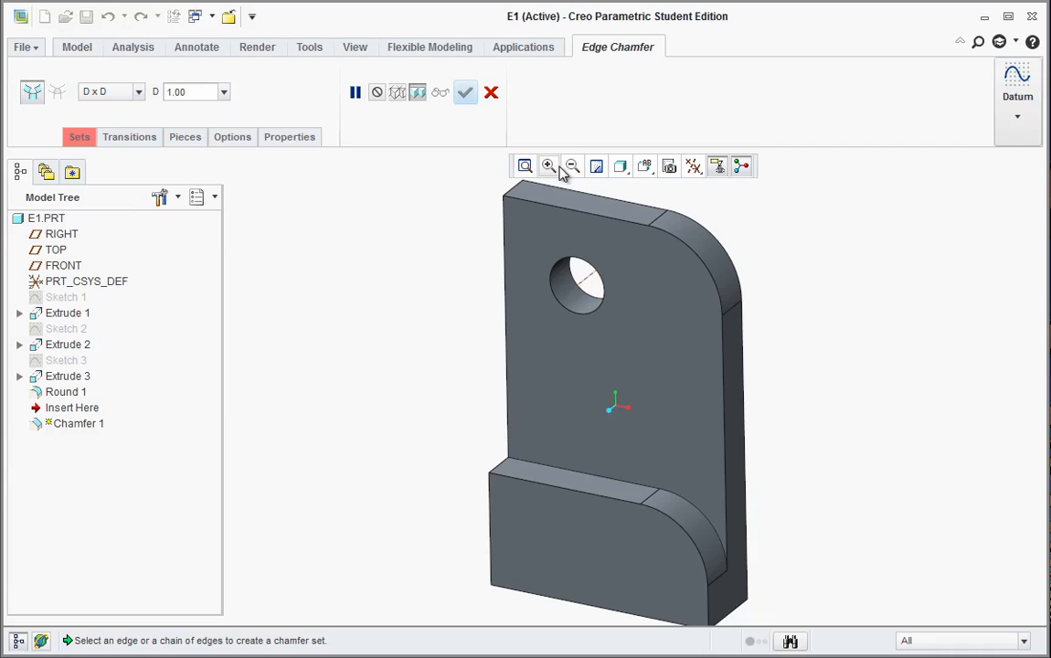
click(139, 93)
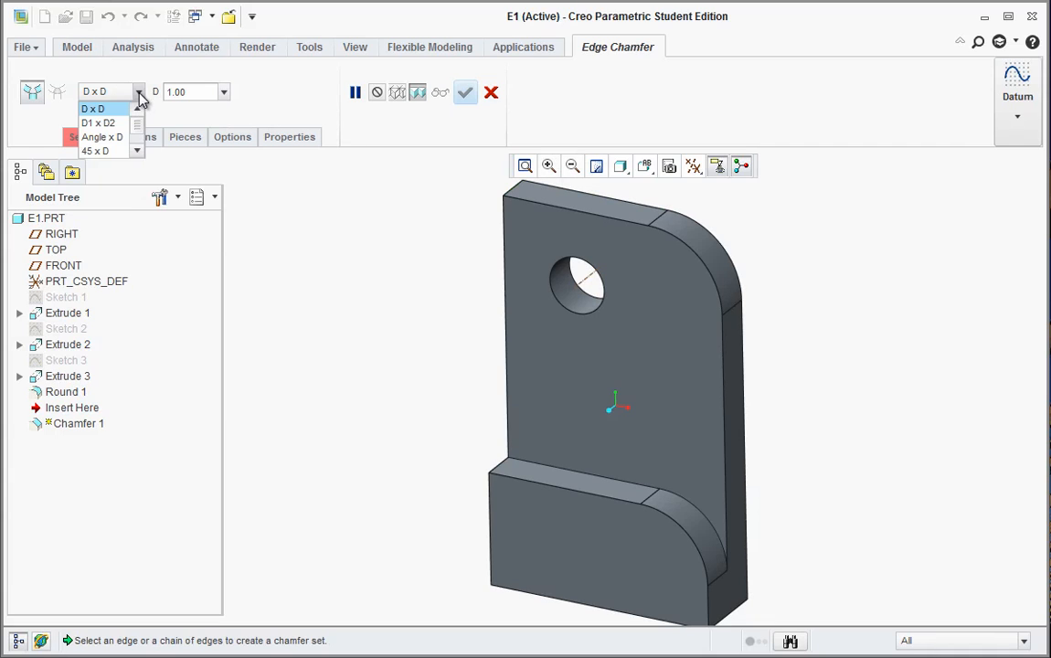
click(101, 151)
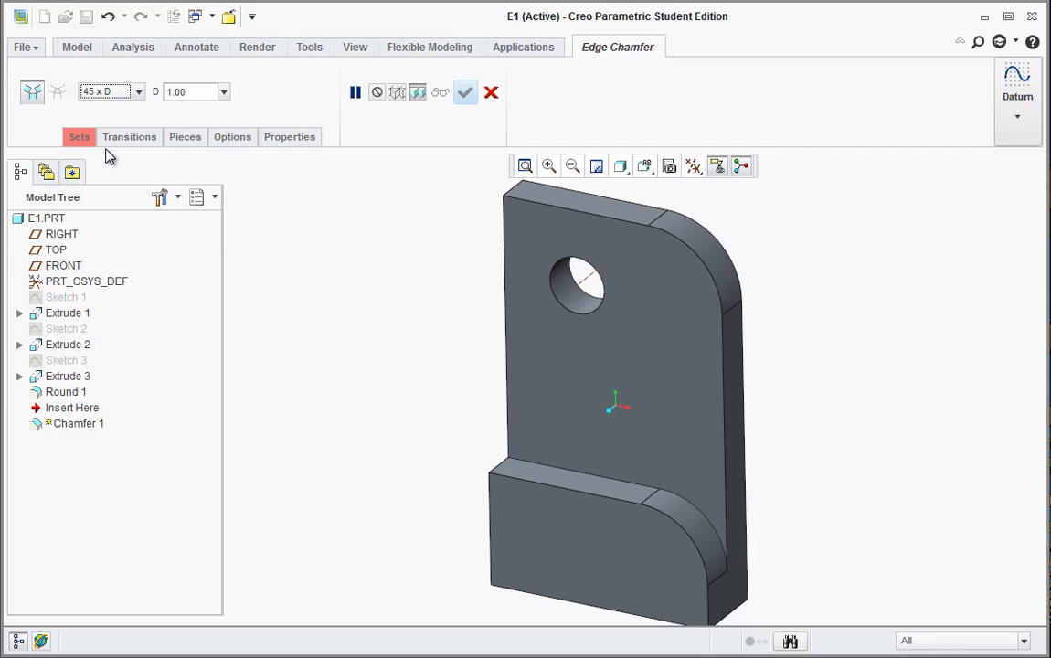
click(727, 469)
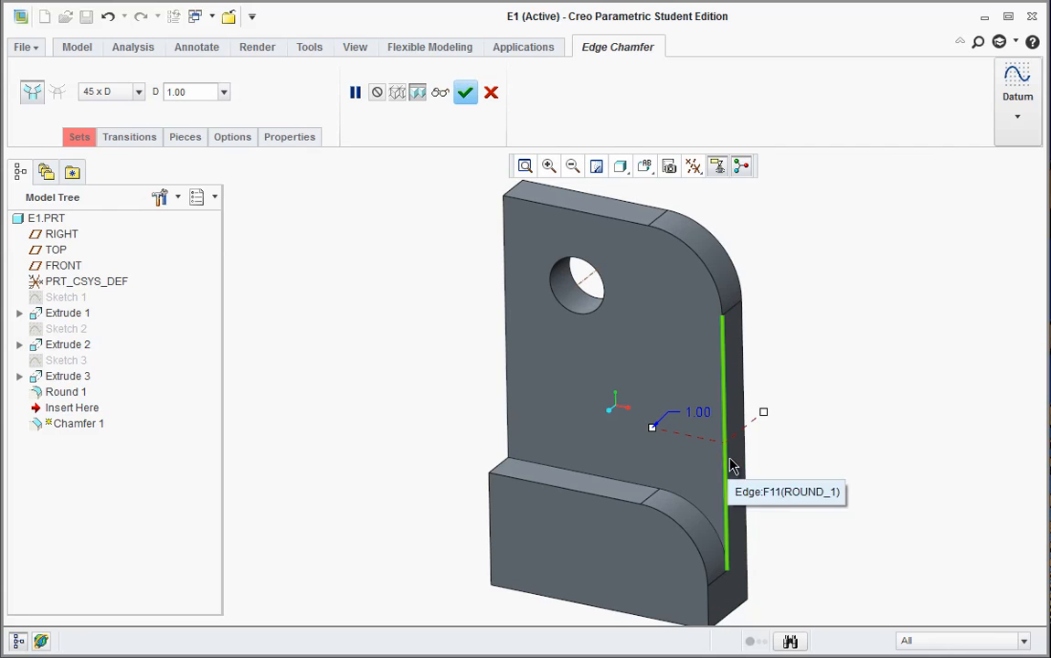
double_click(194, 92)
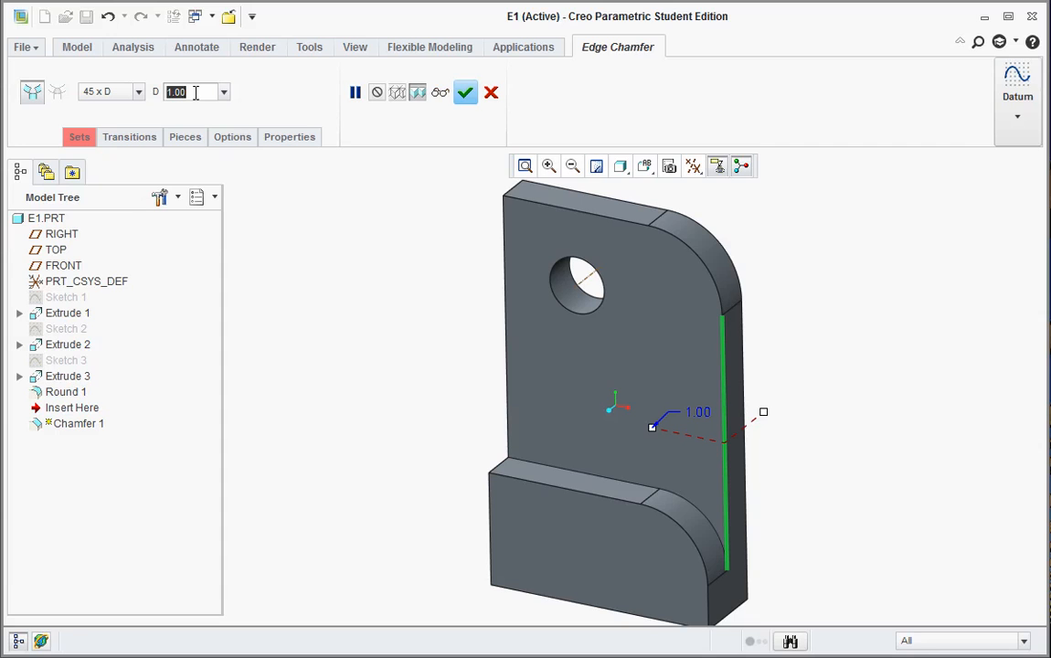
text(.)
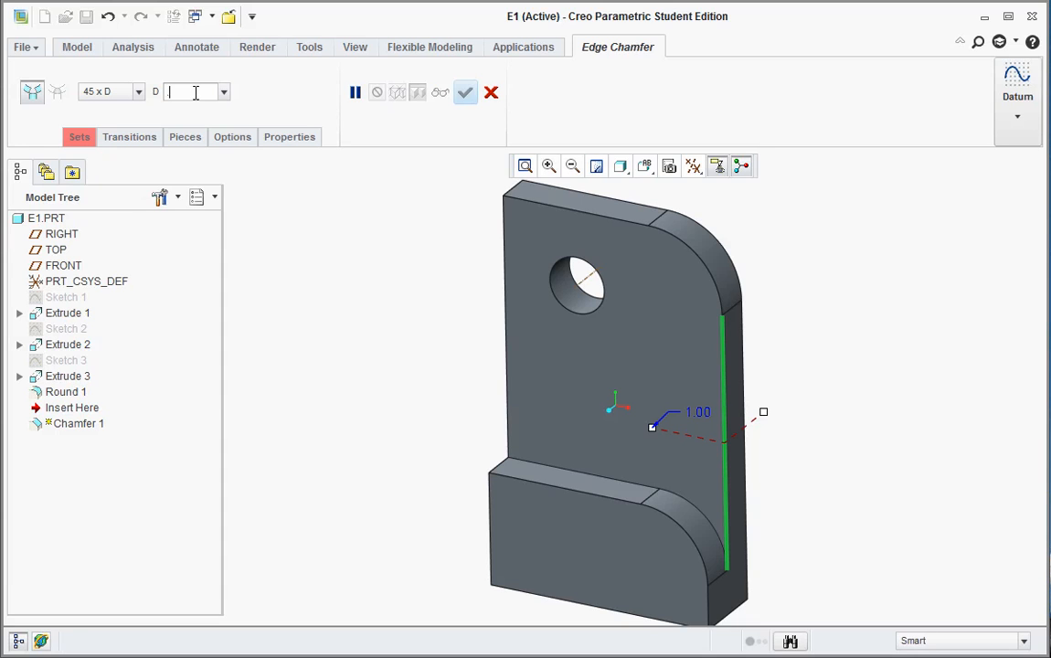
text(1)
key(Return)
Add the lower step's front top and rounded edges to the 0.1 chamfer and complete the feature.
middle_drag(887, 392, 777, 455)
scroll(690, 539, down, 3)
click(658, 533)
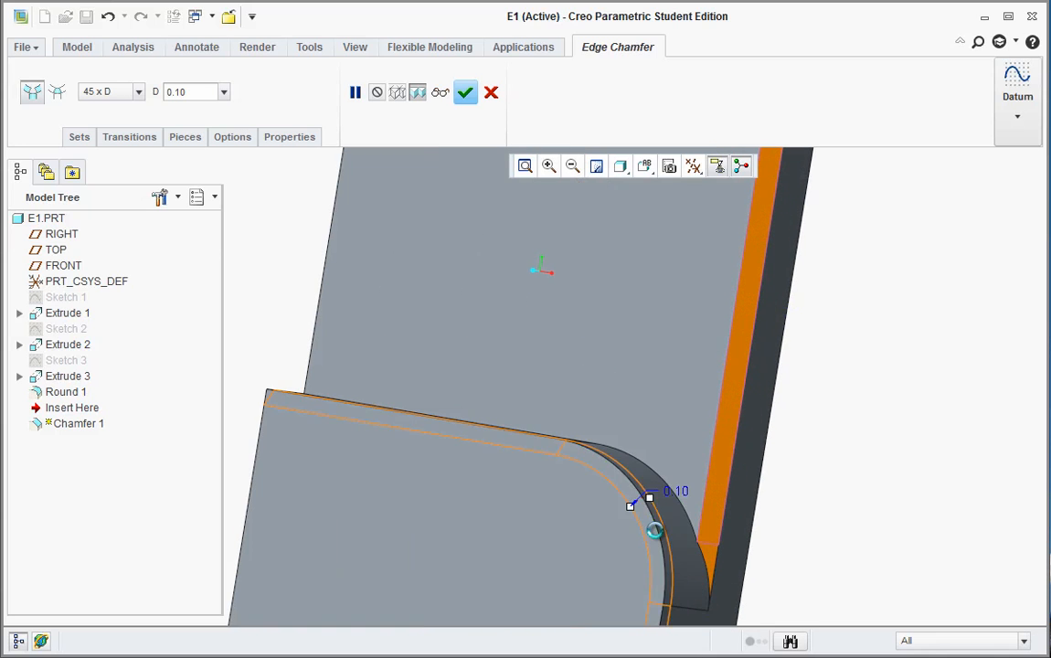
click(465, 92)
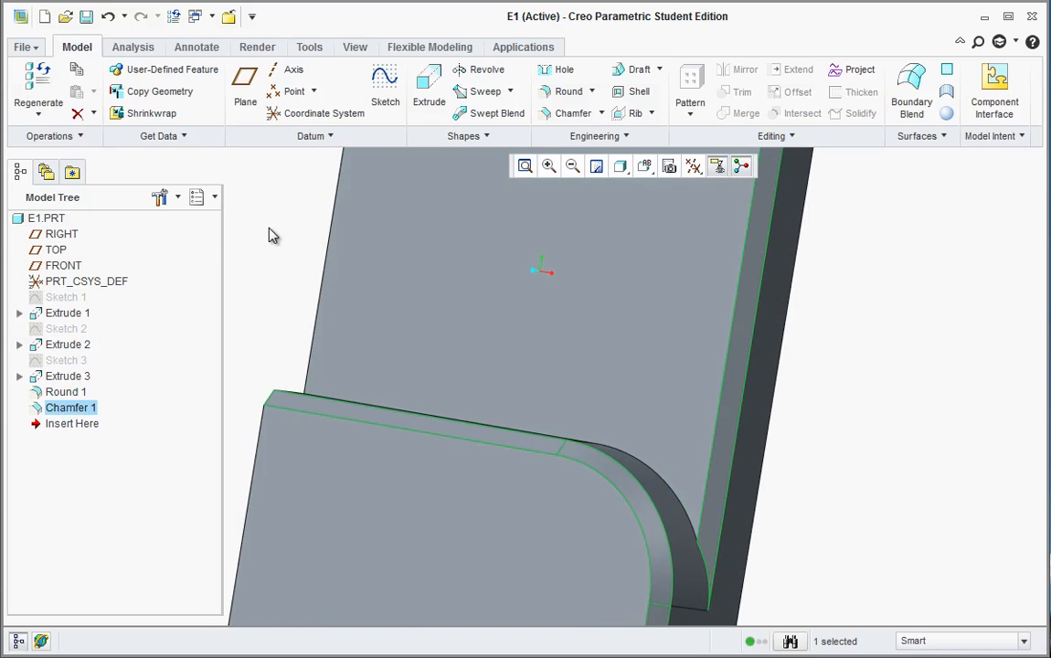
Shell the part to a 0.06 wall thickness, removing the bottom end, the large back face and the straight left side.
key(ctrl+d)
middle_drag(699, 326, 798, 495)
key(ctrl+d)
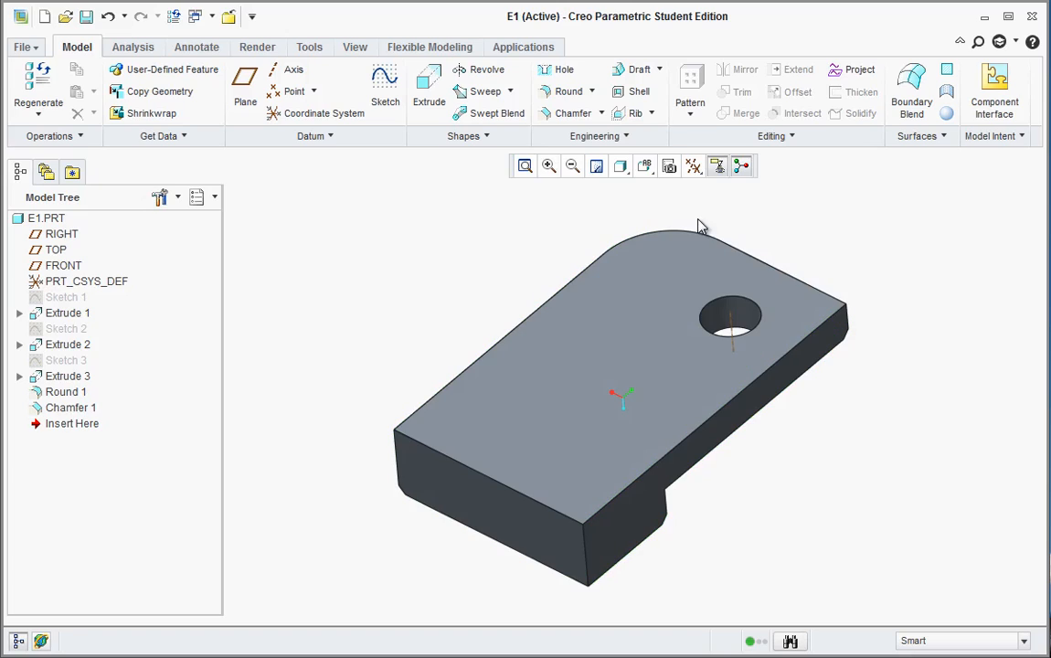
click(637, 95)
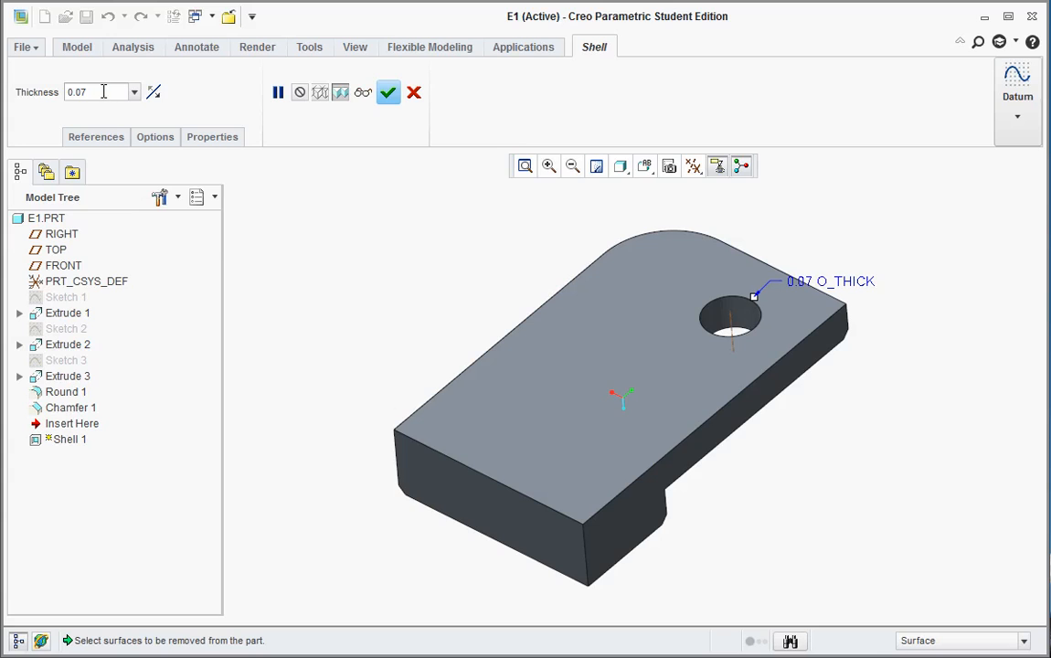
double_click(103, 91)
text(0.06)
key(Return)
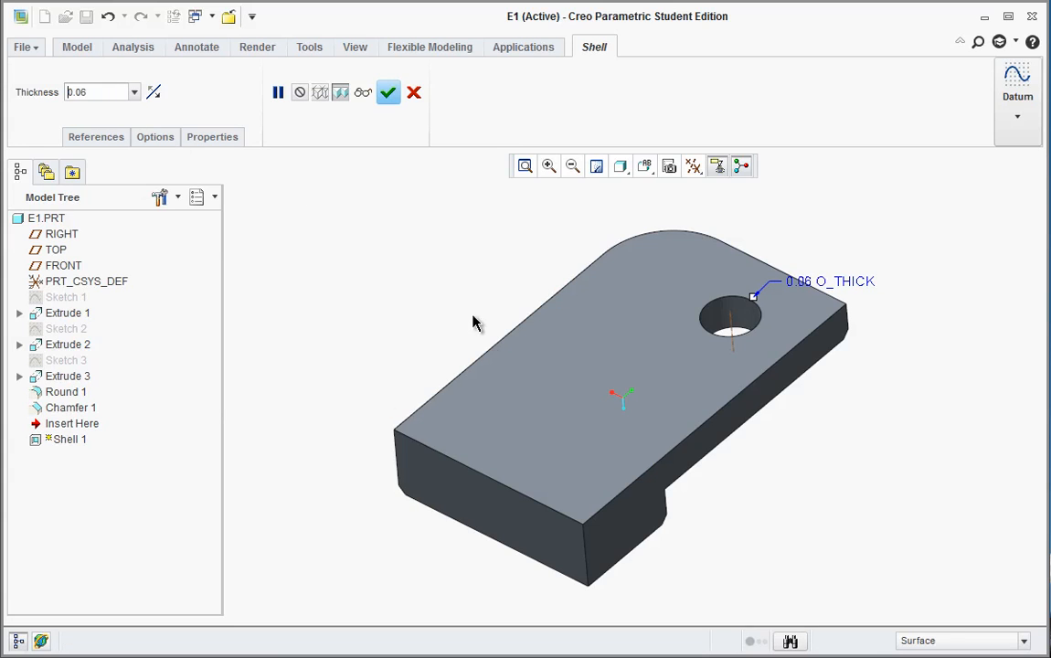
click(498, 503)
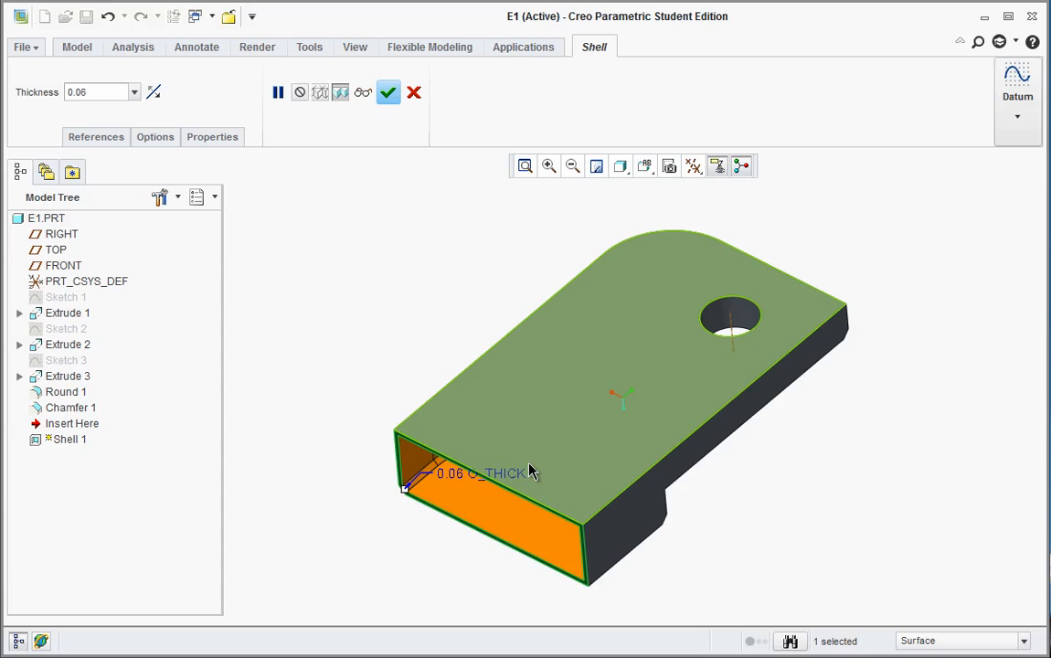
ctrl+click(560, 427)
ctrl+click(617, 525)
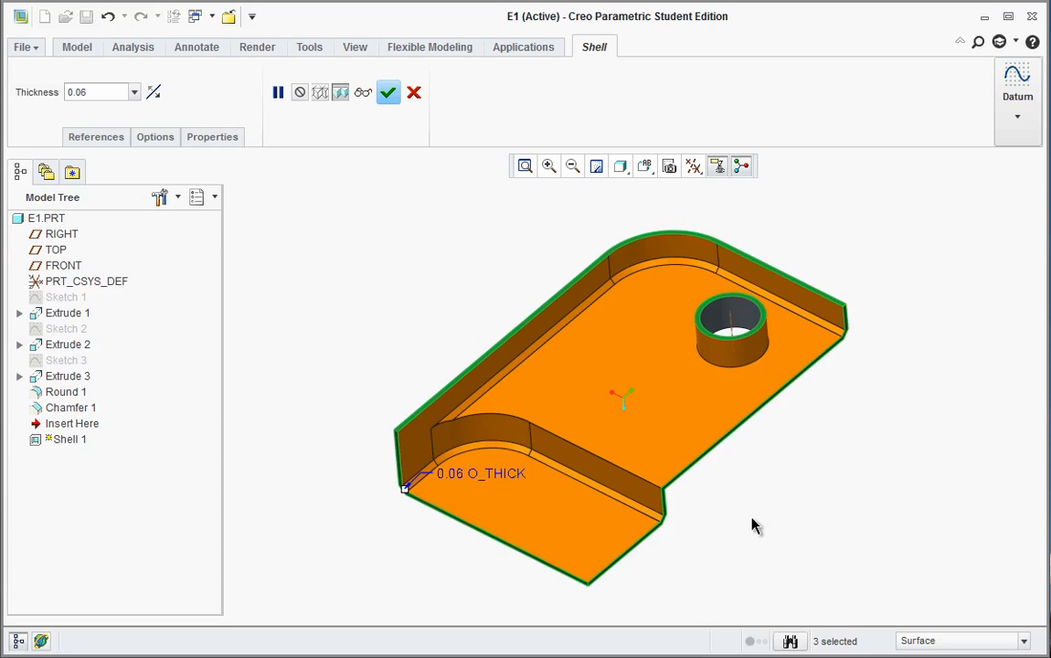
middle_drag(774, 488, 751, 480)
click(389, 93)
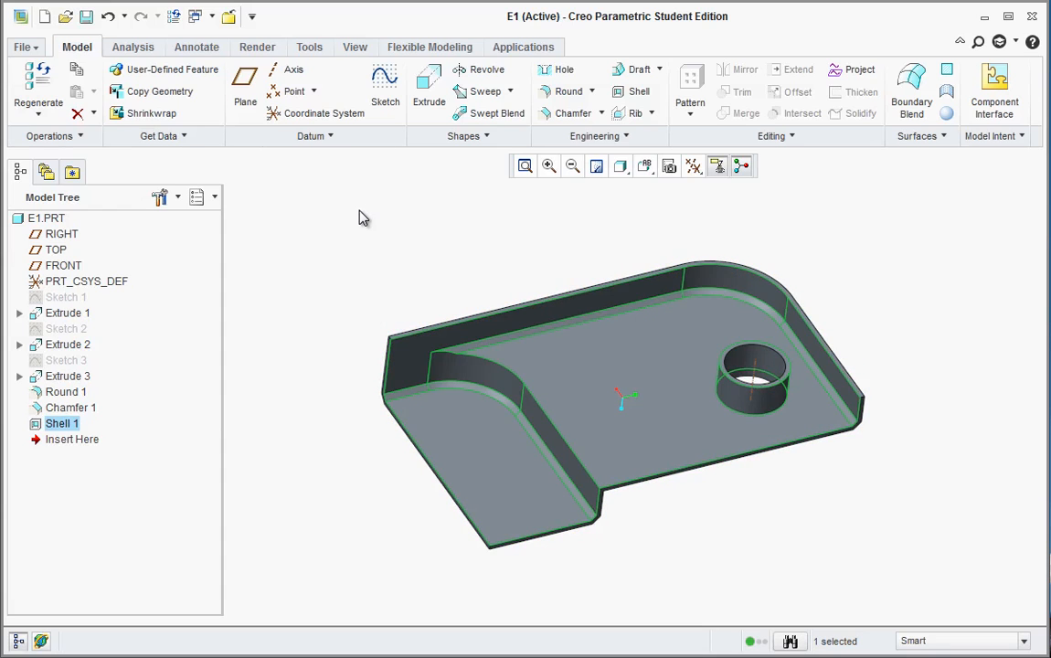
middle_drag(446, 235, 383, 265)
middle_drag(676, 315, 558, 276)
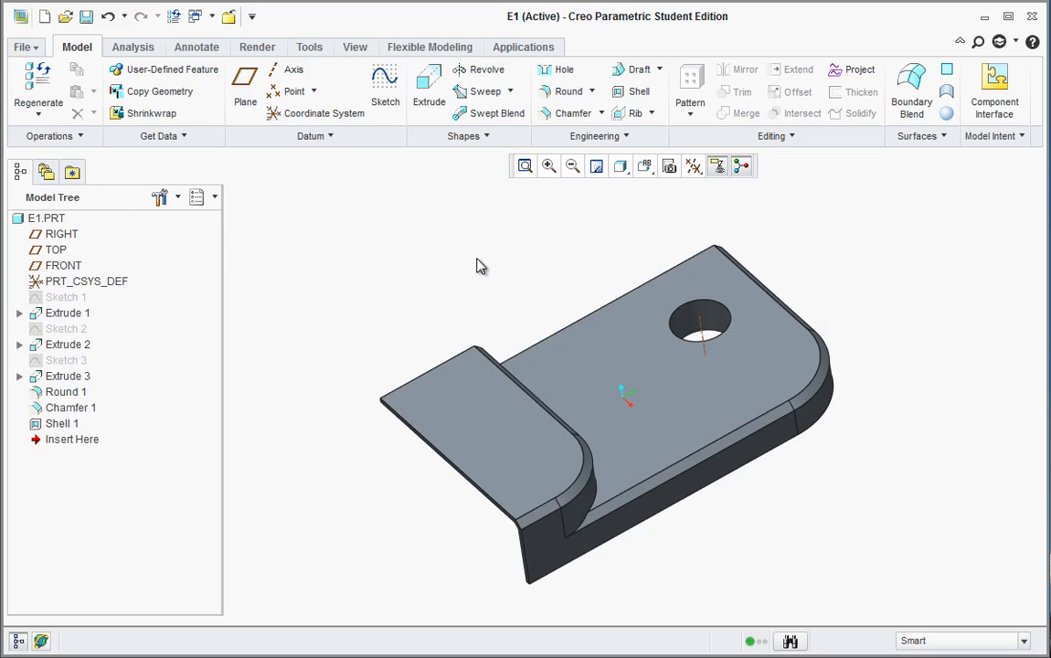
middle_drag(477, 257, 484, 254)
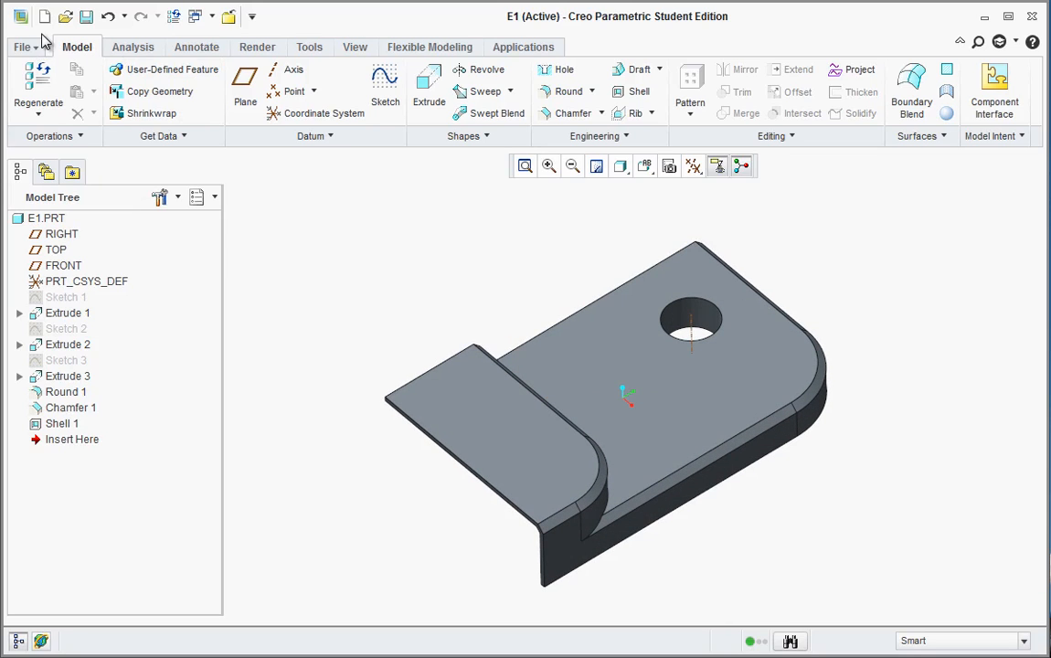
Create a new solid part named L1 using the default template.
click(45, 20)
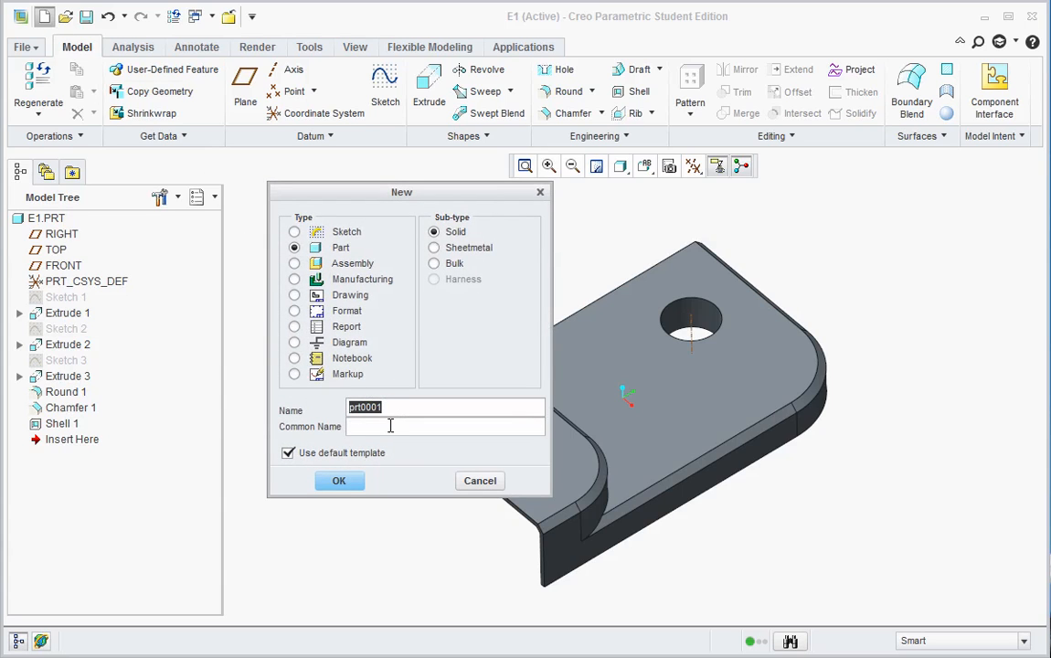
text(L1)
click(341, 481)
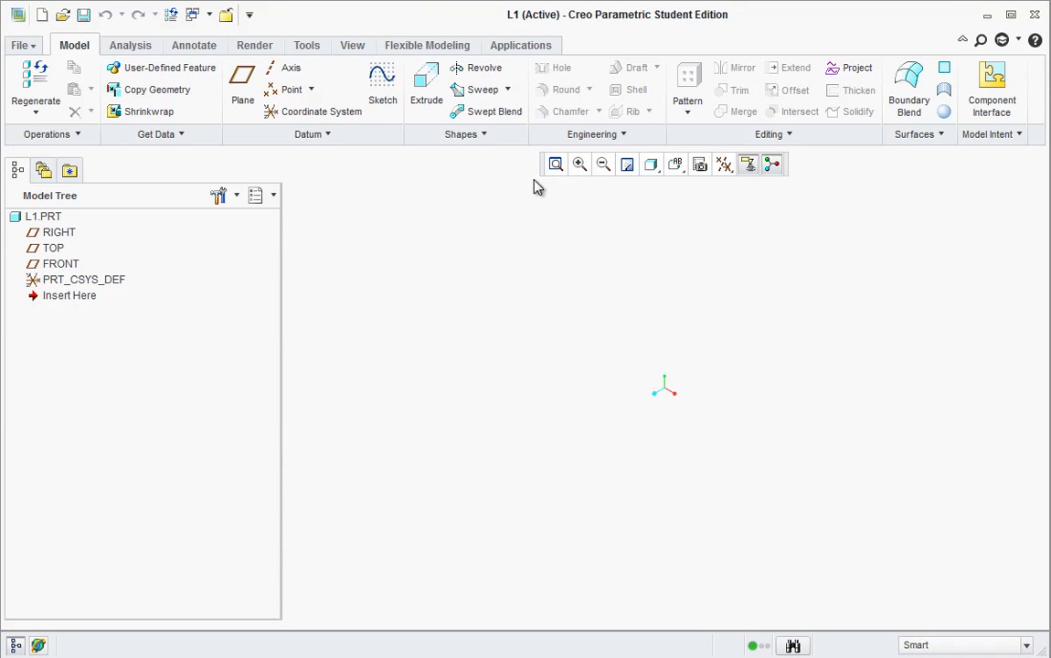
Switch to the PDF exercise manual, examine the Lab 1 drawing's dimensions, holes and slot, and return to Creo Parametric.
key(alt+Tab)
scroll(516, 334, down, 8)
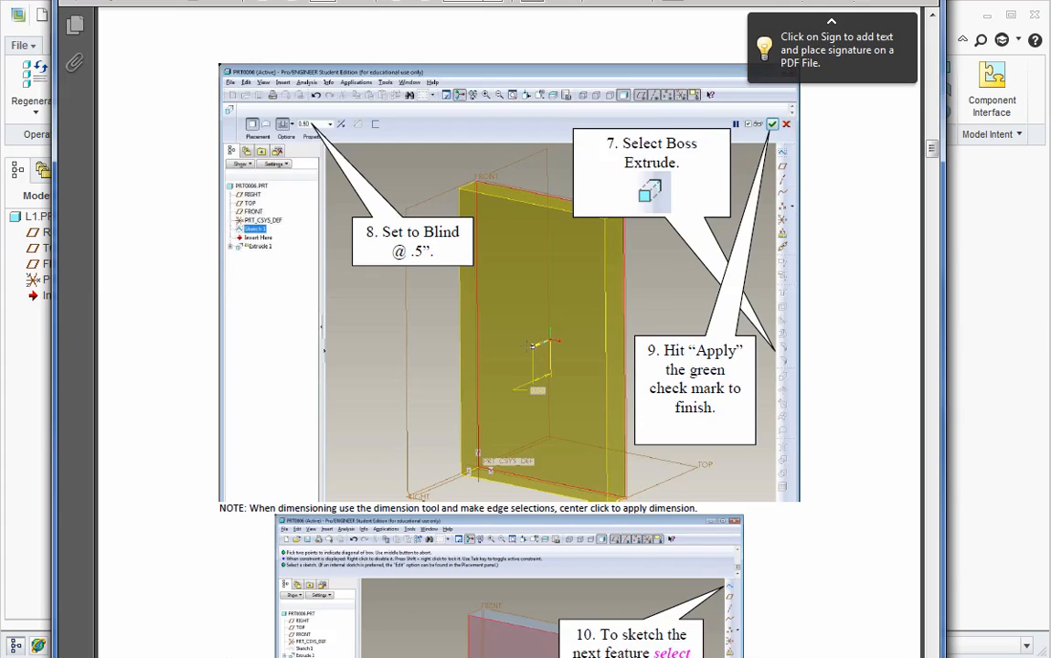
scroll(529, 352, down, 15)
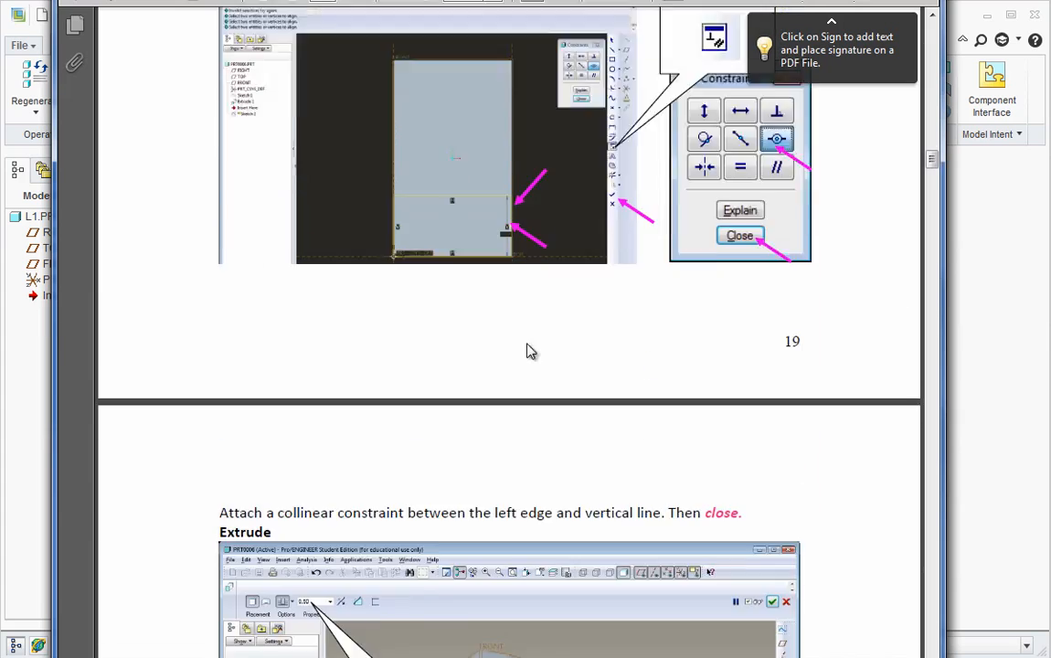
scroll(521, 343, down, 15)
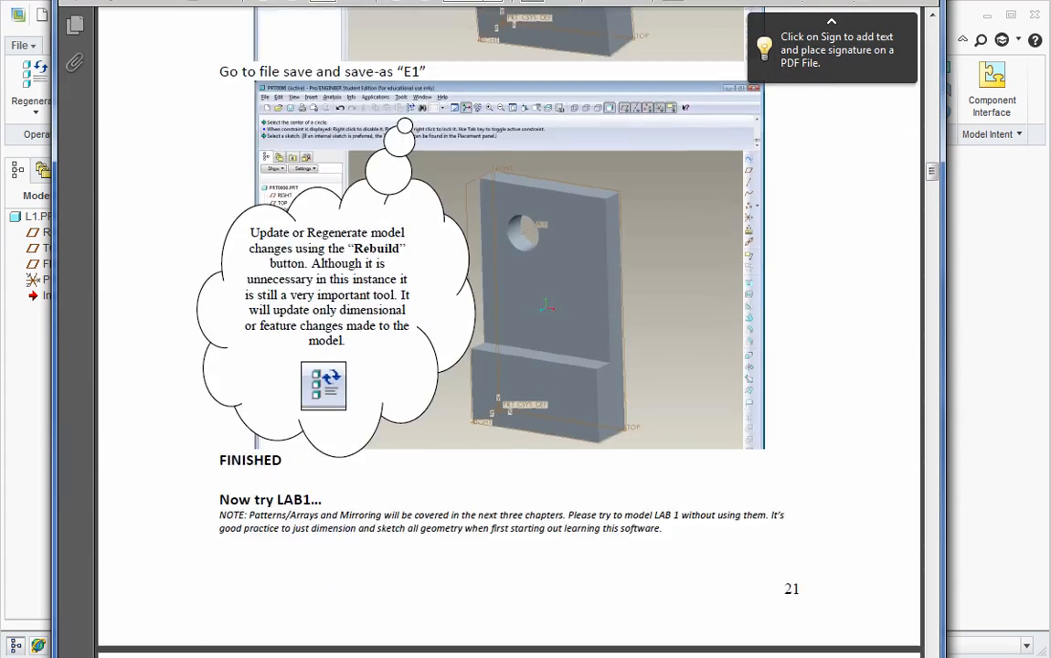
scroll(517, 339, down, 15)
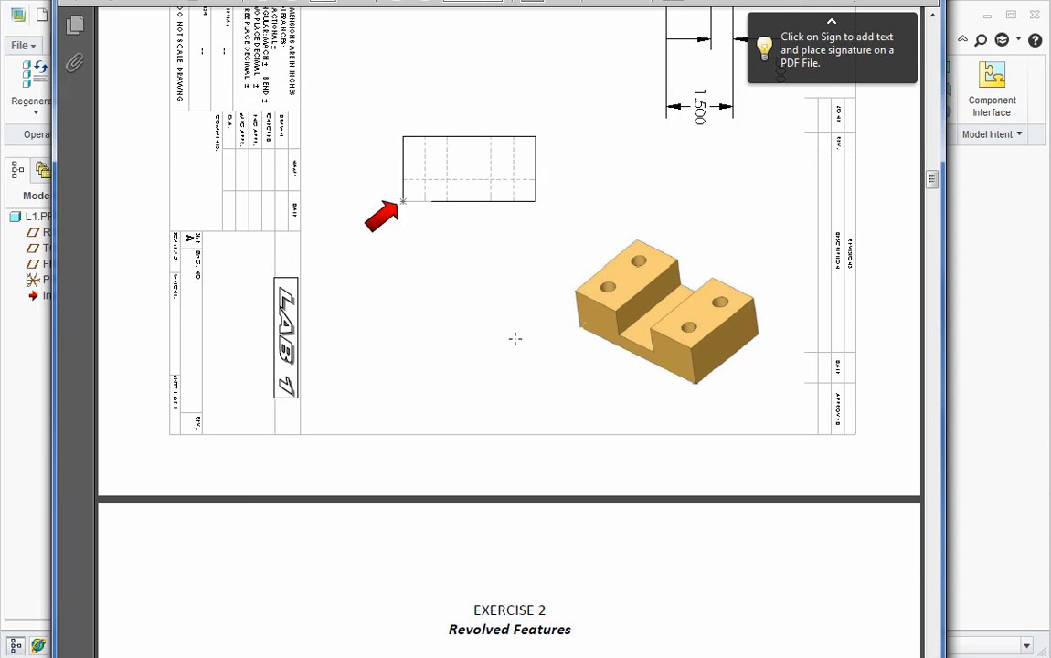
scroll(517, 356, up, 10)
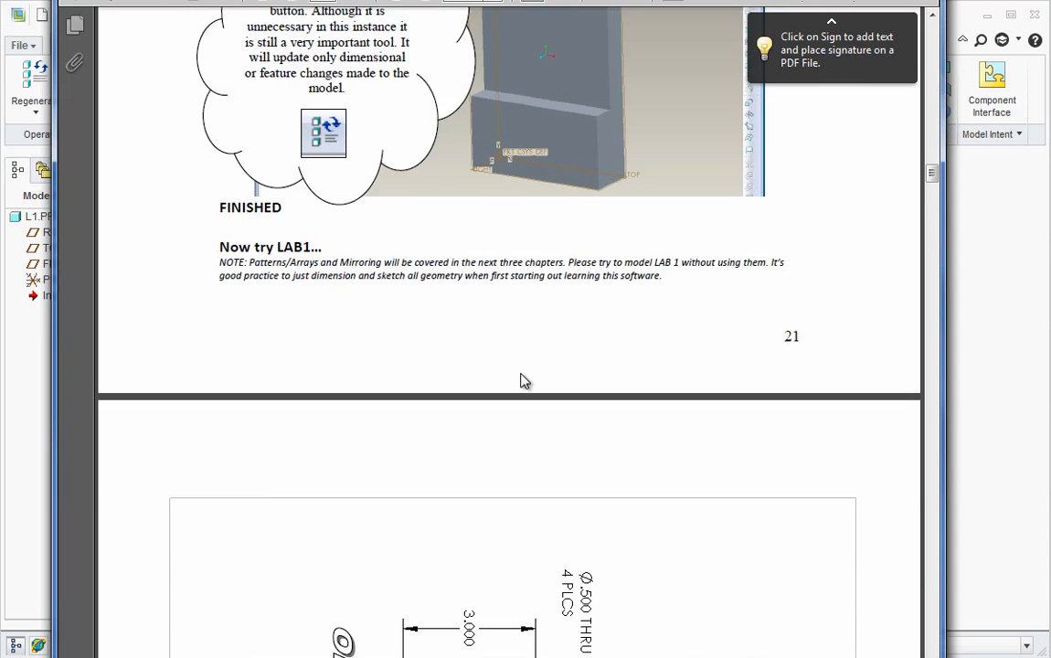
scroll(521, 381, down, 10)
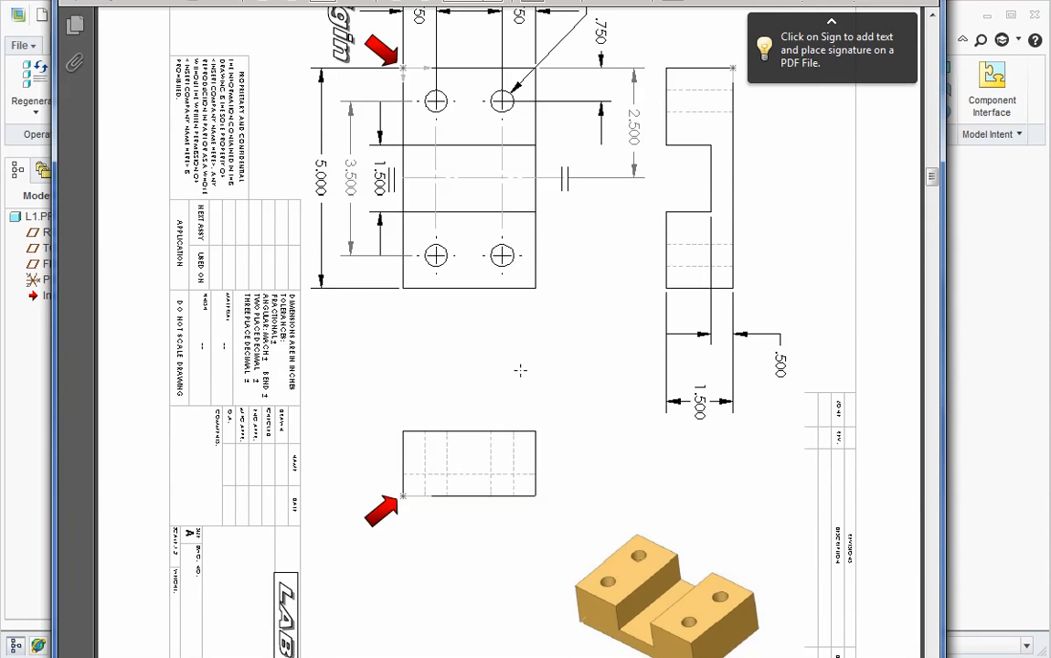
scroll(520, 370, up, 2)
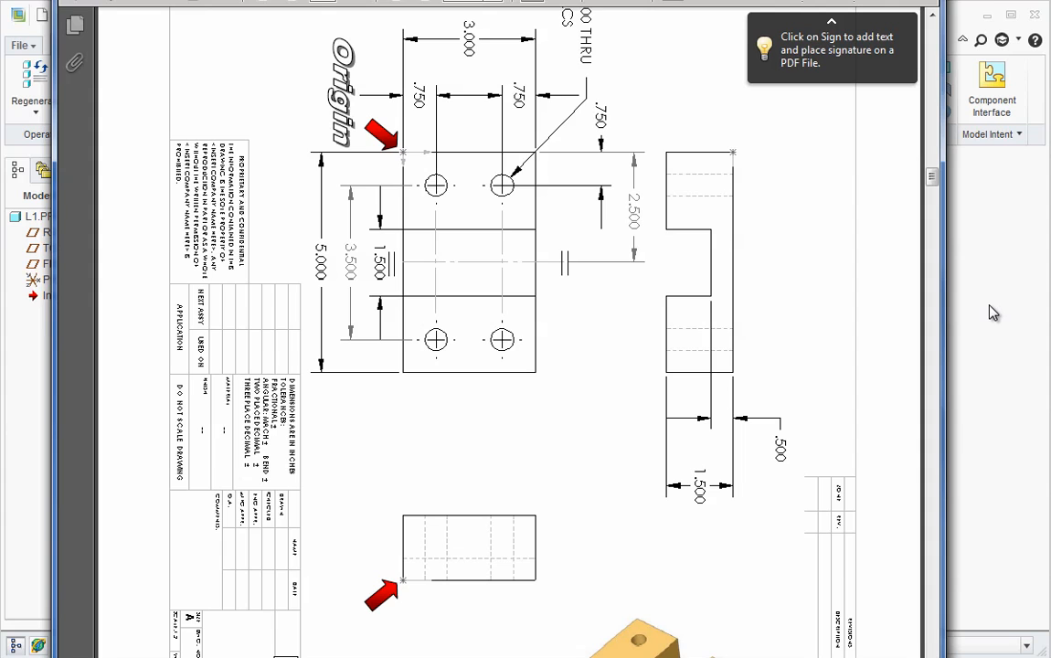
scroll(464, 303, down, 8)
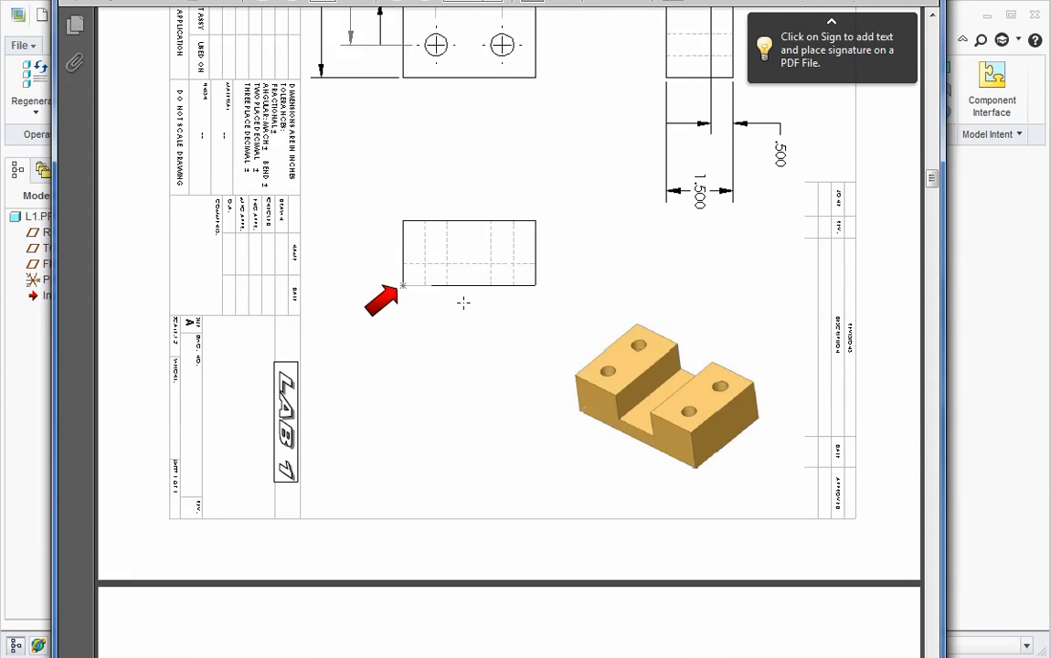
scroll(687, 398, up, 8)
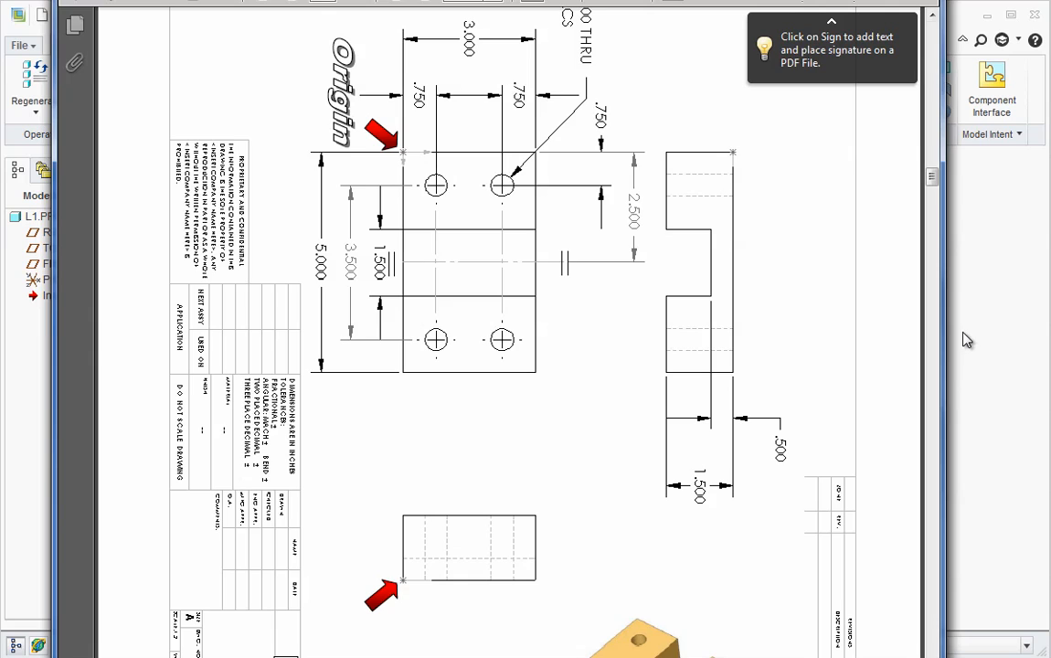
click(967, 340)
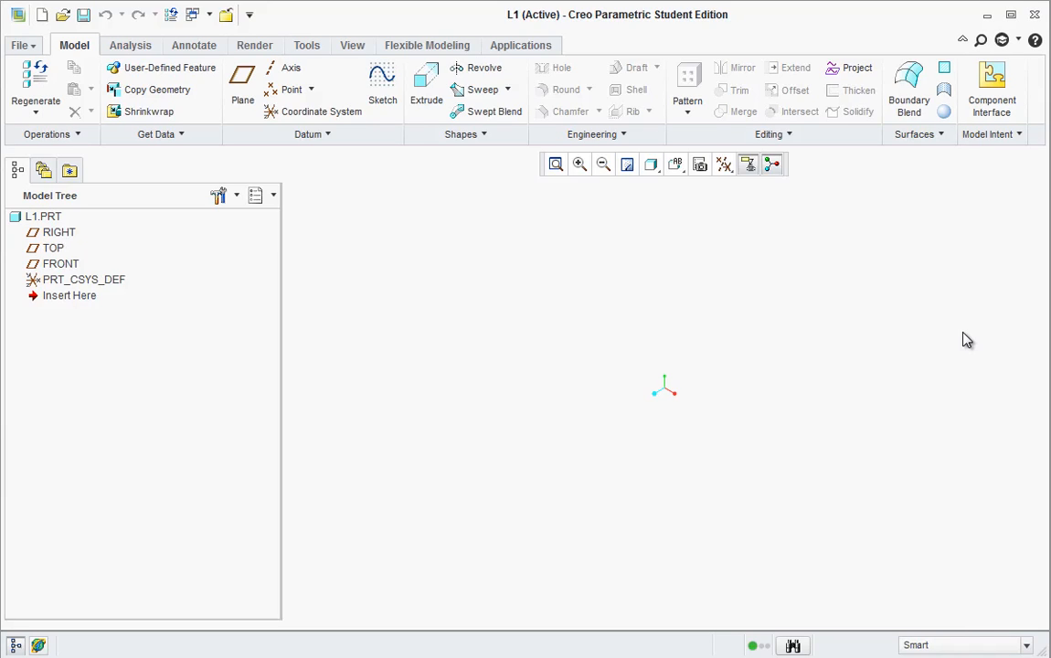
Start a sketch on the FRONT datum plane and orient the model to the FRONT view.
click(60, 263)
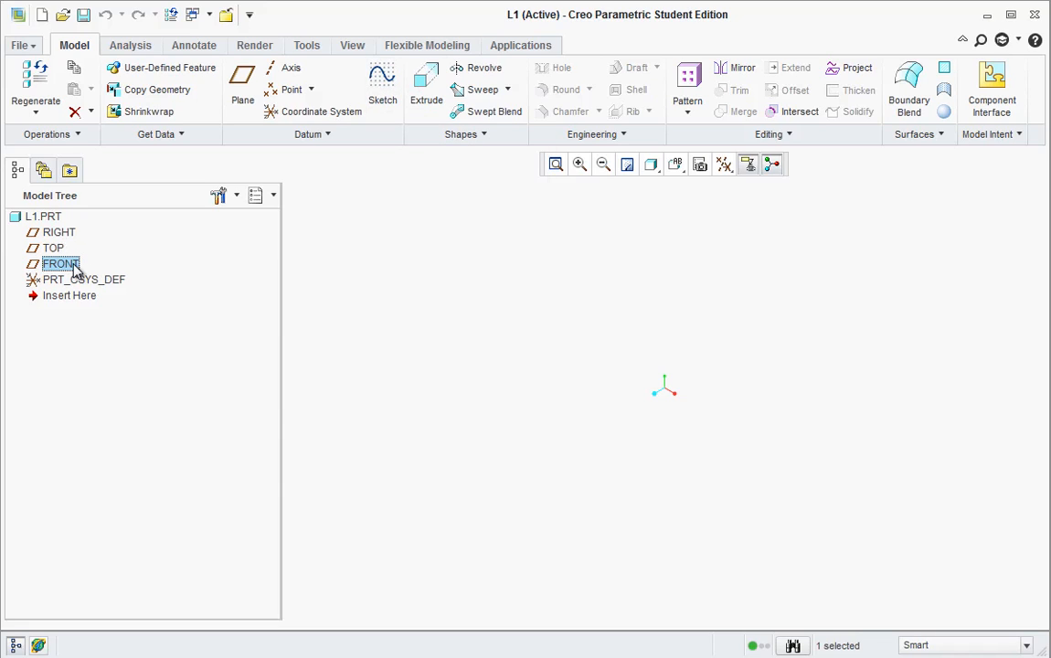
click(382, 87)
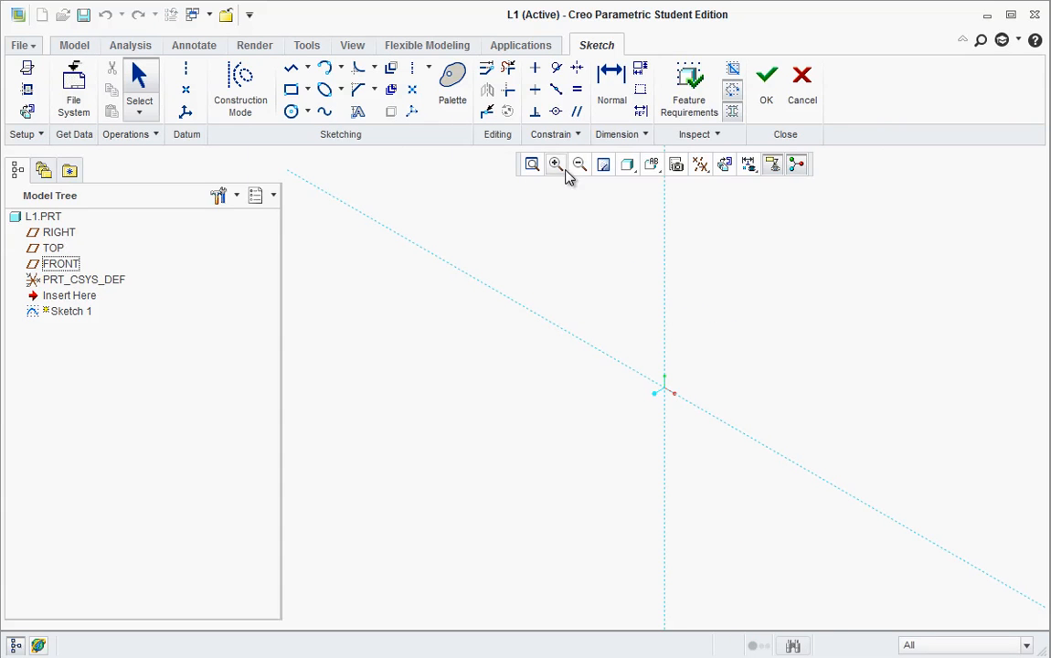
click(658, 173)
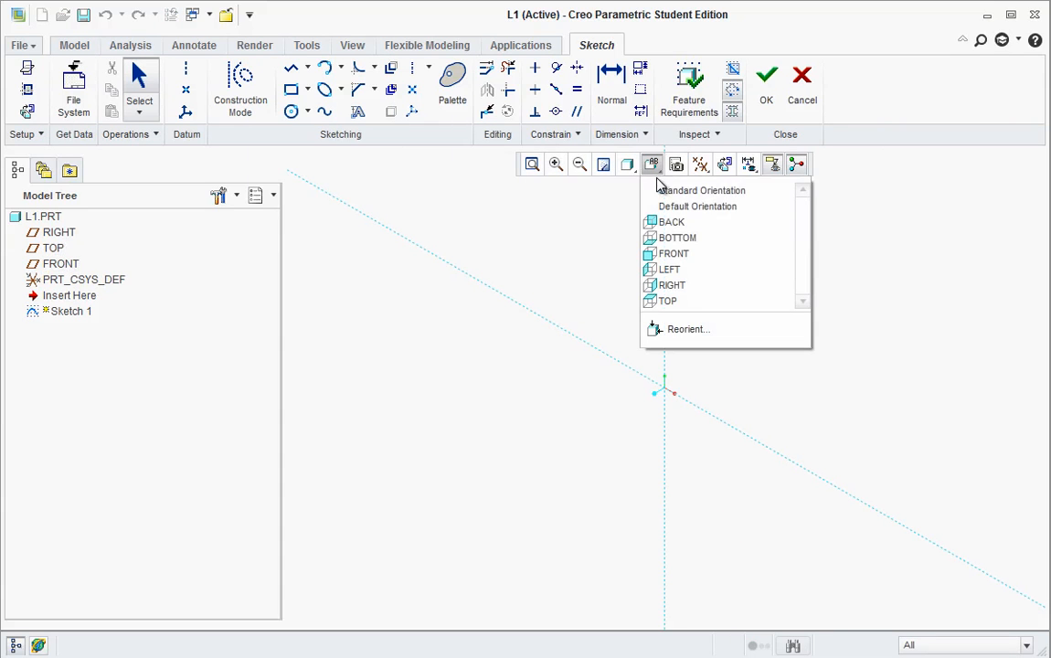
click(652, 253)
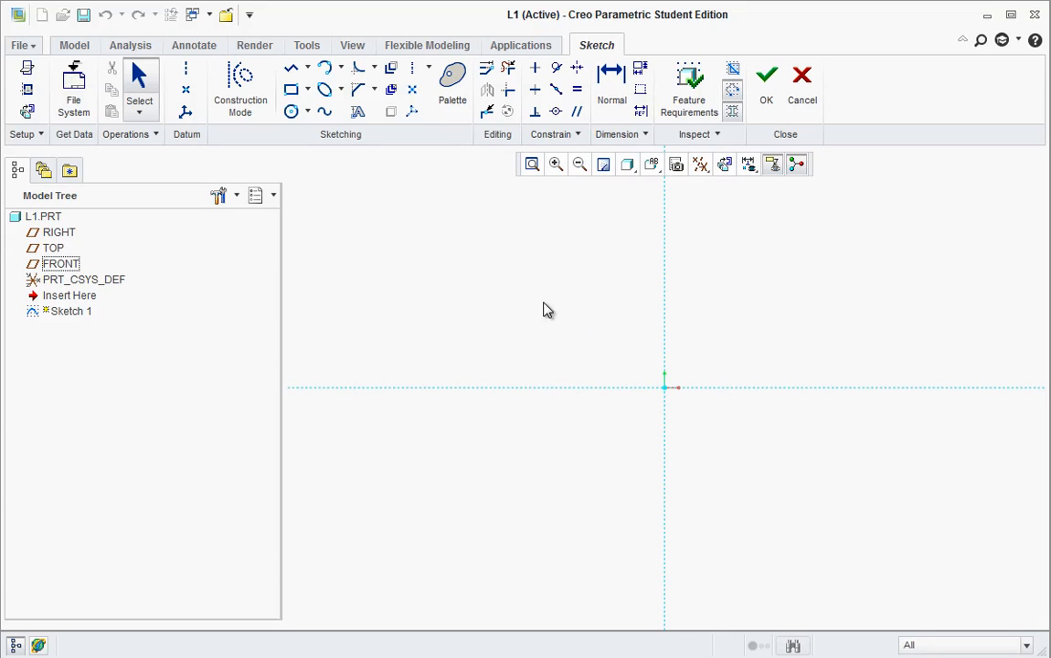
Sketch a corner rectangle enclosing the origin, wider than it is tall.
click(291, 89)
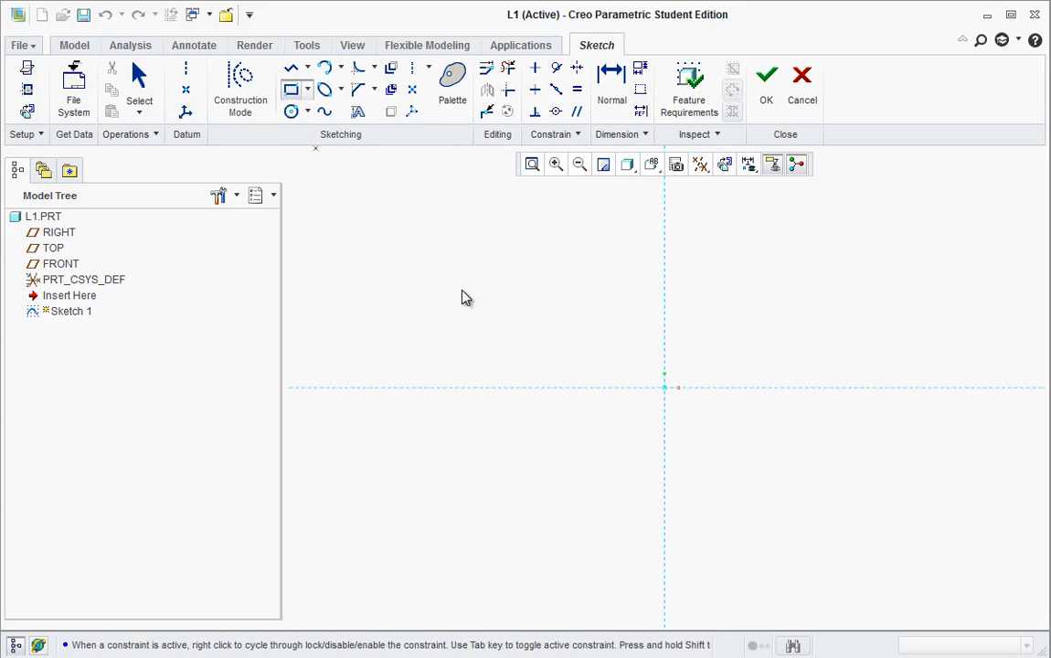
click(589, 340)
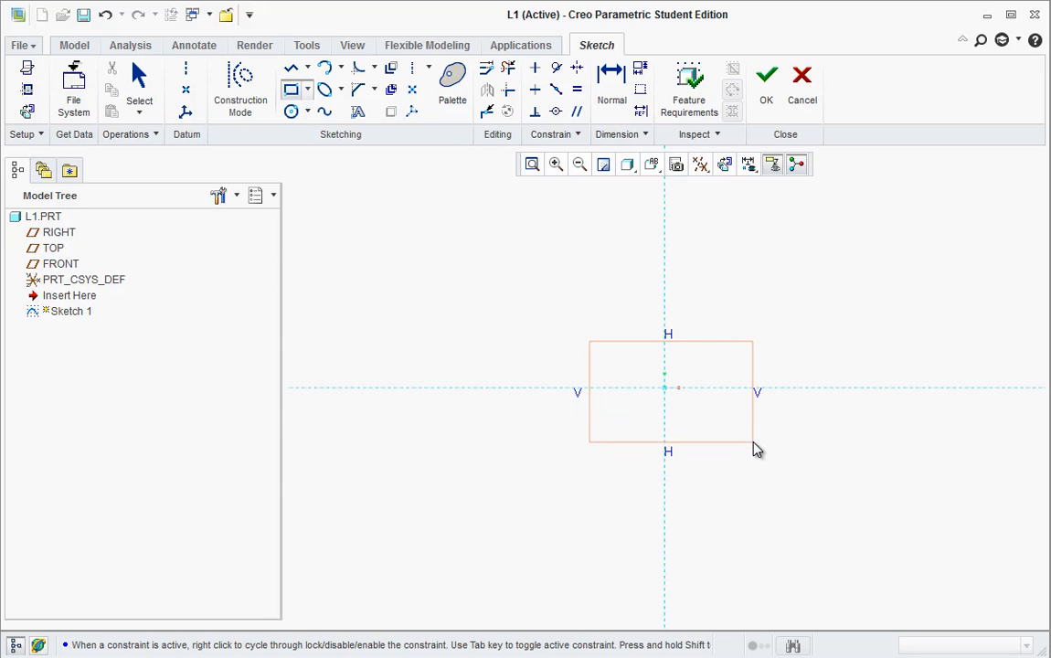
click(743, 439)
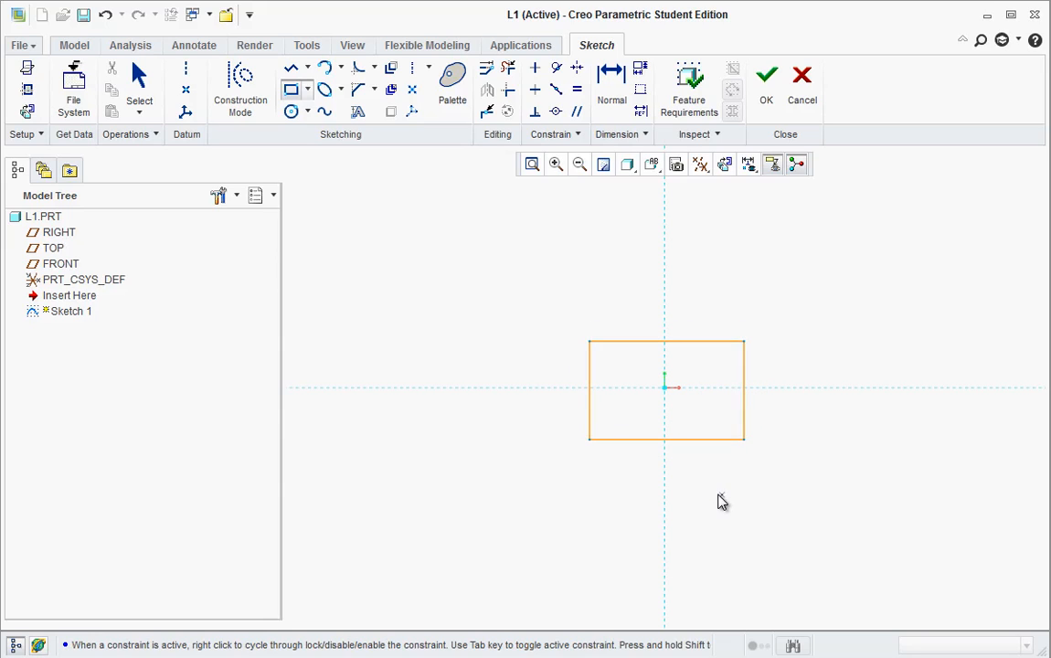
Move the rectangle's four dimensions clear of its outline, and delete all sketch geometry, dimensions and reference lines.
scroll(699, 418, down, 4)
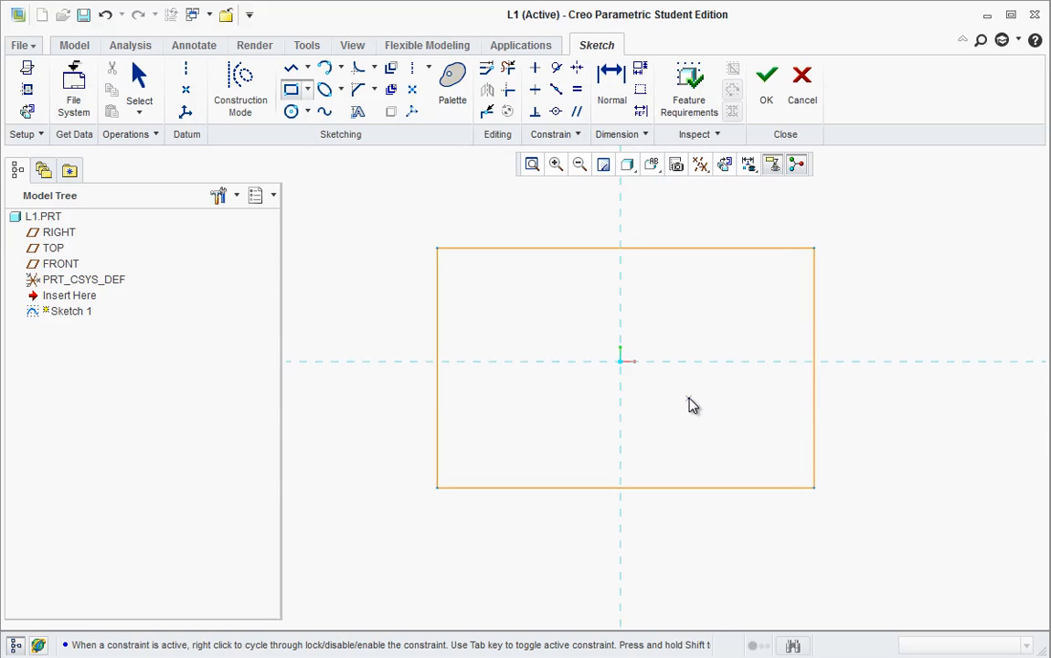
middle_click(691, 403)
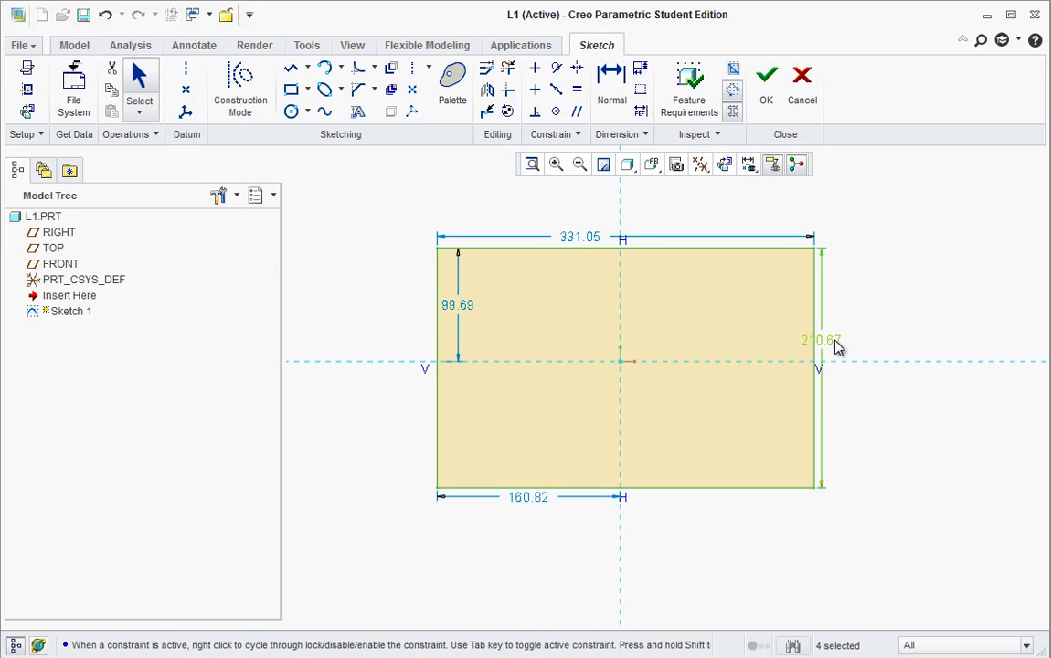
drag(836, 345, 888, 366)
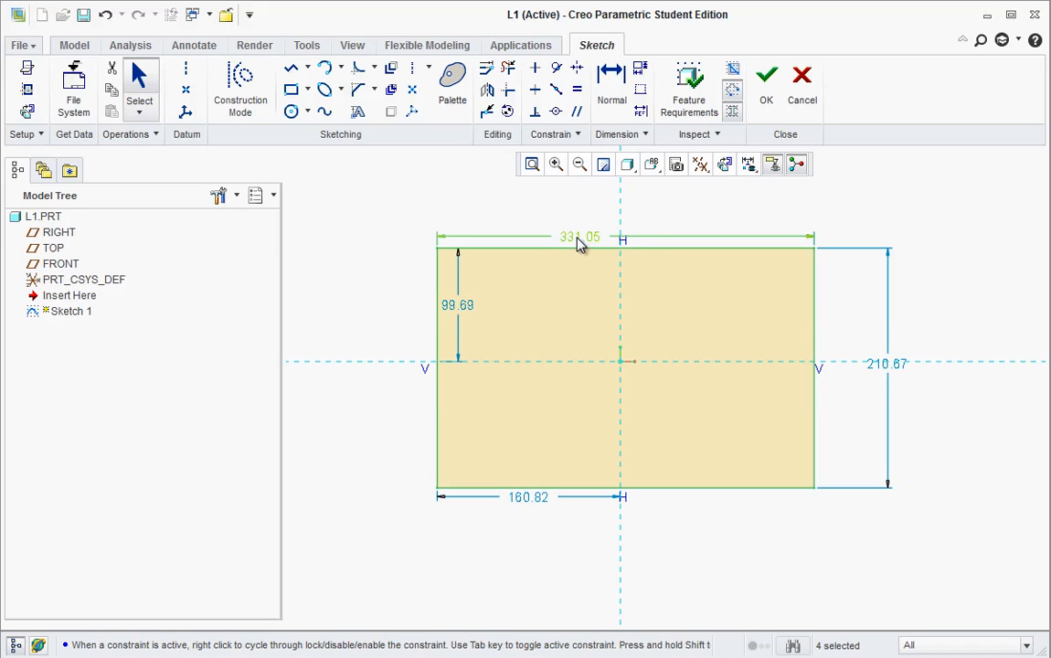
mouse_move(579, 241)
mouse_down()
mouse_move(609, 206)
mouse_move(619, 221)
mouse_up()
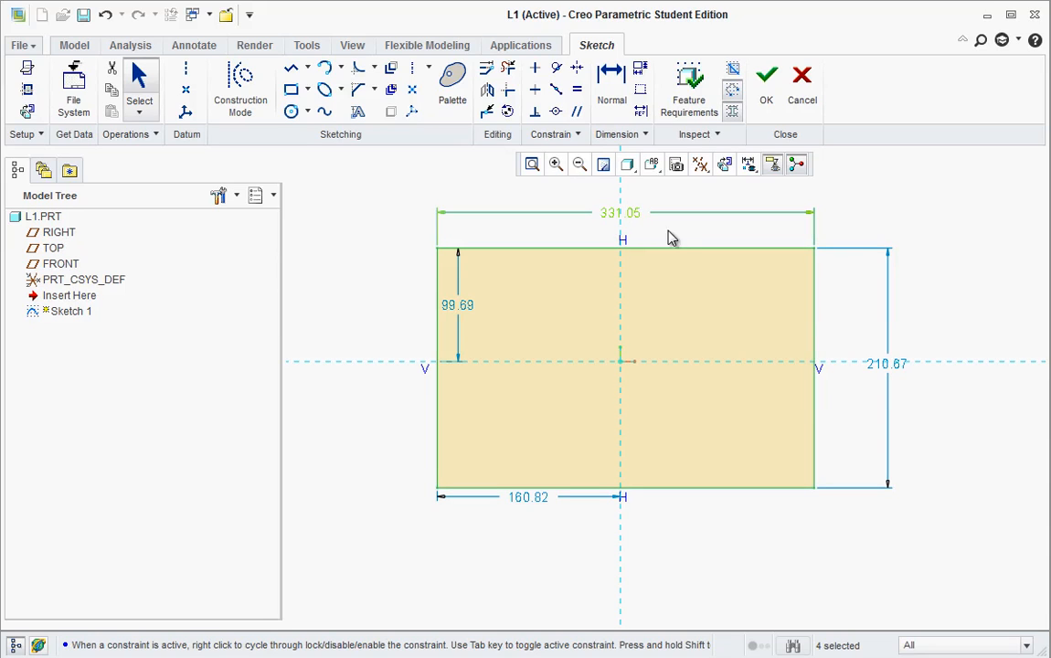
drag(539, 502, 529, 527)
drag(450, 310, 413, 335)
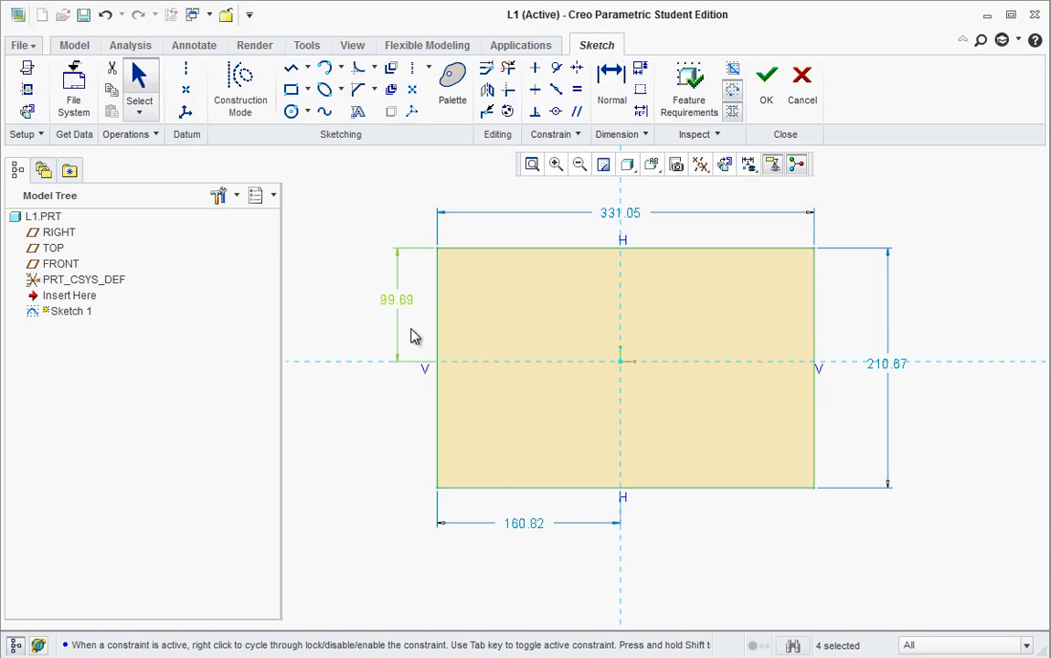
scroll(545, 438, down, 1)
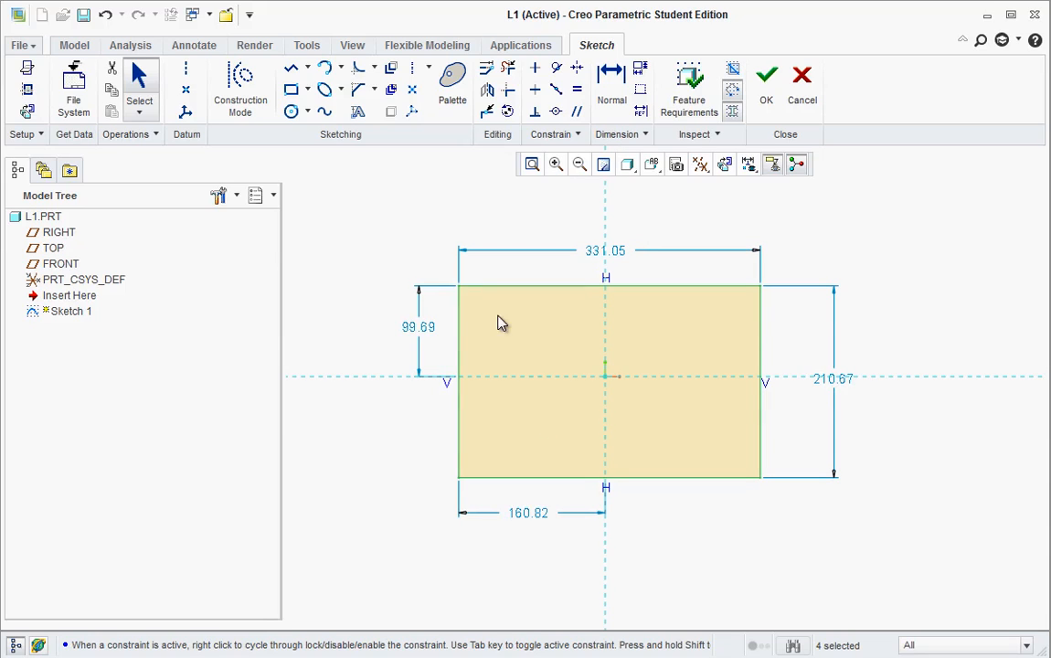
mouse_move(347, 188)
mouse_down()
mouse_move(736, 469)
mouse_move(880, 557)
mouse_up()
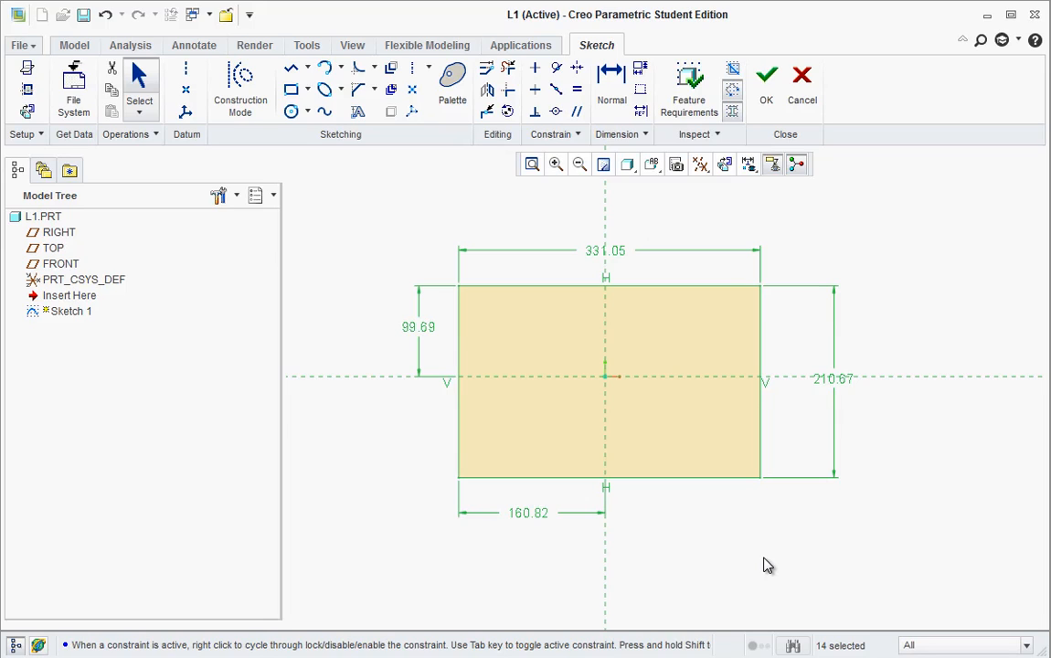
key(Delete)
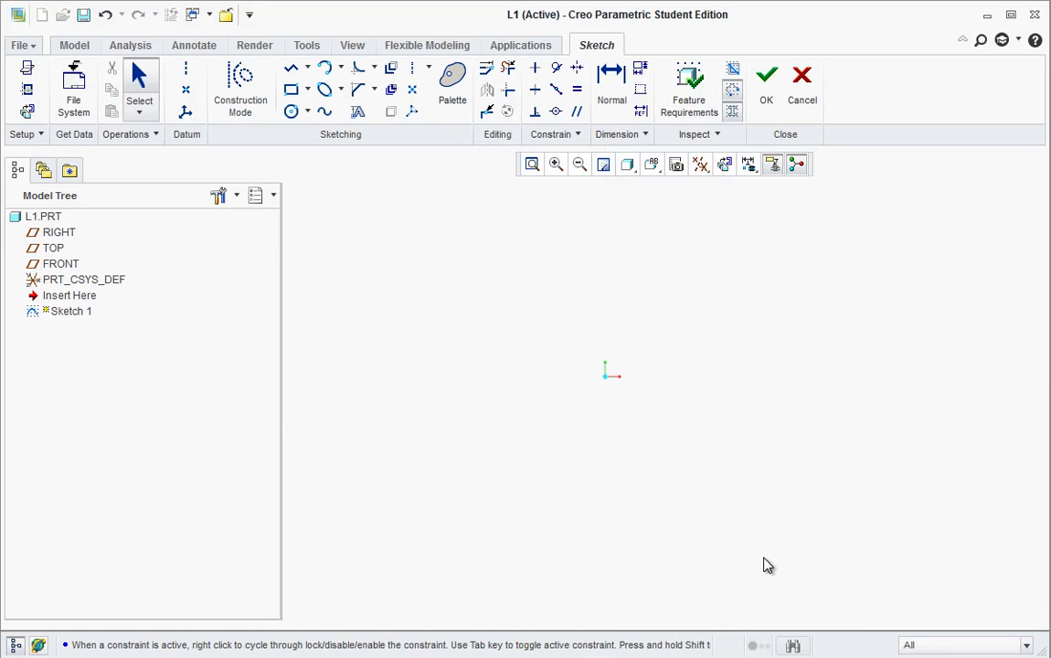
Sketch a corner rectangle around the origin, about 105 wide and 74 high, and delete it.
click(300, 94)
click(558, 346)
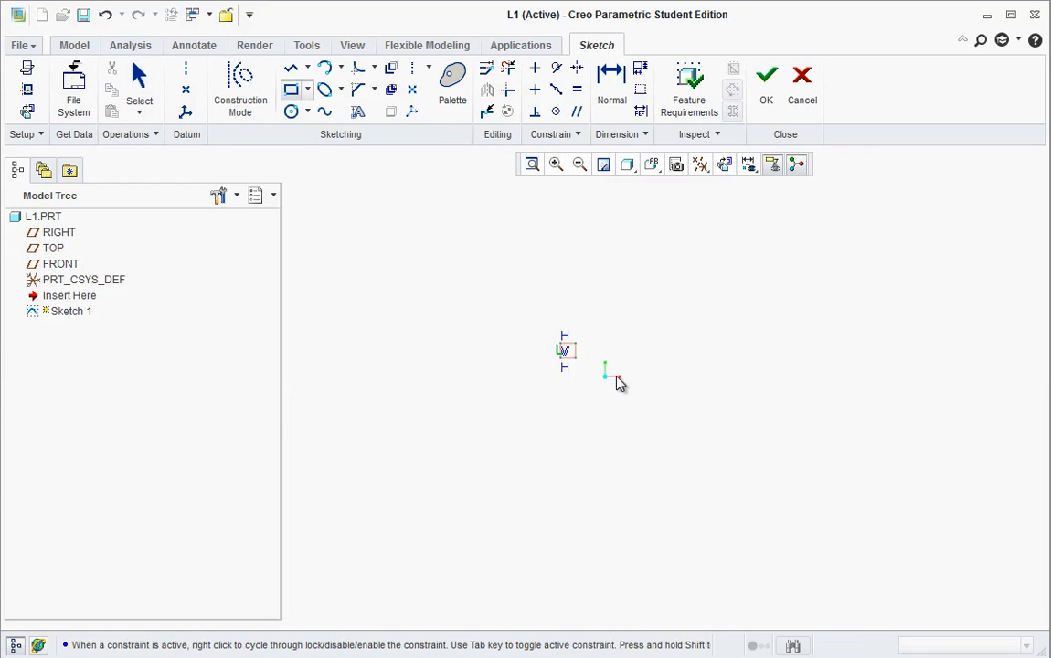
click(656, 410)
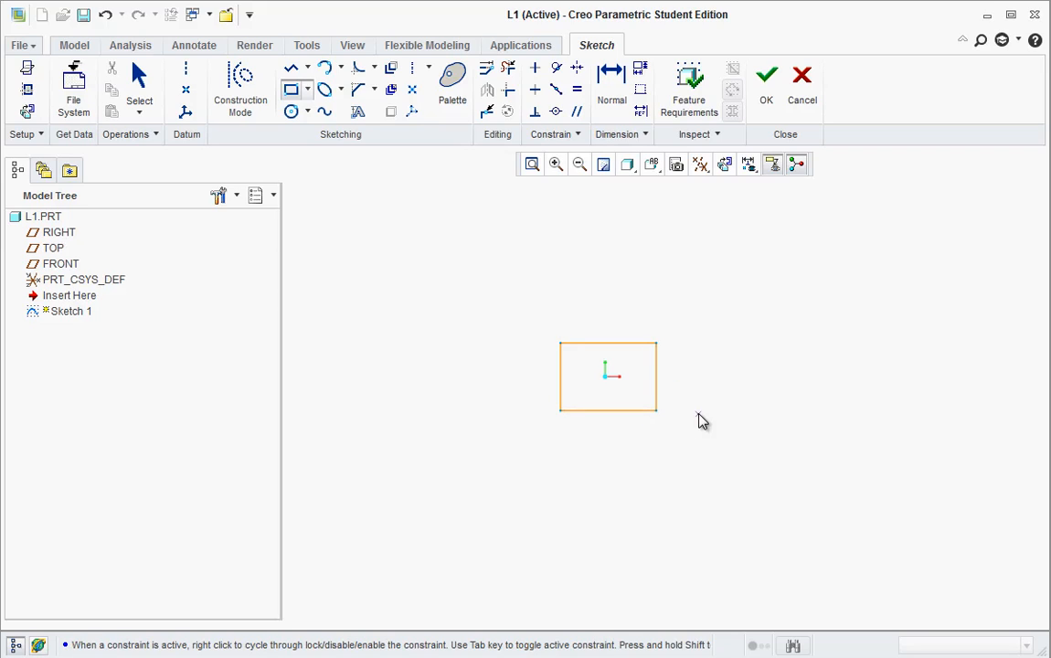
click(308, 91)
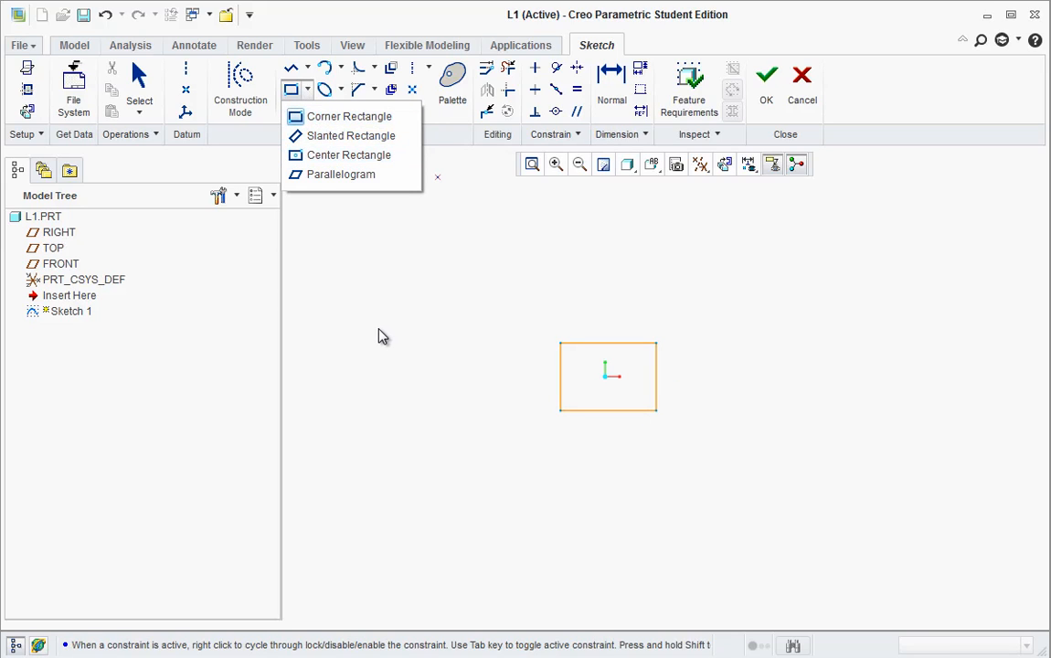
click(487, 312)
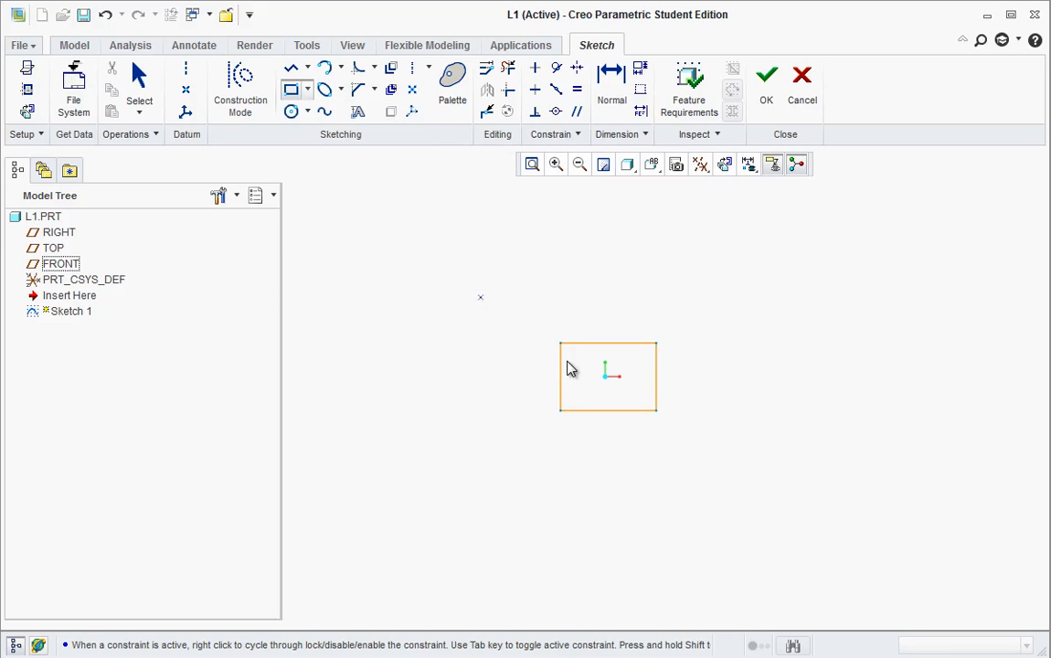
middle_click(683, 457)
drag(530, 296, 713, 456)
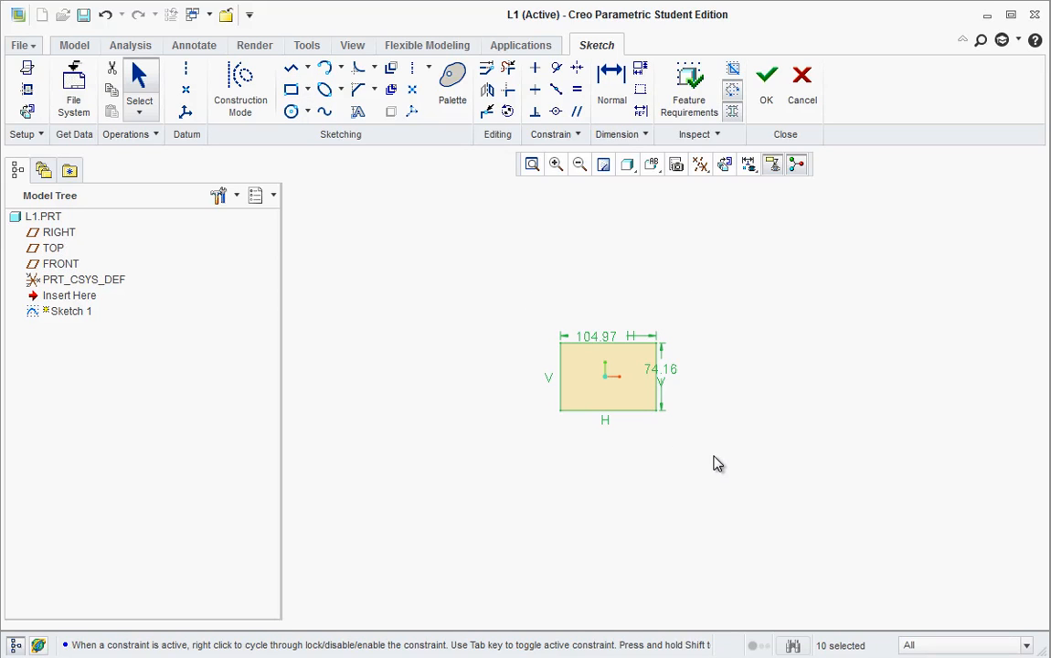
key(Delete)
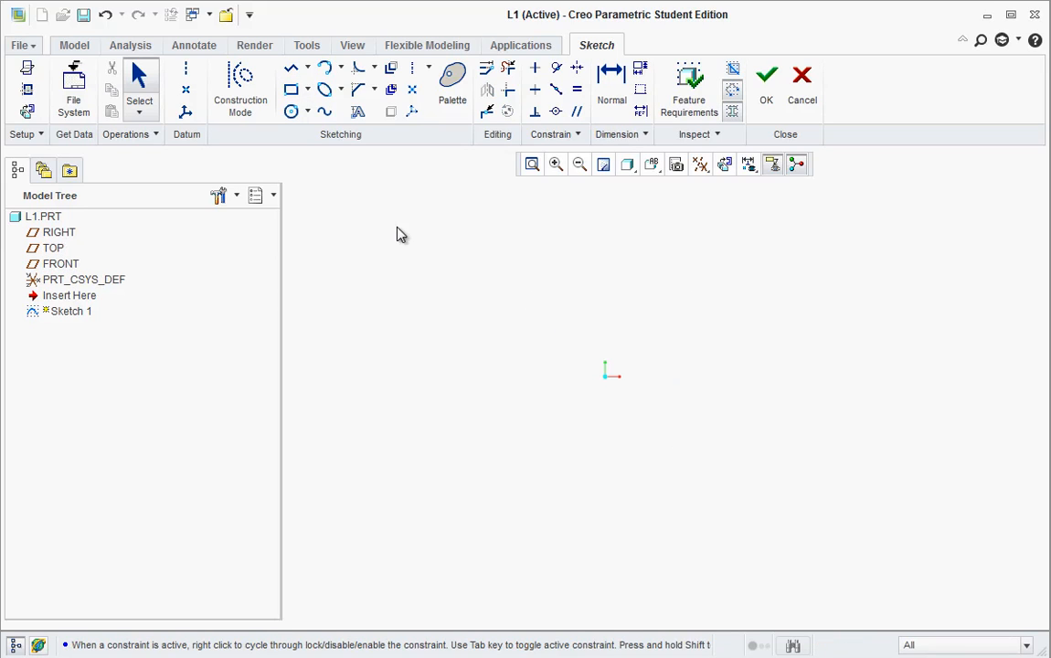
Cancel the emptied sketch and quit Sketcher without saving its modifications.
click(307, 90)
click(338, 155)
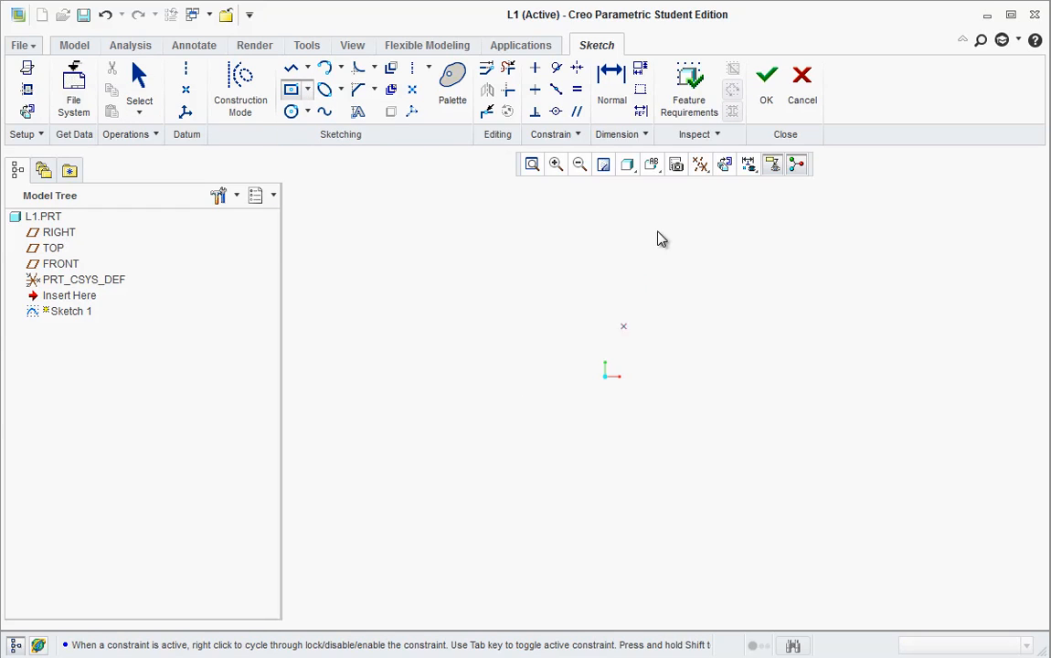
click(700, 166)
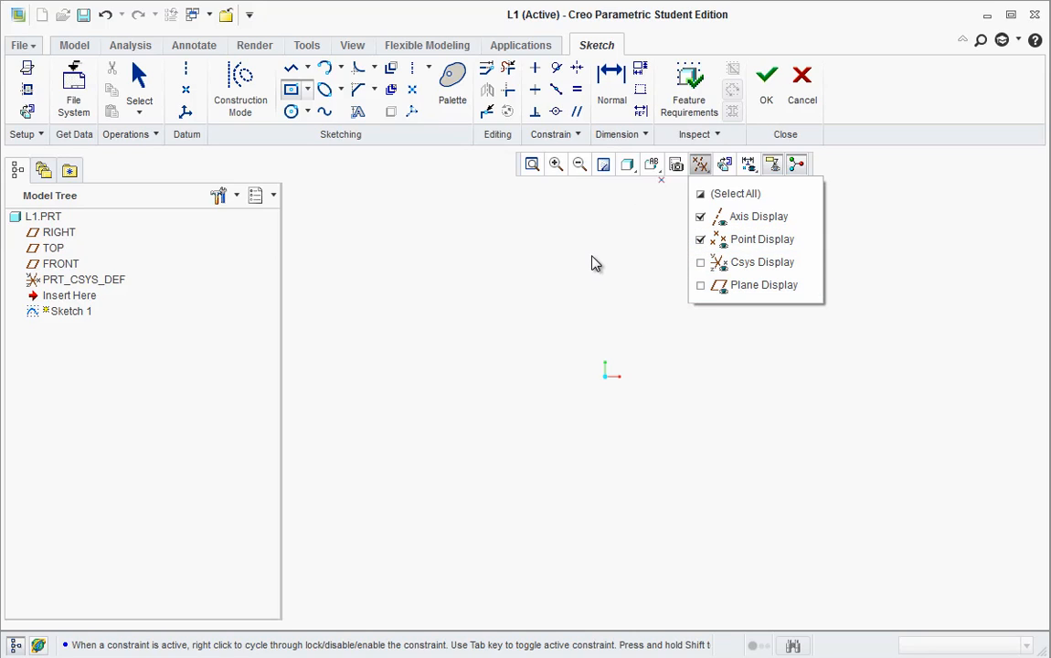
click(598, 283)
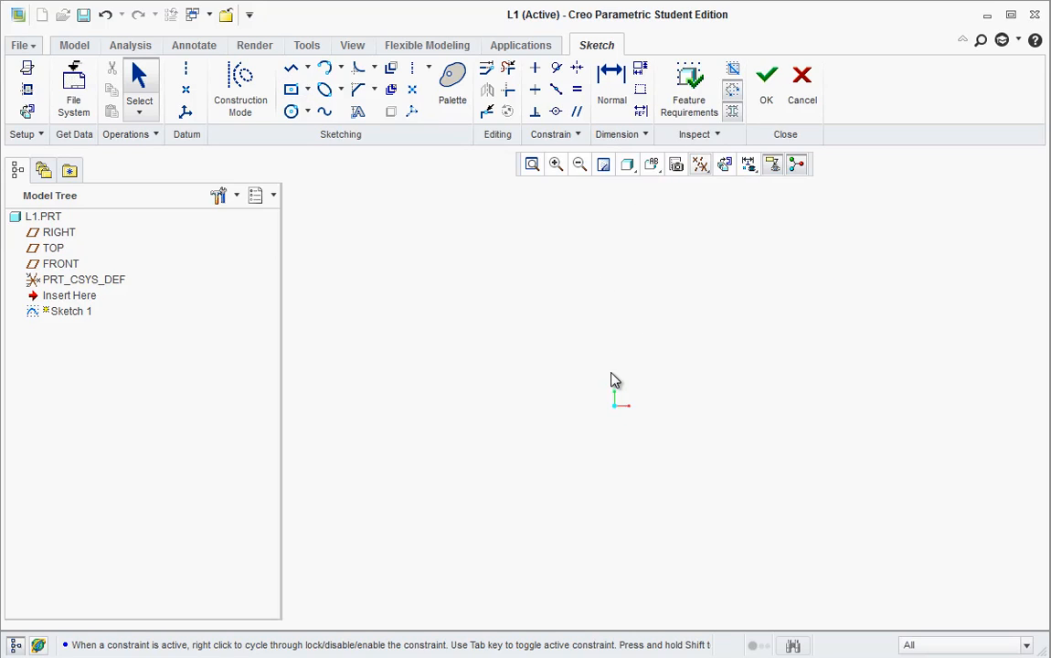
click(800, 101)
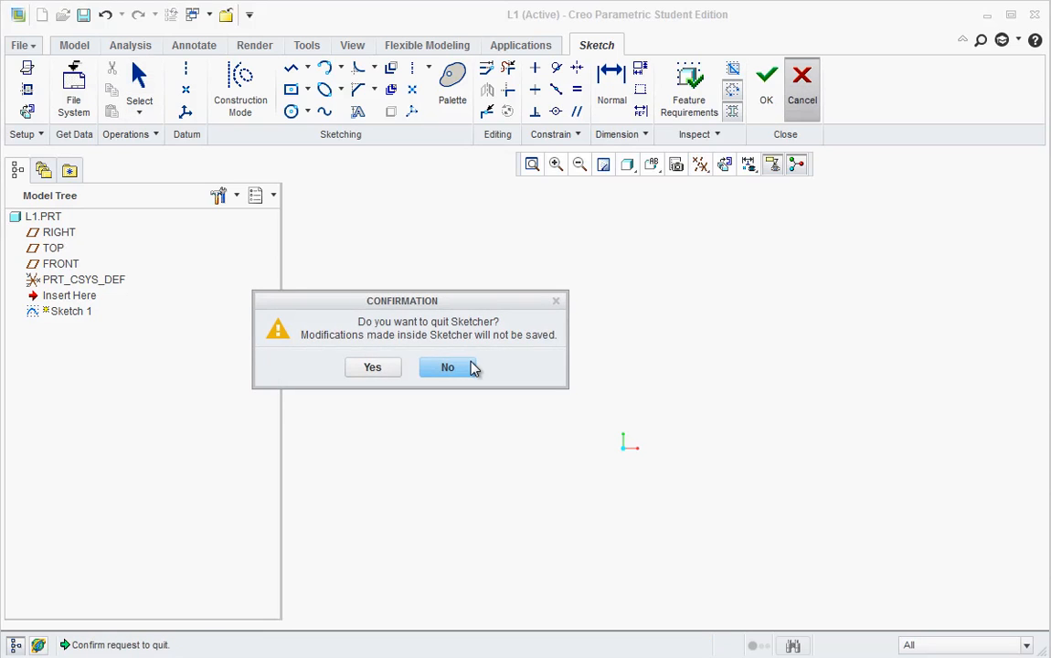
click(387, 368)
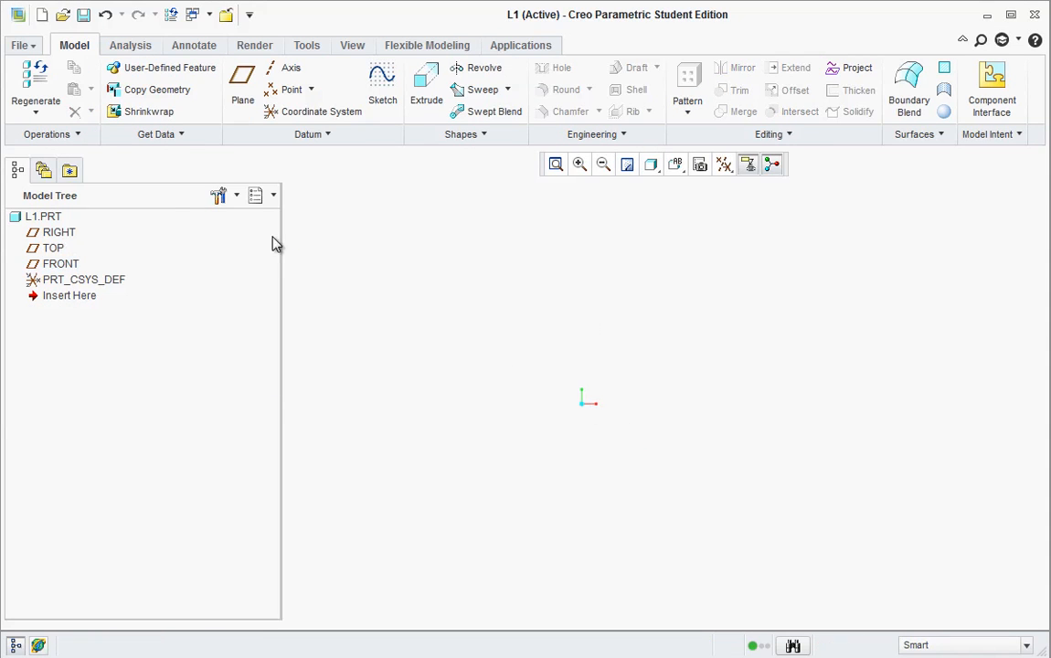
Start a new sketch on the FRONT datum plane and draw a center rectangle on the origin, about 217 wide and 110 high.
click(56, 263)
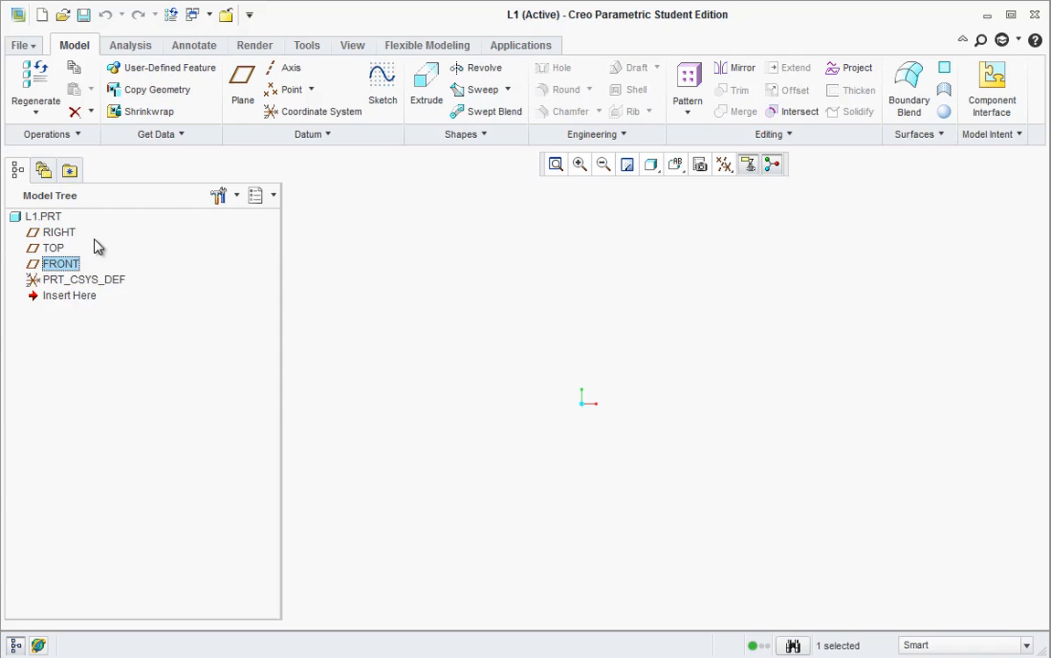
click(384, 91)
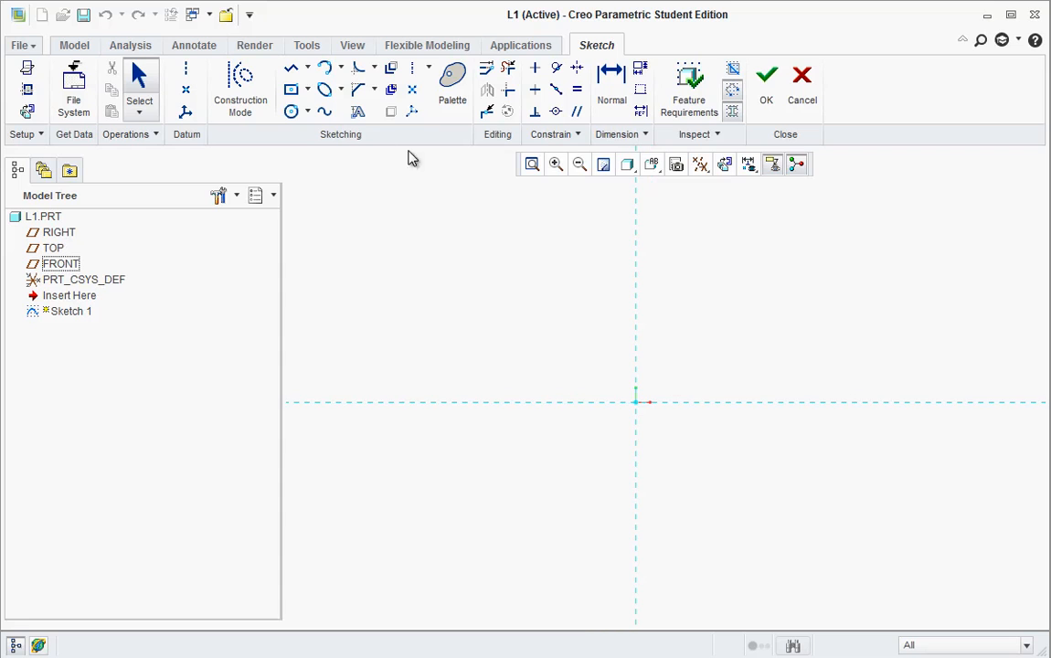
click(290, 88)
click(635, 402)
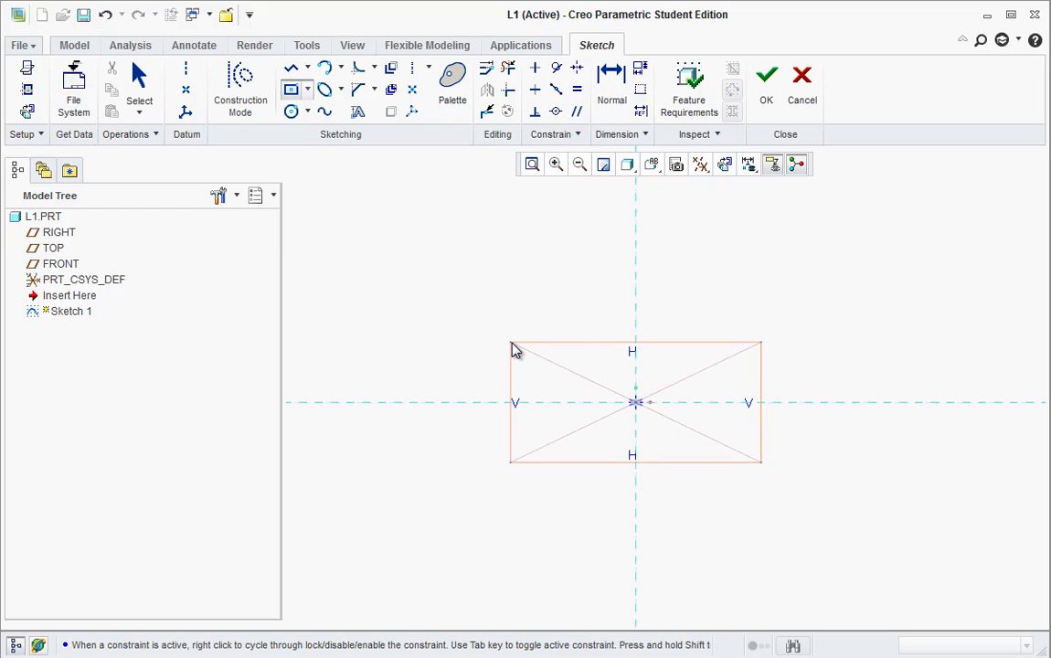
click(513, 342)
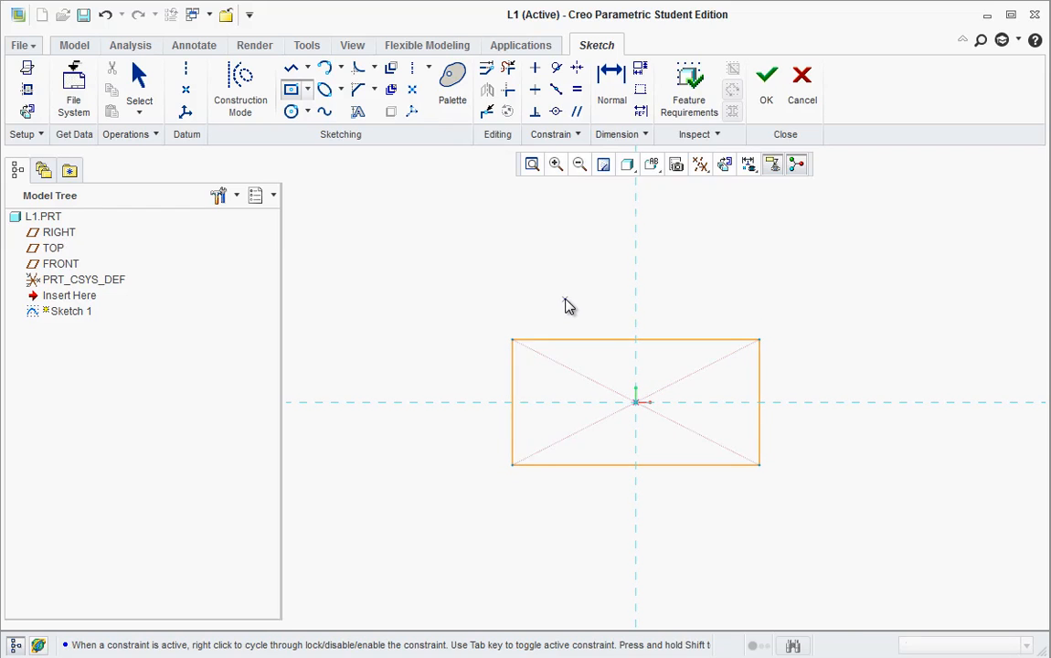
middle_click(566, 306)
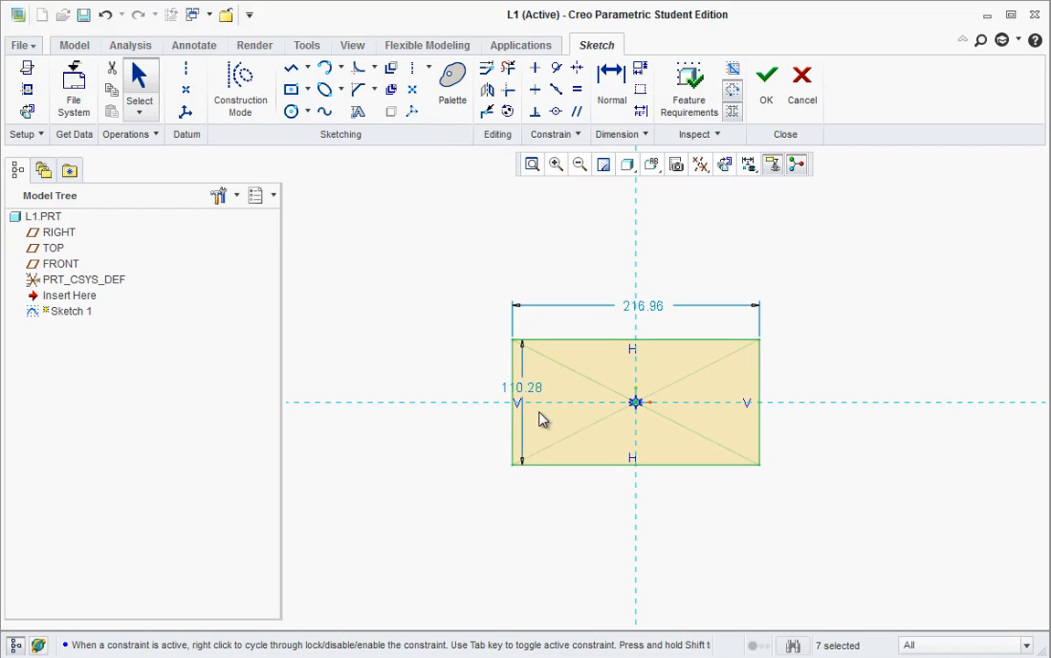
Move the height dimension outside the rectangle, and set its height to 3 and its width to 5.
drag(521, 394, 468, 404)
double_click(466, 402)
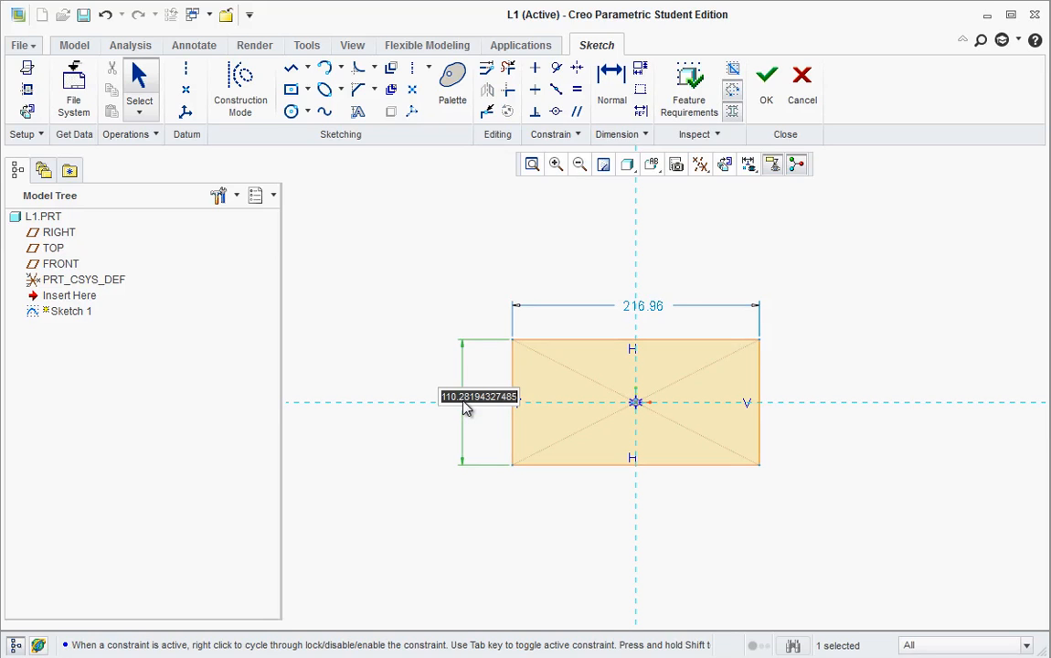
text(3)
key(Return)
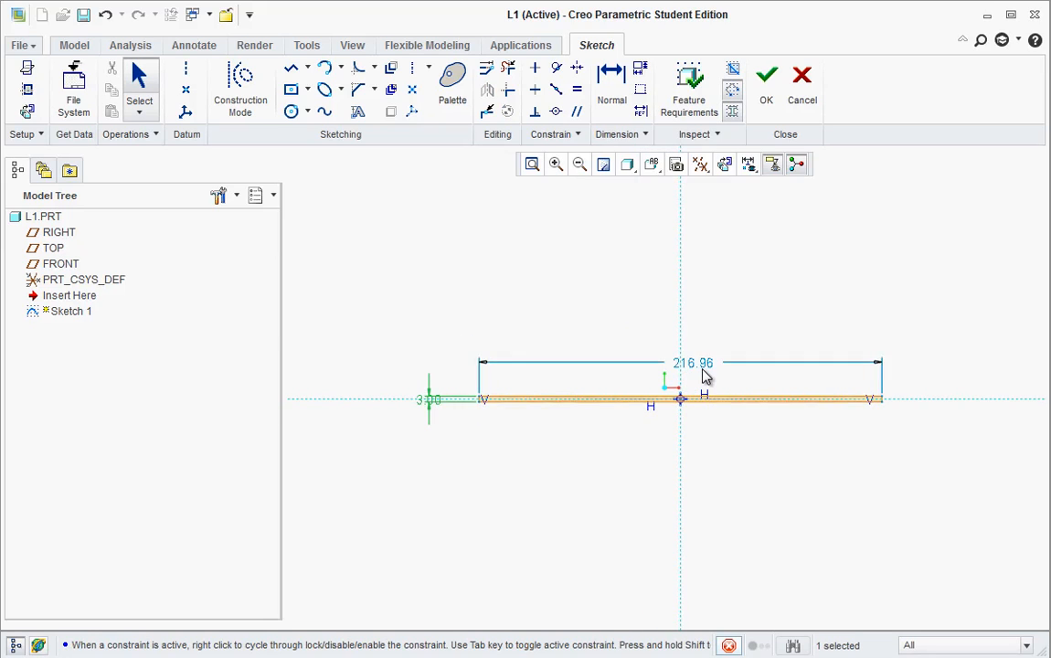
double_click(700, 359)
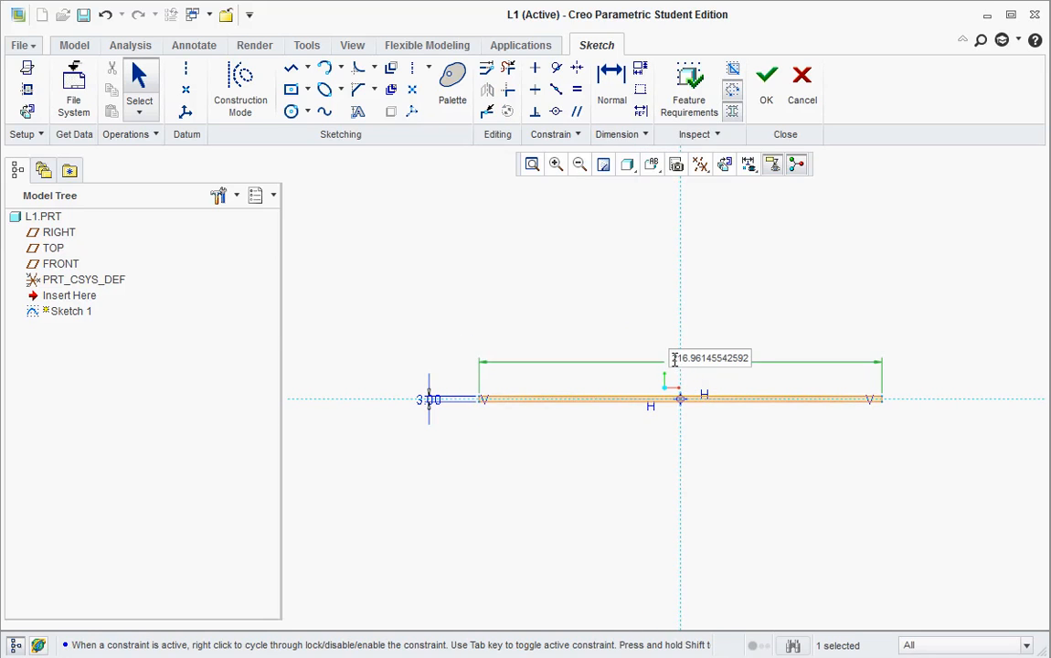
drag(673, 359, 737, 358)
text(5)
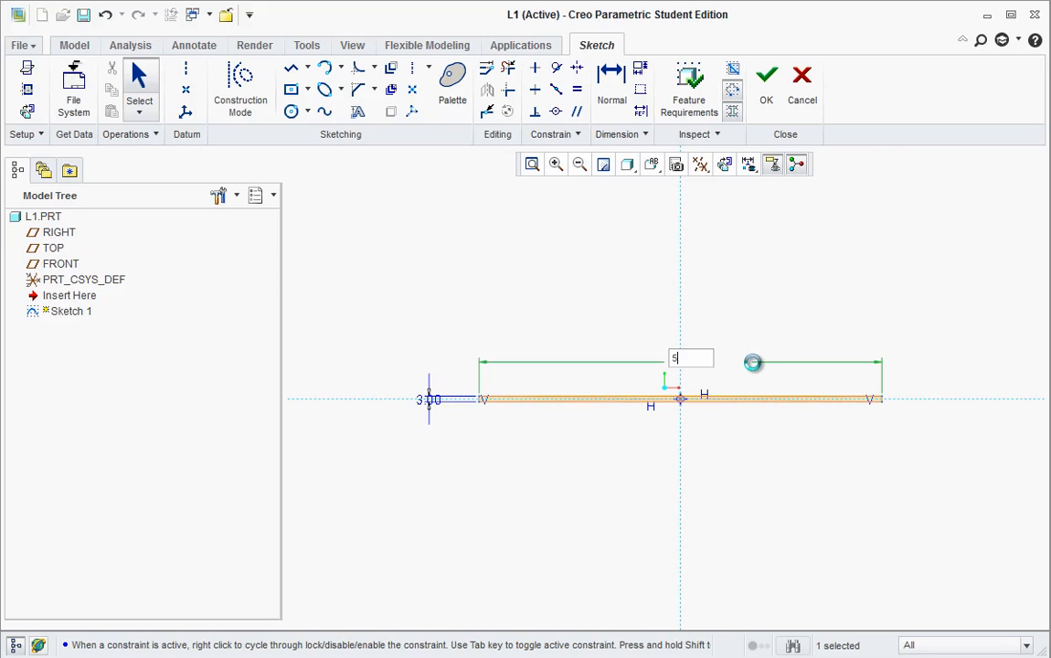
key(Return)
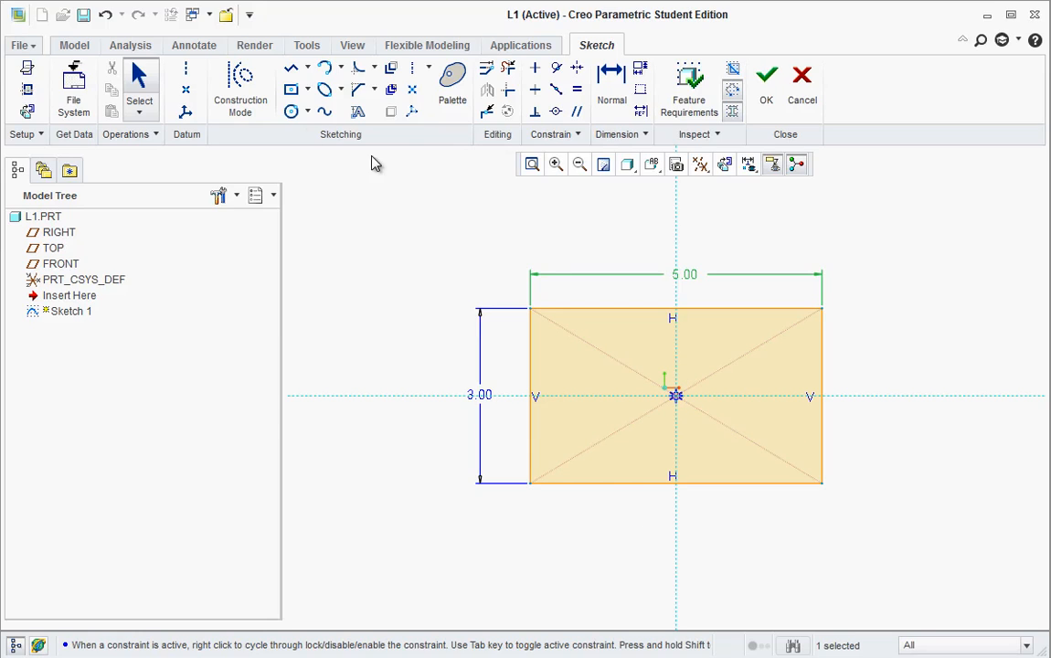
Draw four equal, aligned circles about 0.57 in diameter inside the rectangle, one near each corner.
click(293, 112)
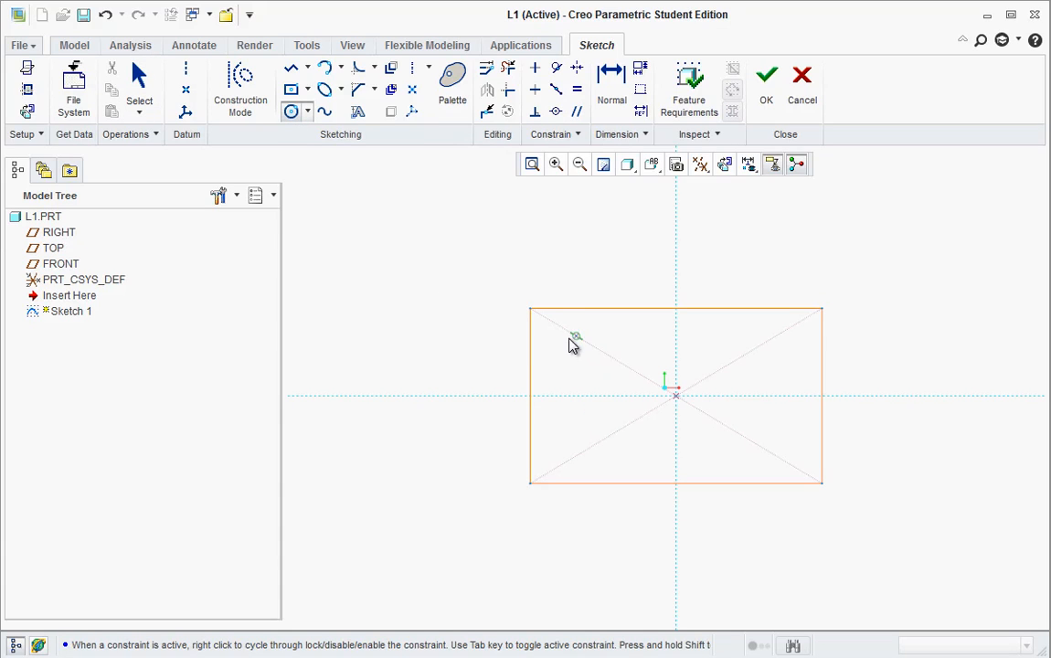
click(574, 349)
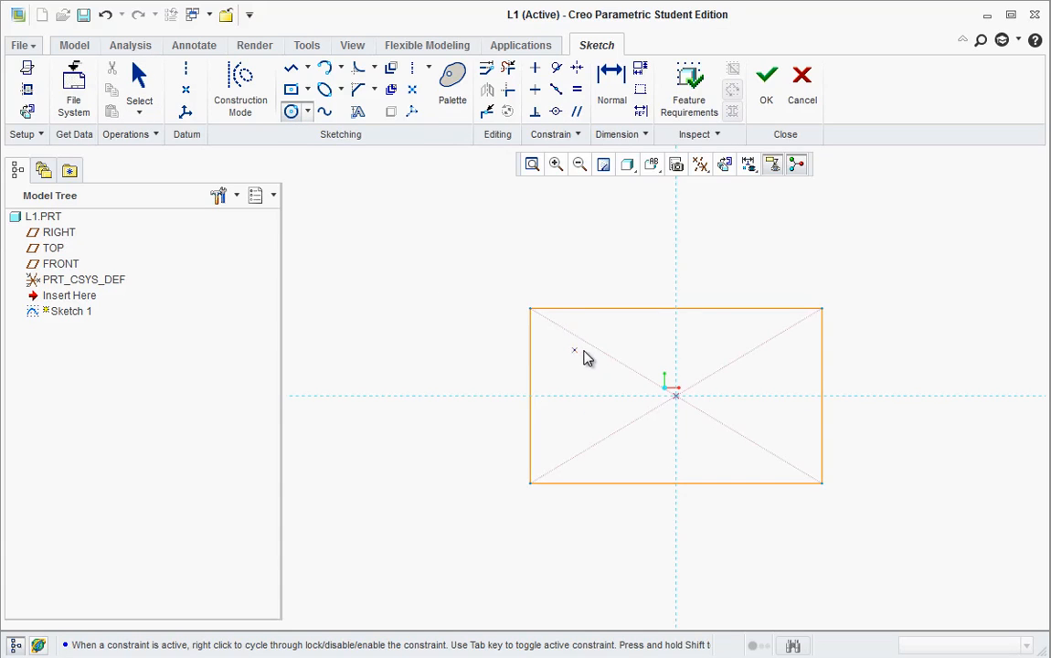
click(591, 350)
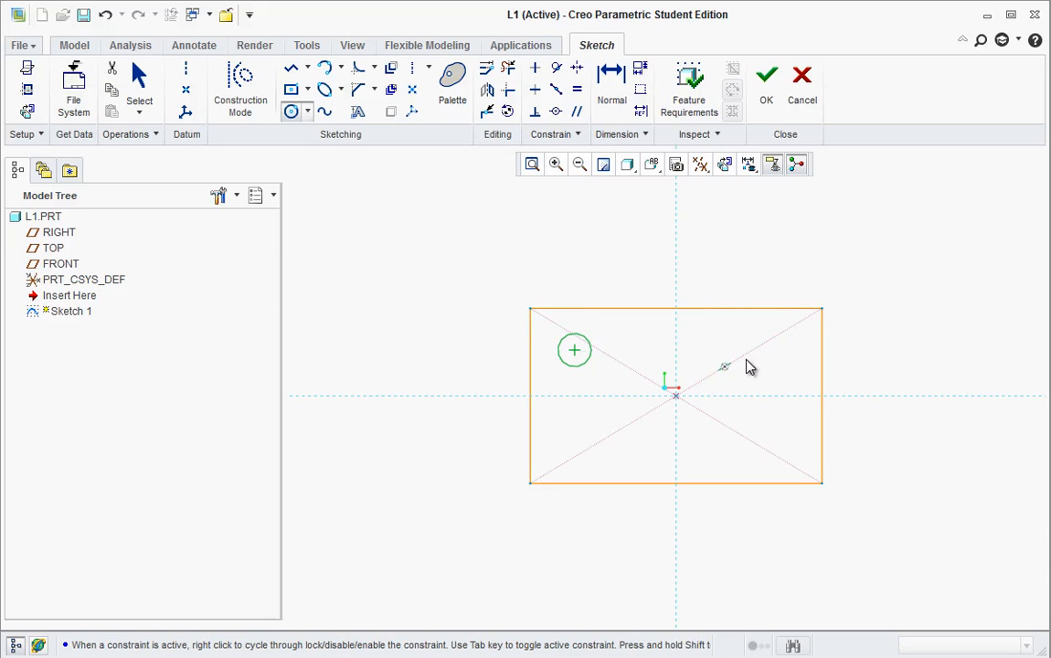
click(782, 351)
click(793, 368)
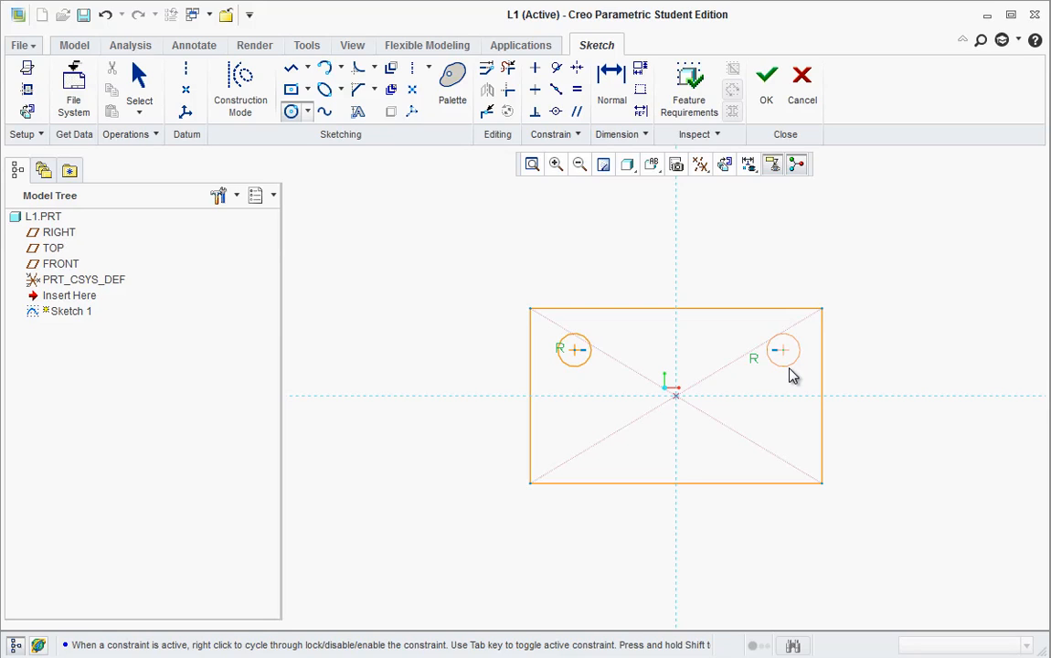
click(792, 375)
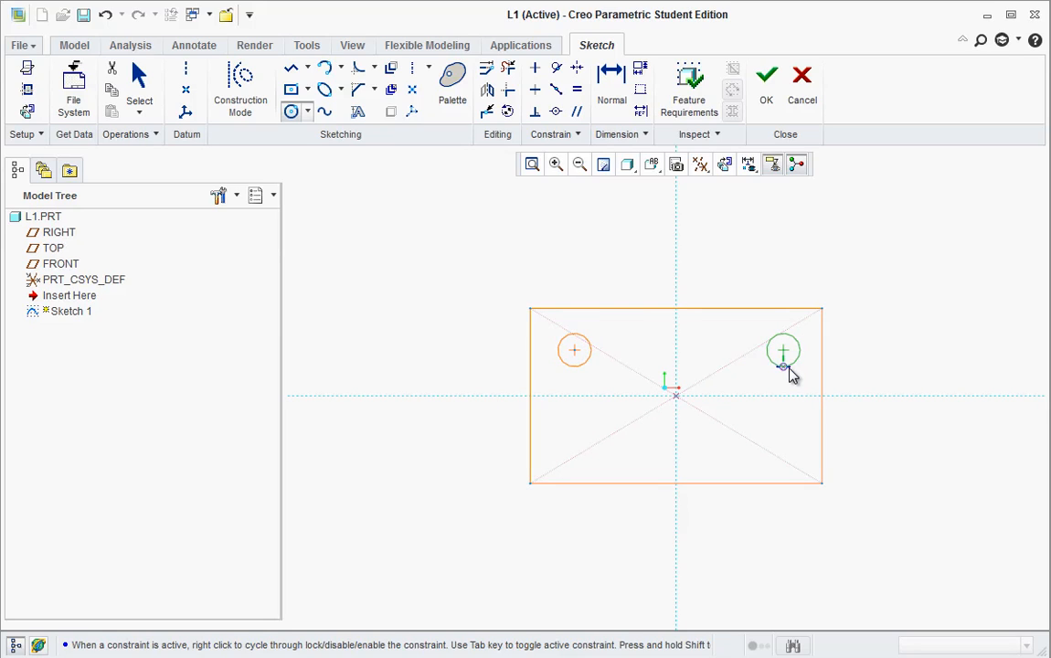
click(784, 446)
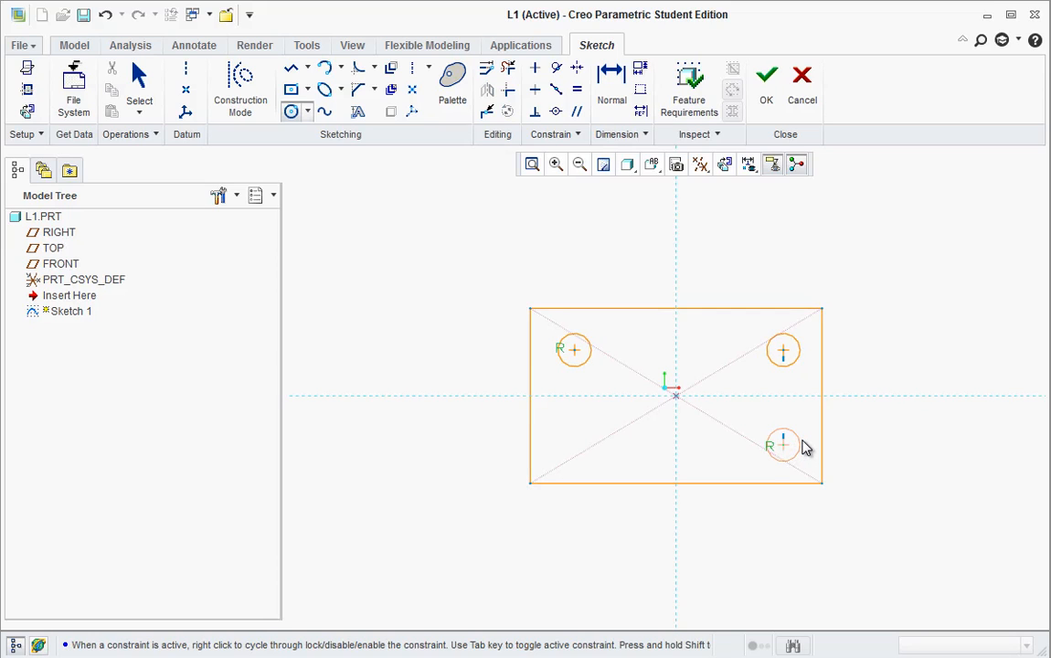
click(804, 447)
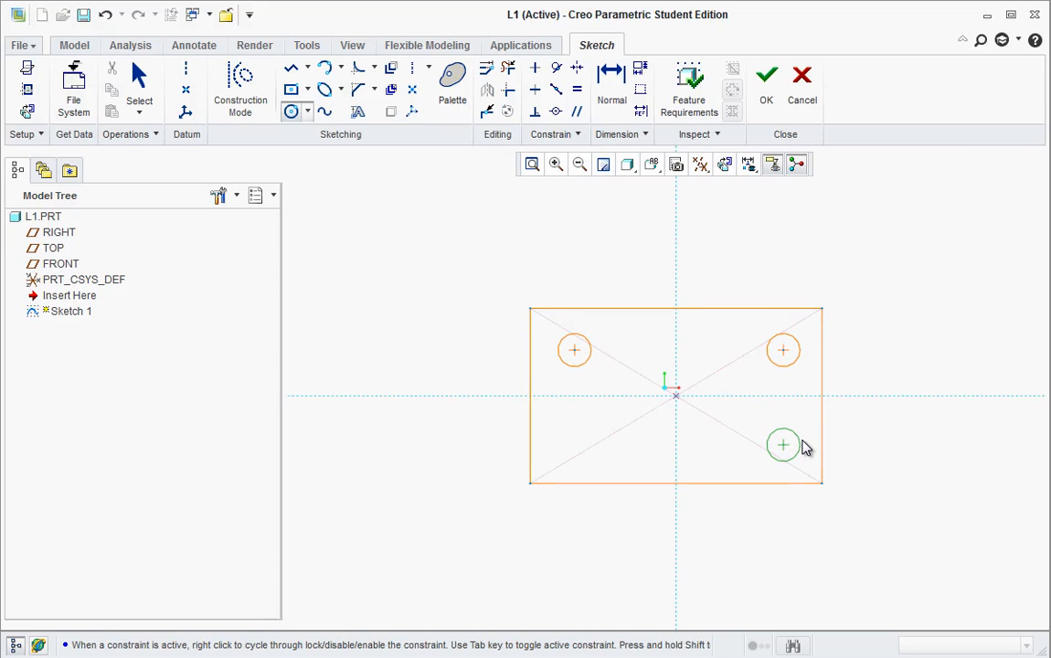
click(573, 445)
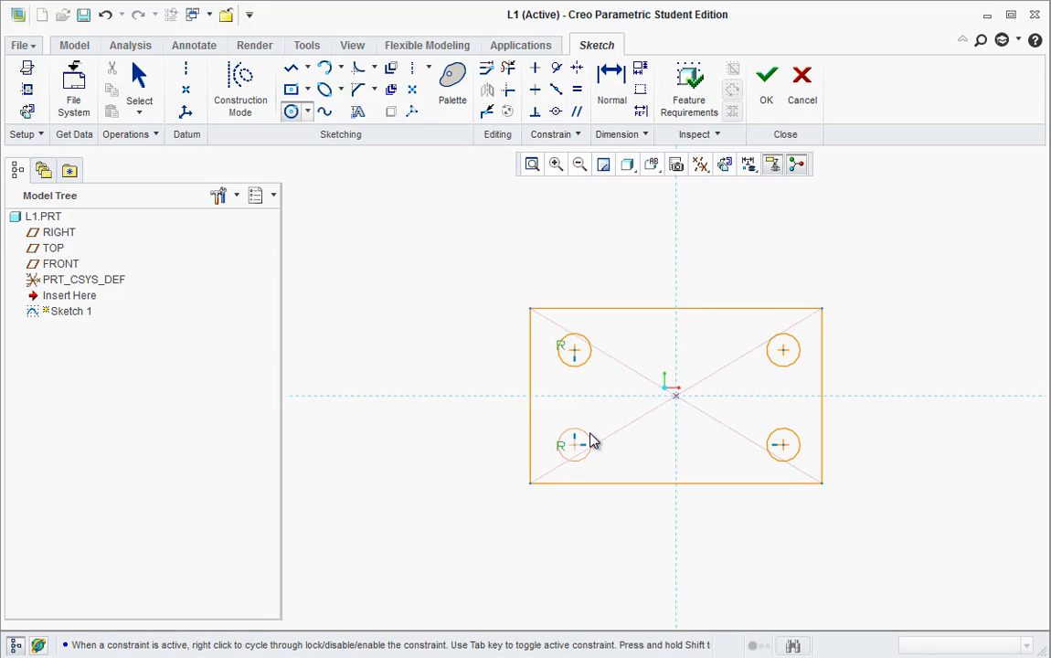
click(591, 442)
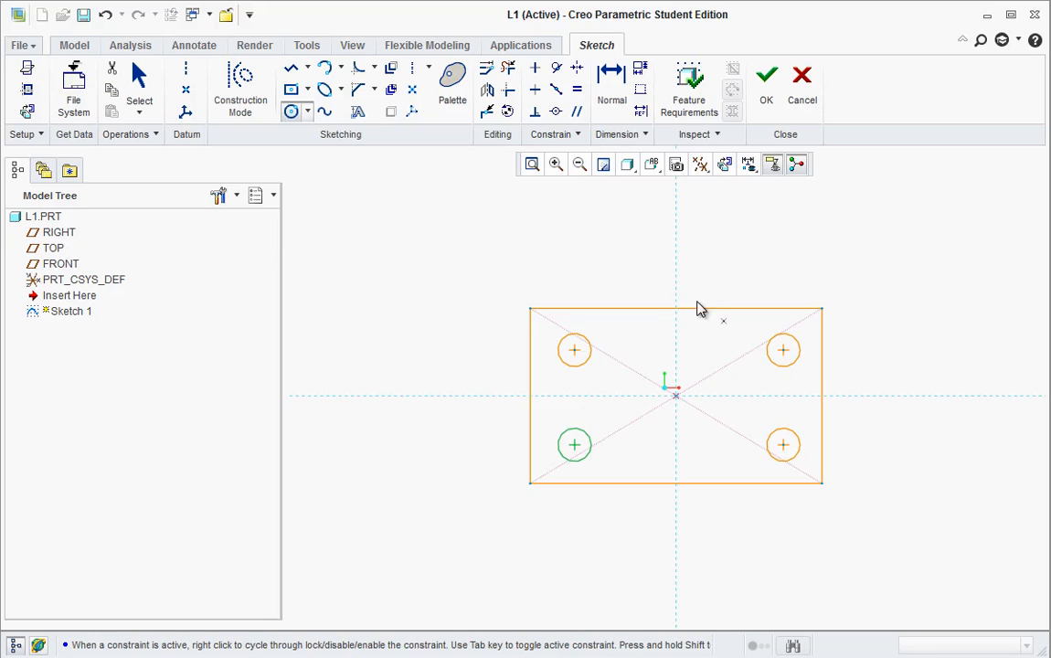
middle_click(638, 276)
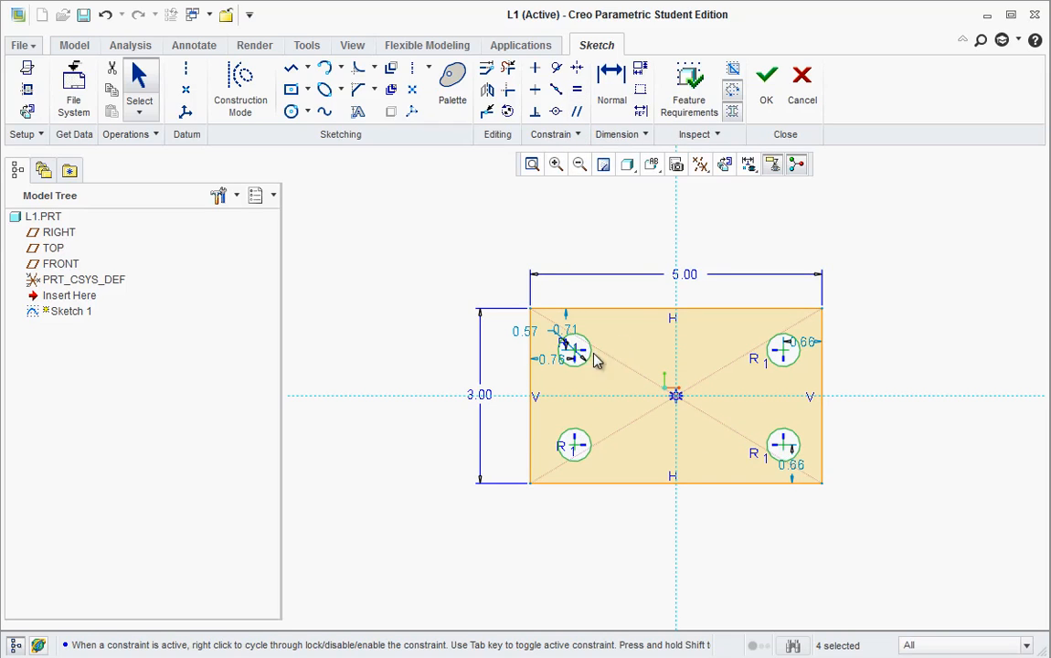
Move the upper-left circle's diameter and edge-offset dimensions outside the rectangle, and shift the rectangle's height dimension farther out.
drag(555, 355, 622, 292)
drag(525, 331, 494, 333)
drag(480, 395, 439, 394)
drag(493, 336, 470, 285)
Switch to the Lab 1 PDF drawing, rotate its page upright and check the hole diameter and edge offsets, then return to Creo Parametric.
key(alt+Tab)
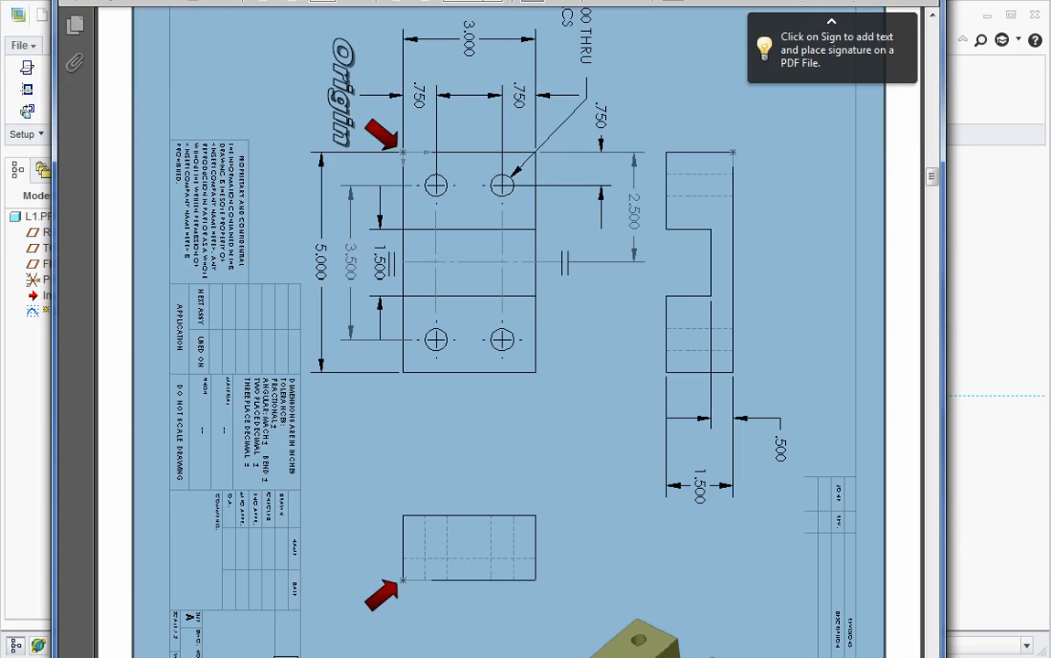
scroll(621, 511, up, 1)
click(893, 370)
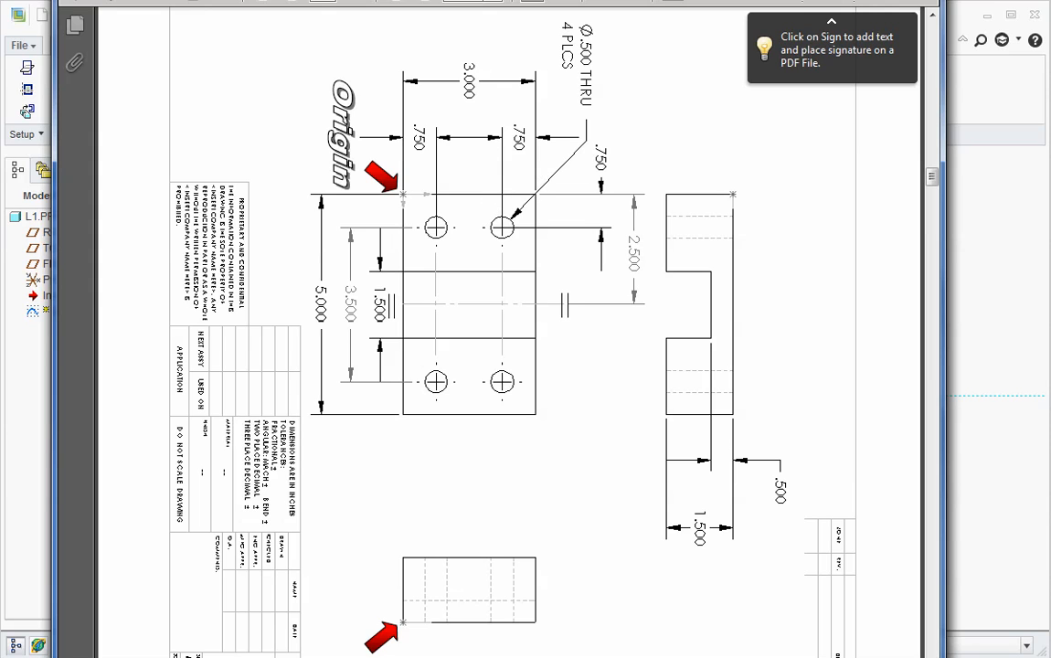
click(129, 0)
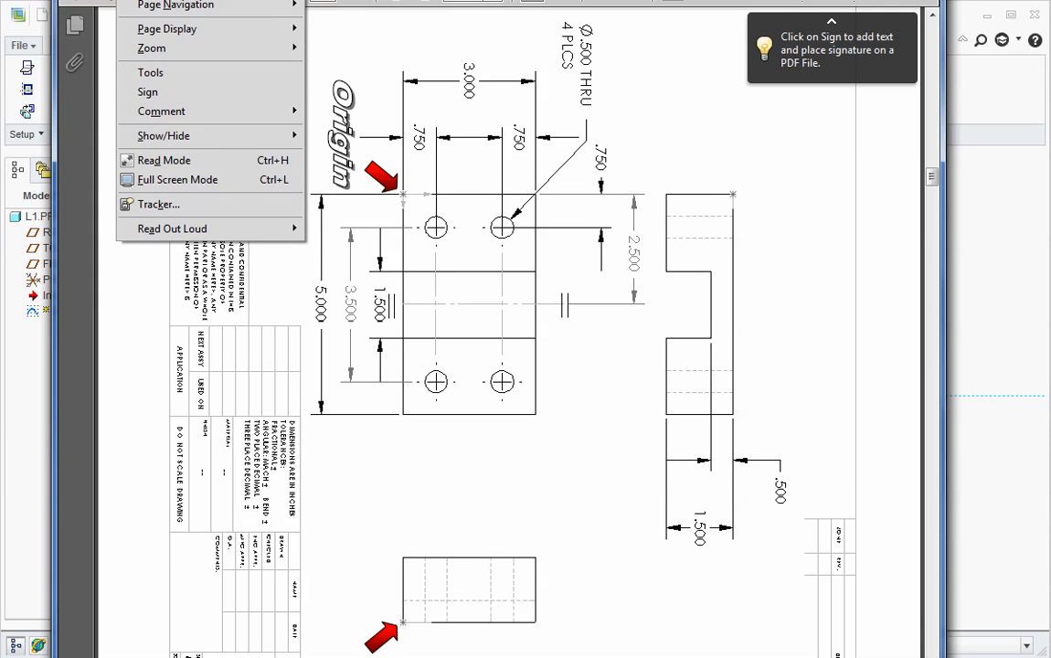
mouse_move(233, 0)
click(357, 5)
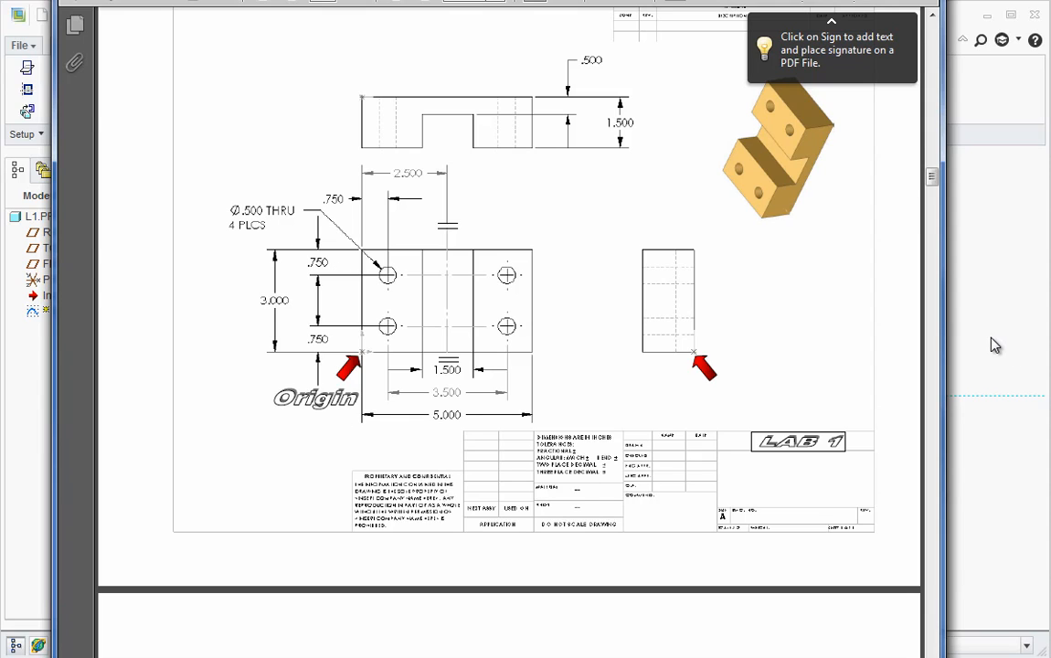
click(969, 16)
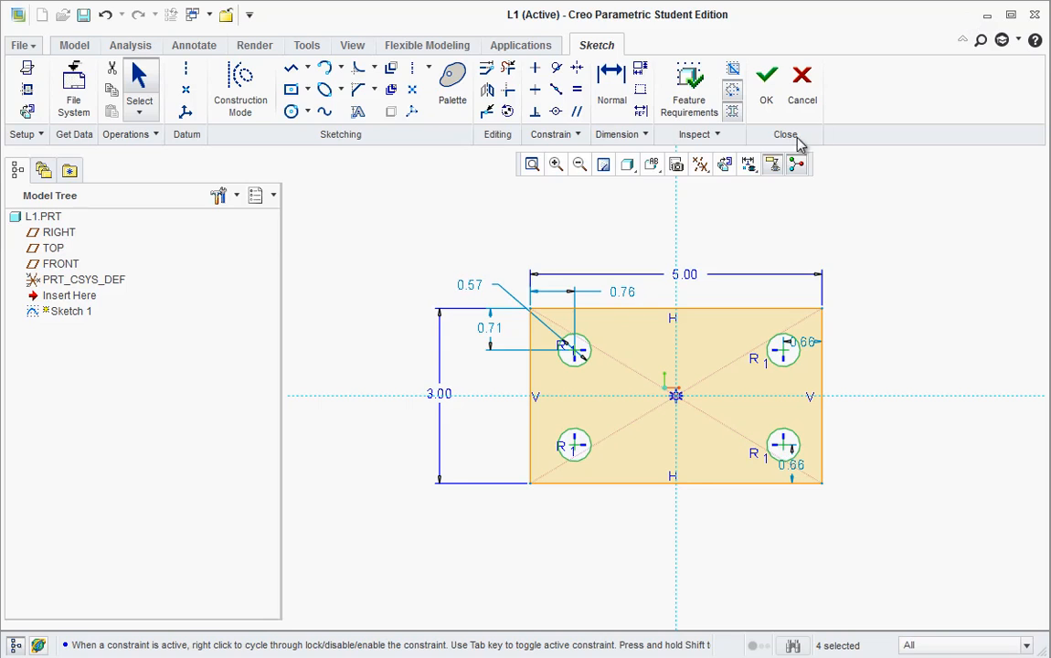
Set the circle diameter to 0.5 and the upper-left circle's offsets from the rectangle's upper and left edges to 0.75 each.
double_click(470, 286)
text(0.5)
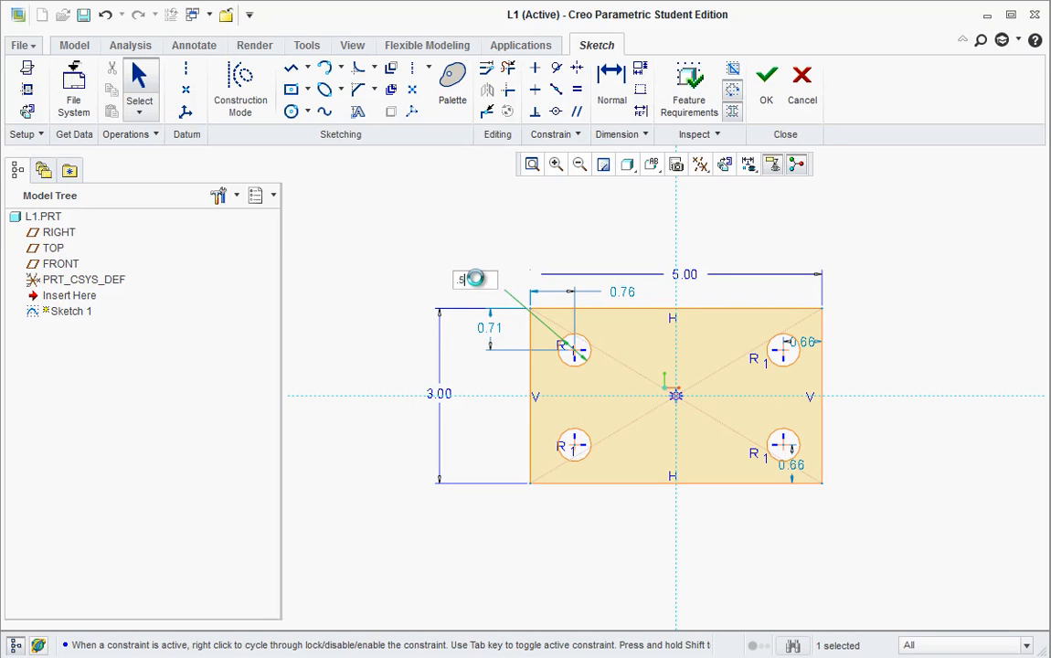
key(Return)
double_click(503, 333)
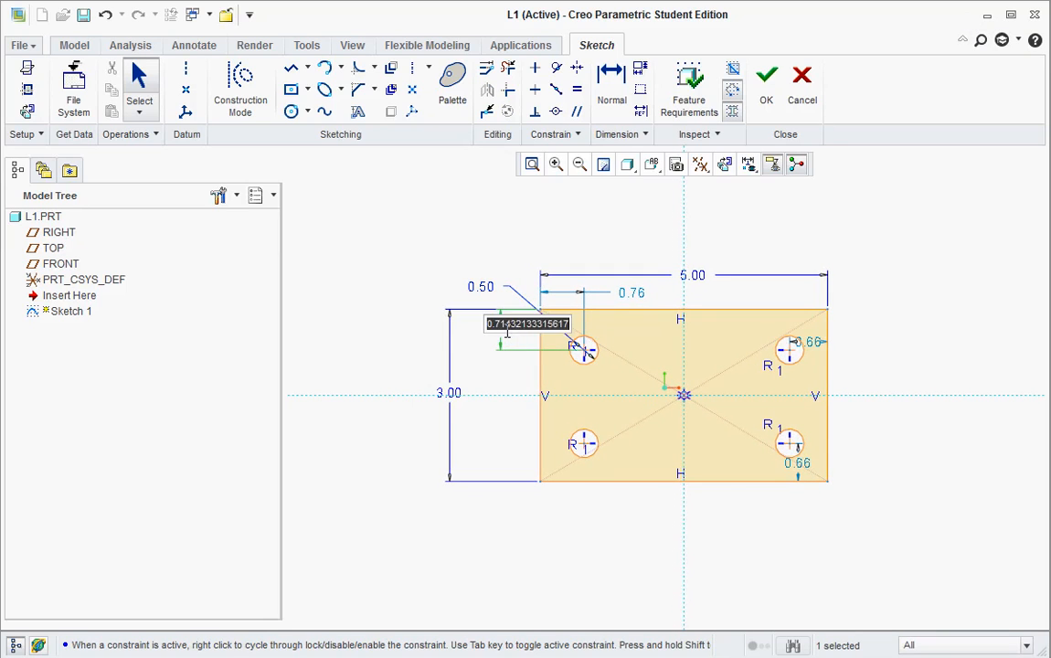
key(BackSpace)
text(.75)
key(Return)
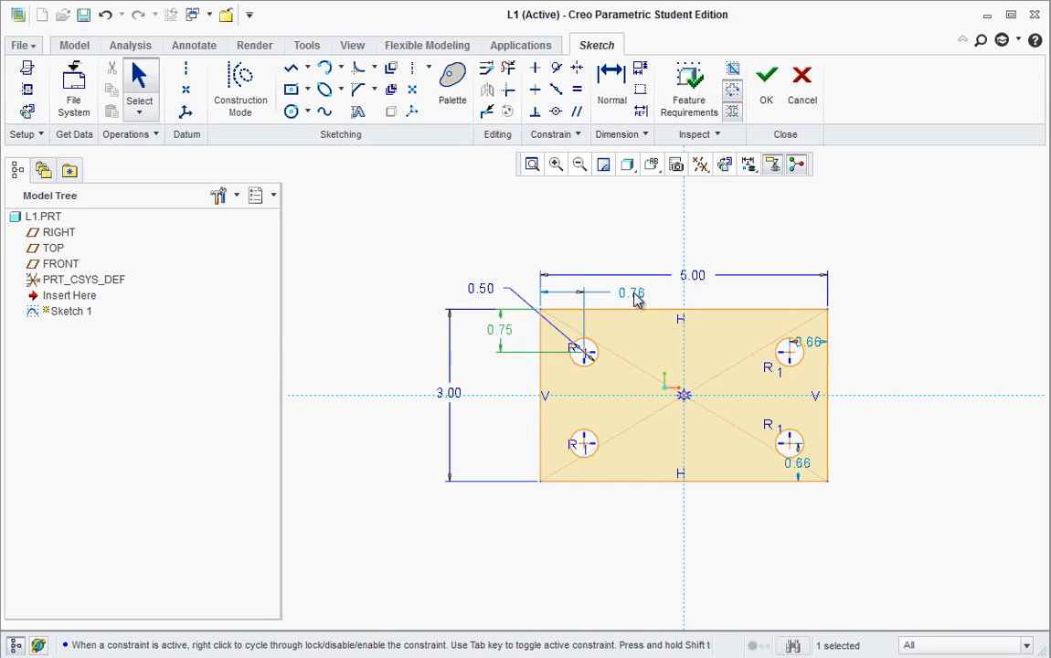
text(.75)
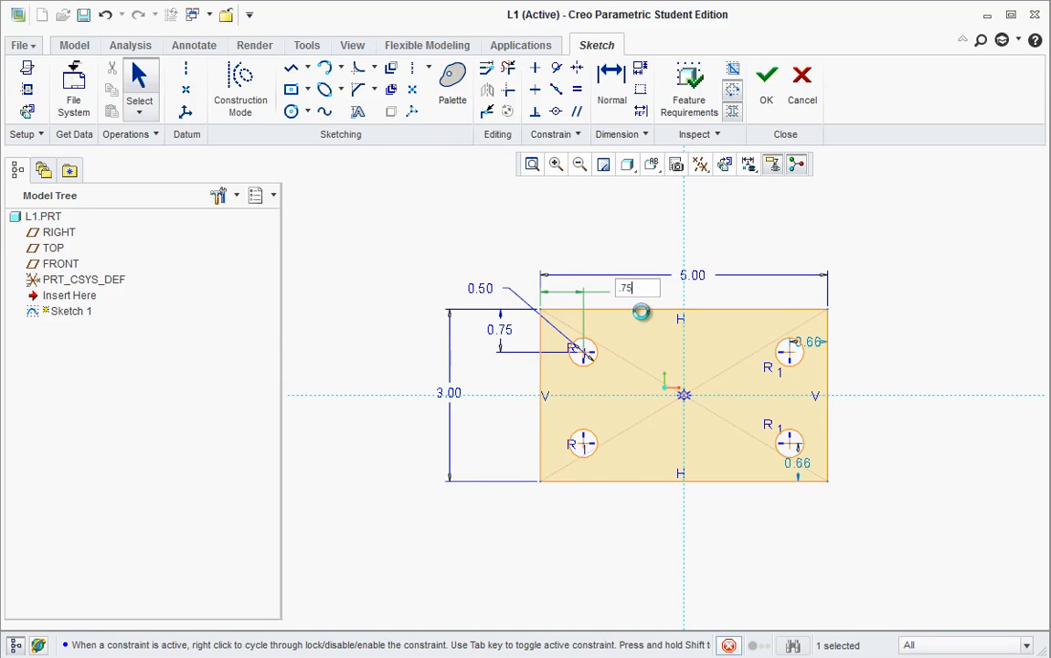
key(Return)
Move the right-hand circles' offset dimensions outside the rectangle, and set their distances to the lower and right edges to 0.75 each.
drag(801, 468, 863, 464)
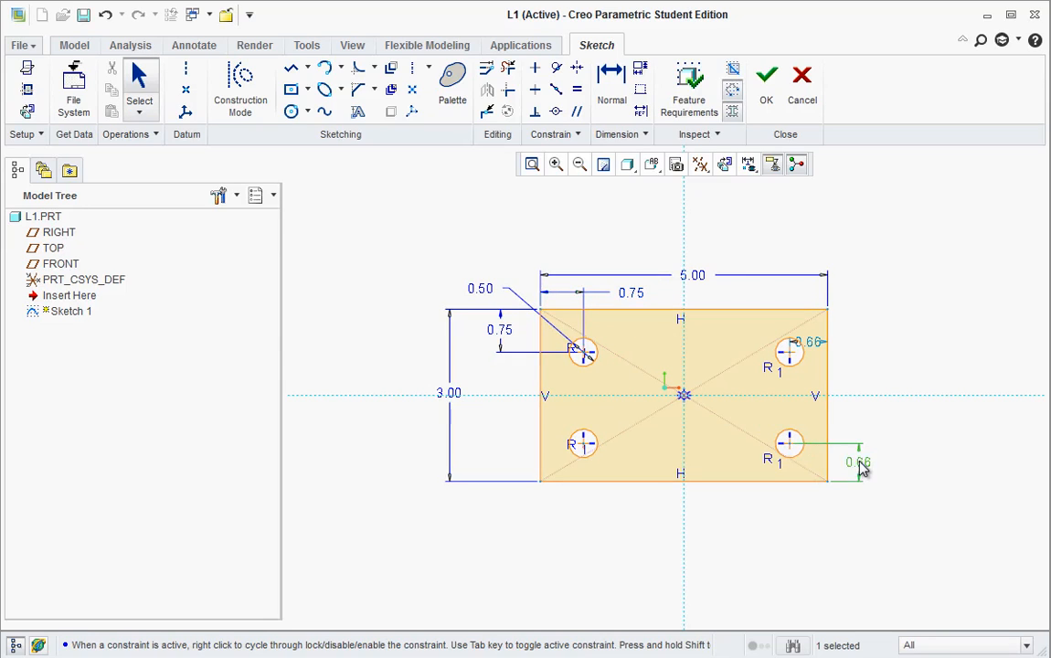
double_click(863, 460)
key(BackSpace)
text(.75)
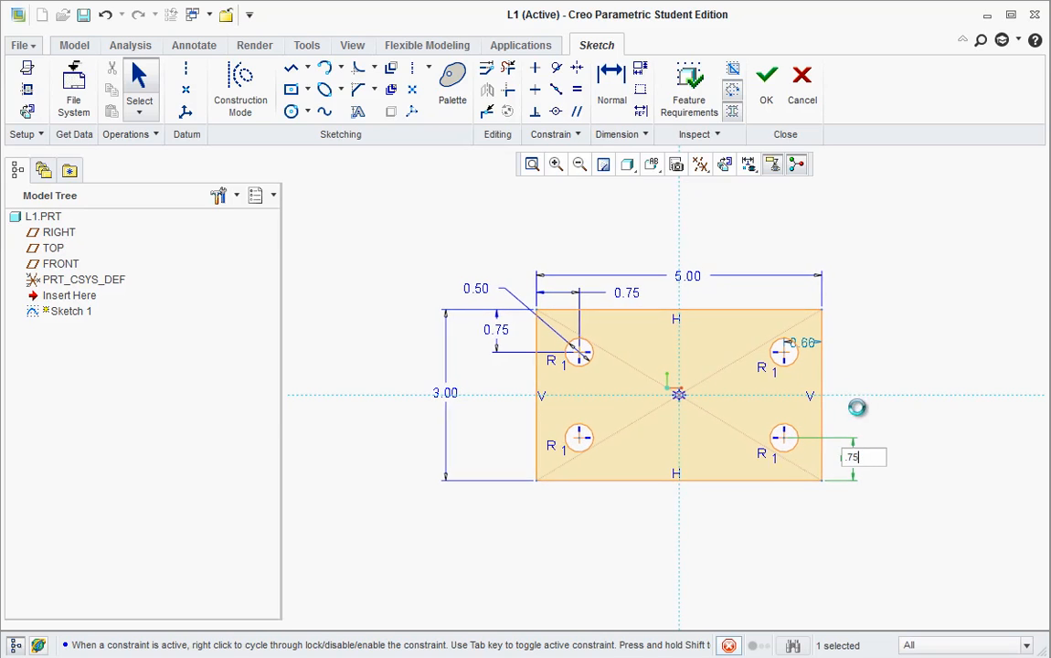
key(Return)
drag(807, 352, 750, 296)
double_click(749, 292)
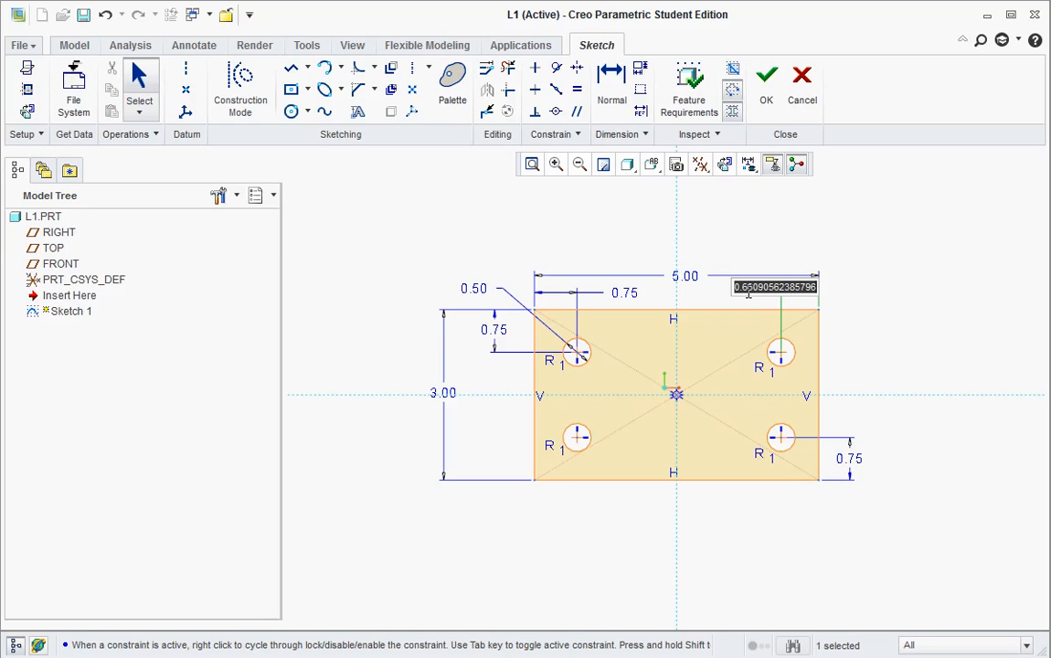
key(BackSpace)
text(.75)
key(Return)
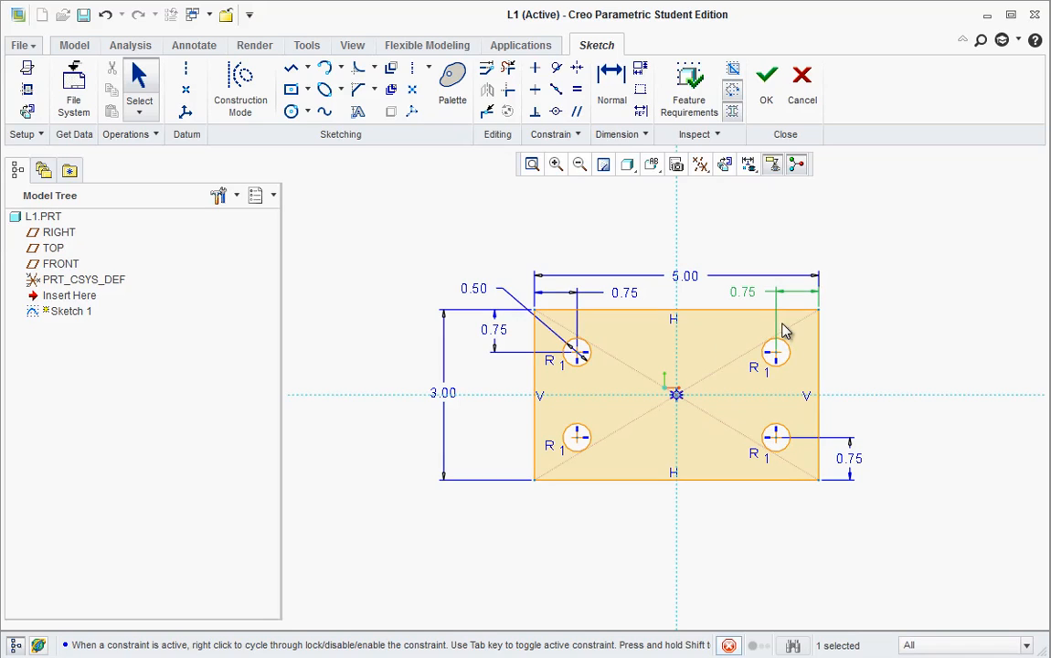
Finish the sketch of the rectangle with four circles and extrude it 1.5 as a solid.
click(845, 408)
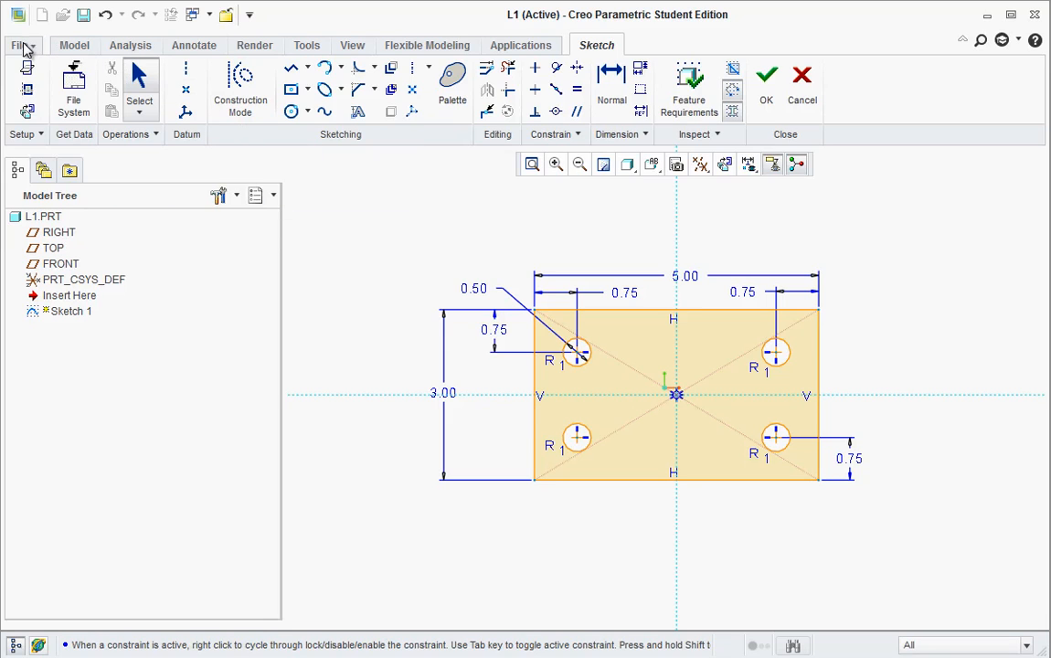
click(765, 87)
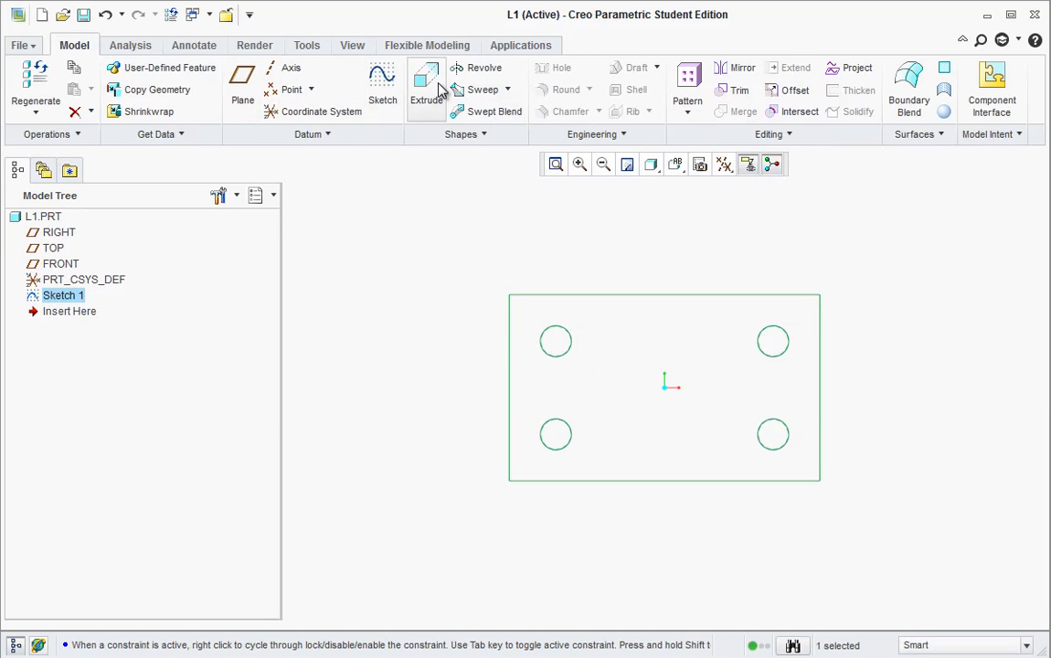
click(432, 106)
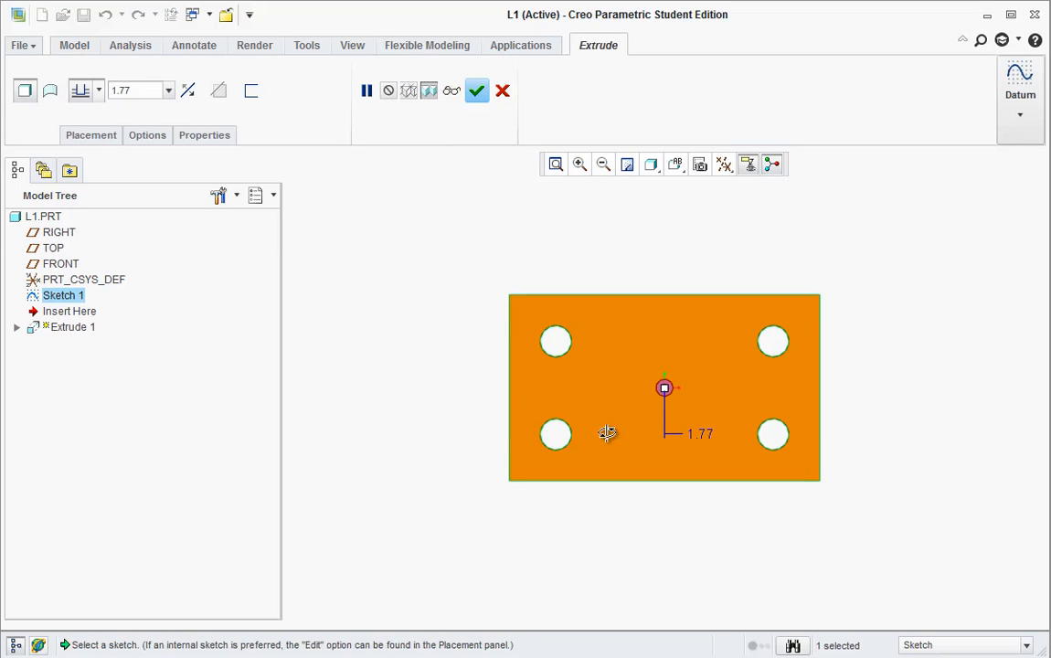
middle_drag(605, 429, 587, 463)
double_click(652, 509)
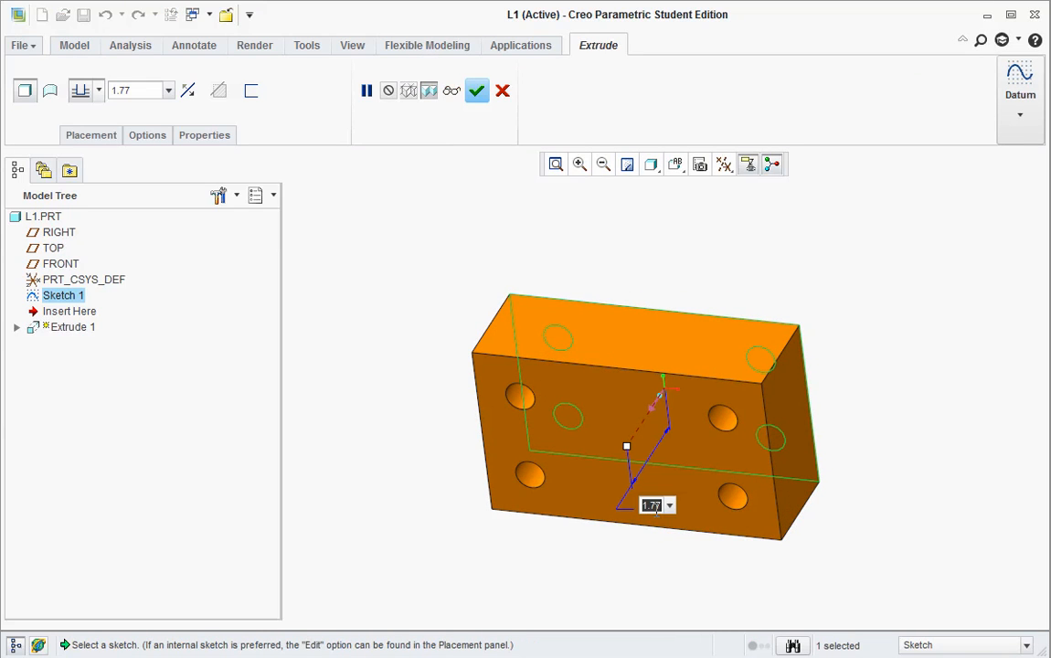
text(1.5)
key(Return)
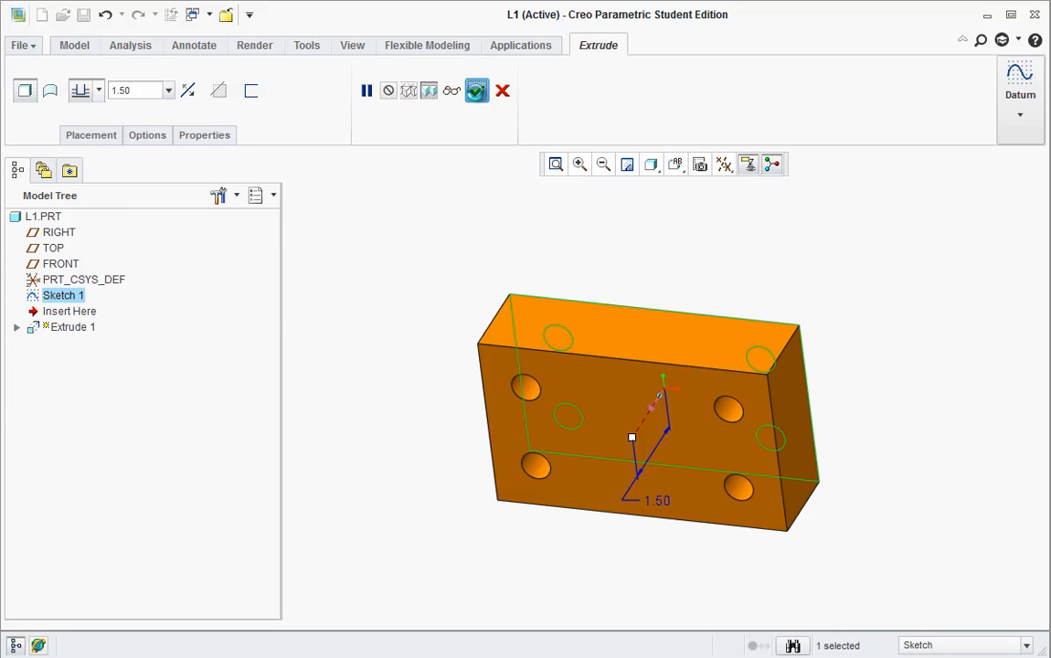
click(476, 90)
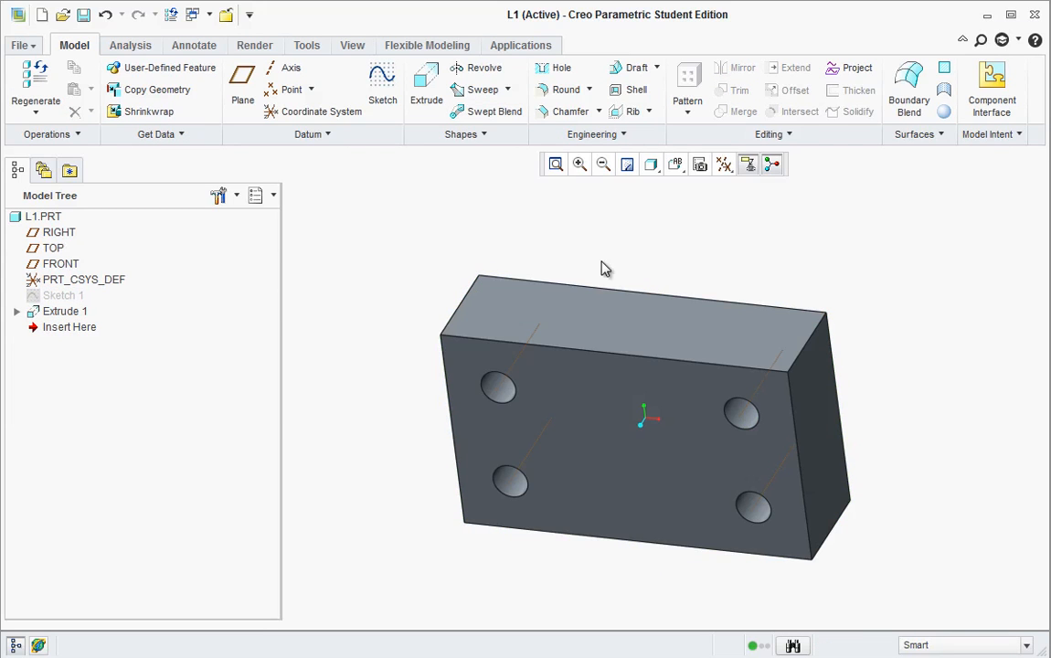
Start a sketch on the block's front face and draw an upright center rectangle on the origin, between the left and right hole pairs.
click(382, 87)
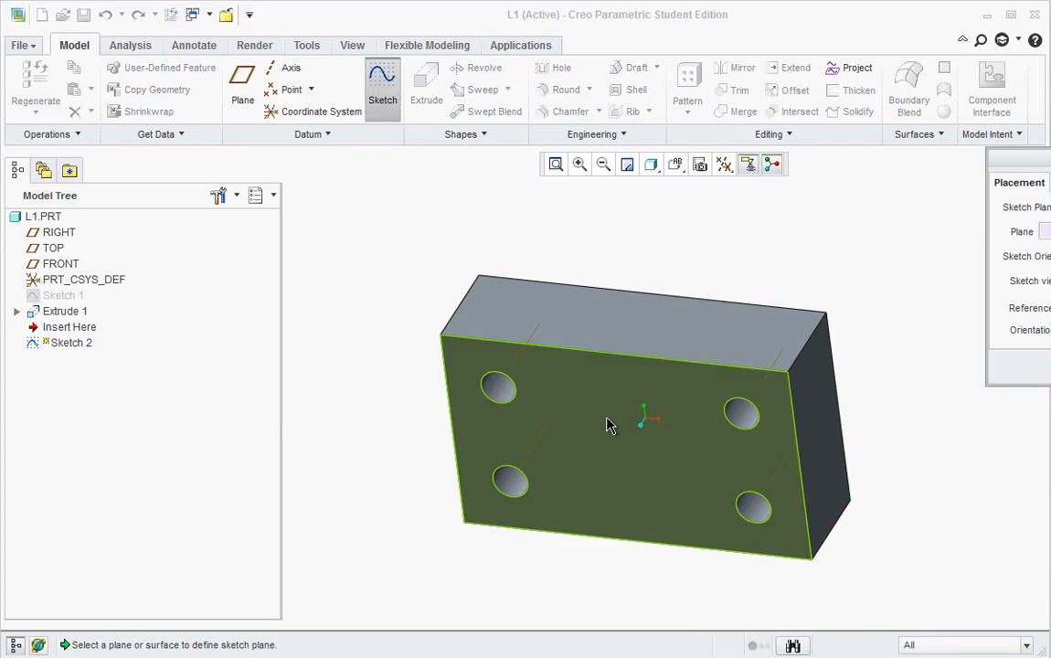
click(604, 425)
middle_click(605, 423)
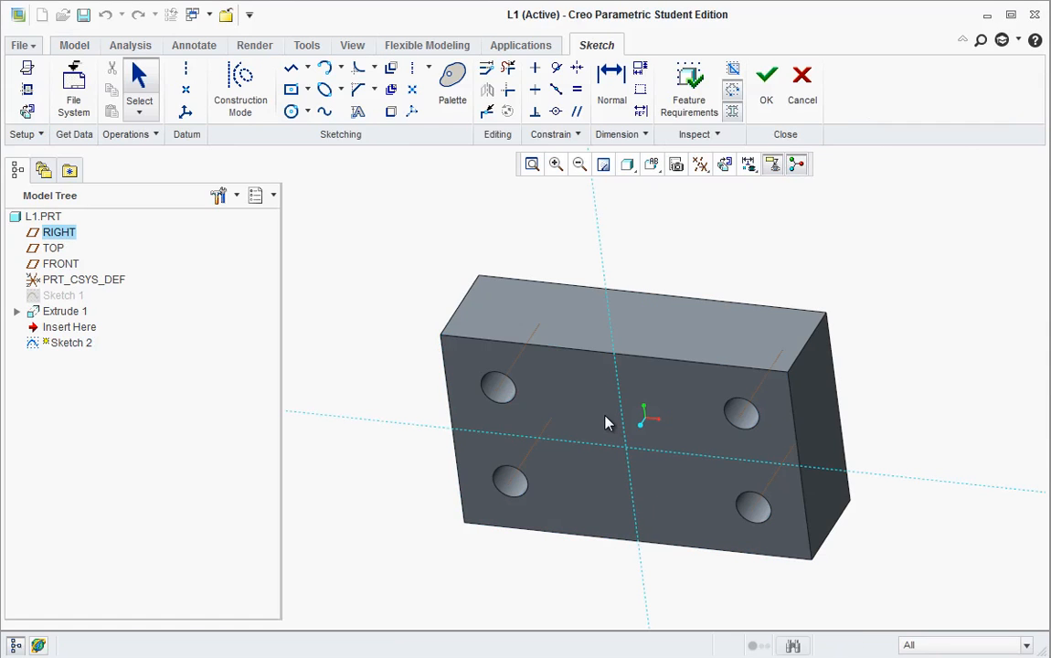
click(650, 164)
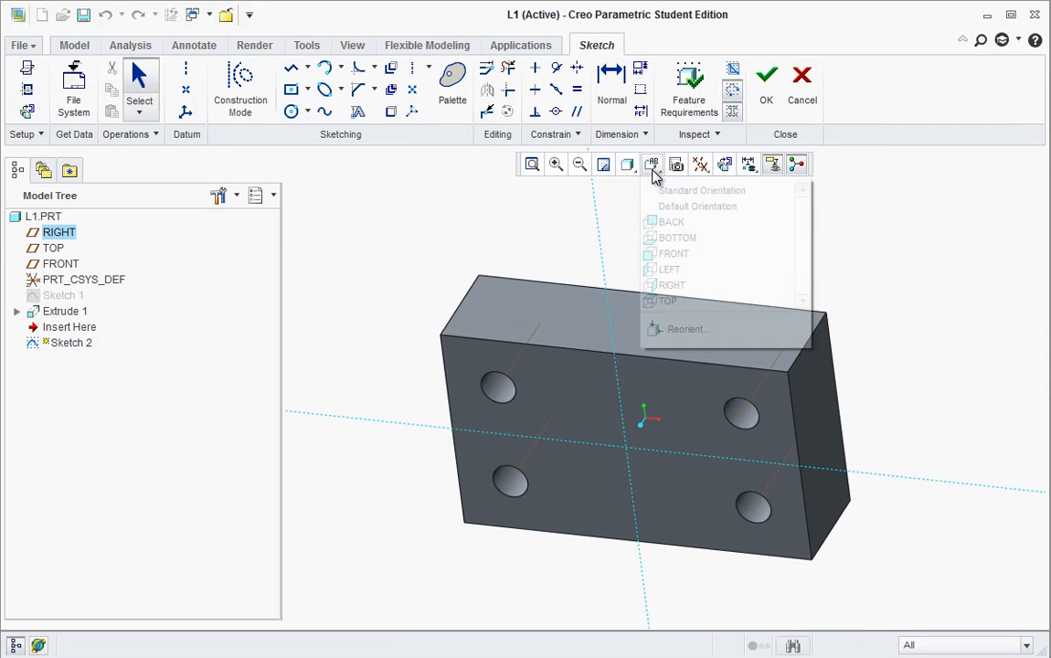
click(654, 253)
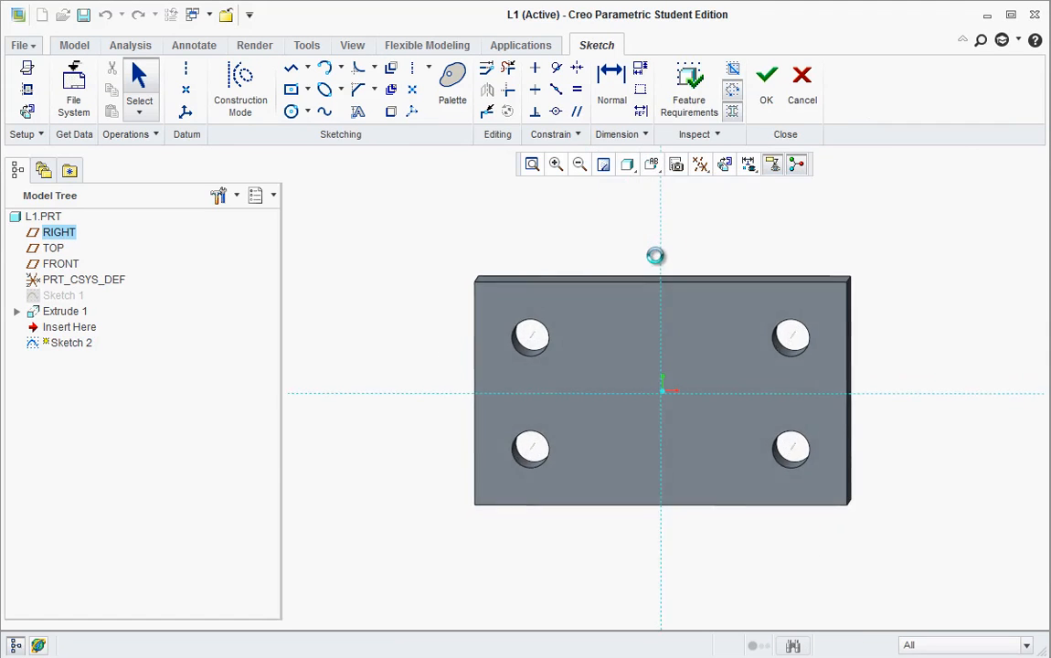
click(291, 90)
click(664, 387)
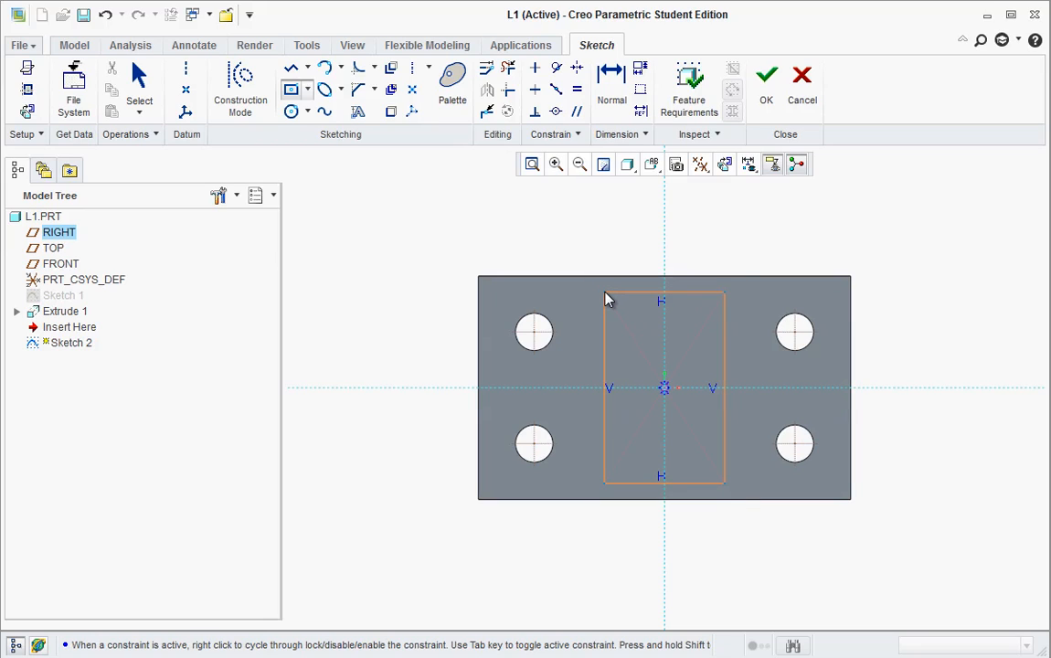
click(604, 296)
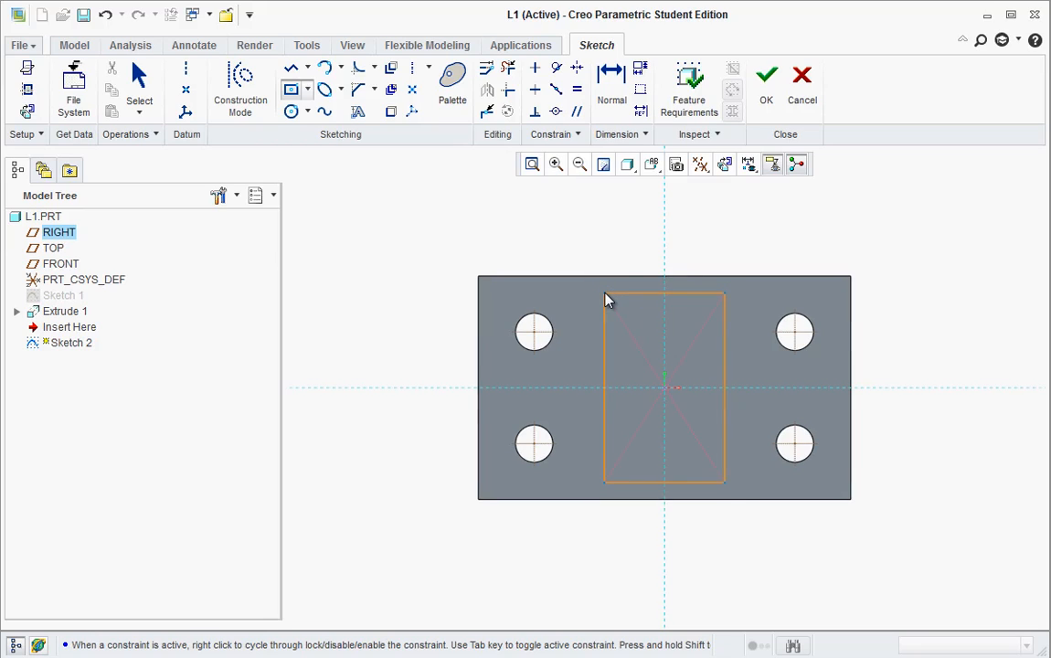
Make the center rectangle's upper edge coincident with the block's upper edge so the rectangle spans the block's full height.
middle_click(629, 241)
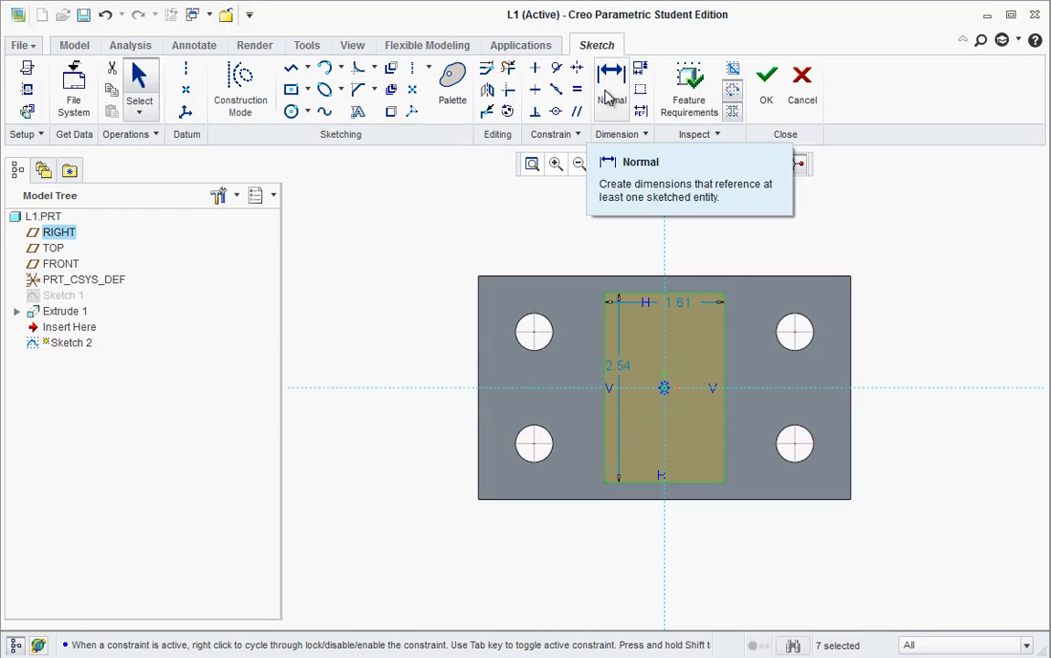
click(556, 112)
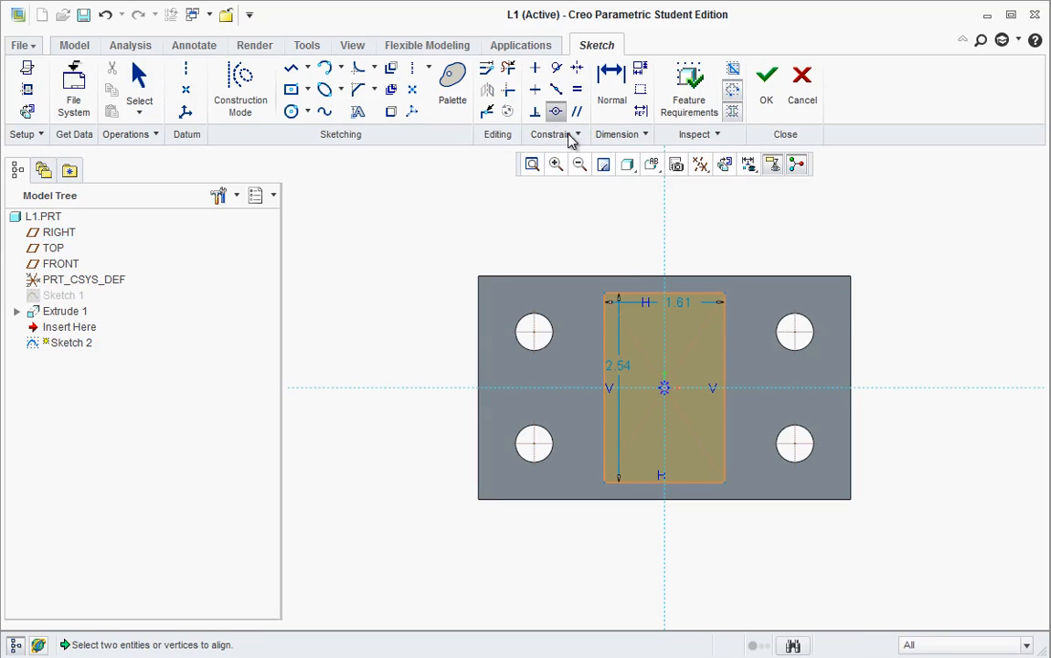
click(642, 300)
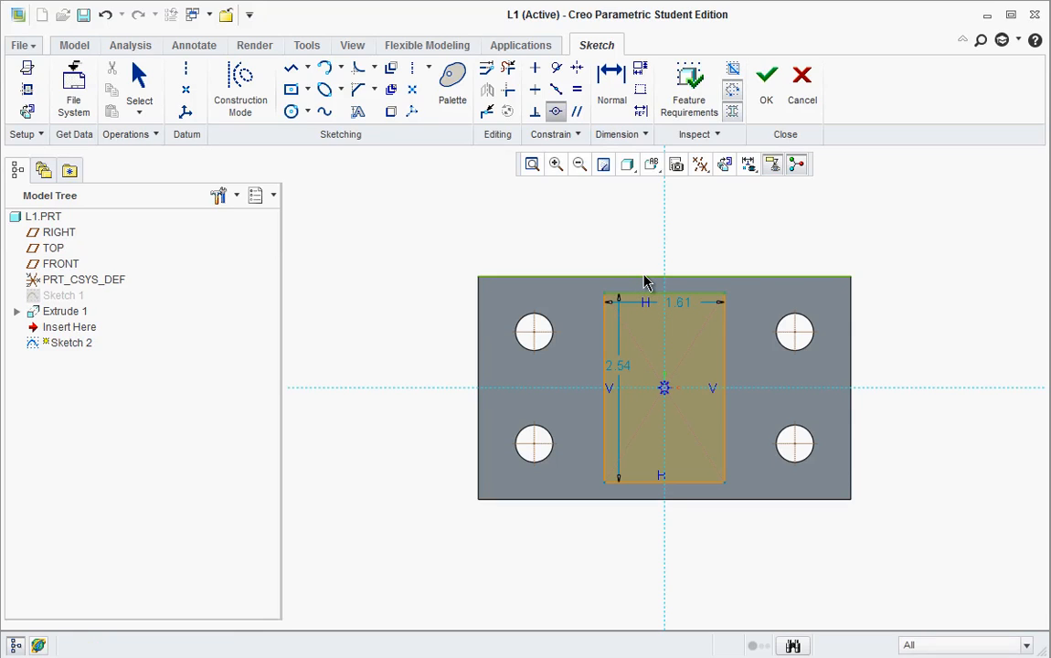
click(645, 283)
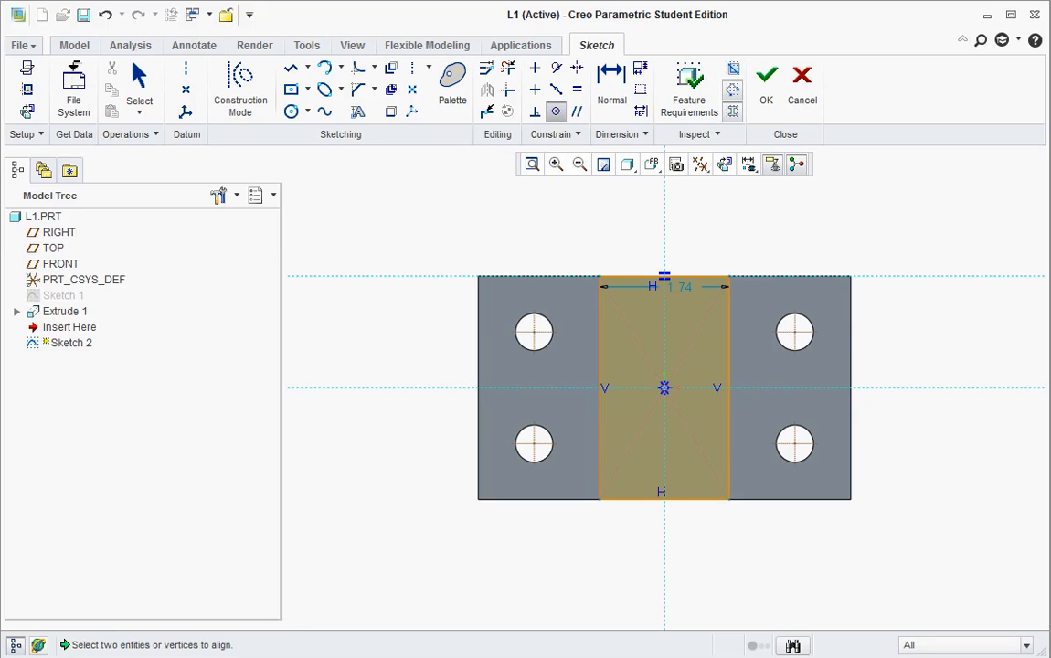
Check the slot width in the Lab 1 PDF drawing, return to Creo, and dimension the rectangle's width as 1.5.
key(alt+Tab)
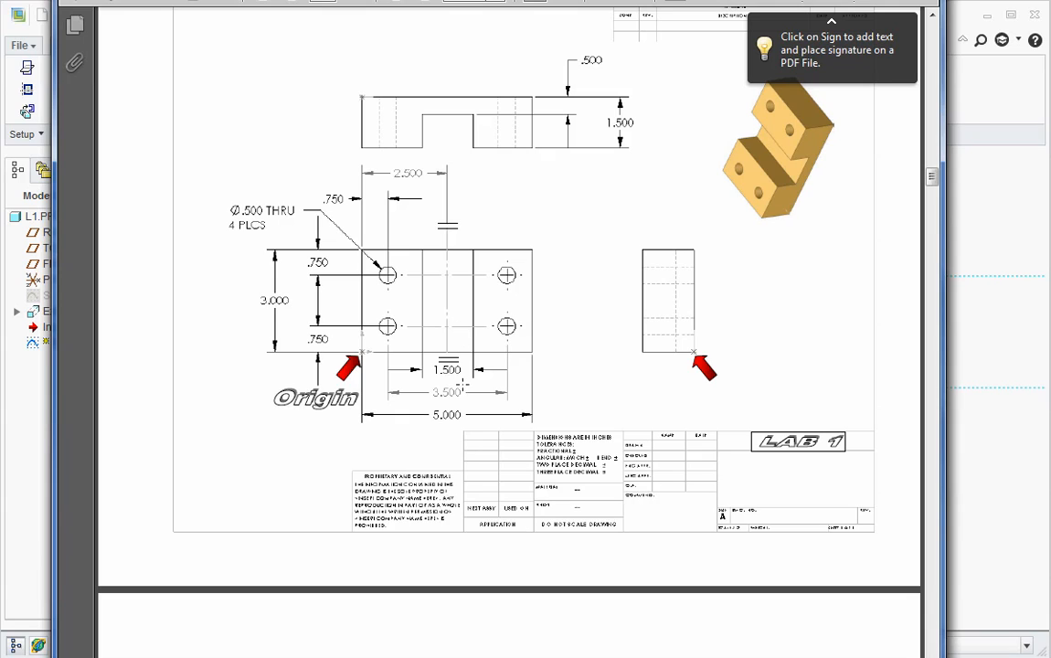
click(962, 439)
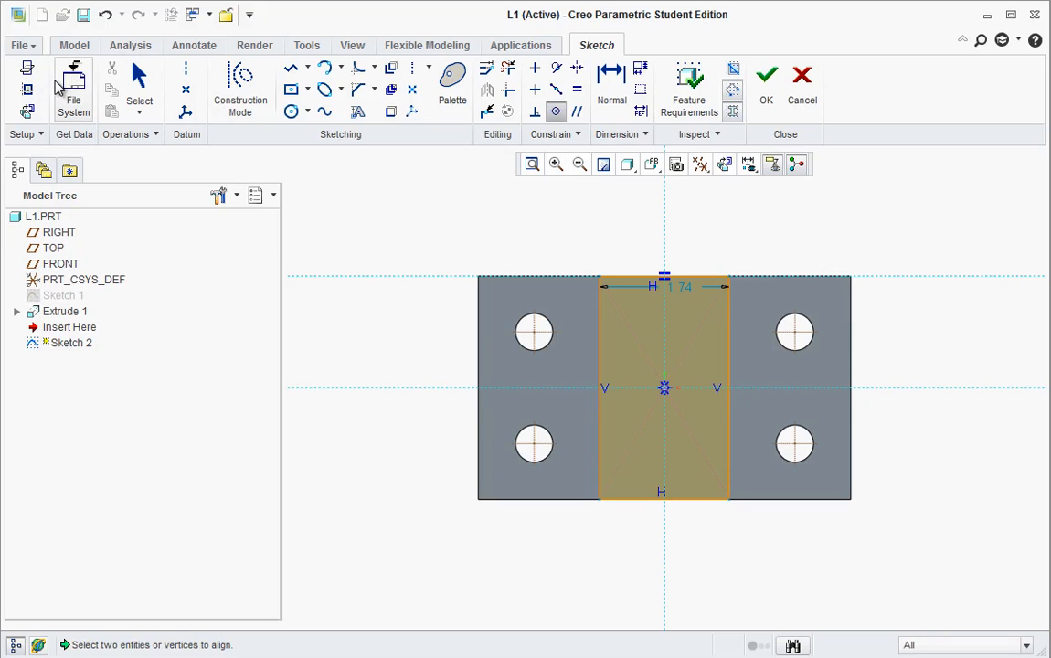
click(610, 88)
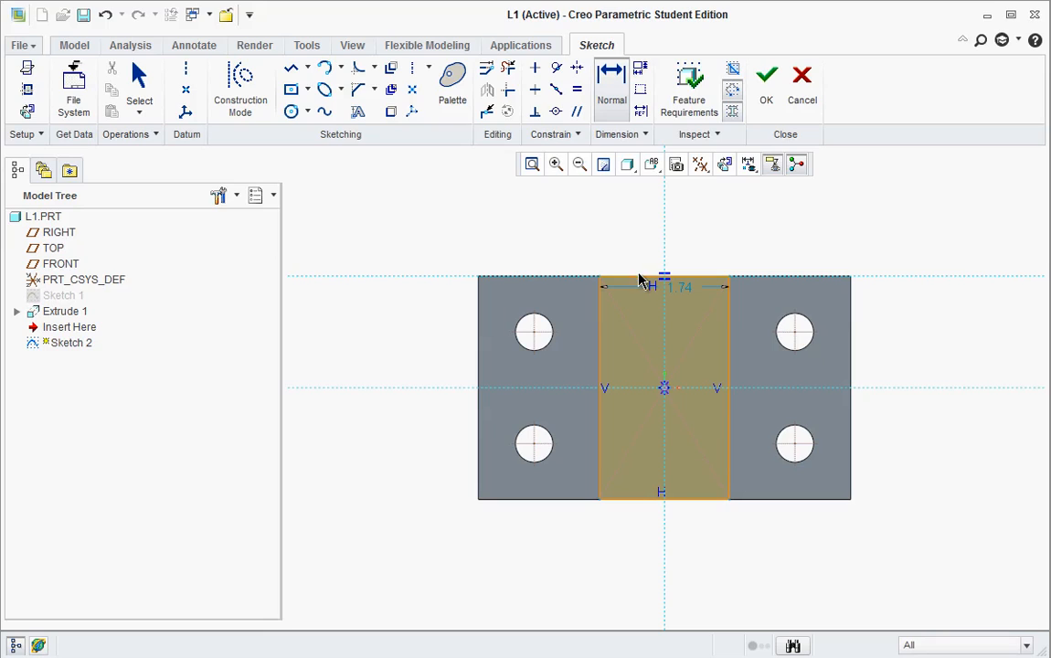
middle_click(682, 234)
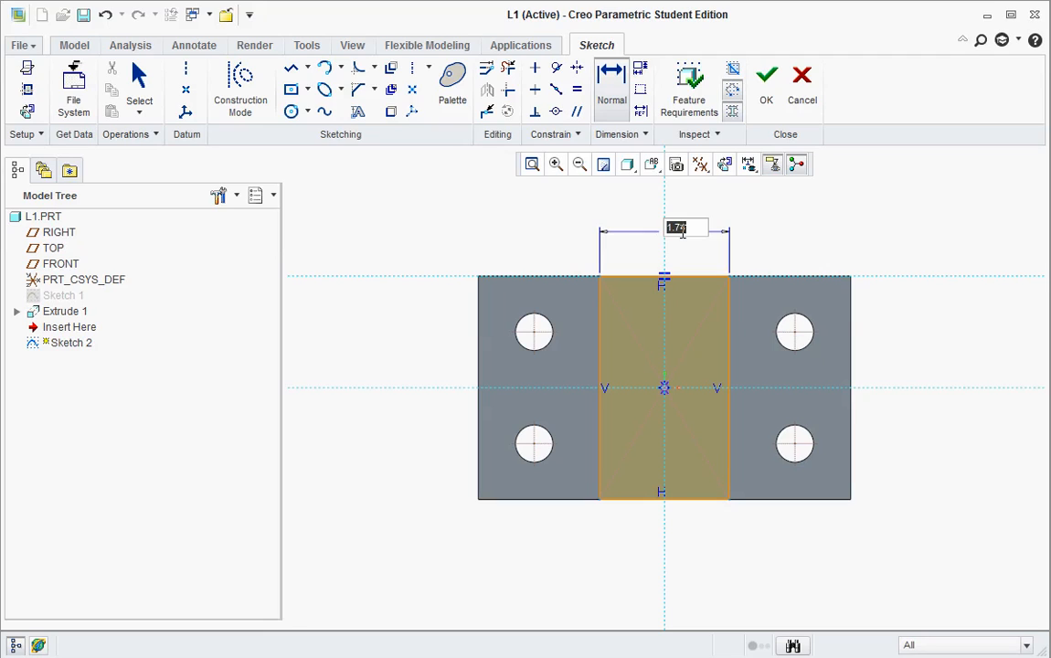
text(1.5)
key(Return)
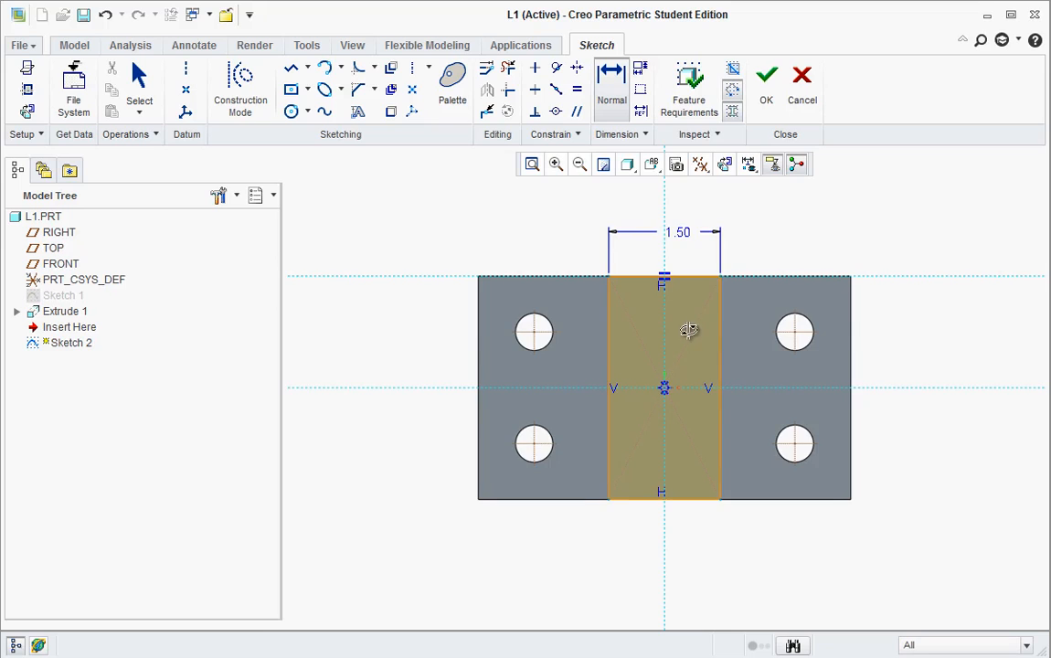
Finish the slot sketch and extrude it into the block as a material-removing cut 1 deep.
key(ctrl+d)
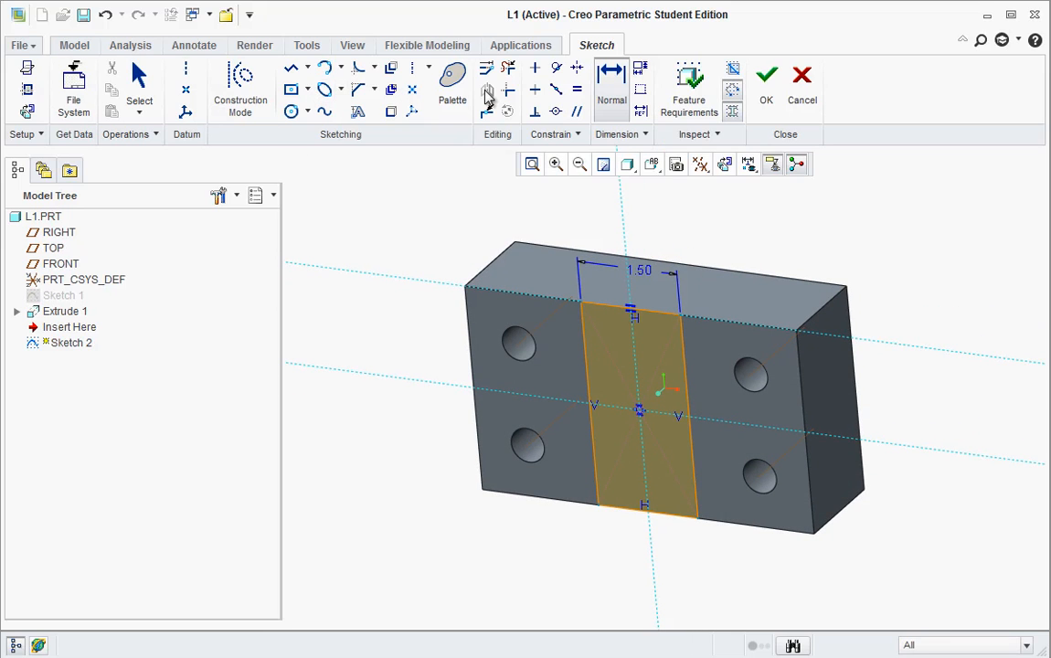
click(766, 87)
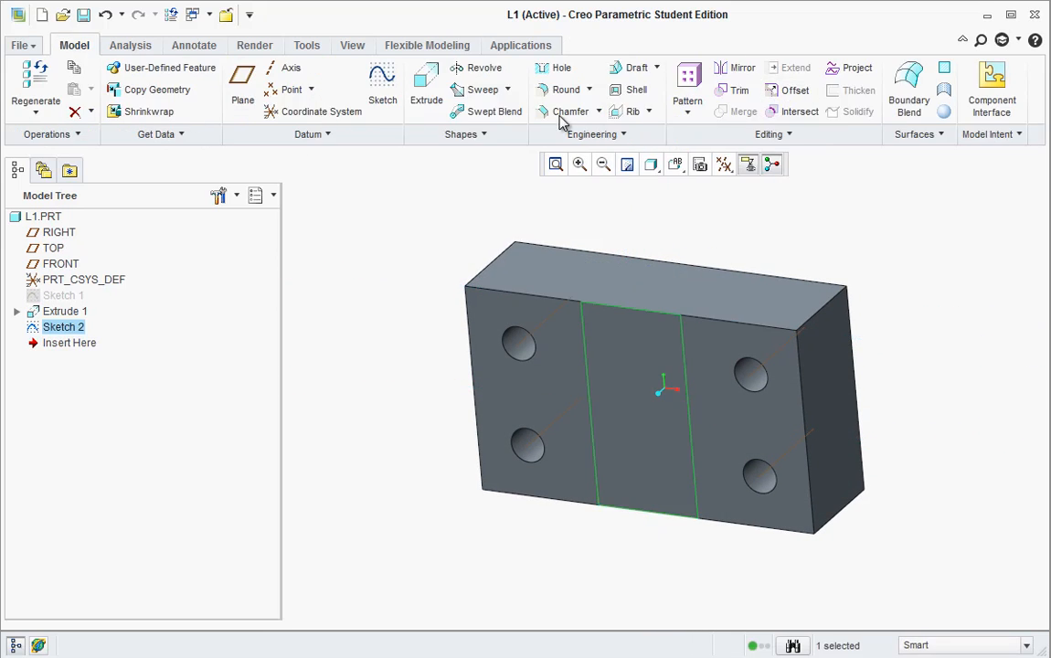
click(424, 85)
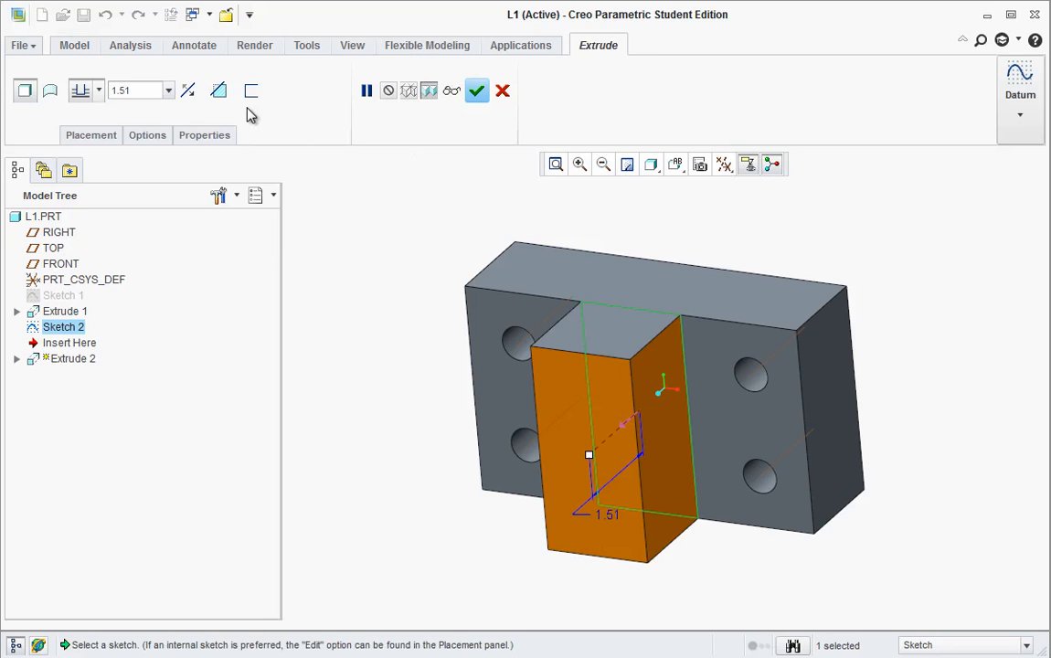
click(219, 91)
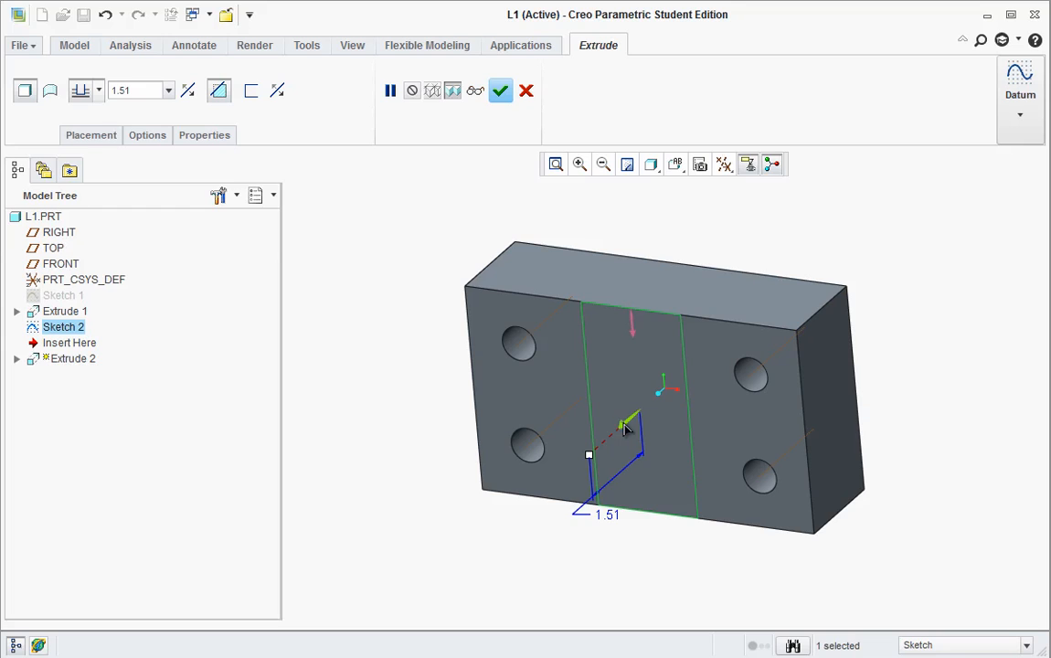
click(625, 427)
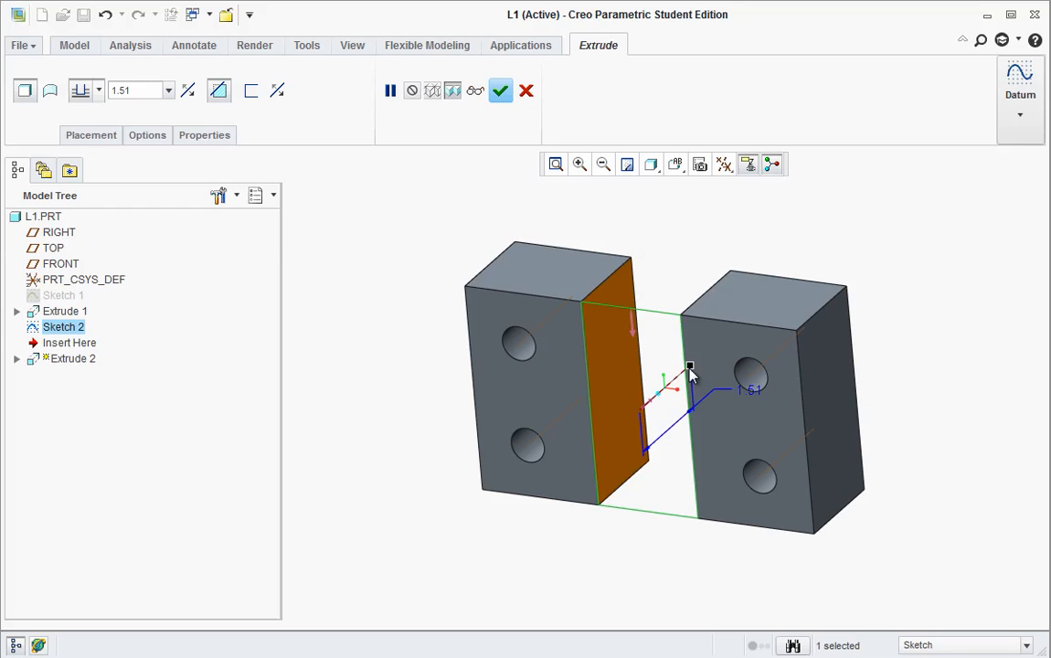
drag(690, 366, 672, 389)
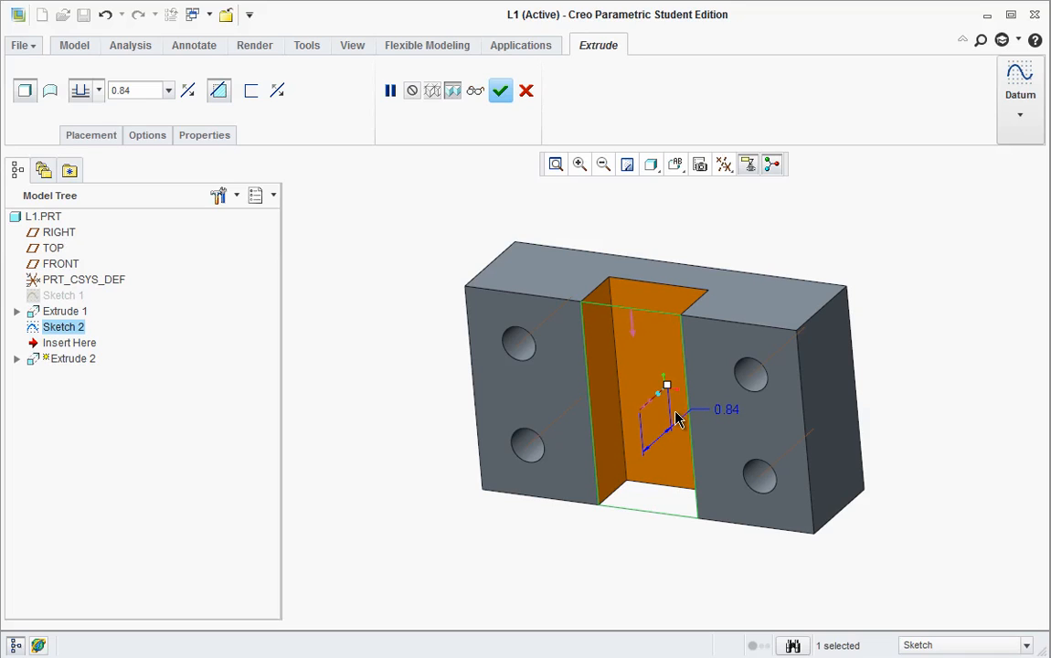
double_click(727, 410)
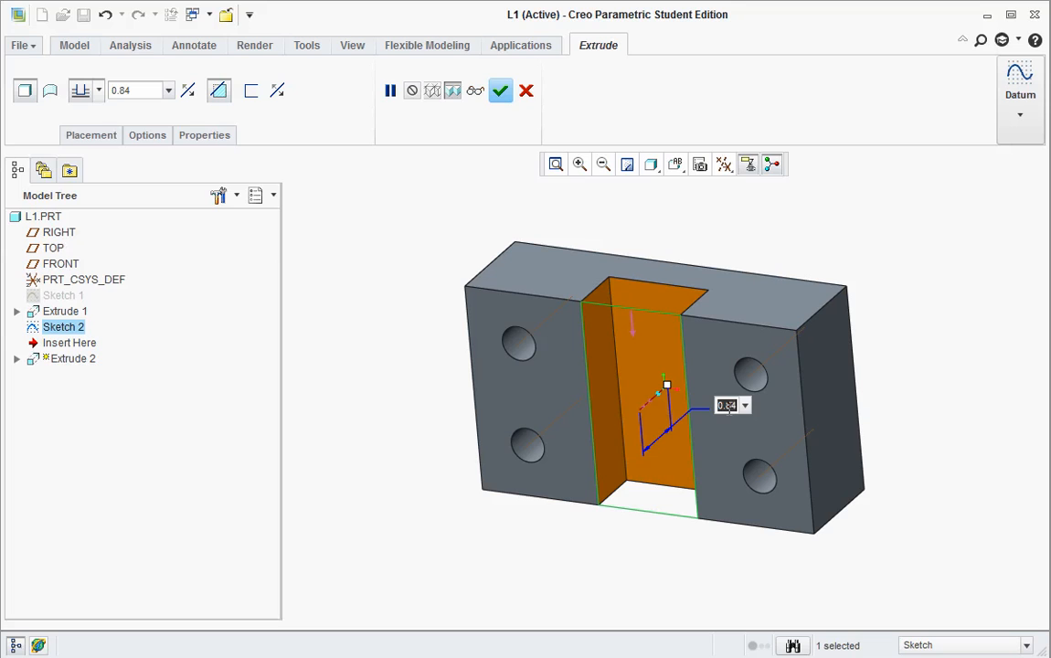
text(1)
key(Return)
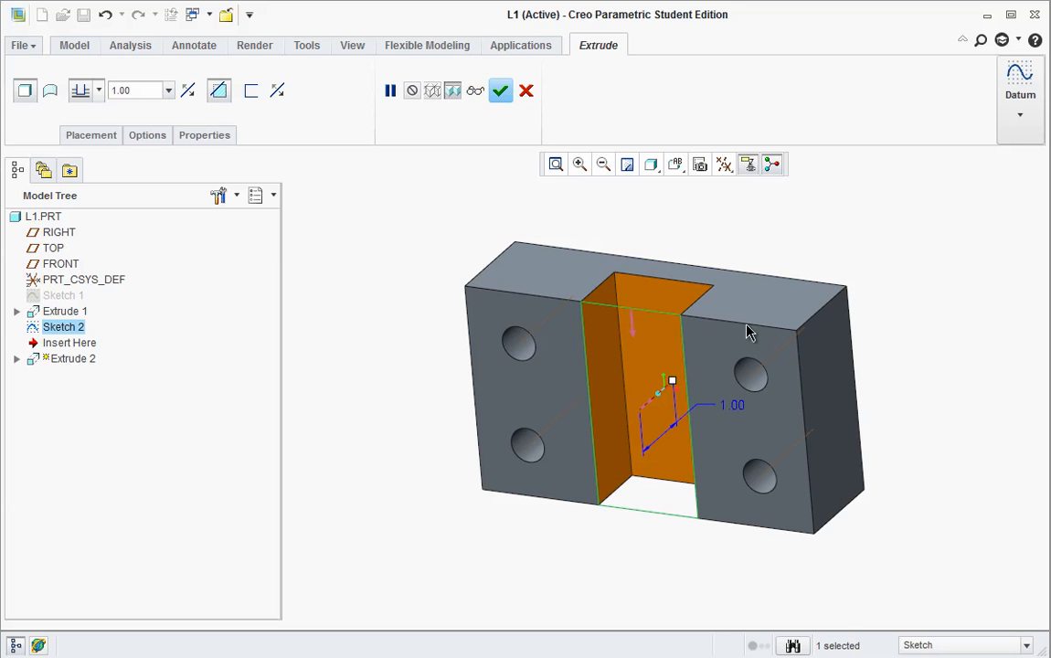
click(500, 89)
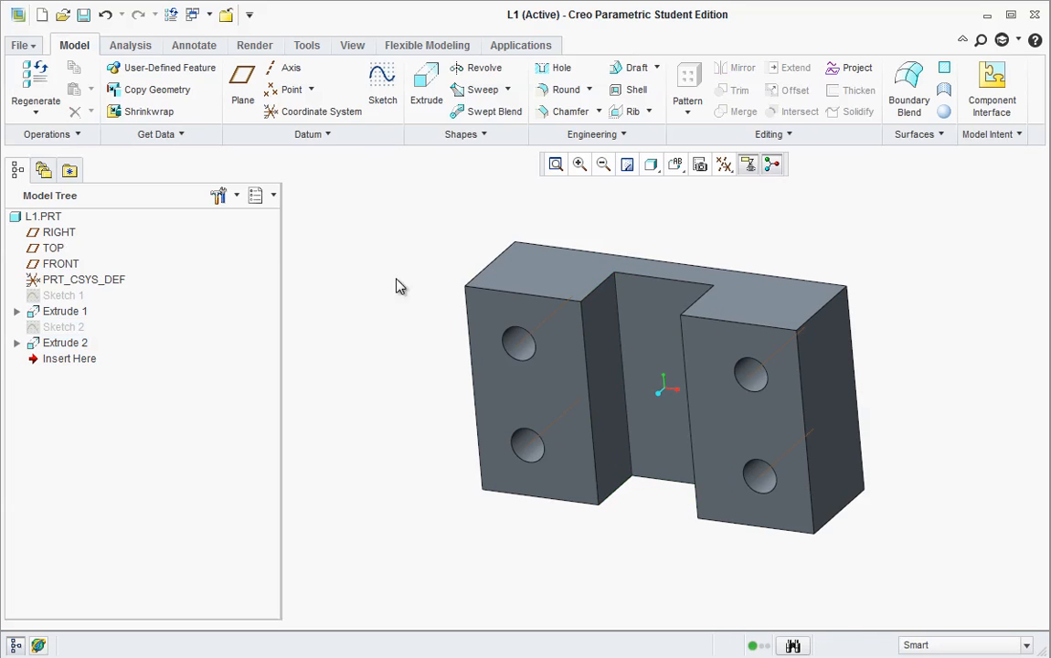
Round the block's four outer corner edges with a radius of about 0.53.
mouse_move(425, 435)
middle_down()
mouse_move(446, 462)
mouse_move(422, 406)
mouse_move(413, 446)
middle_up()
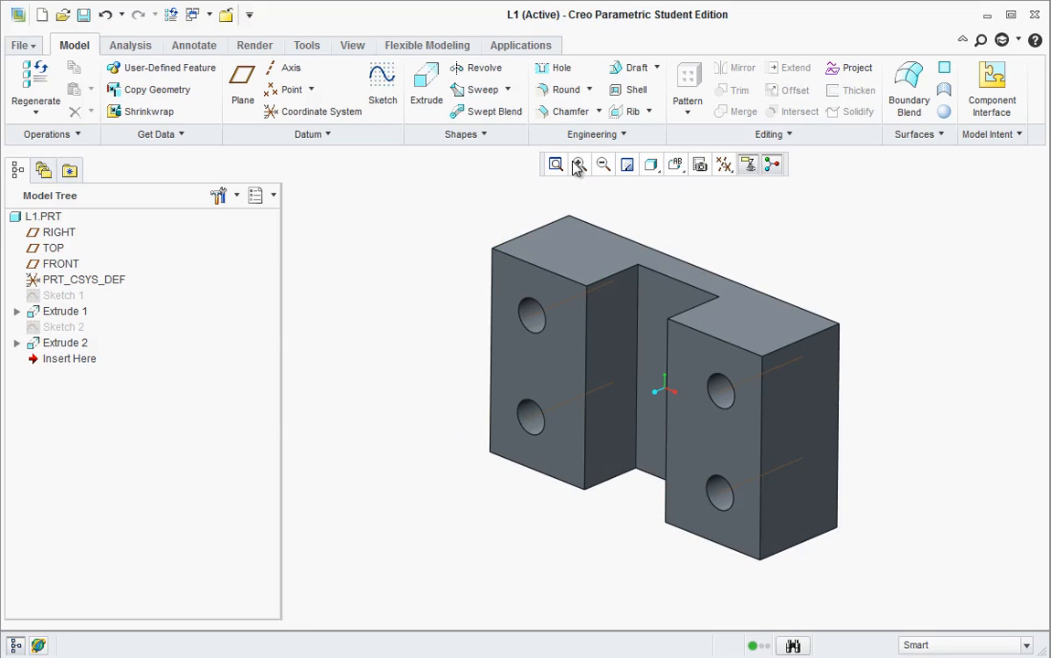
click(559, 90)
click(793, 340)
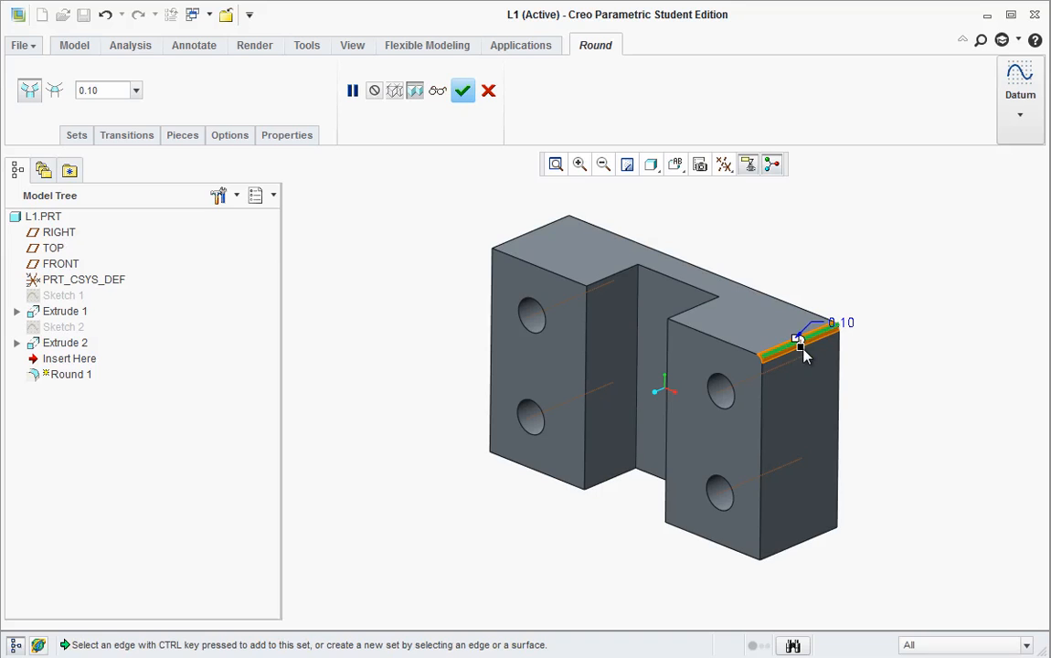
drag(801, 349, 800, 377)
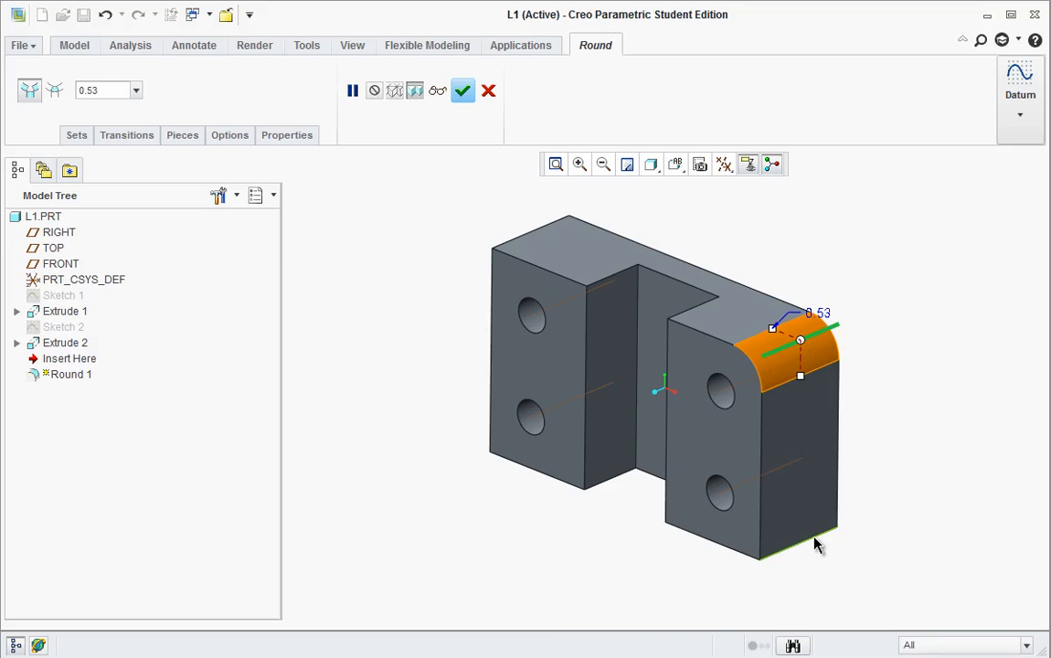
ctrl+click(816, 545)
ctrl+click(508, 452)
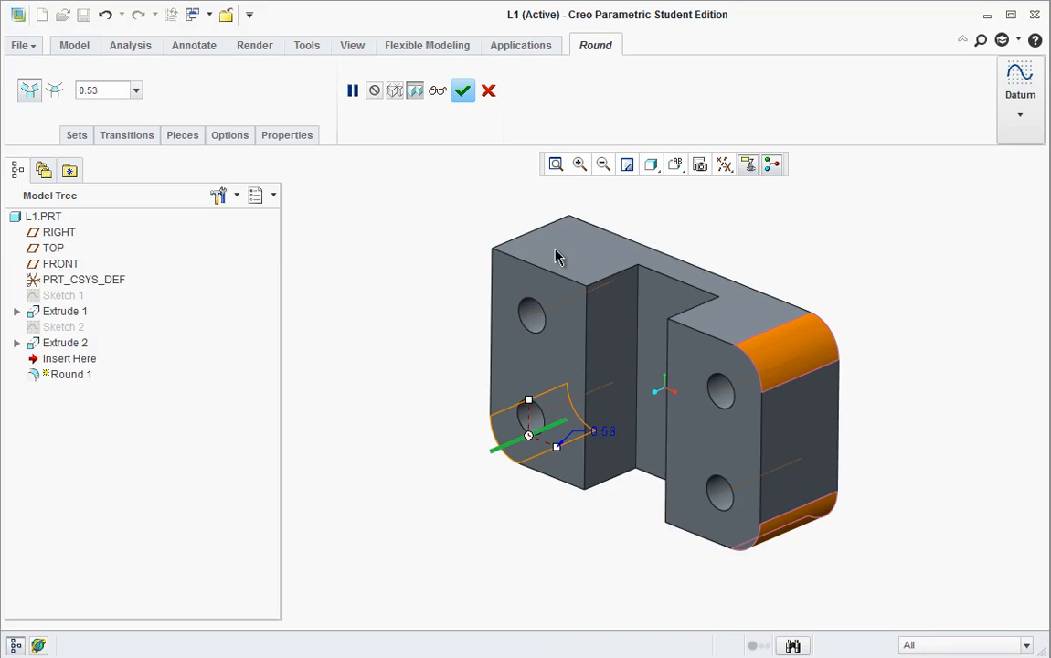
ctrl+click(537, 235)
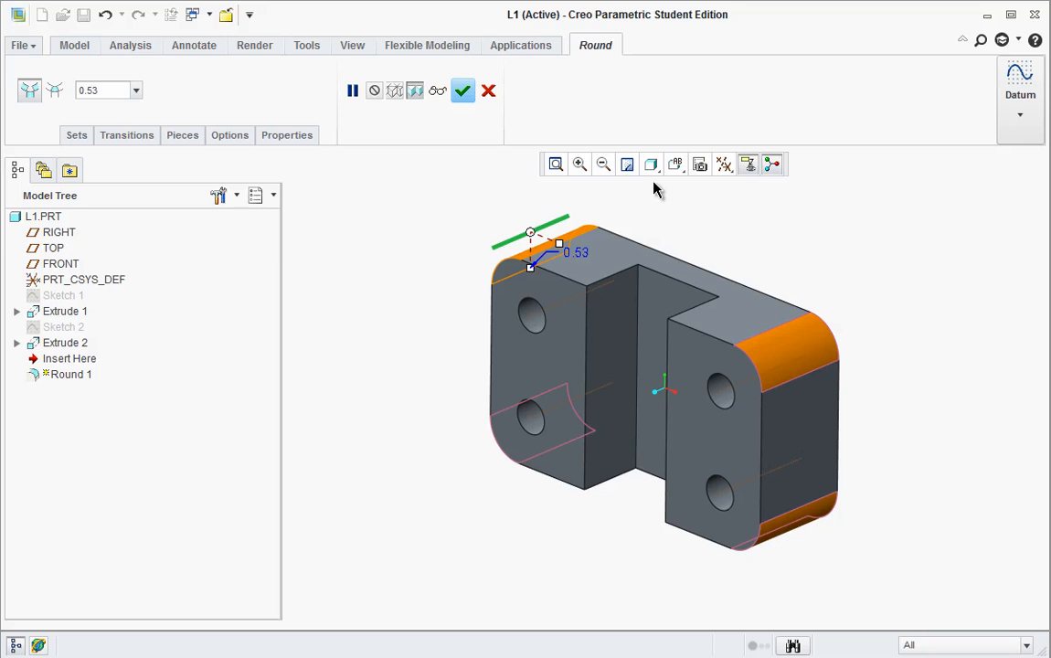
click(463, 90)
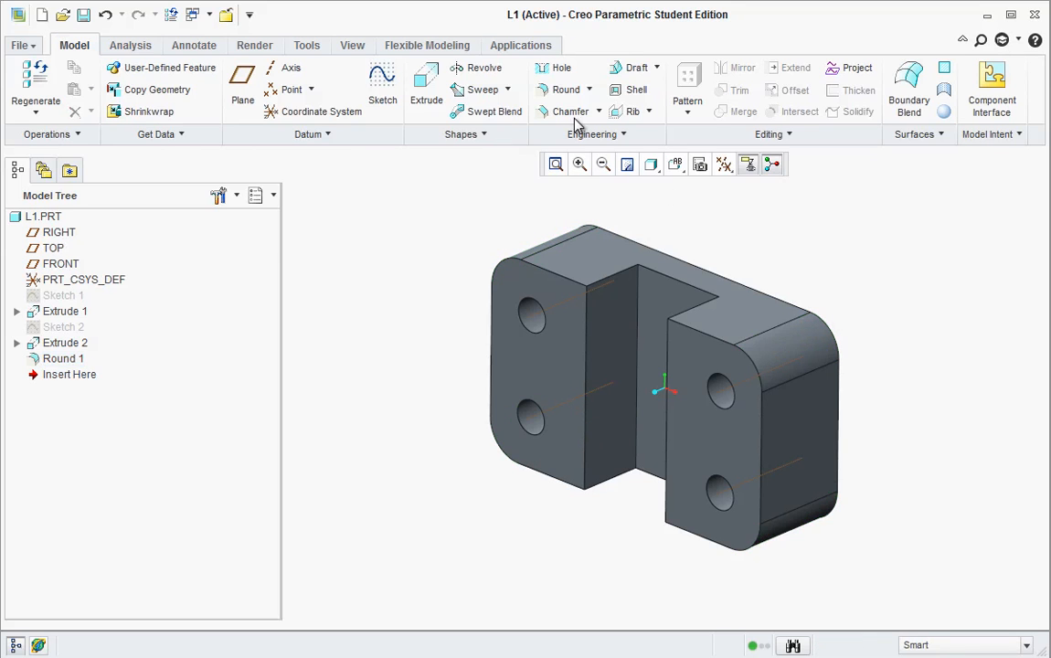
Add a D x D edge chamfer of 0.10 around the outer front-face edges on both sides of the slot.
click(561, 113)
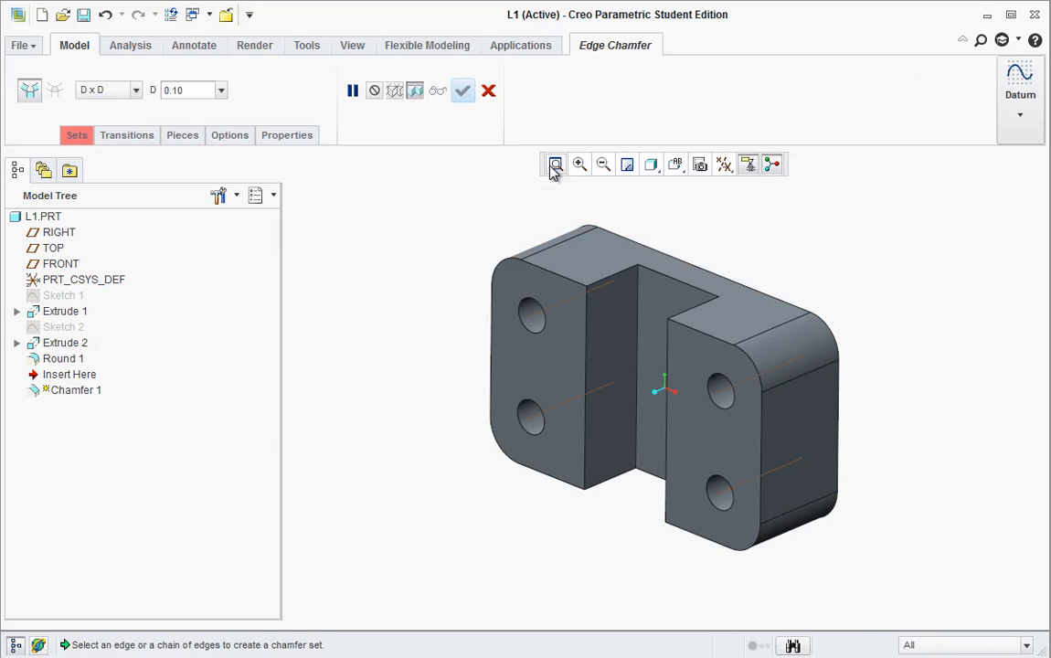
click(546, 271)
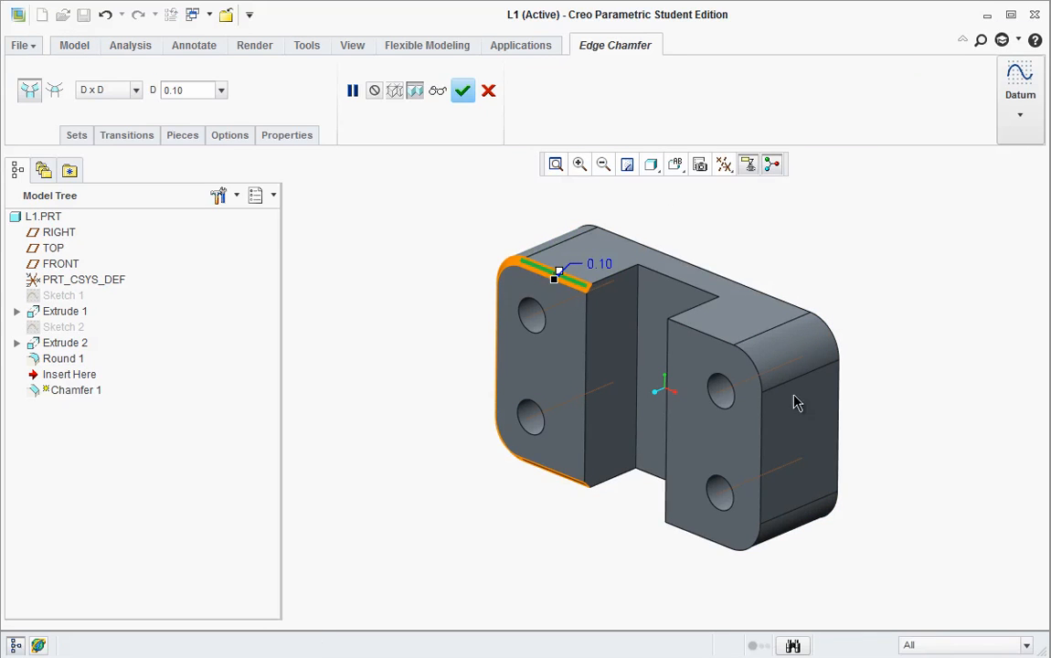
ctrl+click(720, 350)
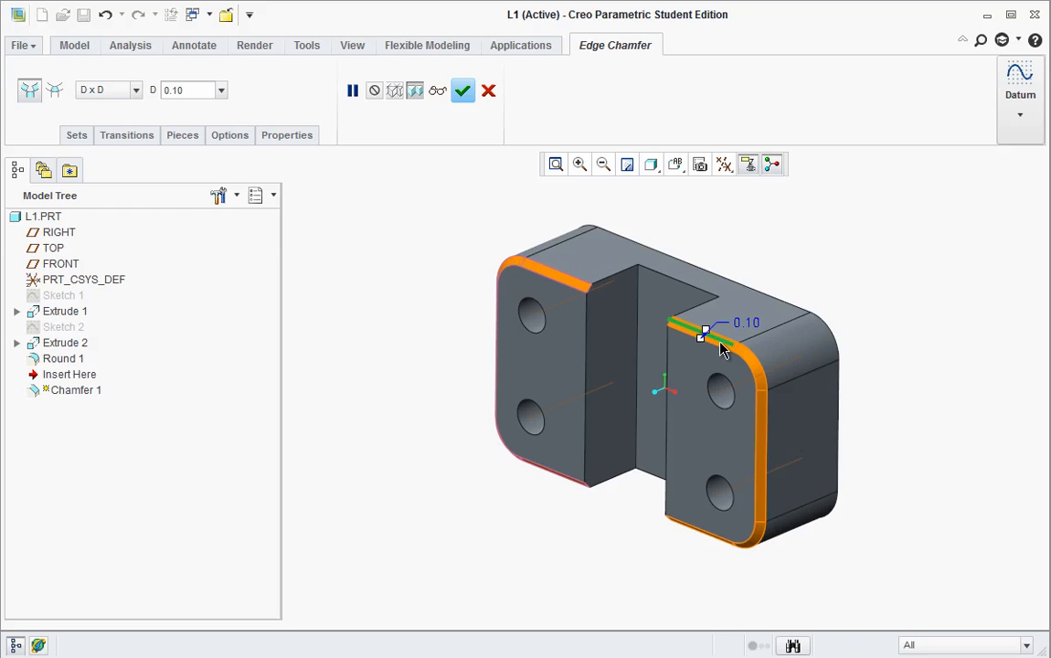
click(463, 91)
Round the two inner edges along the slot's floor with a 0.10 radius.
middle_drag(545, 394, 546, 282)
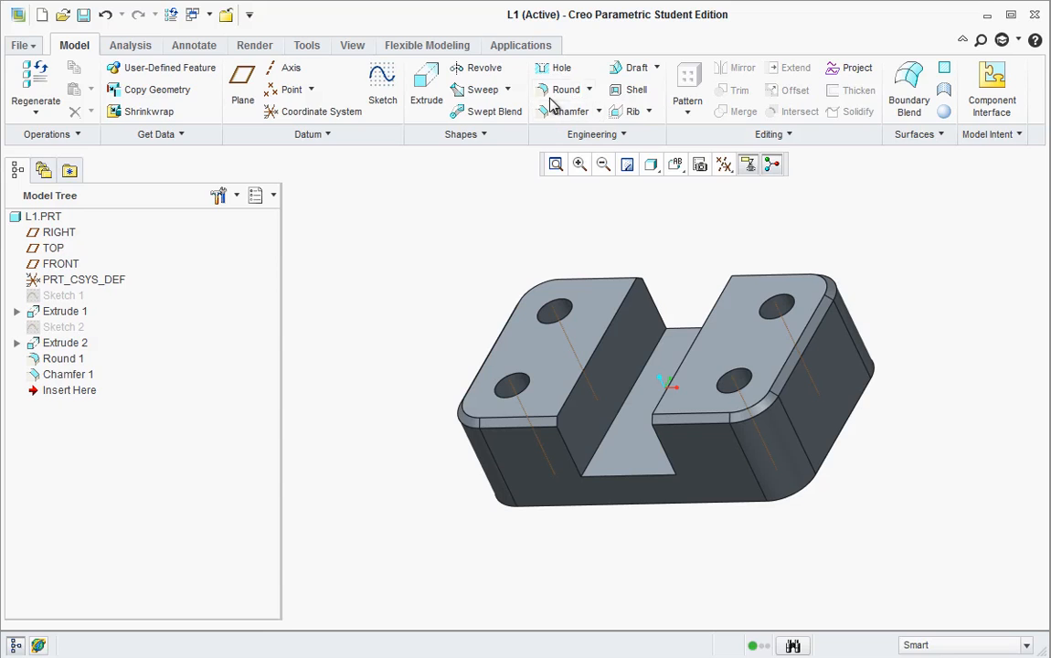
click(559, 89)
click(621, 400)
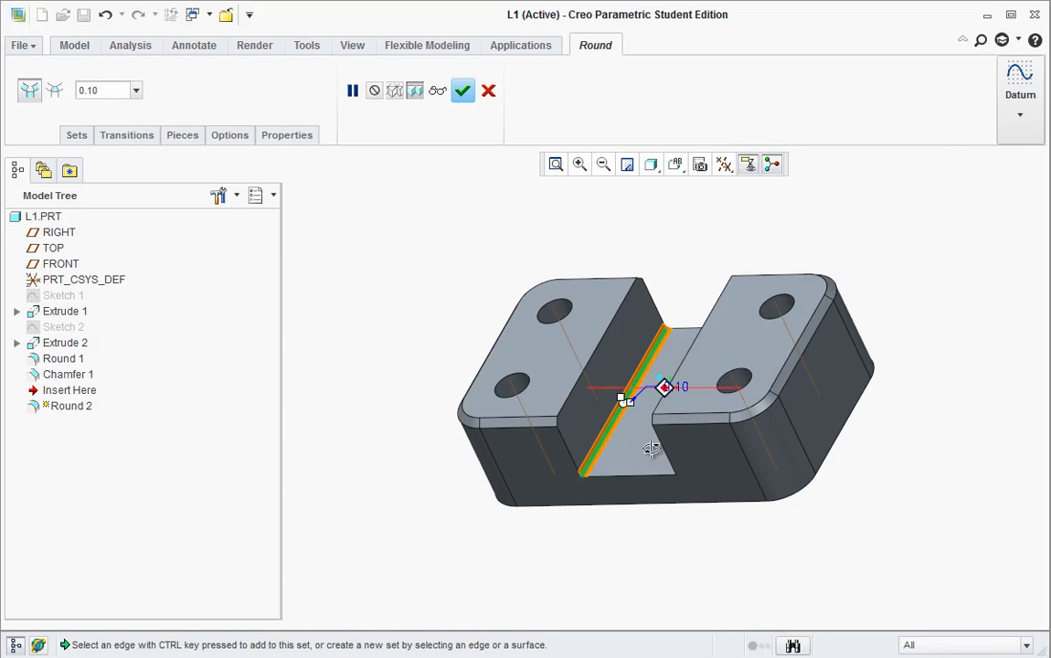
middle_drag(621, 399, 731, 456)
click(730, 453)
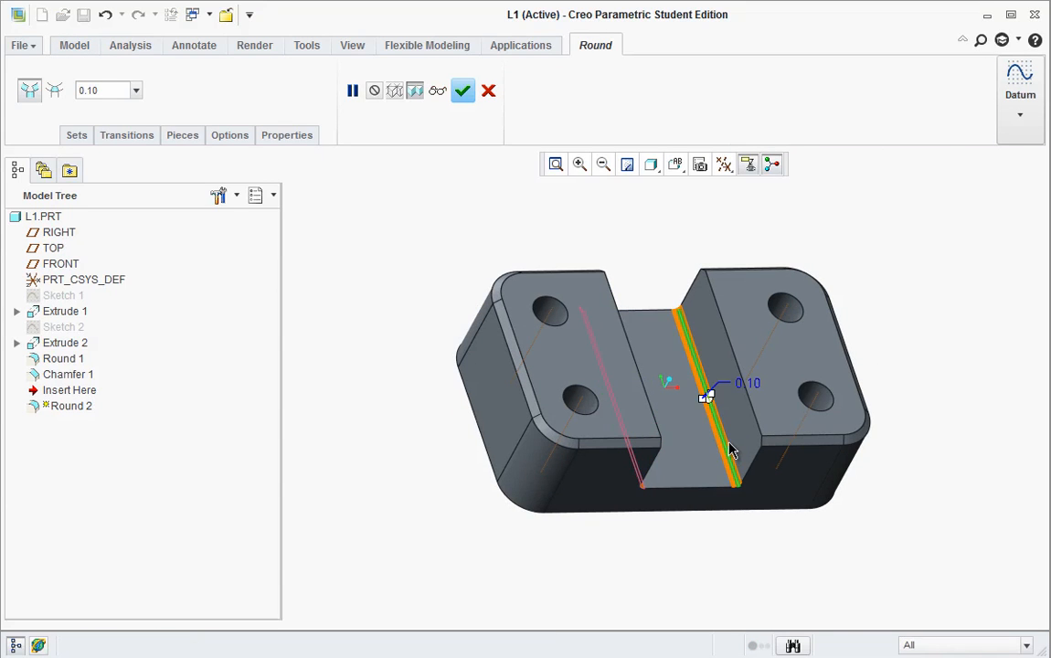
middle_click(654, 397)
Shell the part with a wall thickness of 0.08, removing the flat back face opposite the slot.
mouse_move(654, 582)
middle_down()
mouse_move(734, 521)
mouse_move(706, 556)
mouse_move(708, 597)
mouse_move(567, 588)
mouse_move(504, 563)
mouse_move(585, 439)
middle_up()
click(617, 91)
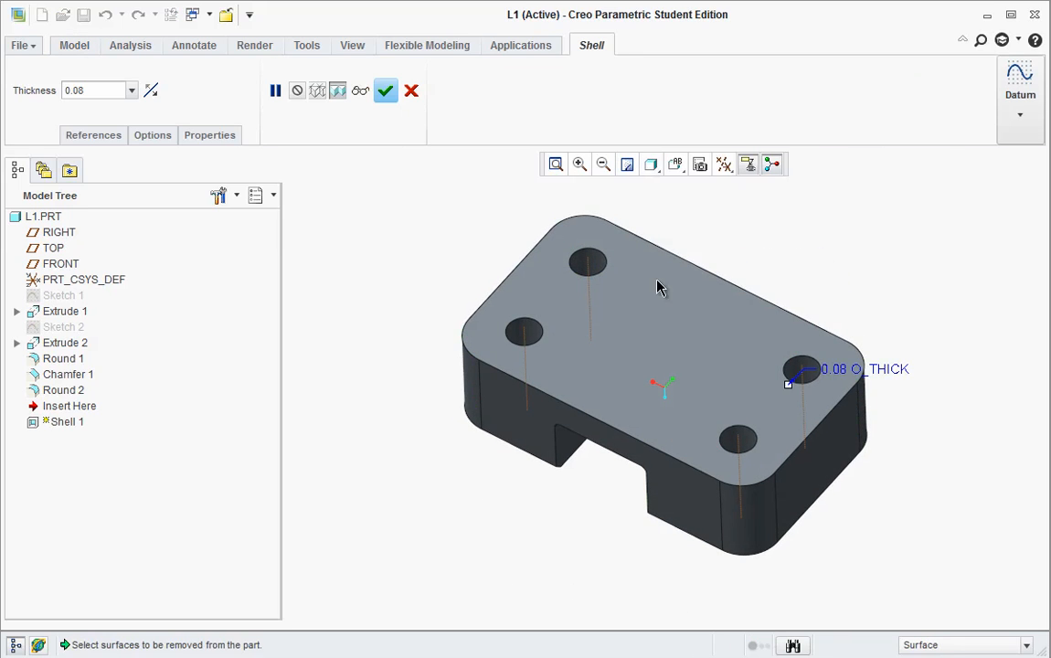
click(665, 313)
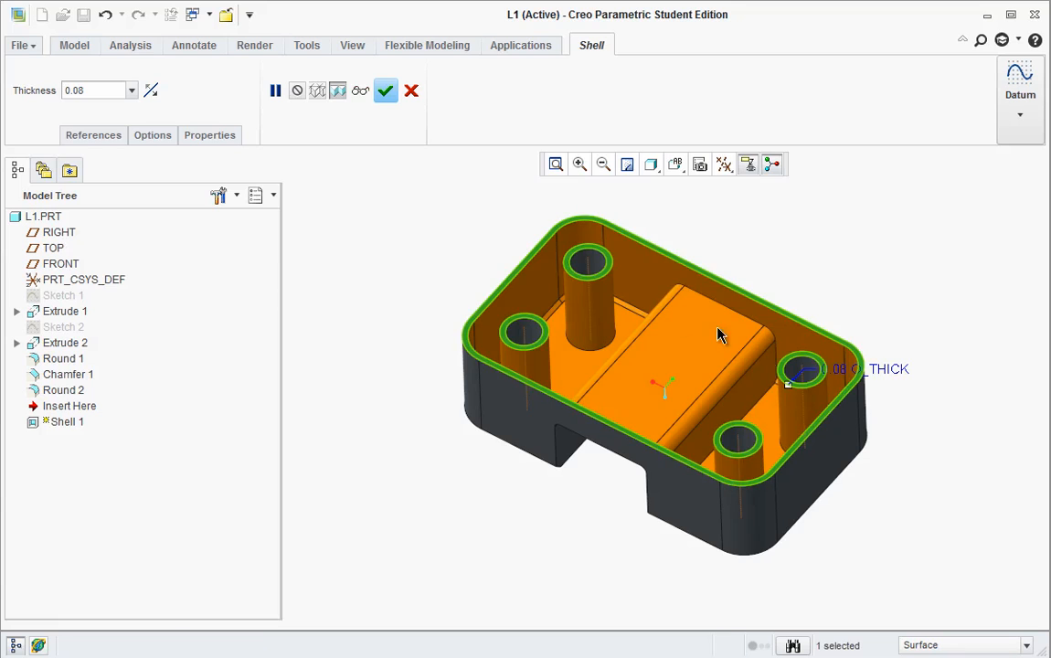
double_click(809, 367)
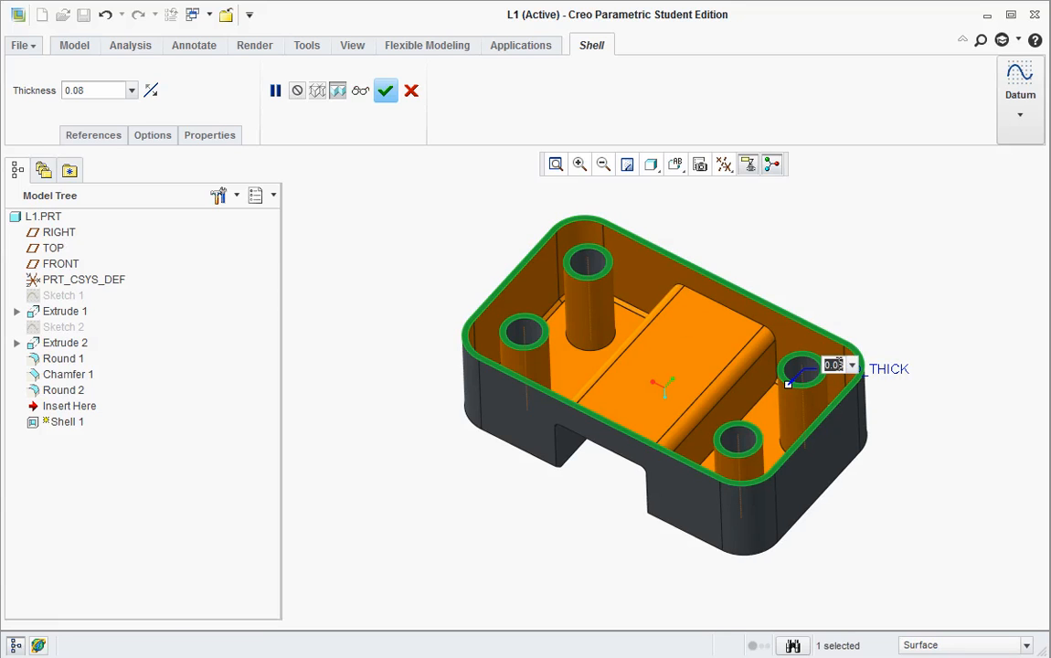
key(BackSpace)
key(Return)
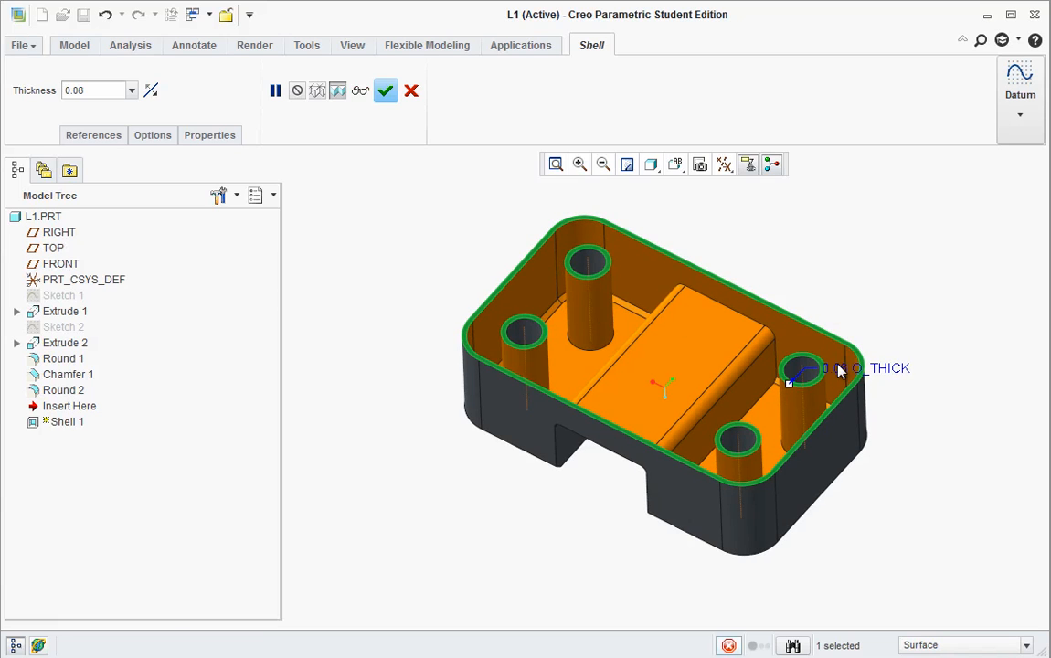
click(385, 91)
middle_drag(405, 312, 497, 258)
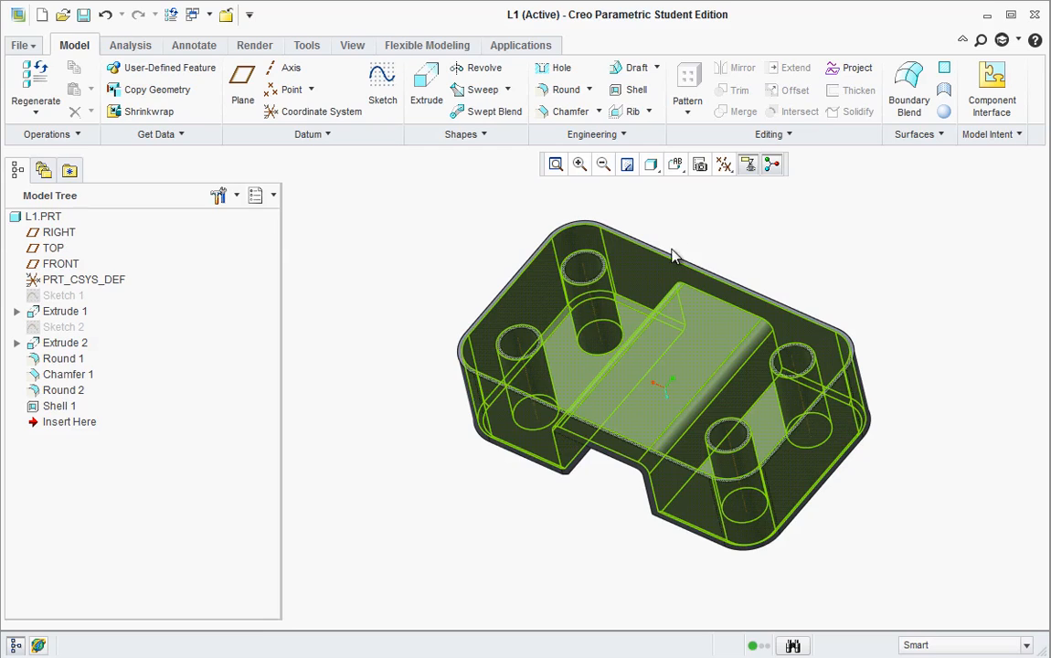
Turn off the display of datum axes in the graphics view.
click(724, 169)
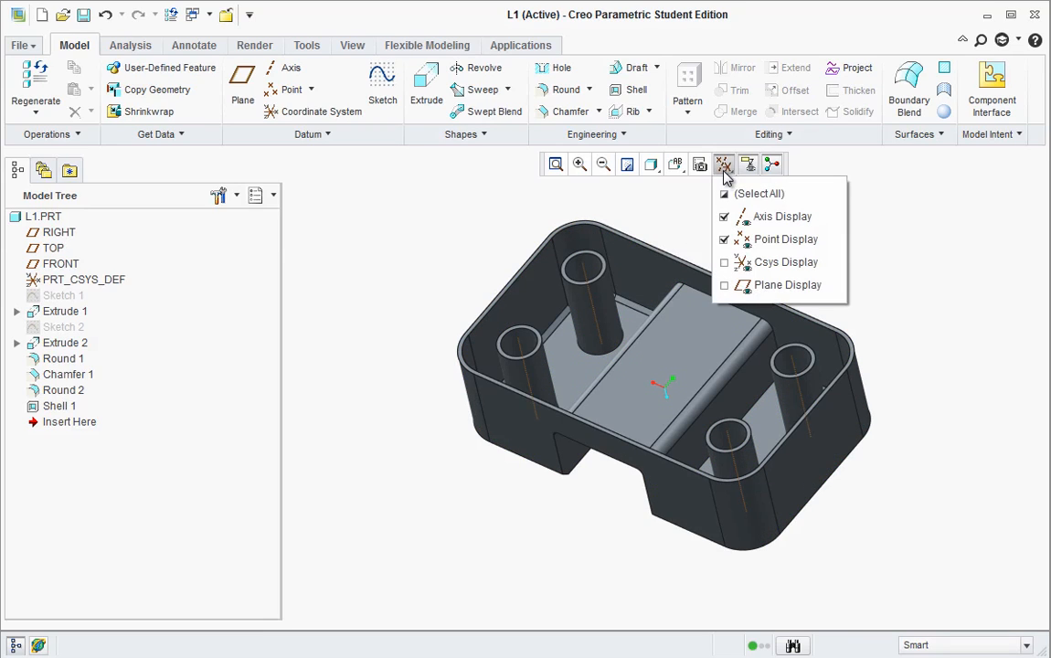
click(724, 219)
middle_drag(376, 301, 539, 403)
scroll(762, 420, down, 2)
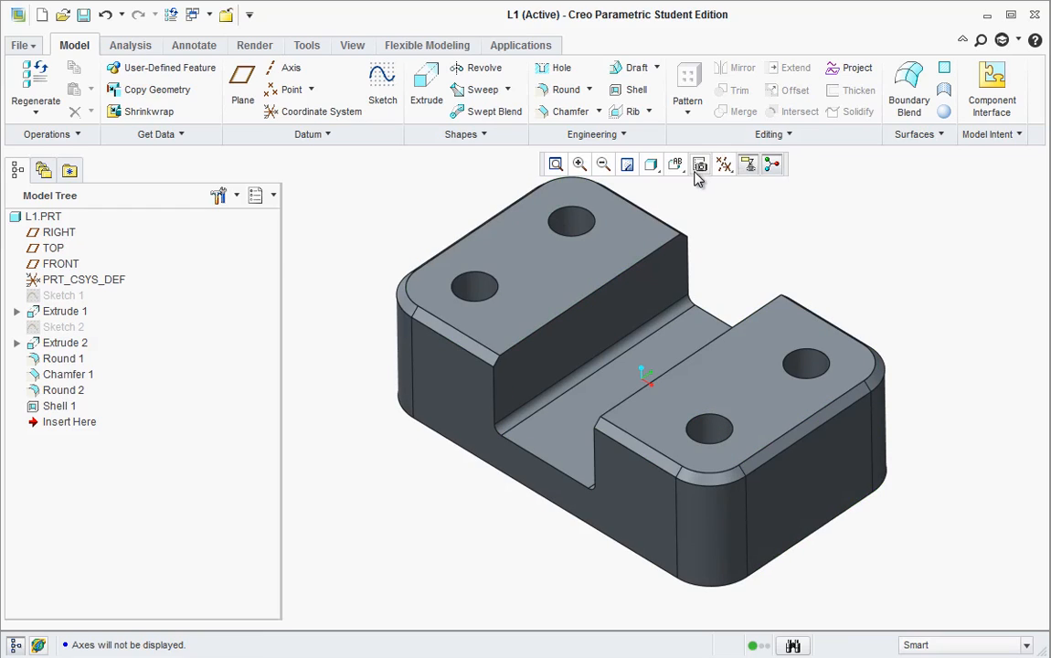
Set the display style to Shading With Reflections and view the part's slotted front face.
click(661, 172)
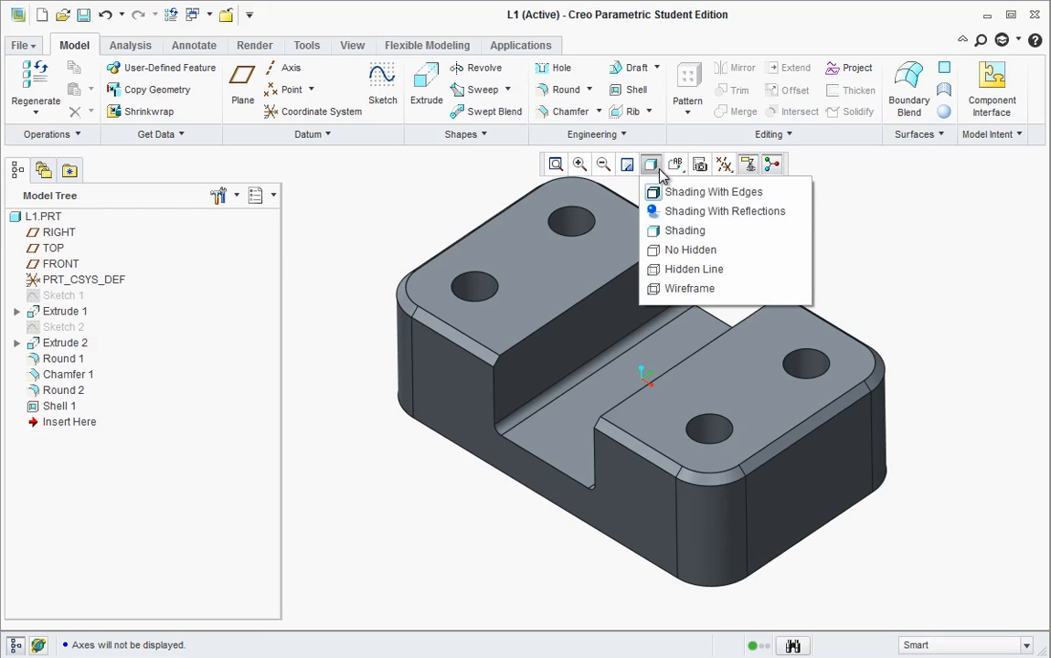
click(661, 220)
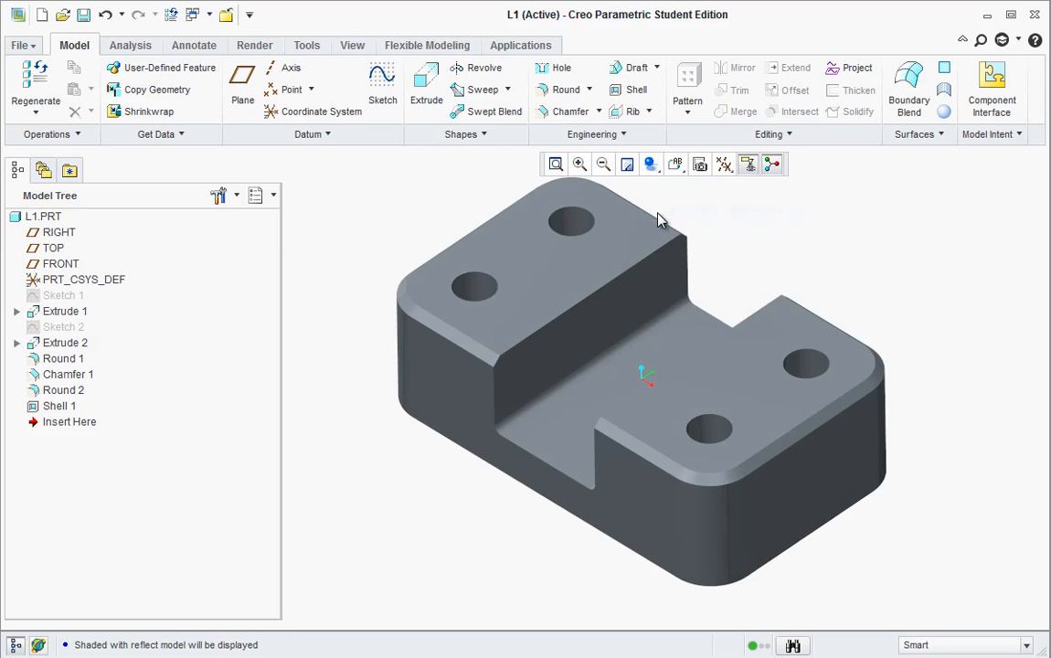
middle_drag(697, 309, 373, 553)
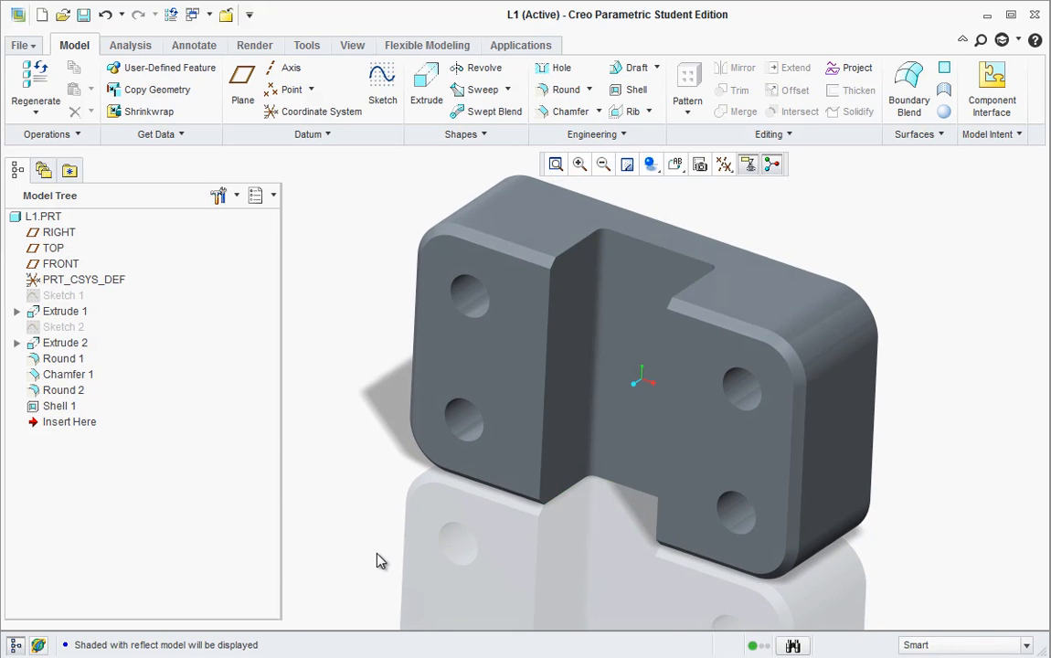
Preview the part in the Hidden Line display style and return to Shading With Reflections.
click(654, 171)
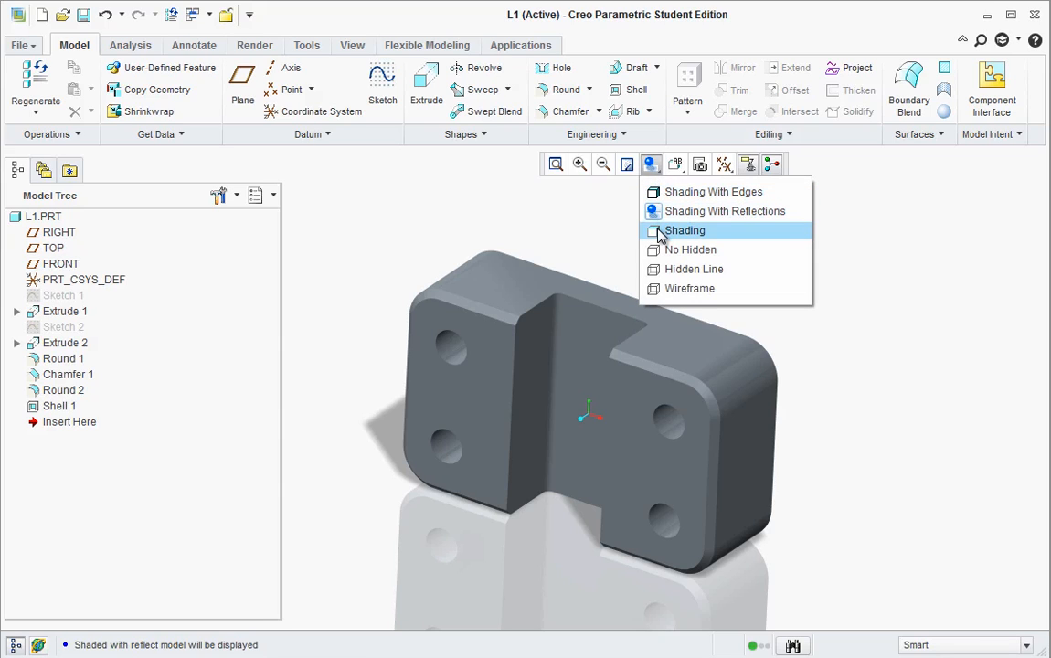
click(664, 269)
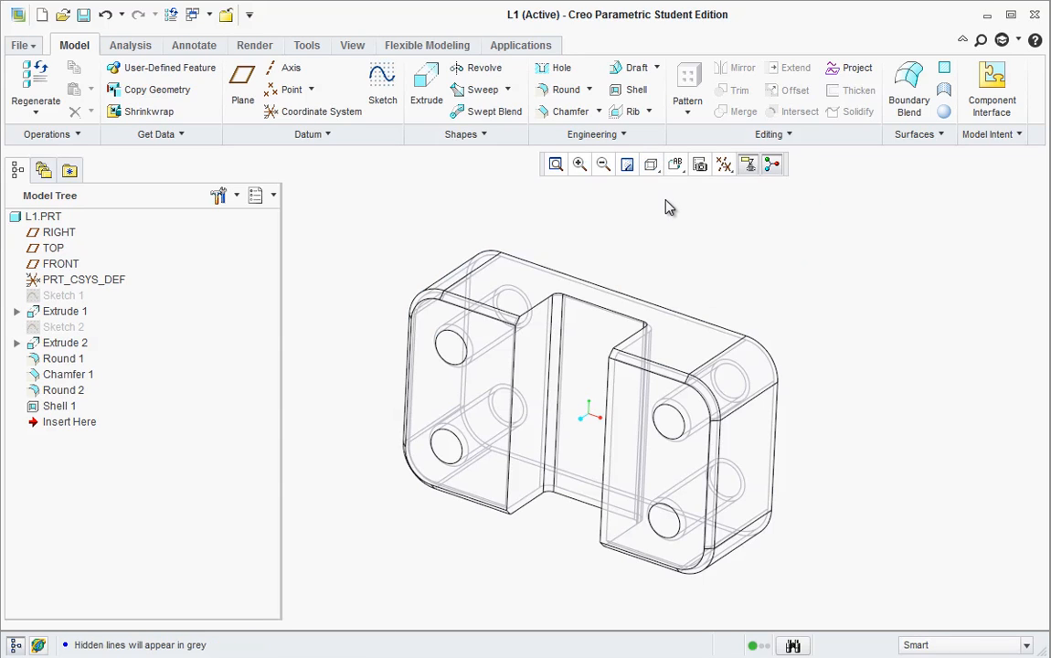
click(659, 173)
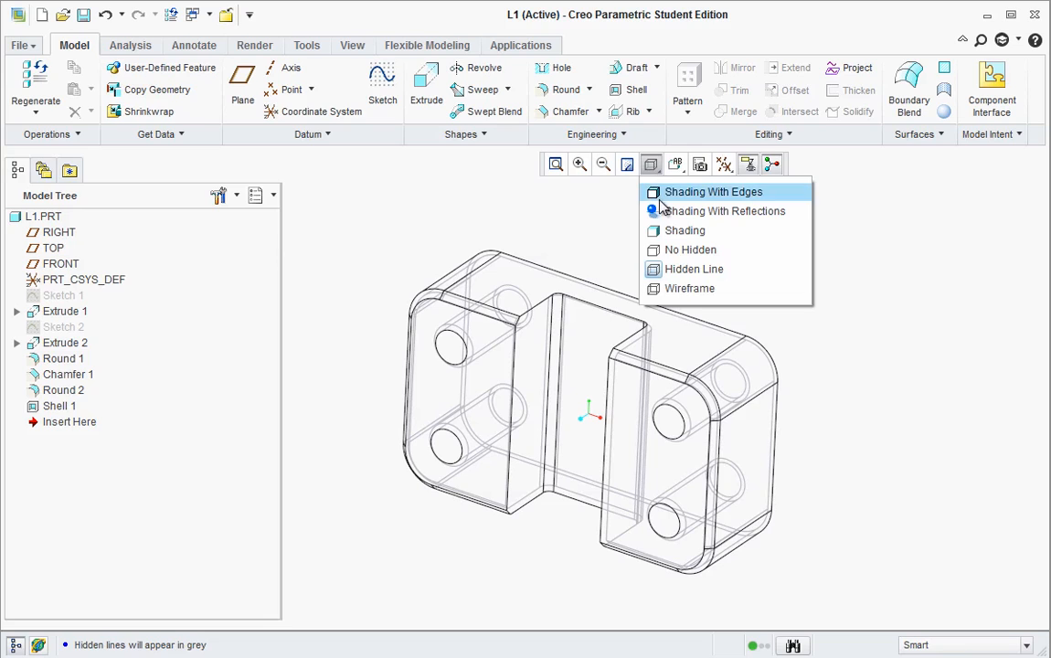
click(666, 211)
scroll(459, 379, down, 1)
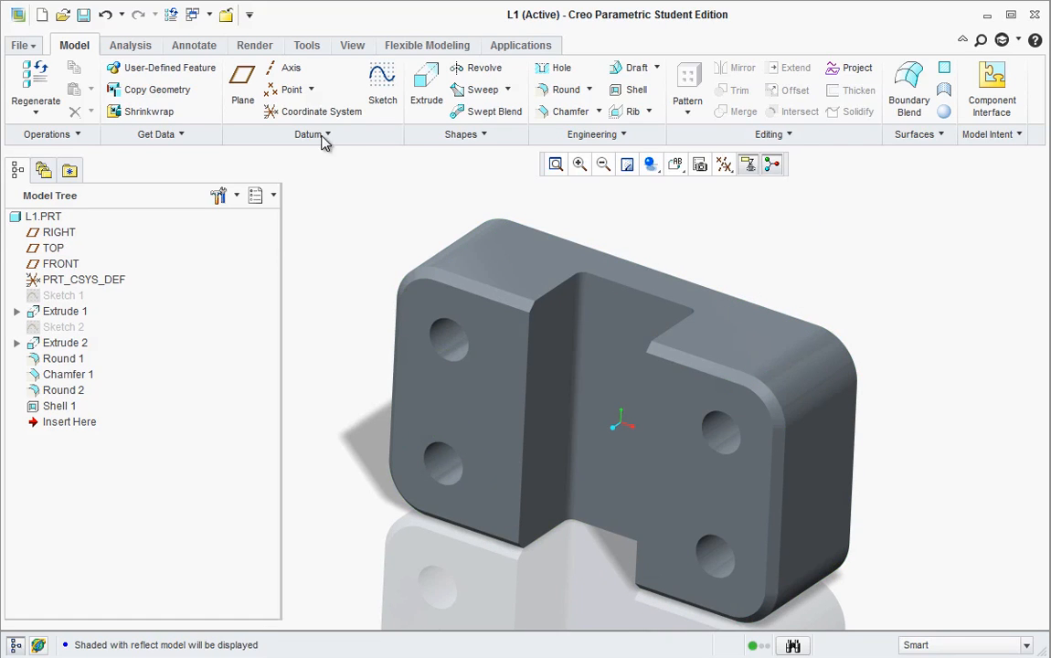
Apply the bright red appearance from My Appearances to the inner surfaces of the two upper holes.
click(262, 50)
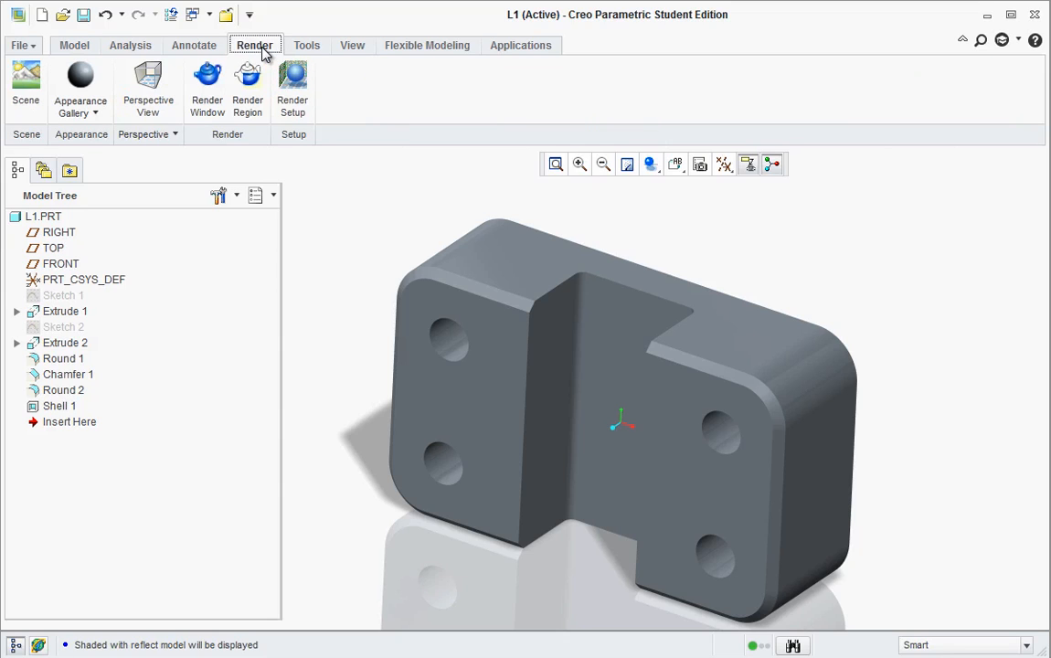
click(95, 113)
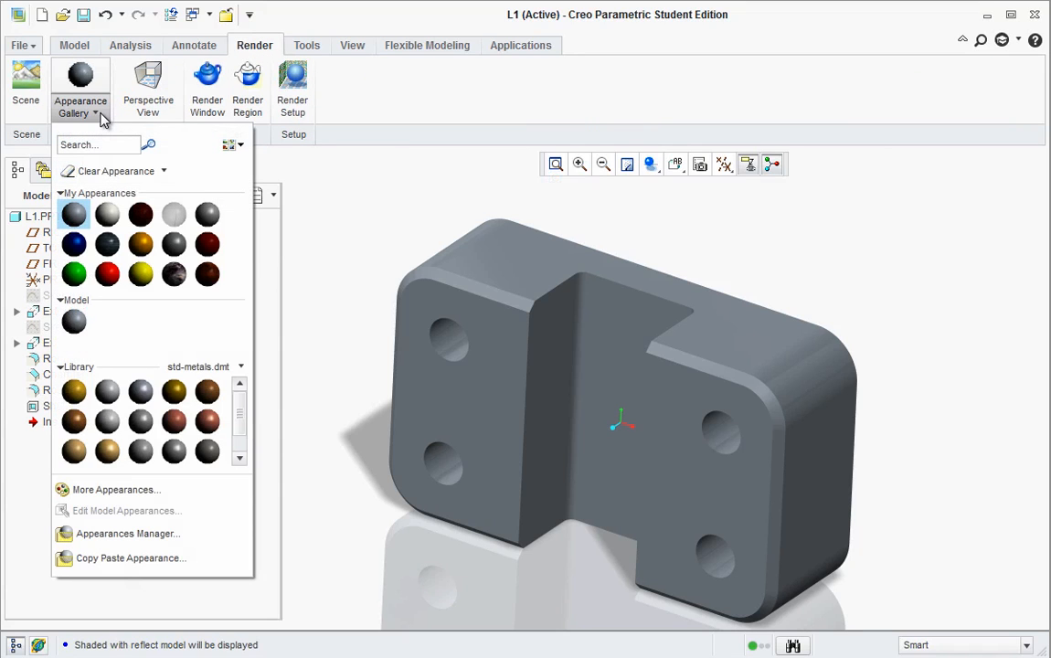
click(109, 278)
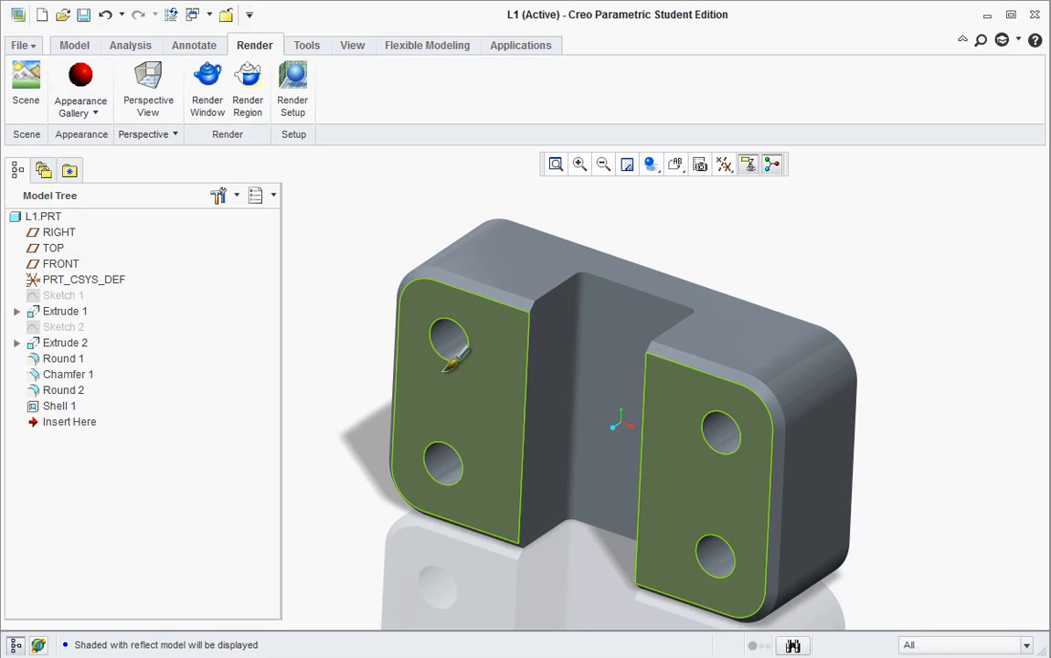
click(444, 318)
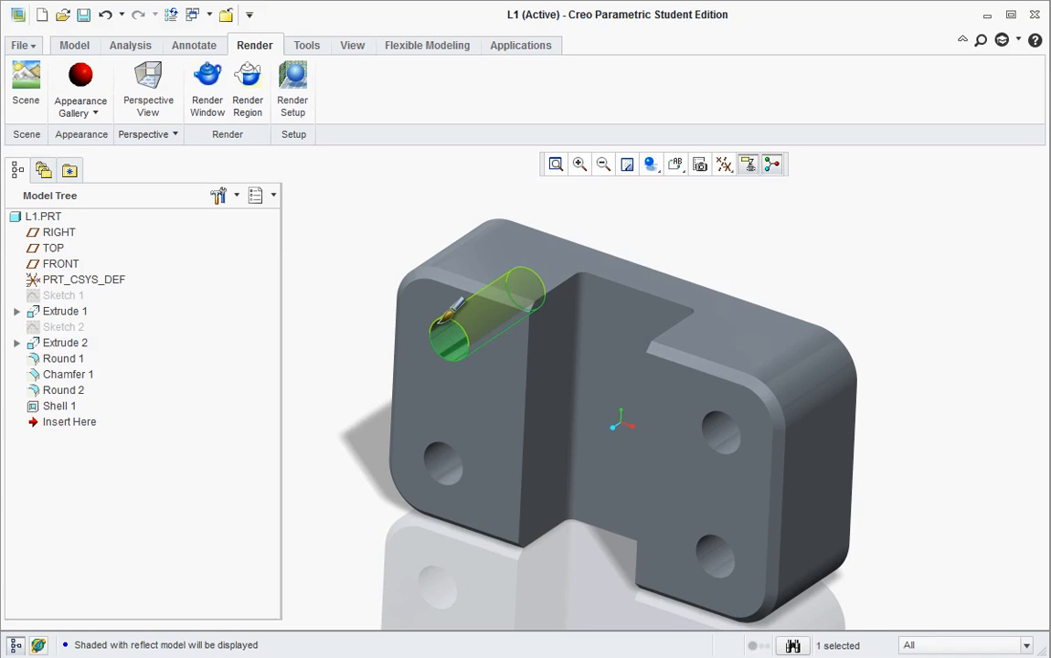
ctrl+click(439, 323)
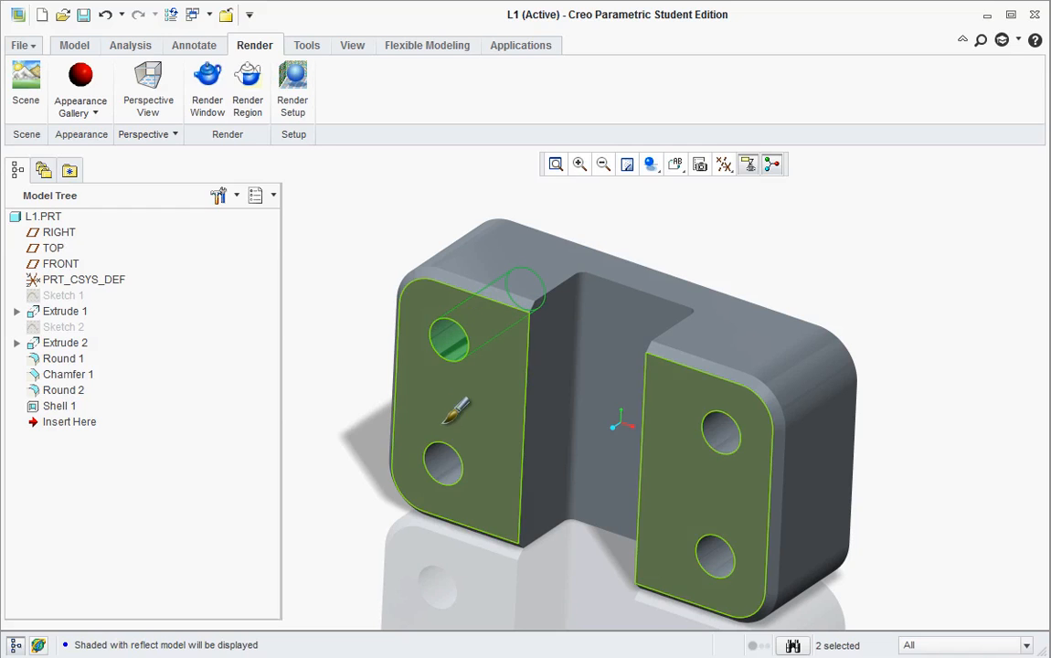
ctrl+click(723, 422)
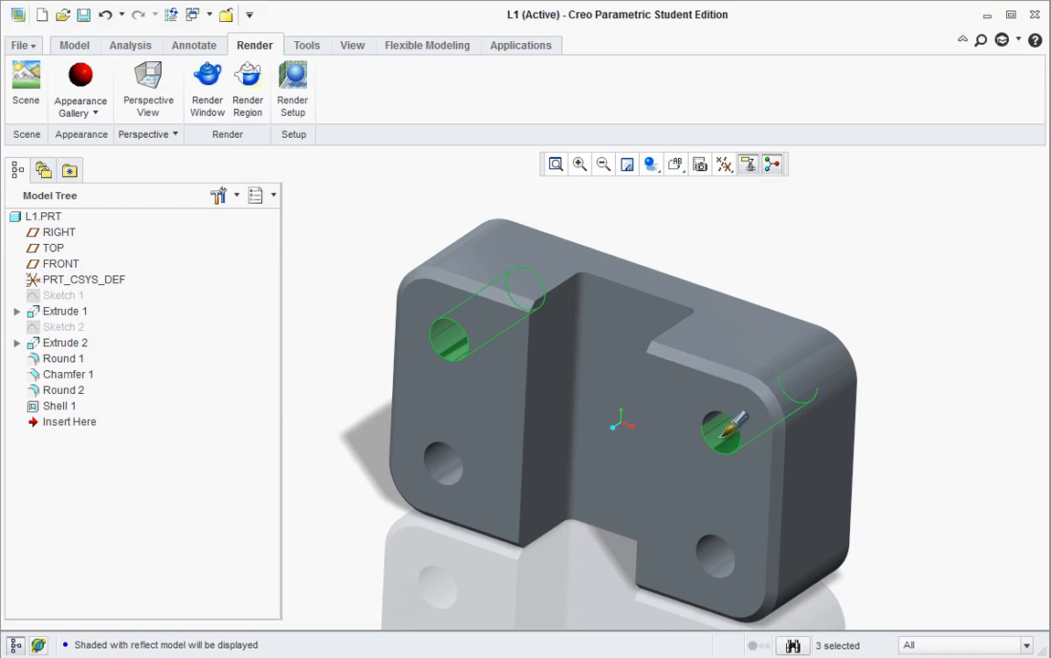
ctrl+click(754, 455)
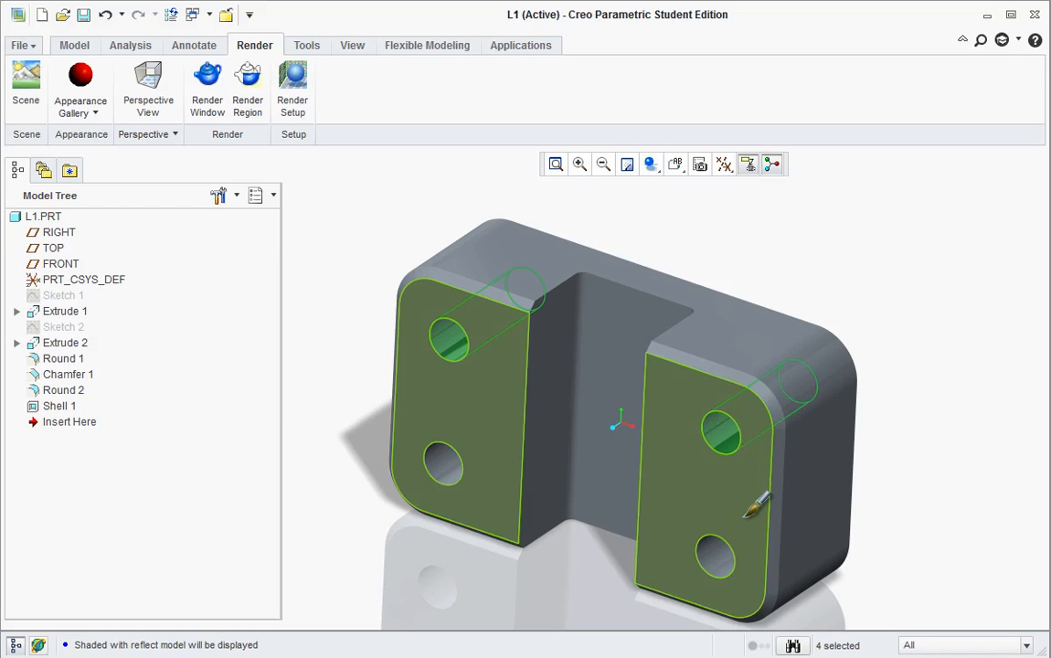
ctrl+click(713, 566)
ctrl+click(712, 567)
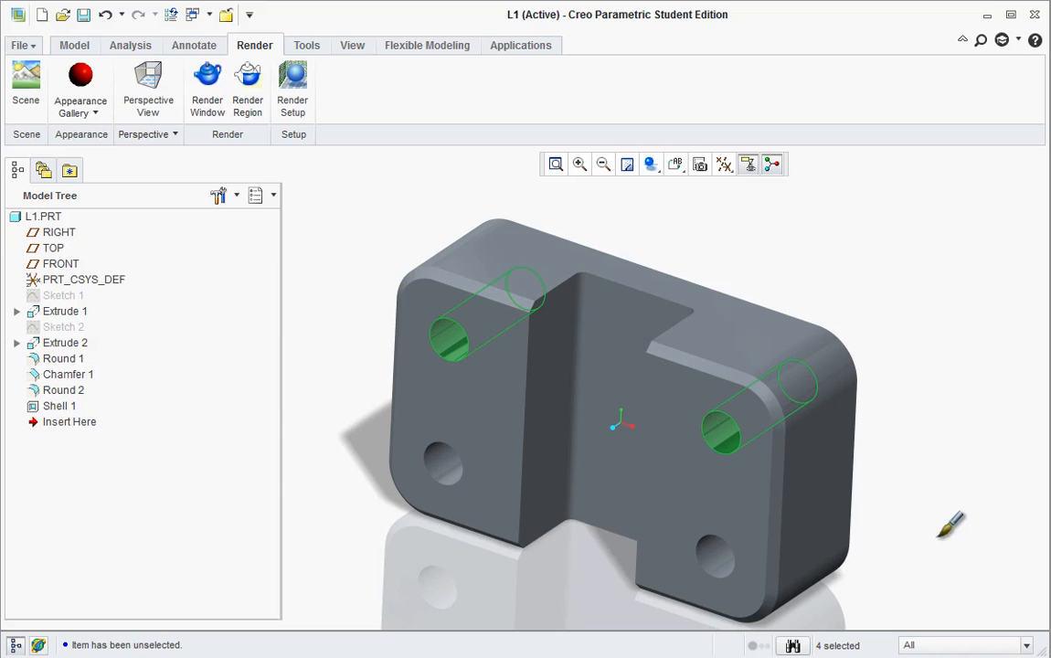
middle_click(905, 391)
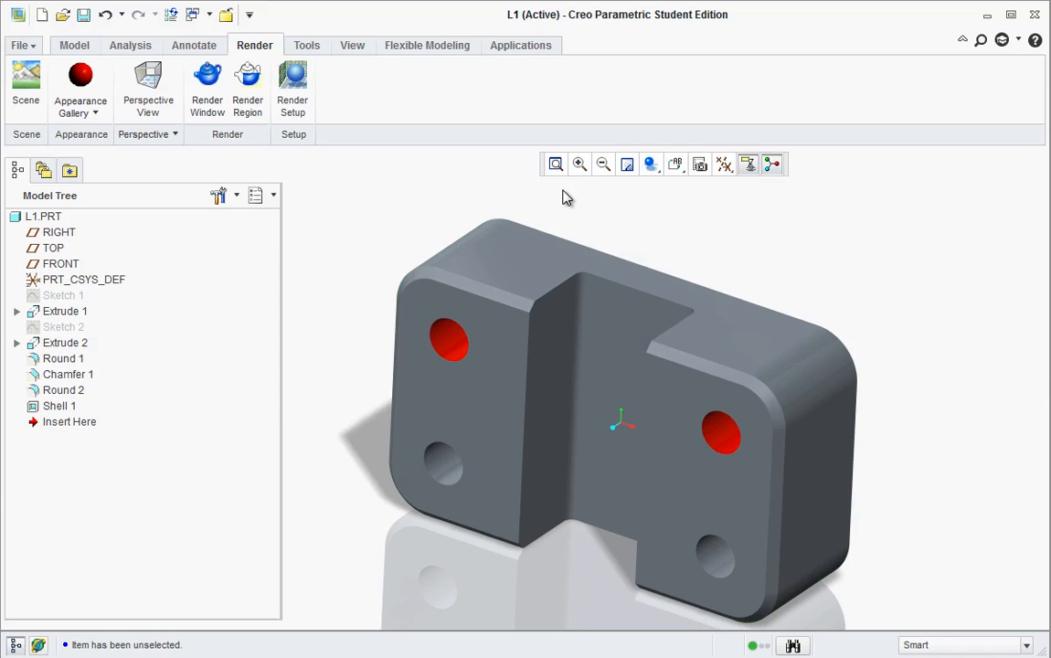
Apply the orange appearance from My Appearances to the whole L1 part, using the Part selection filter.
click(92, 110)
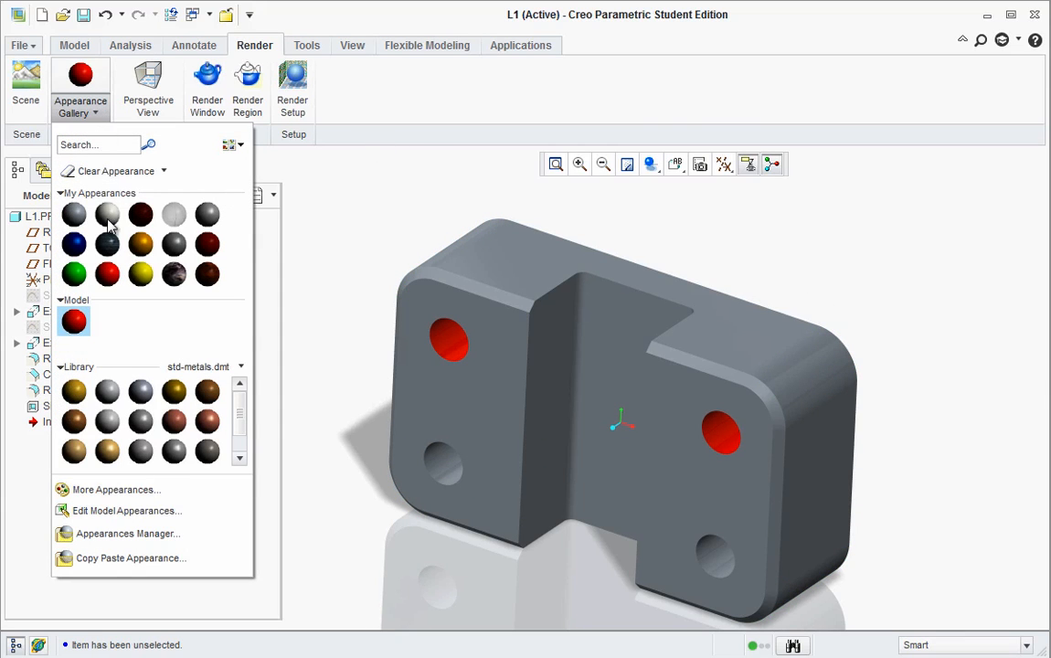
click(139, 244)
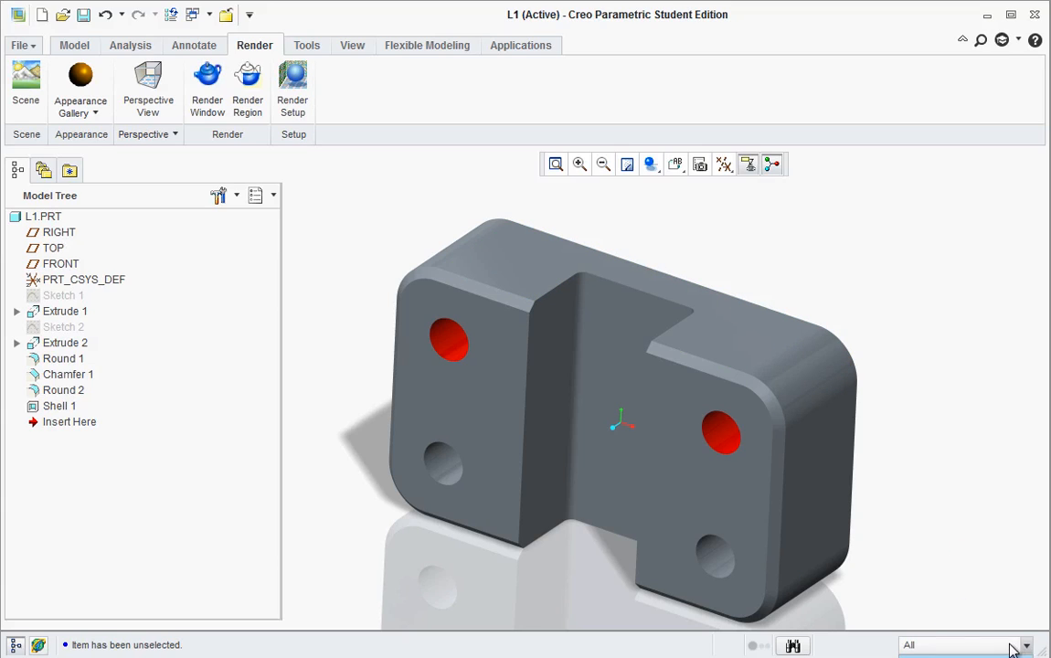
click(1025, 646)
click(951, 656)
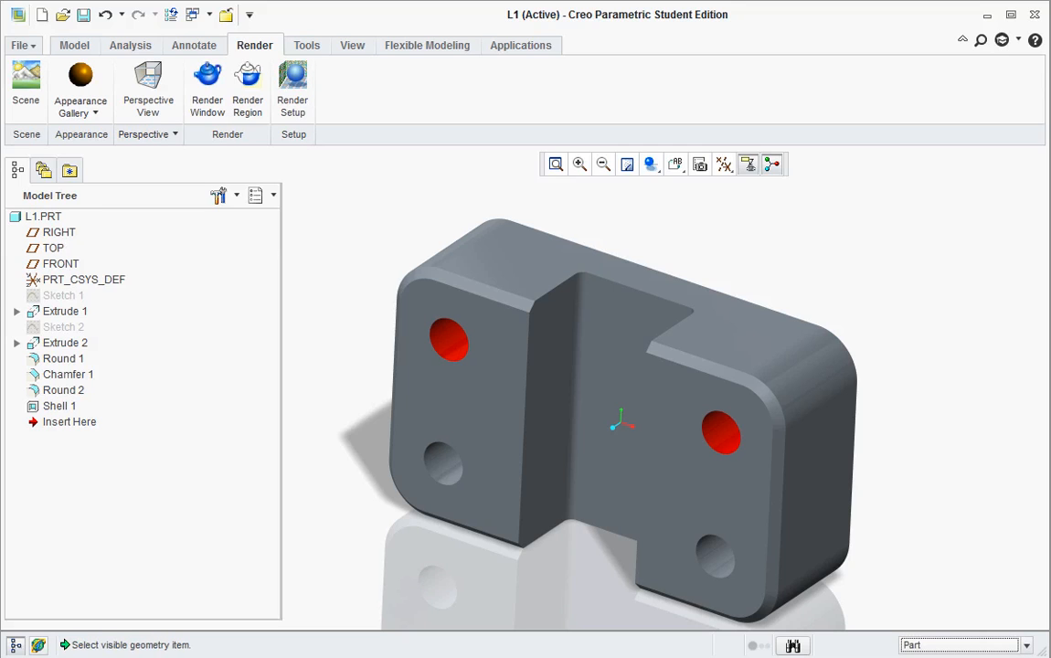
click(748, 337)
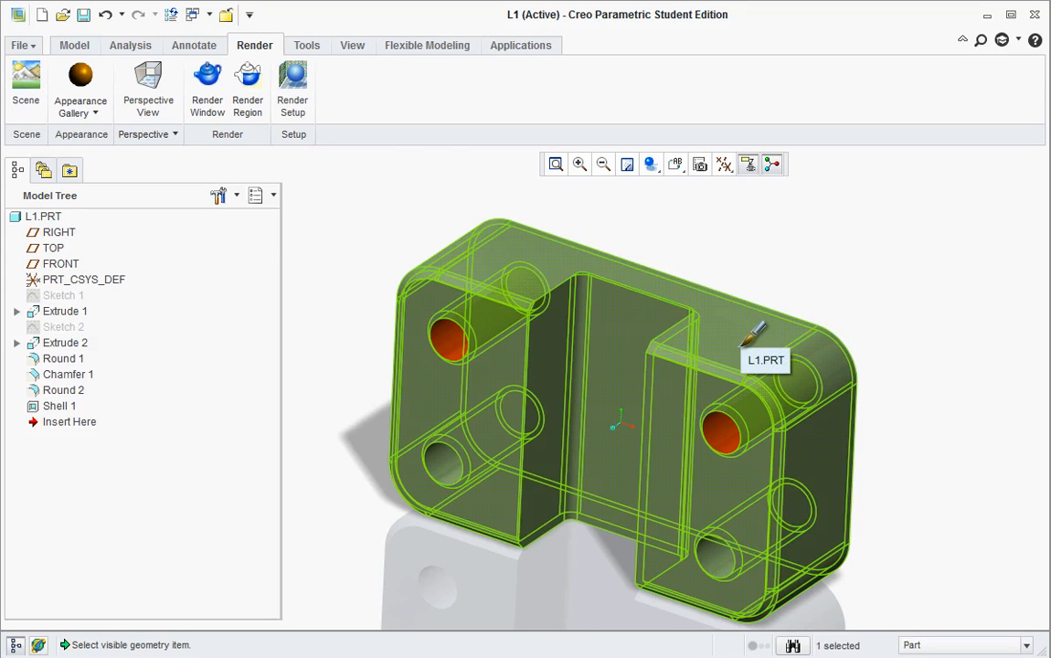
middle_click(749, 342)
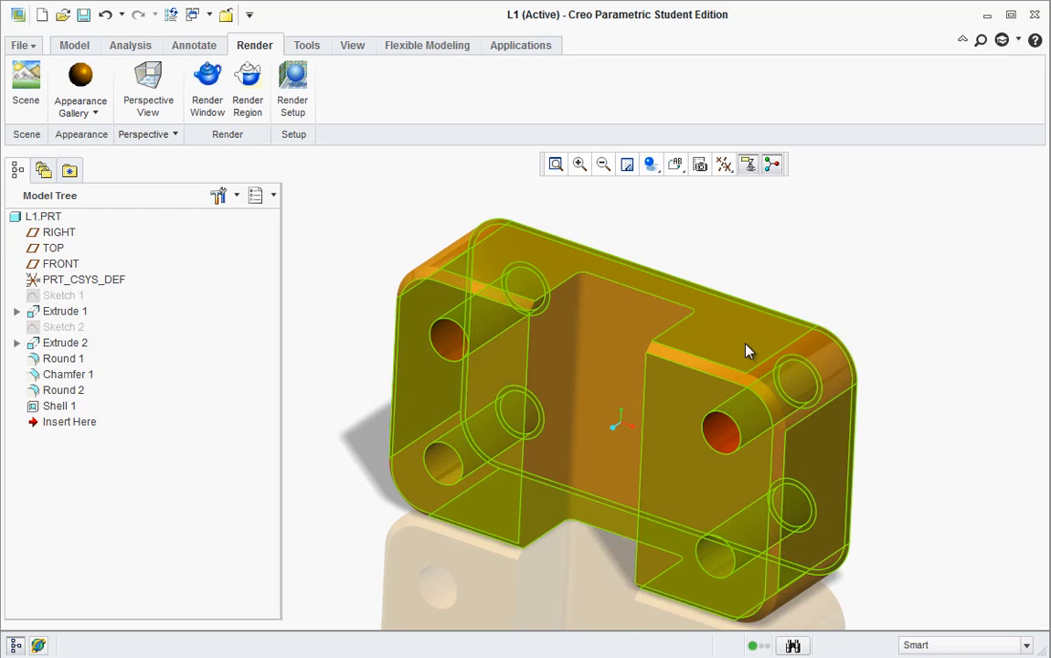
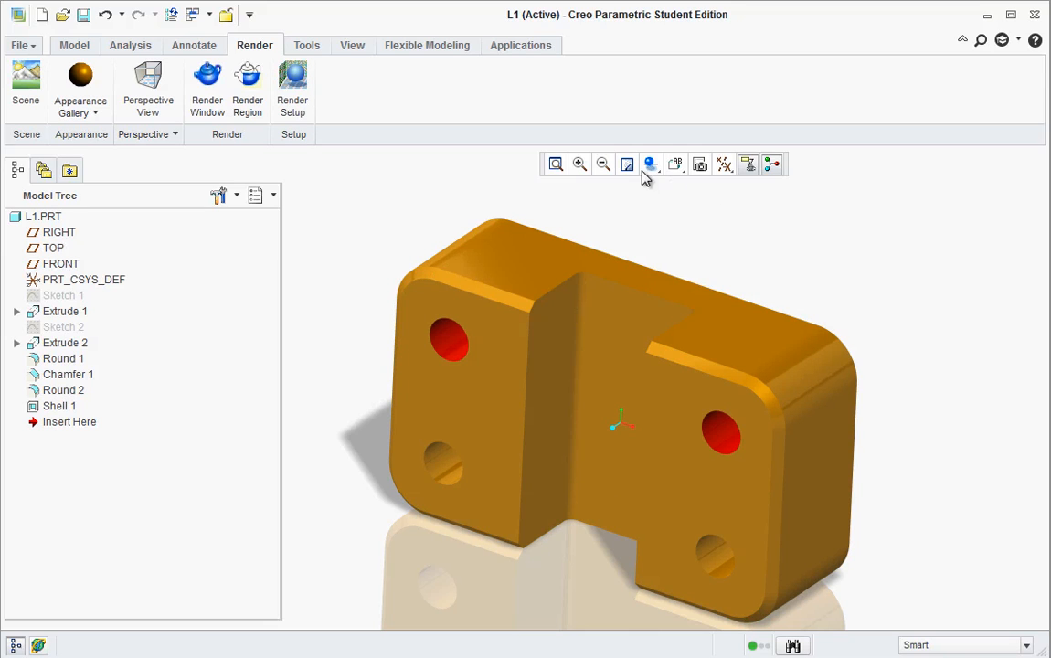
Render the model window and set the render quality to High in the render setup.
click(205, 104)
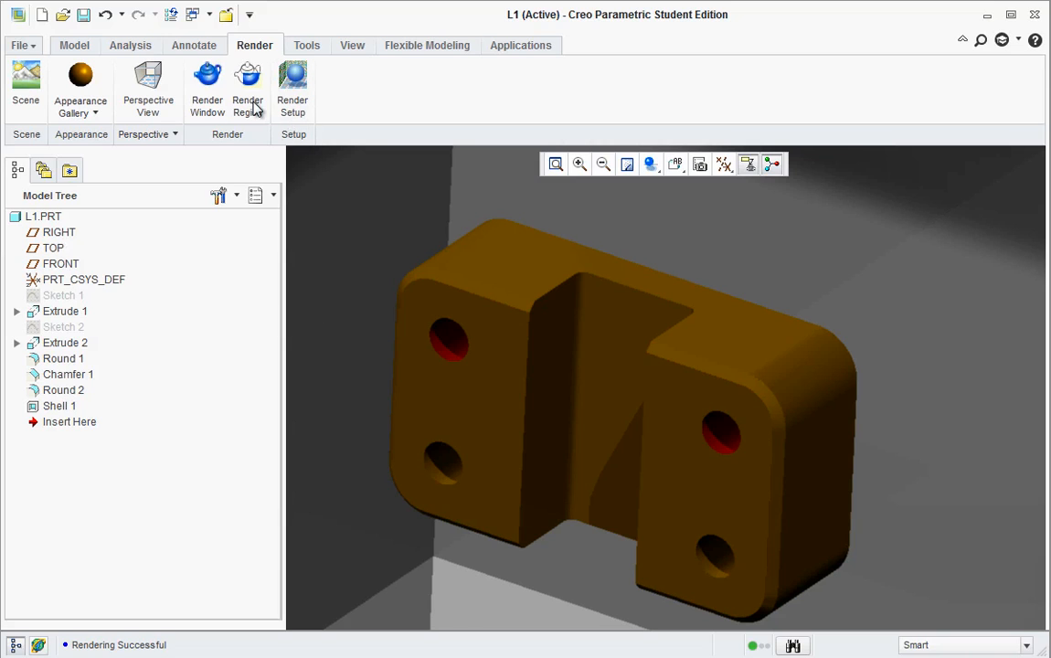
click(294, 98)
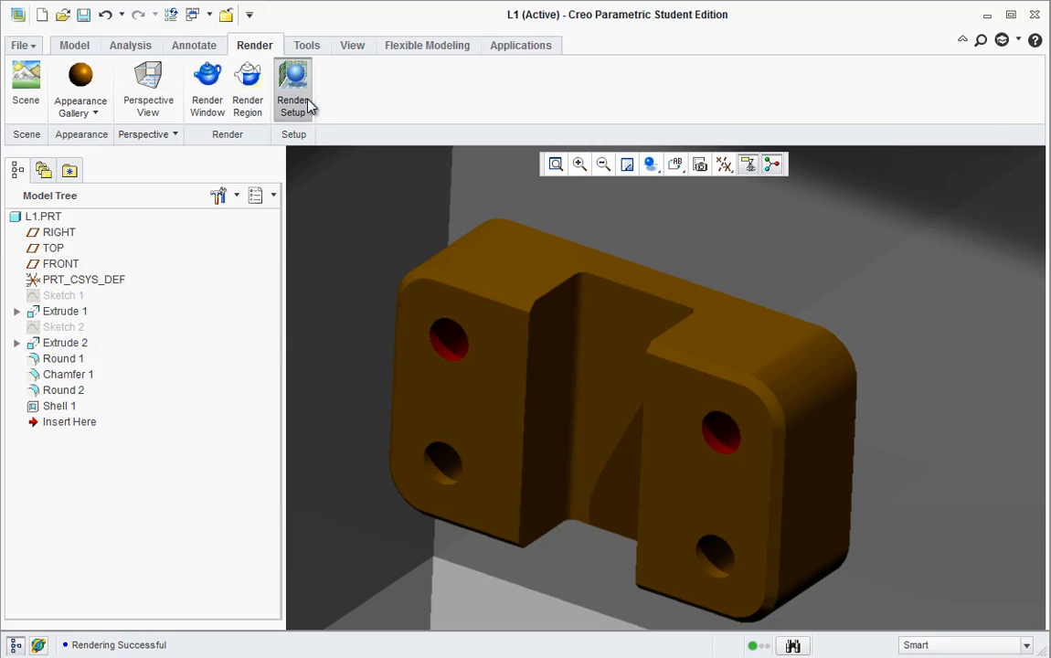
drag(1050, 0, 894, 33)
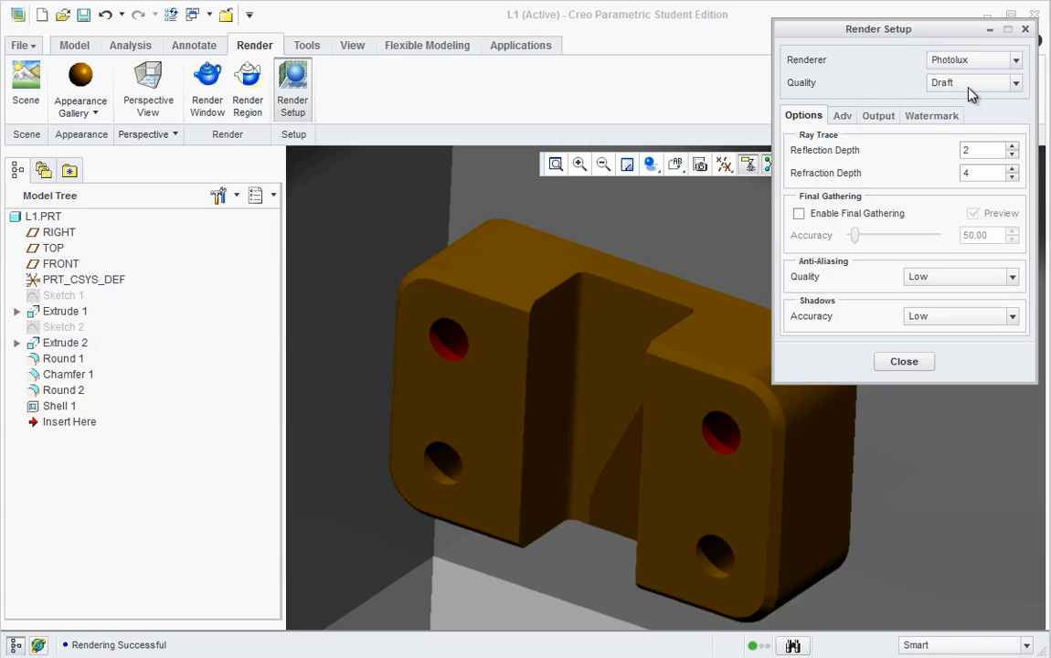
click(1014, 83)
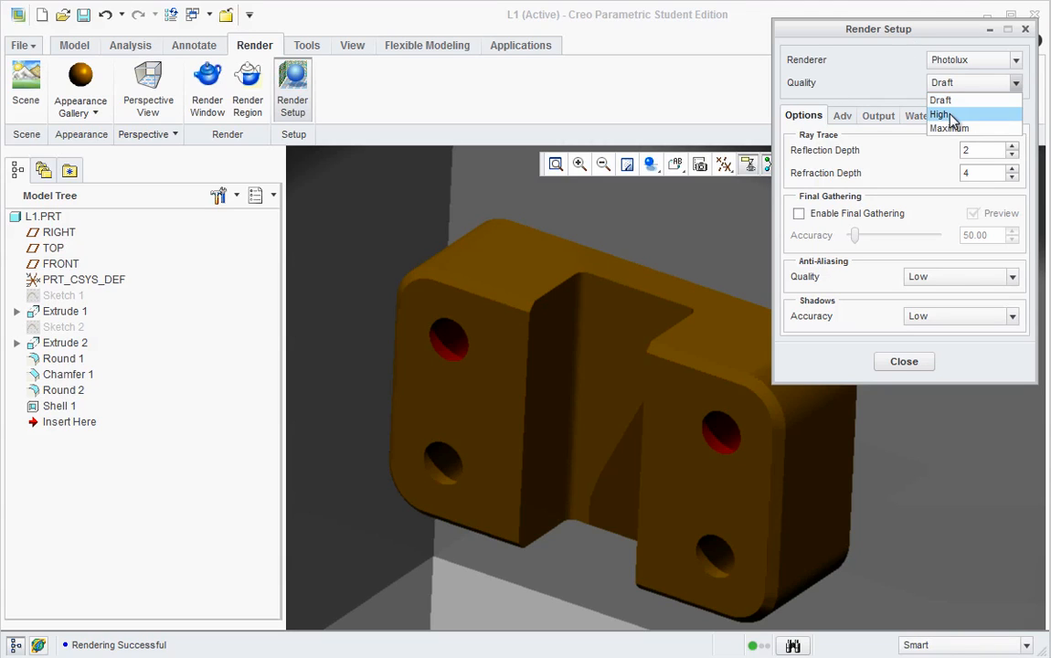
click(951, 112)
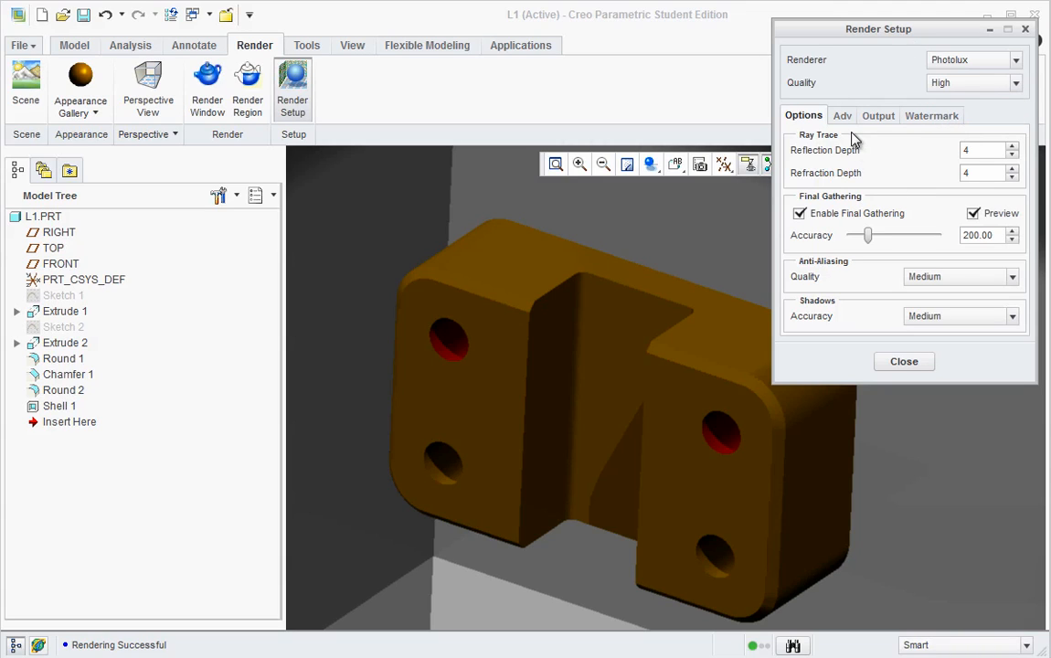
Review the ray-trace, anti-aliasing and shadow options, and enable Global Illumination in the advanced render settings.
click(1012, 170)
click(1011, 277)
click(1013, 279)
click(1012, 317)
click(943, 363)
click(845, 117)
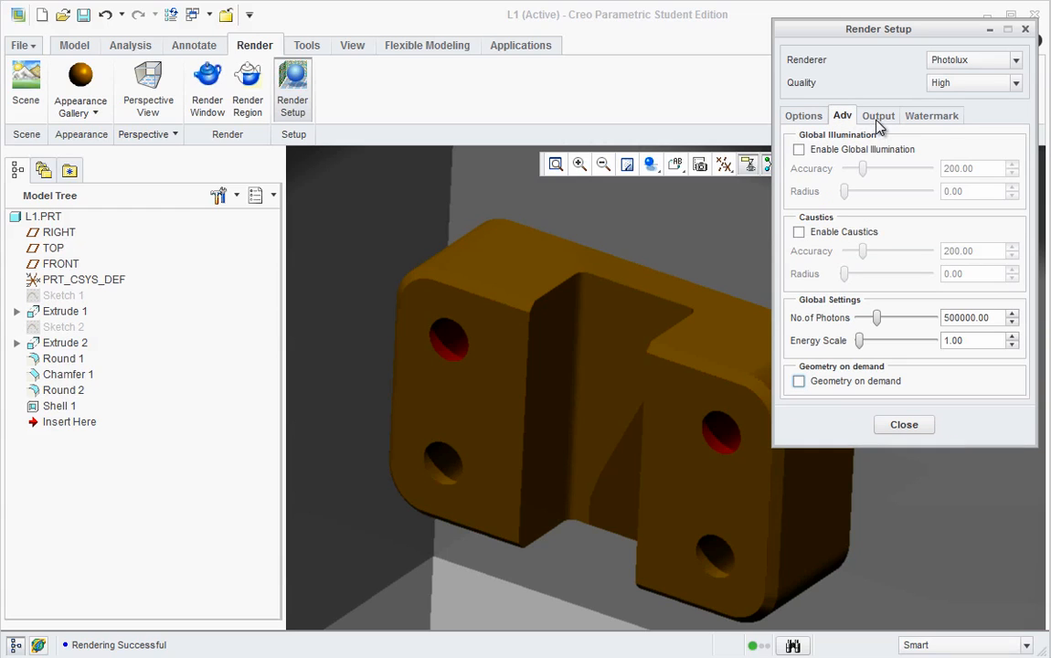
click(800, 150)
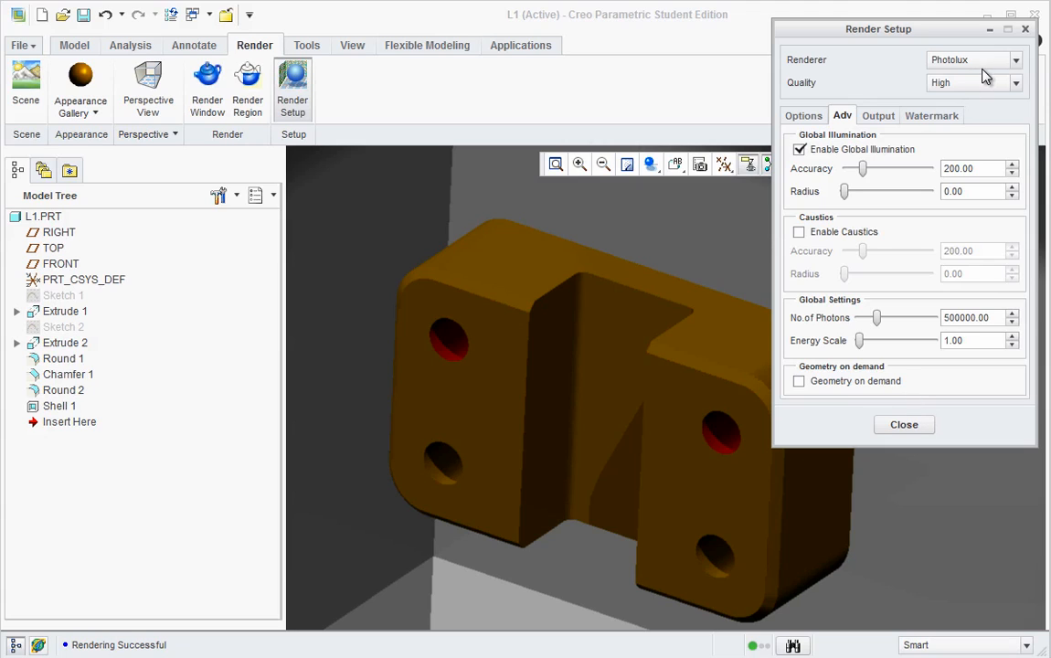
Keep Photolux as the renderer, close the render setup and render the model window again.
click(1015, 61)
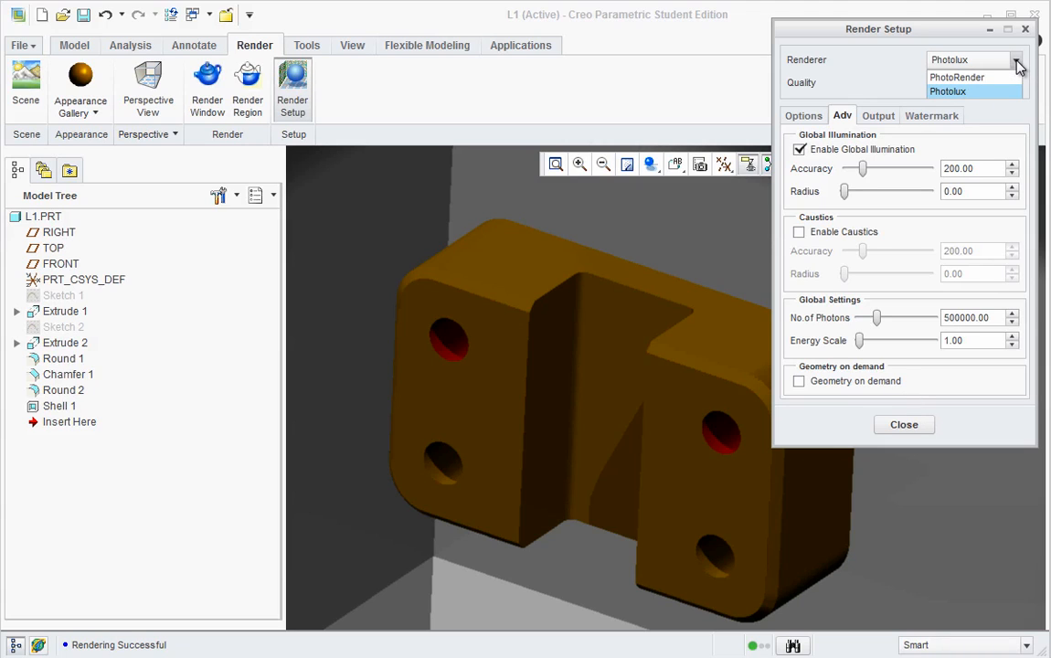
click(977, 91)
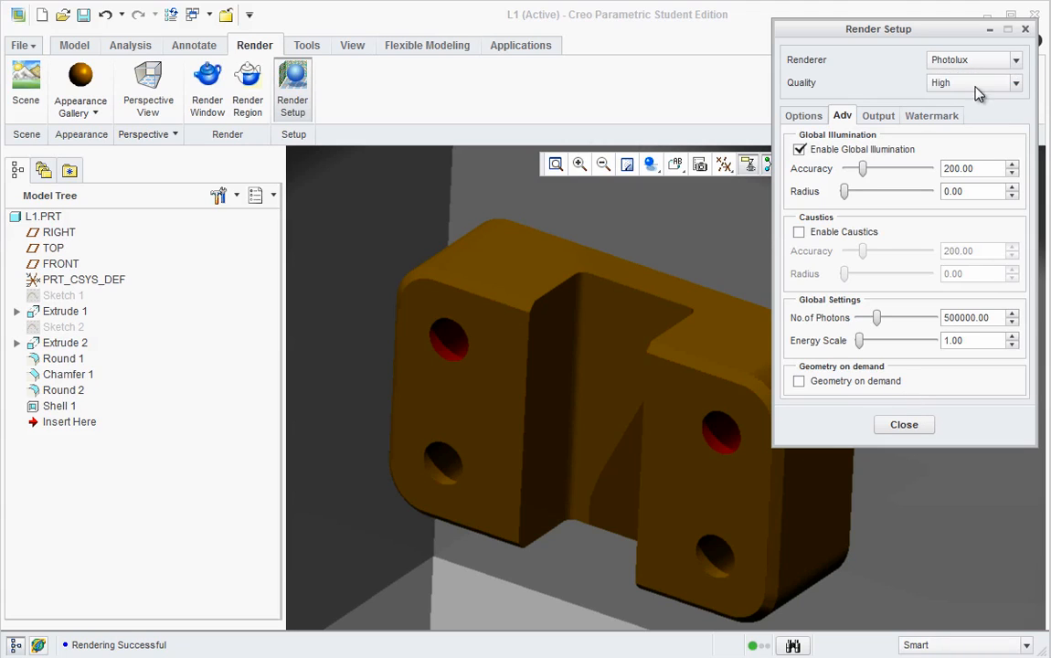
click(906, 428)
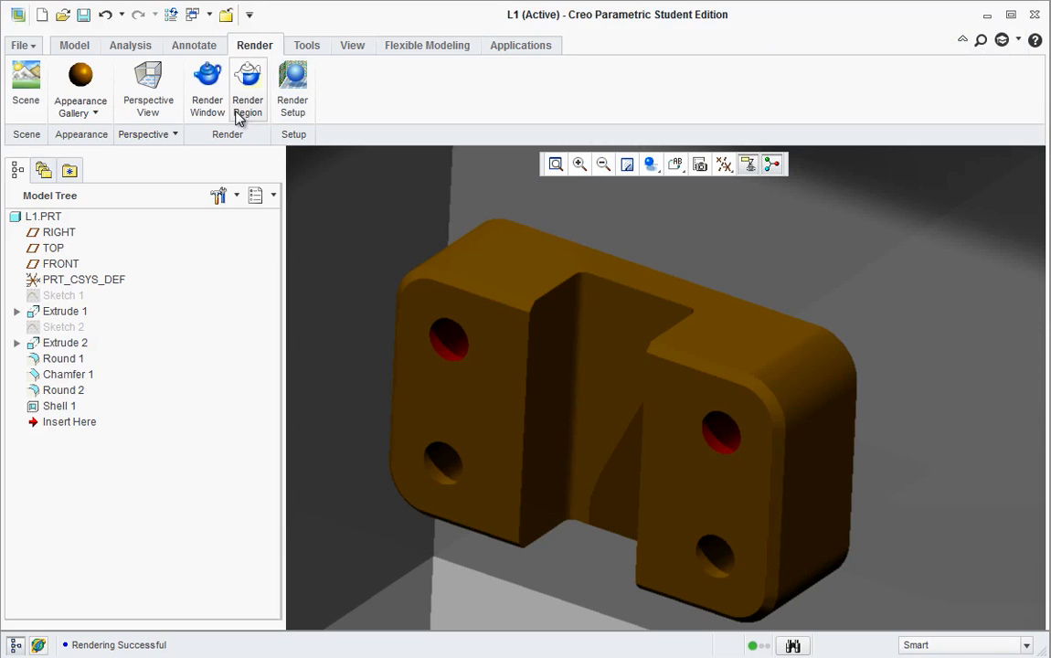
click(208, 91)
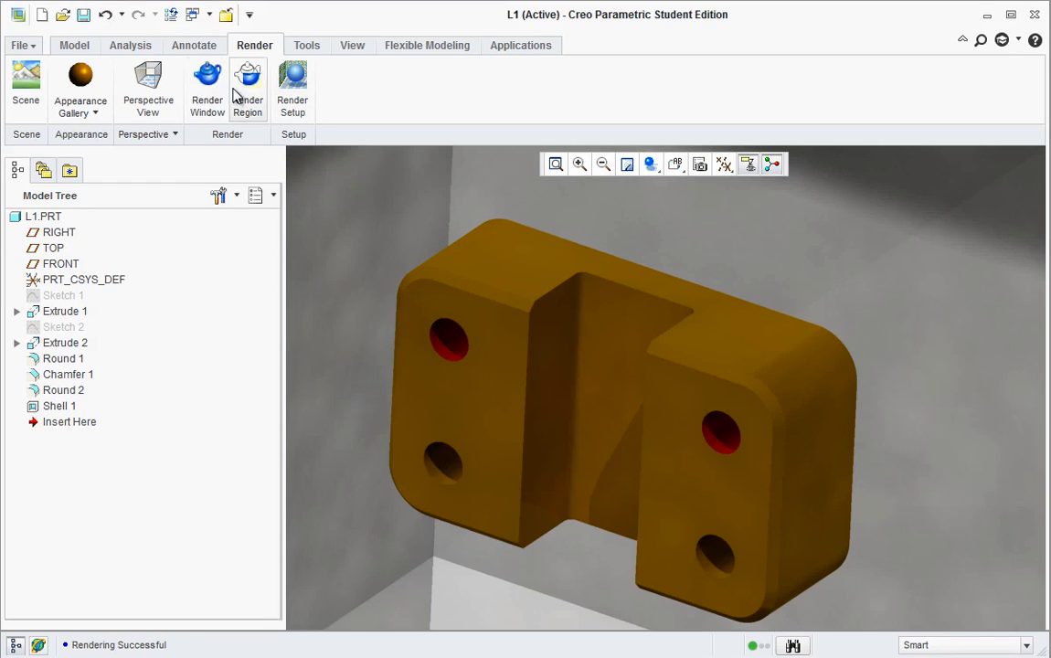
Render the L1 model window in perspective view, using the photolux-studio-hard scene from the scene gallery.
click(150, 91)
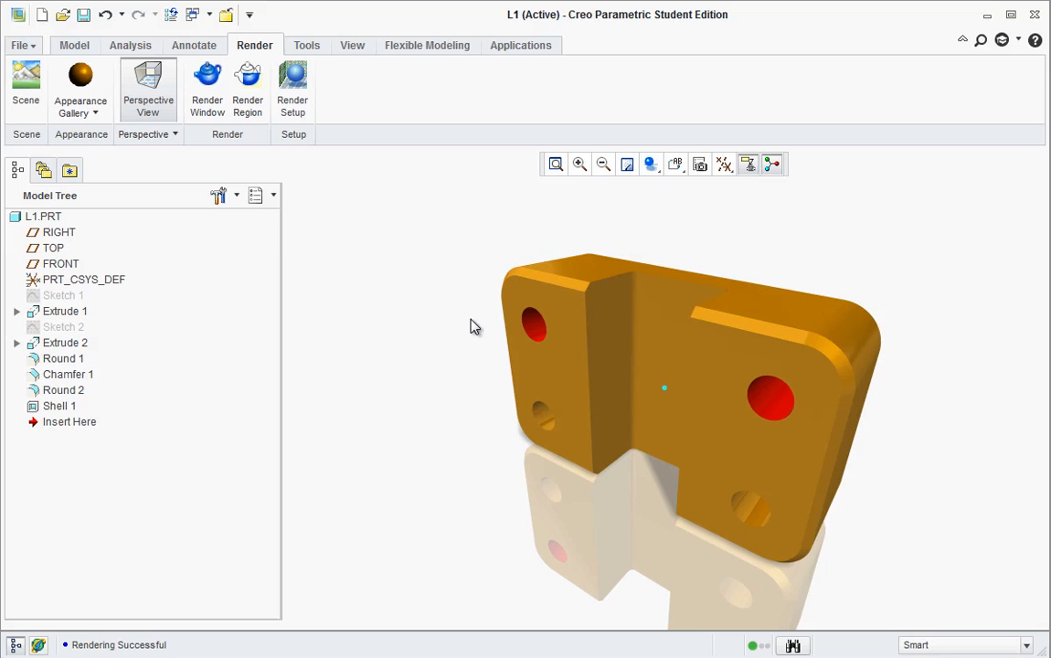
click(27, 92)
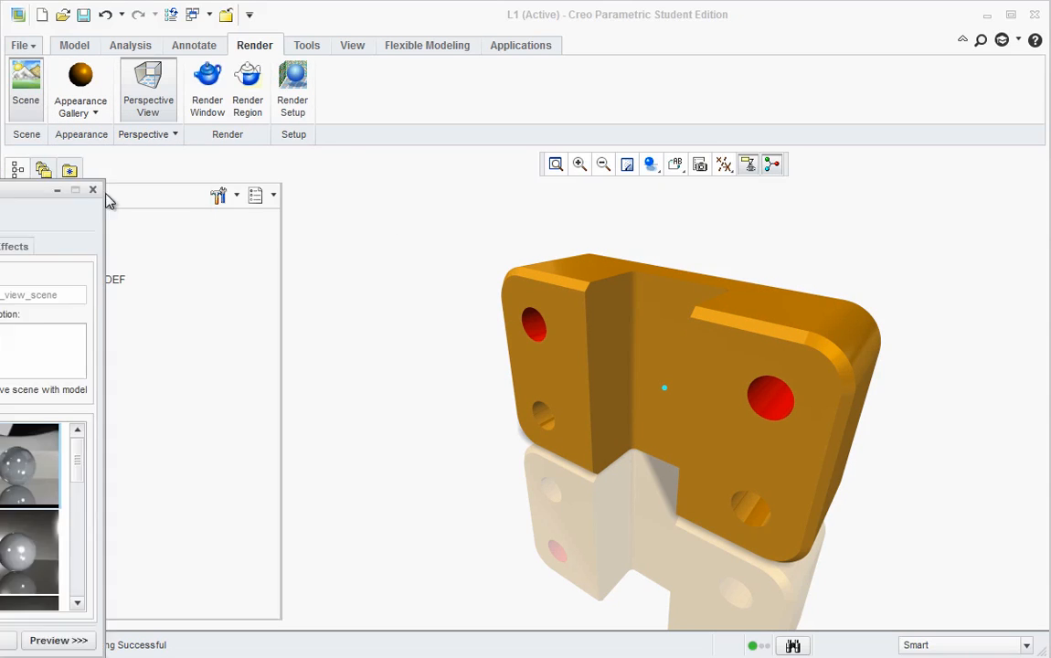
drag(362, 358, 359, 491)
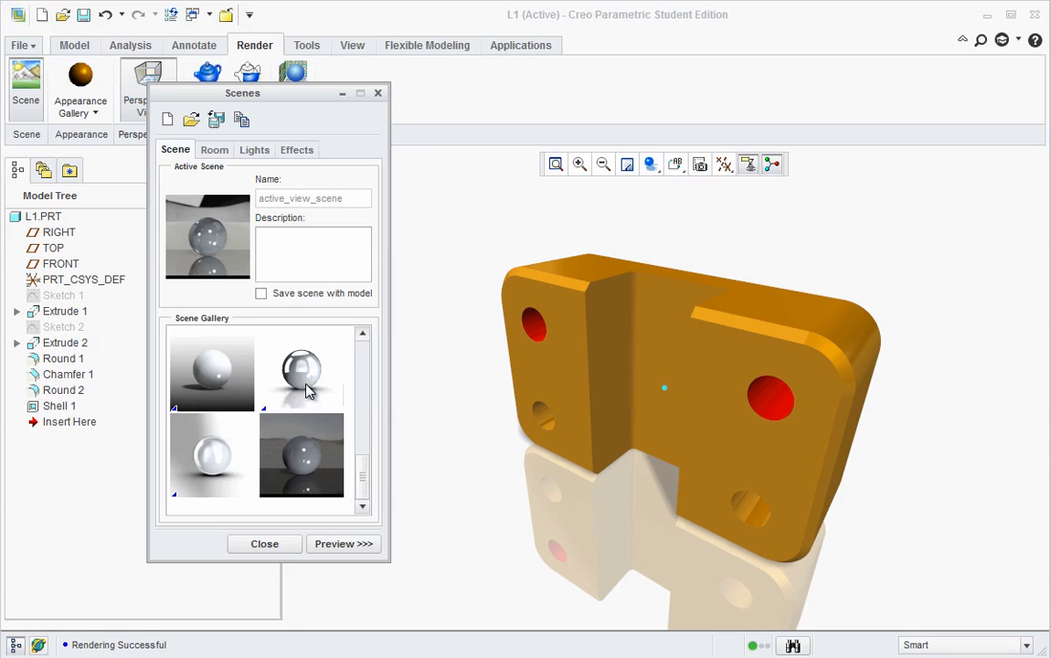
mouse_move(306, 386)
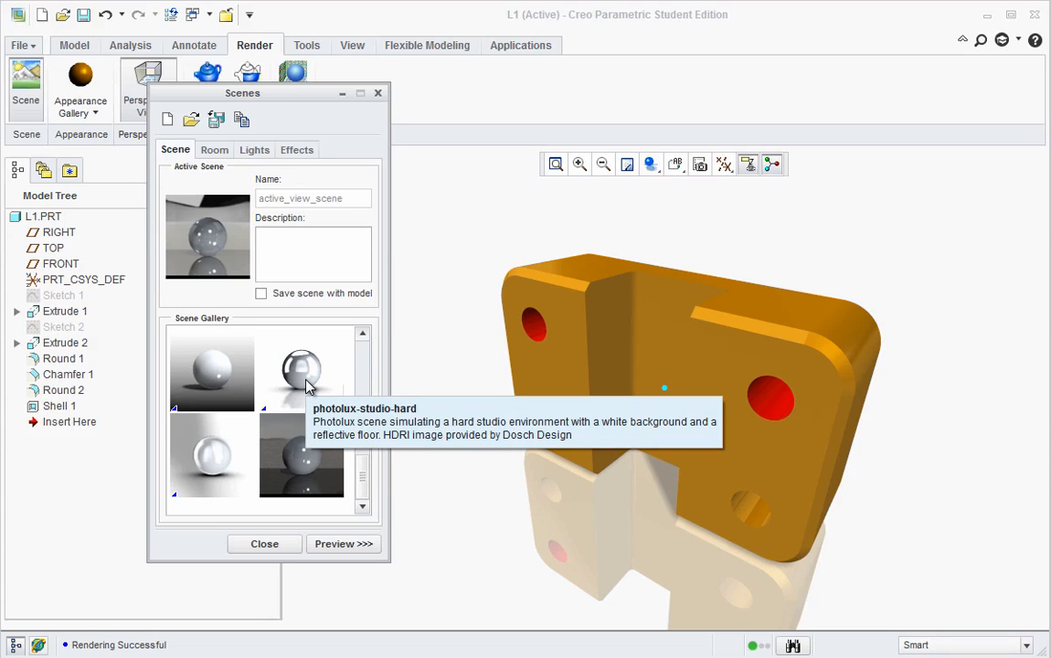
click(306, 383)
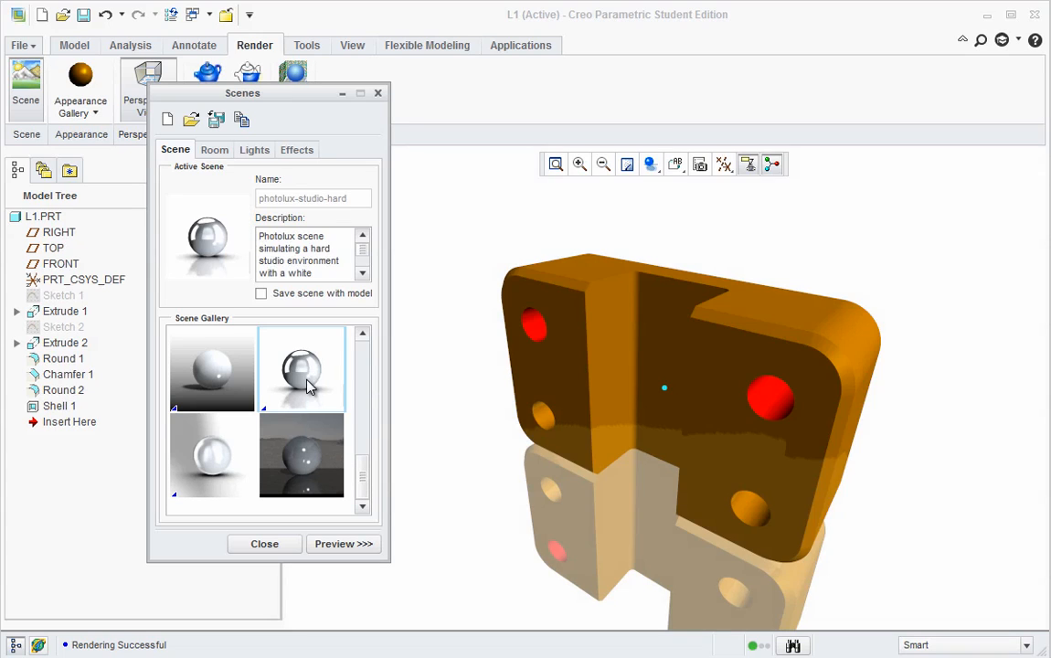
click(283, 542)
click(207, 87)
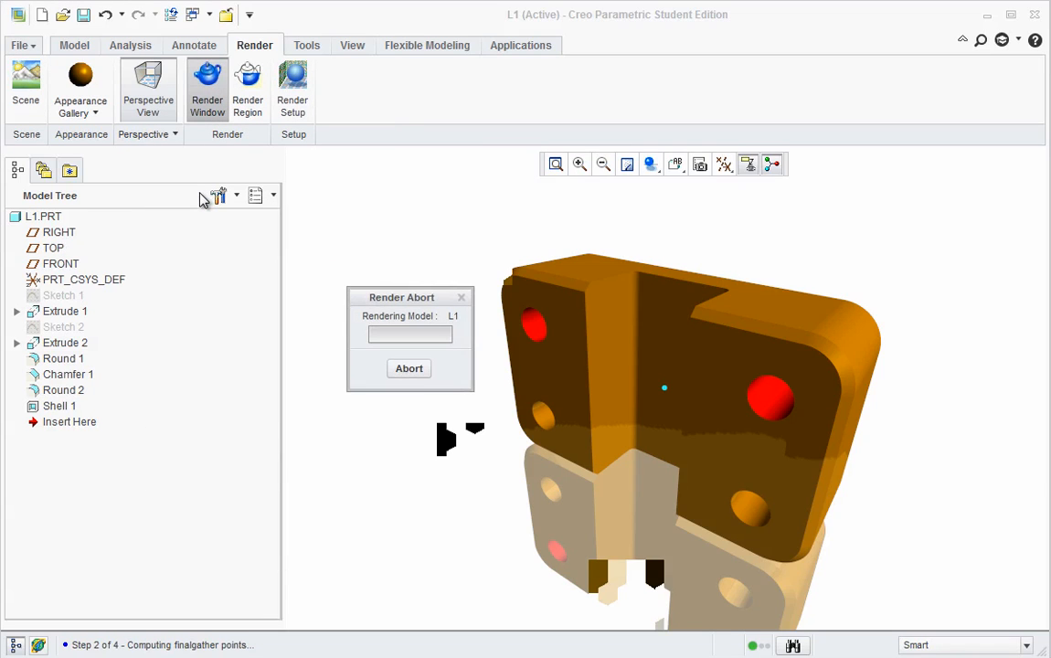